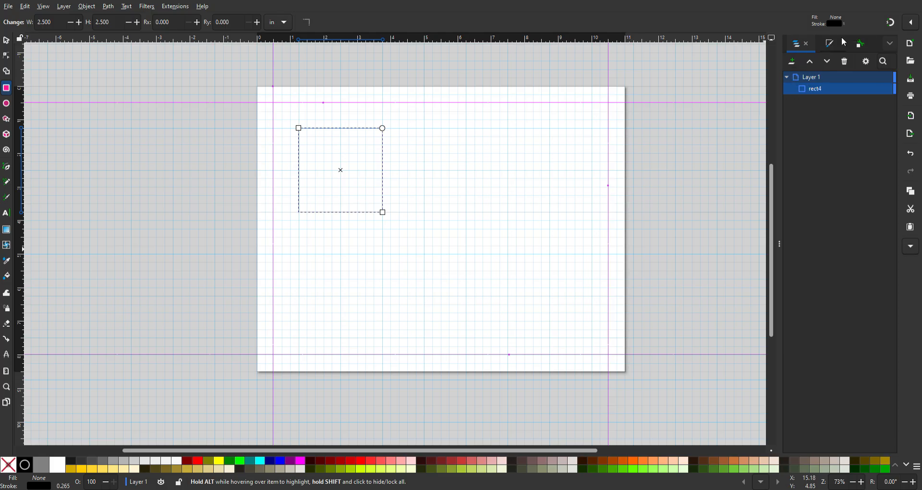
# Examine the selected square's fill and stroke settings, its object properties and its entry in the layer list
pyautogui.click(831, 42)
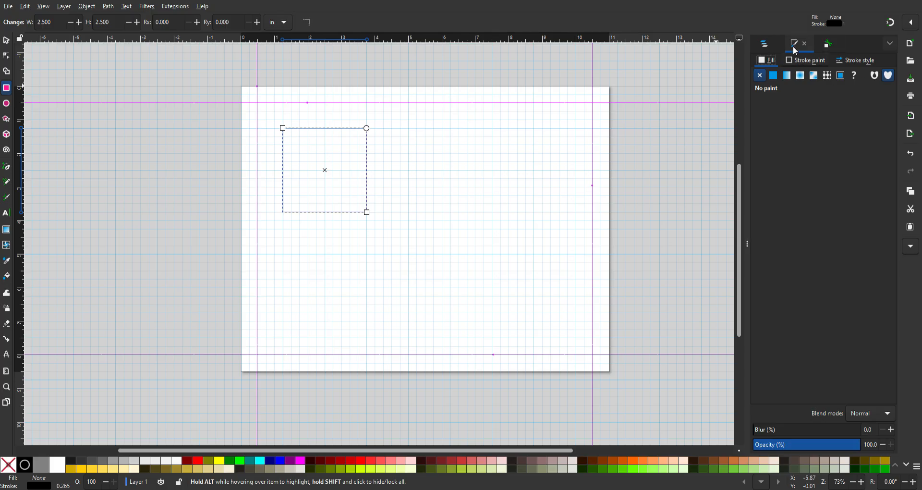
pyautogui.click(832, 44)
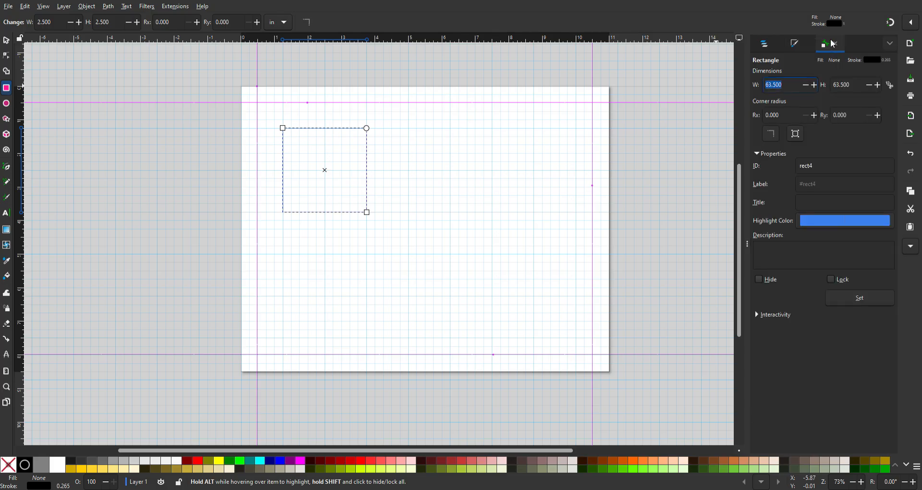
pyautogui.click(7, 41)
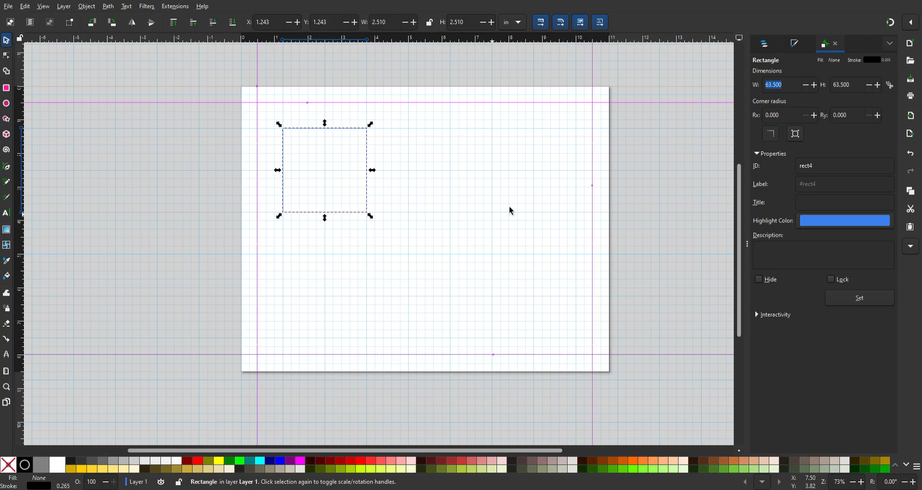
pyautogui.click(764, 44)
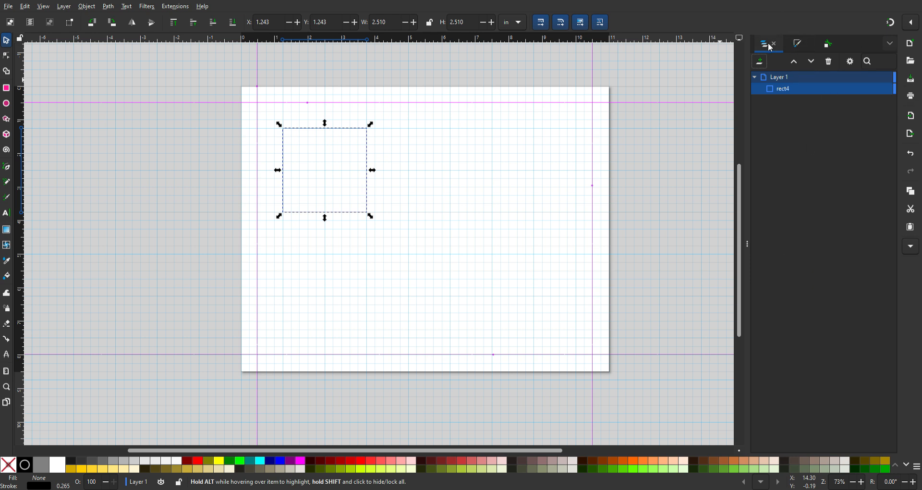
pyautogui.click(793, 42)
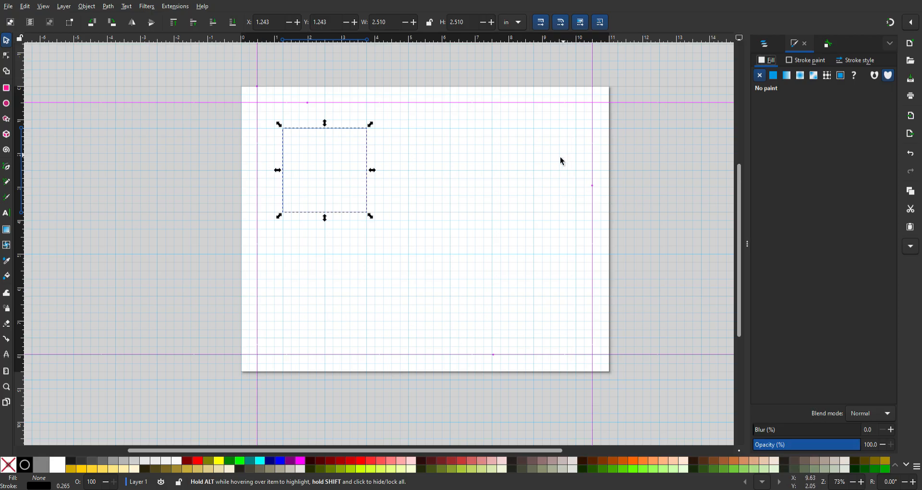
pyautogui.click(833, 41)
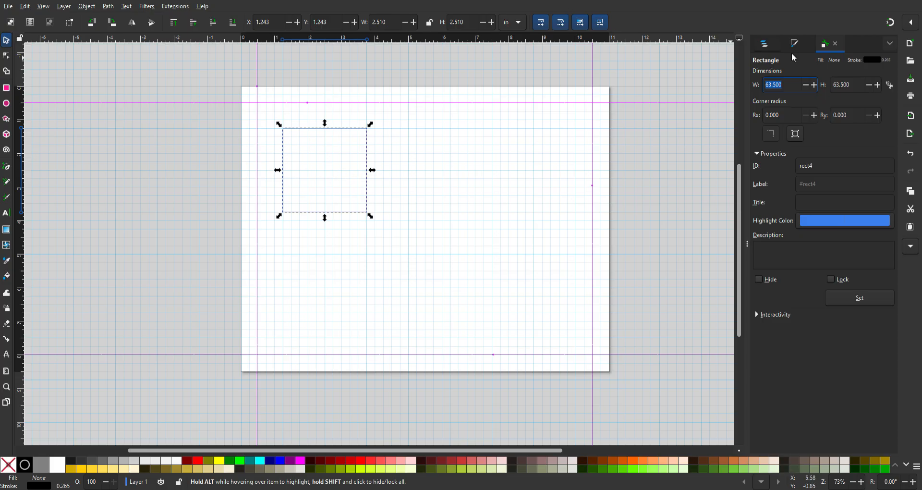
pyautogui.click(764, 46)
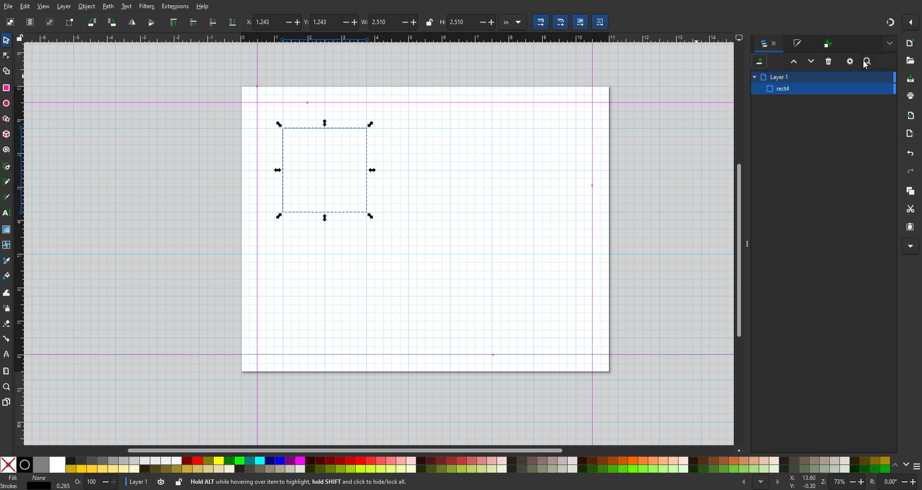
# Compare the fill settings and object properties shown with the square selected and with nothing selected
pyautogui.click(408, 120)
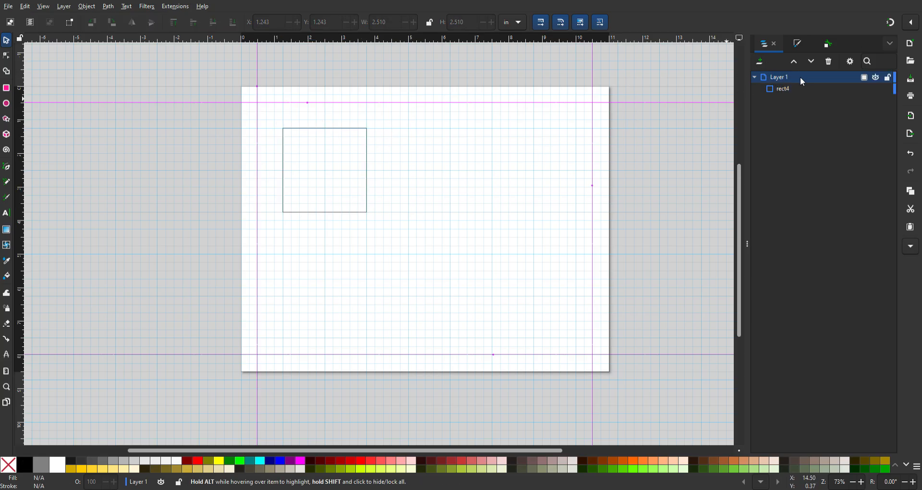
pyautogui.click(795, 43)
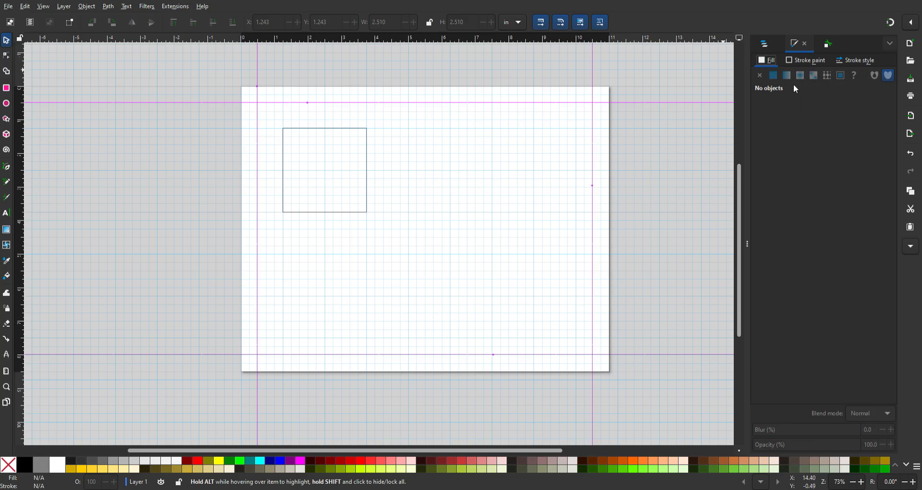
pyautogui.click(368, 159)
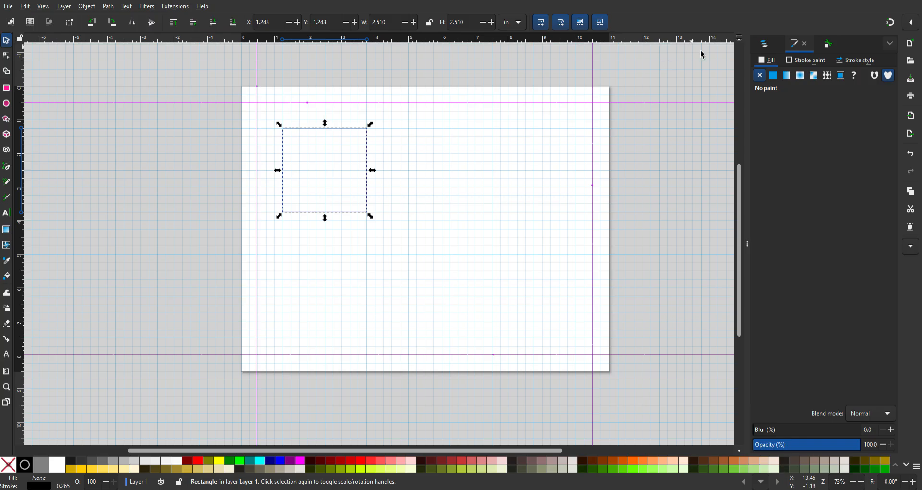
pyautogui.click(520, 160)
pyautogui.click(835, 38)
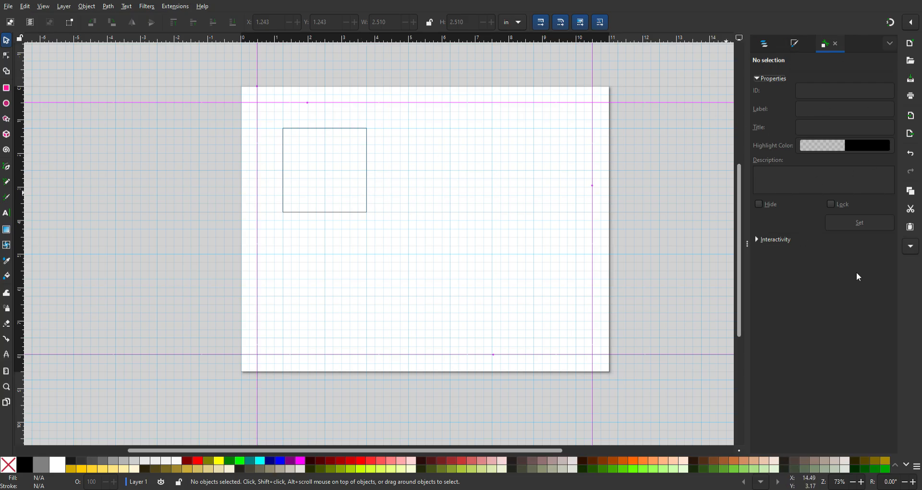
pyautogui.click(368, 162)
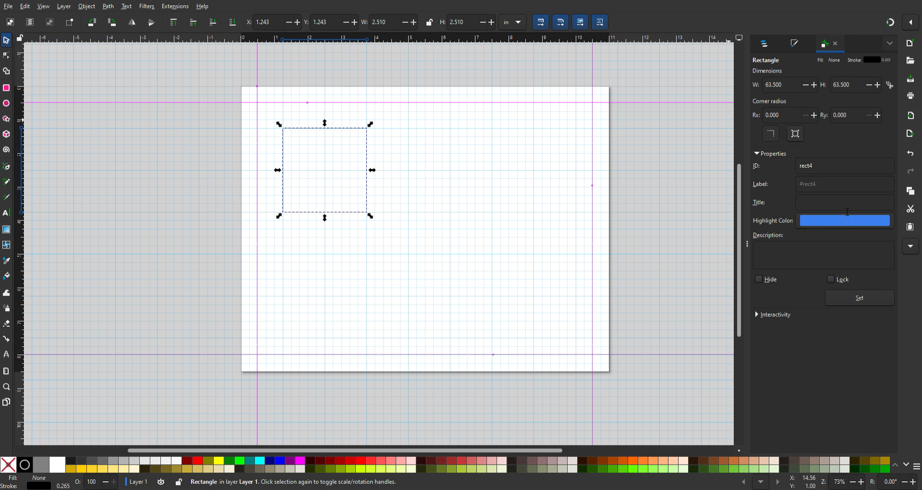
pyautogui.click(395, 143)
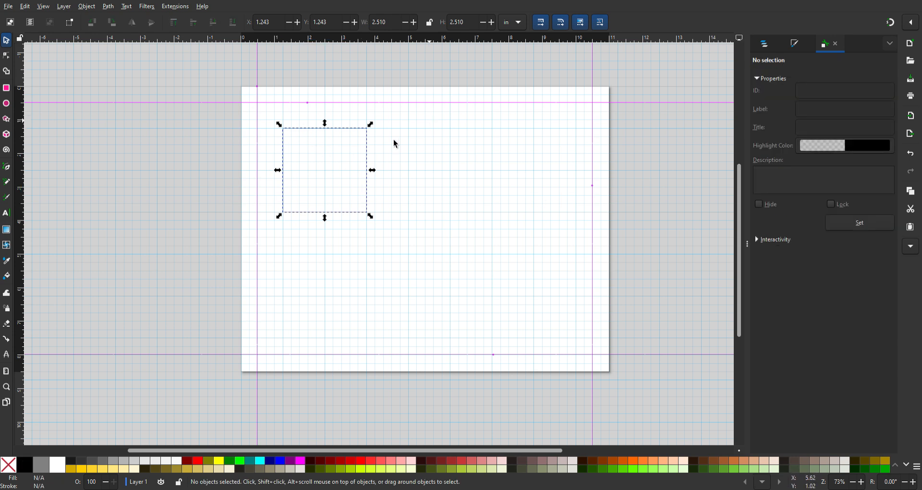
pyautogui.click(369, 150)
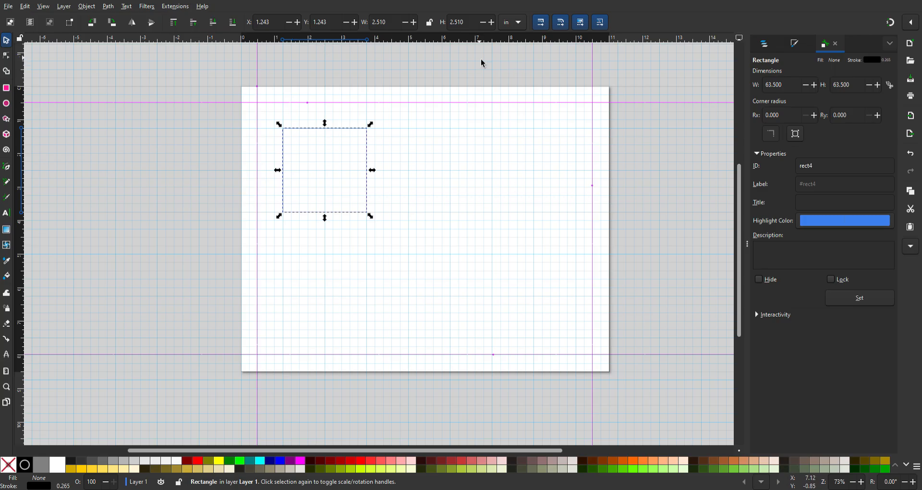
# Resize the square with the Node tool's corner handles to about 51.5 mm wide and 62.8 mm high
pyautogui.click(5, 56)
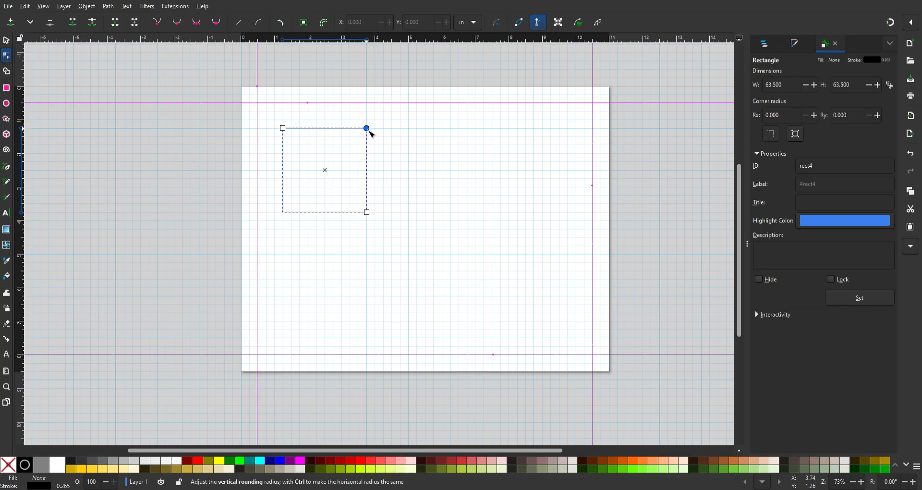
pyautogui.moveTo(371, 134); pyautogui.dragTo(441, 127)
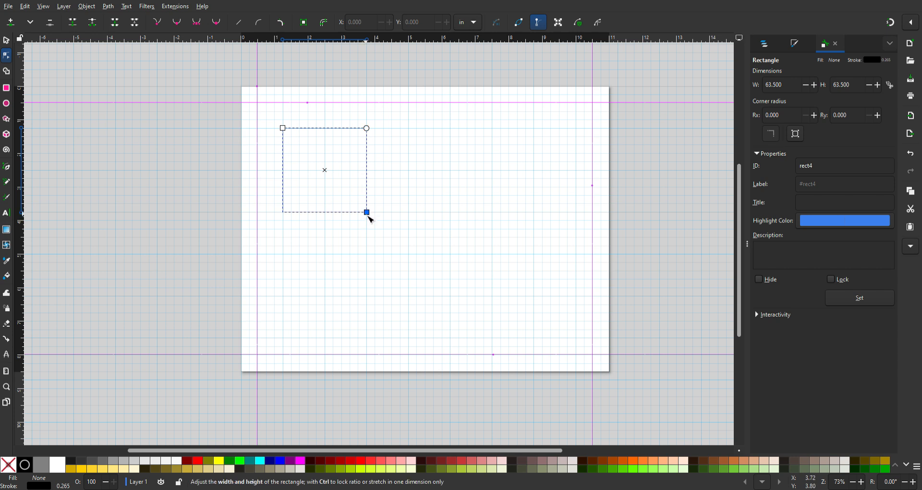
pyautogui.moveTo(368, 216)
pyautogui.mouseDown()
pyautogui.moveTo(480, 214)
pyautogui.moveTo(325, 210)
pyautogui.moveTo(364, 336)
pyautogui.moveTo(372, 214)
pyautogui.moveTo(355, 213)
pyautogui.mouseUp()
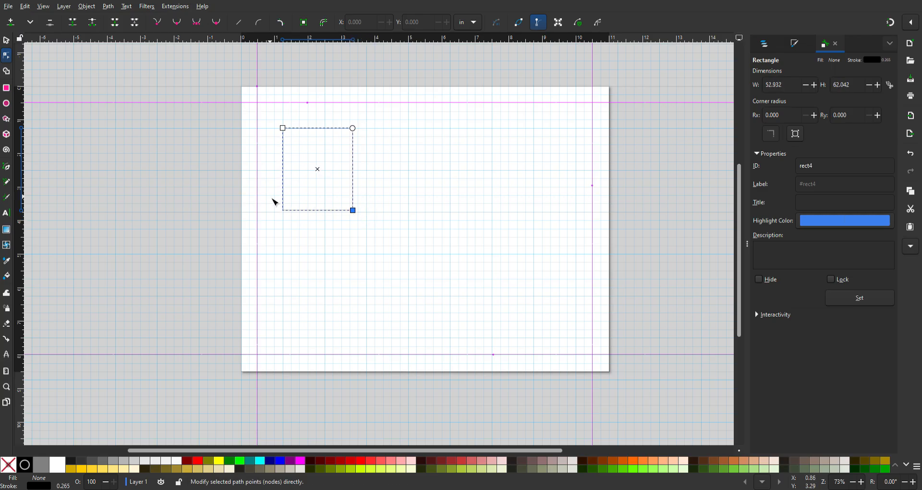
pyautogui.moveTo(283, 128)
pyautogui.mouseDown()
pyautogui.moveTo(336, 169)
pyautogui.moveTo(290, 140)
pyautogui.moveTo(310, 126)
pyautogui.moveTo(287, 135)
pyautogui.mouseUp()
# Round the rectangle's corners with the rounding handle until the shape becomes a full ellipse
pyautogui.moveTo(354, 130); pyautogui.dragTo(368, 156)
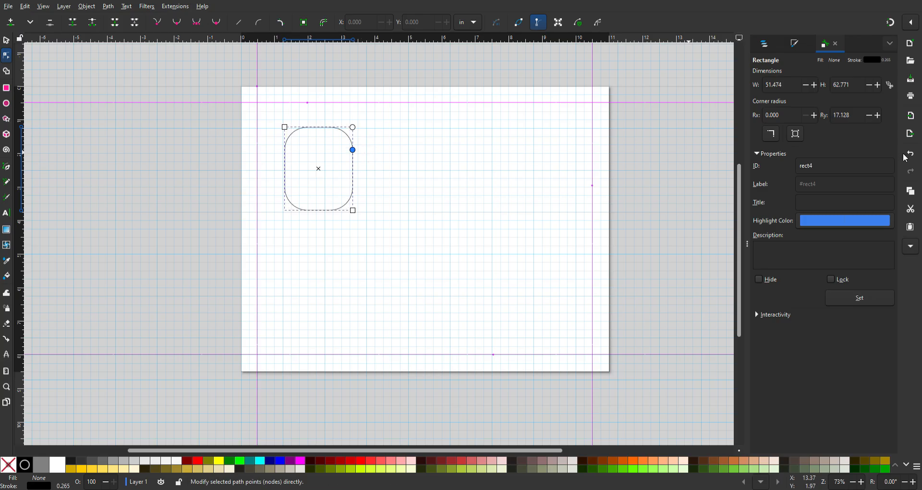
pyautogui.click(850, 120)
pyautogui.moveTo(358, 153); pyautogui.dragTo(358, 130)
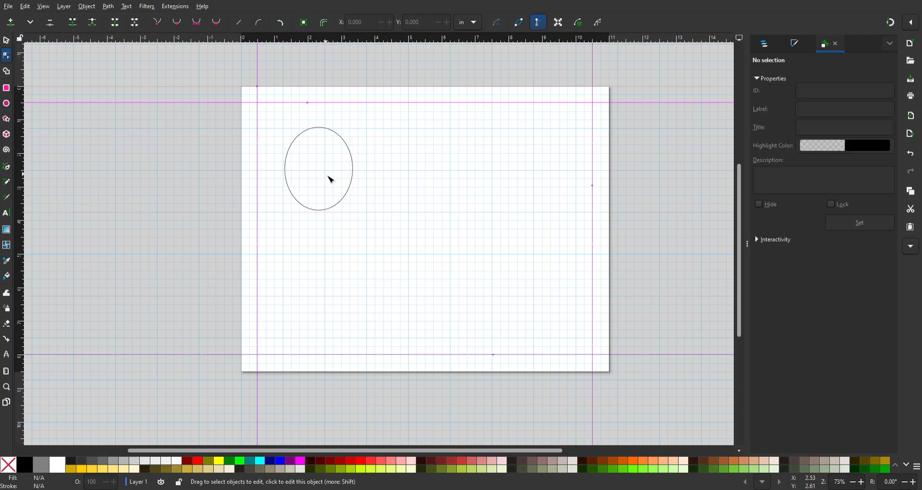
pyautogui.click(353, 161)
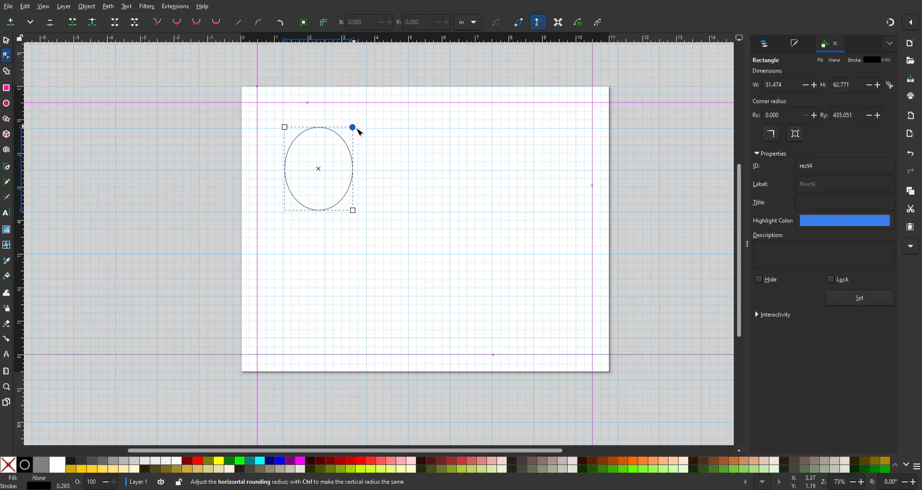
# Adjust the shape's horizontal corner rounding with its handle to a radius of about 9.5 mm
pyautogui.moveTo(353, 127); pyautogui.dragTo(384, 132)
pyautogui.moveTo(333, 130); pyautogui.dragTo(327, 134)
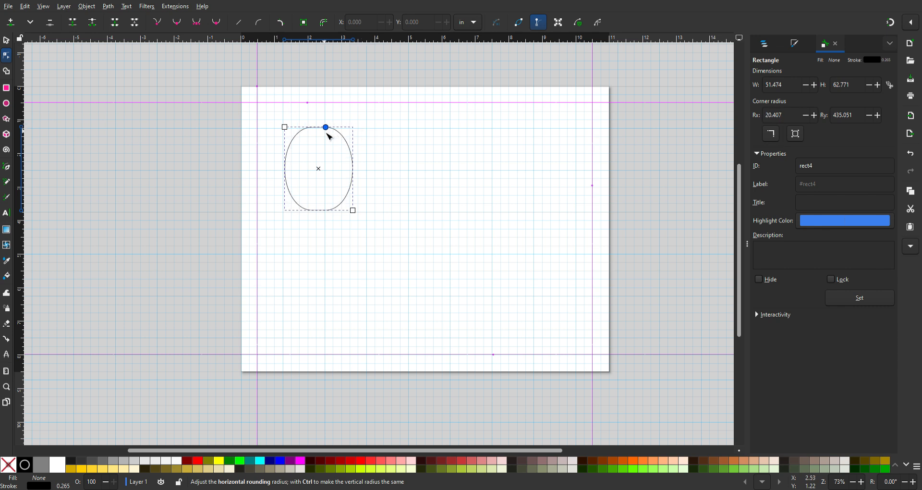
pyautogui.moveTo(329, 136); pyautogui.dragTo(345, 145)
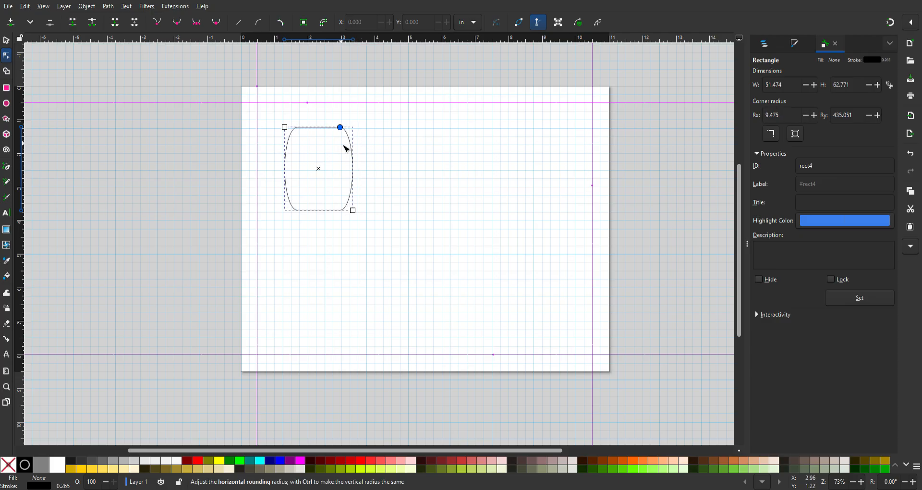
# Set both the horizontal and vertical corner radii of the rectangle to 0.25 in (6.350 mm)
pyautogui.tripleClick(791, 118)
pyautogui.write('.2')
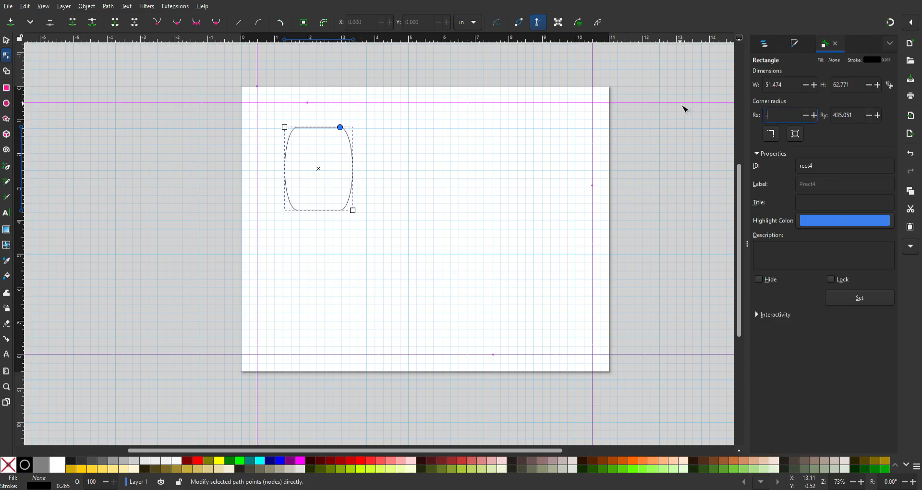
pyautogui.write('5')
pyautogui.press('Return')
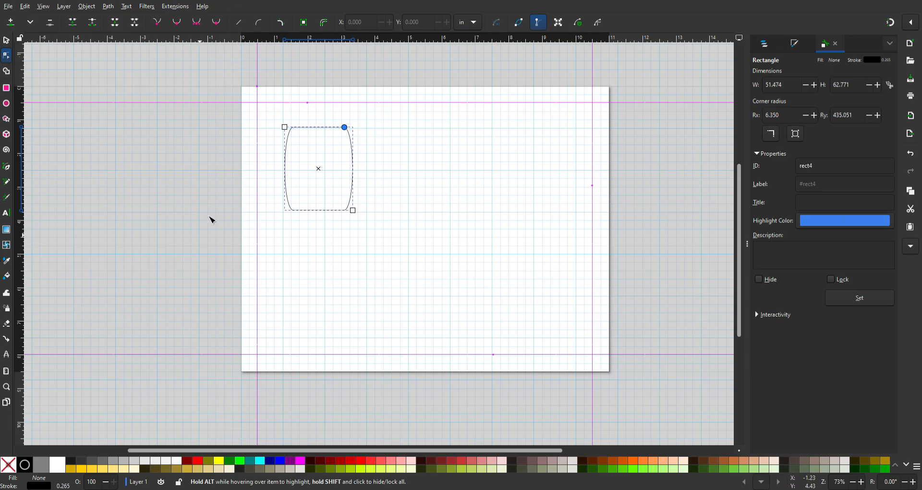
pyautogui.click(787, 116)
pyautogui.write('0.250')
pyautogui.press('Tab')
pyautogui.write('.25')
pyautogui.press('Return')
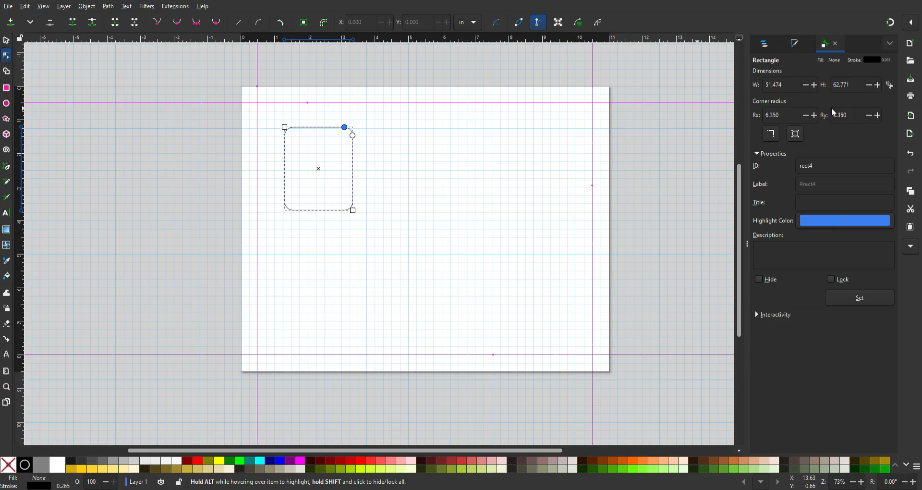
# Set the rectangle's horizontal and vertical corner radii to 0 to make its corners square
pyautogui.doubleClick(786, 117)
pyautogui.write('0')
pyautogui.doubleClick(862, 120)
pyautogui.write('0')
pyautogui.press('Return')
# Move the rectangle slightly with the Selector tool to about X 1.243 in and Y 1.229 in
pyautogui.click(7, 39)
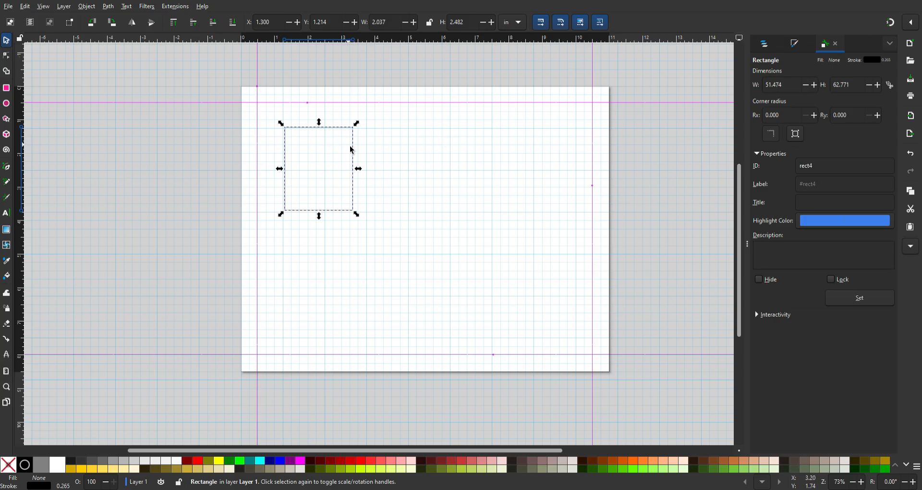
pyautogui.moveTo(355, 148)
pyautogui.mouseDown()
pyautogui.moveTo(365, 171)
pyautogui.moveTo(354, 152)
pyautogui.mouseUp()
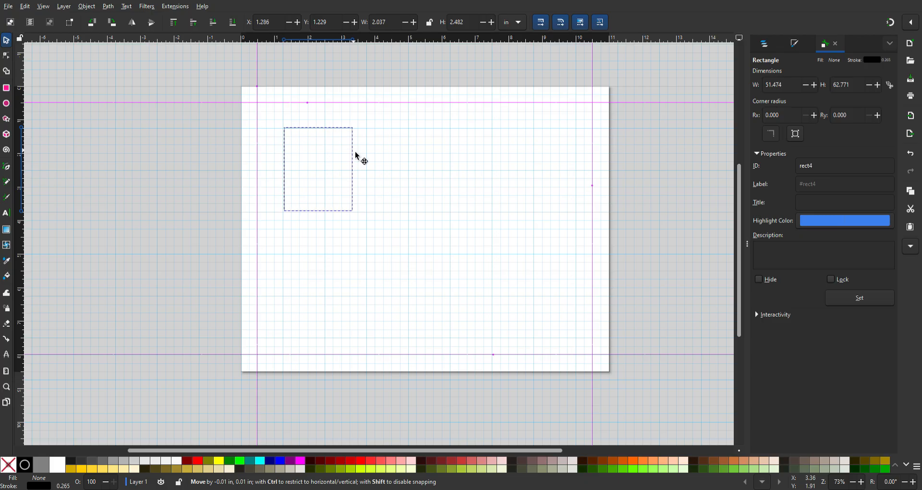
pyautogui.moveTo(354, 154); pyautogui.dragTo(355, 155)
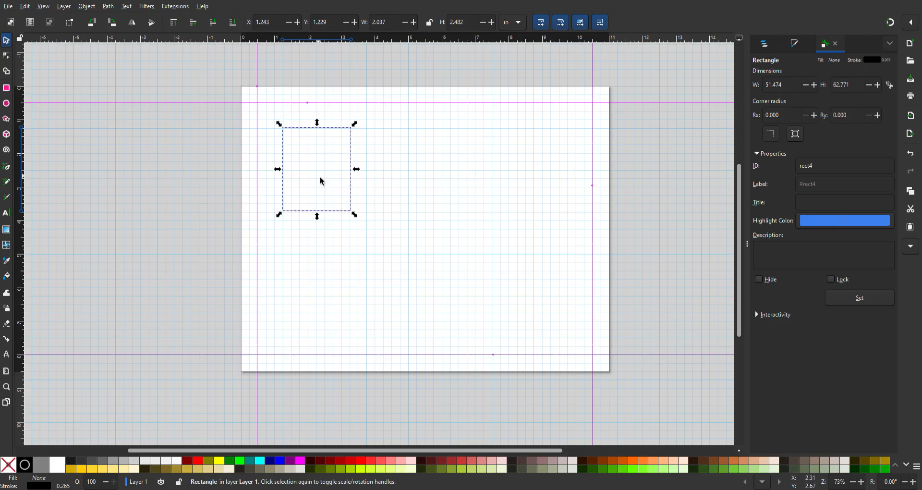
# Set the rectangle's width and height to 2.5 in each
pyautogui.doubleClick(389, 23)
pyautogui.write('2.5')
pyautogui.press('Return')
pyautogui.press('Tab')
pyautogui.write('2.5')
pyautogui.press('Return')
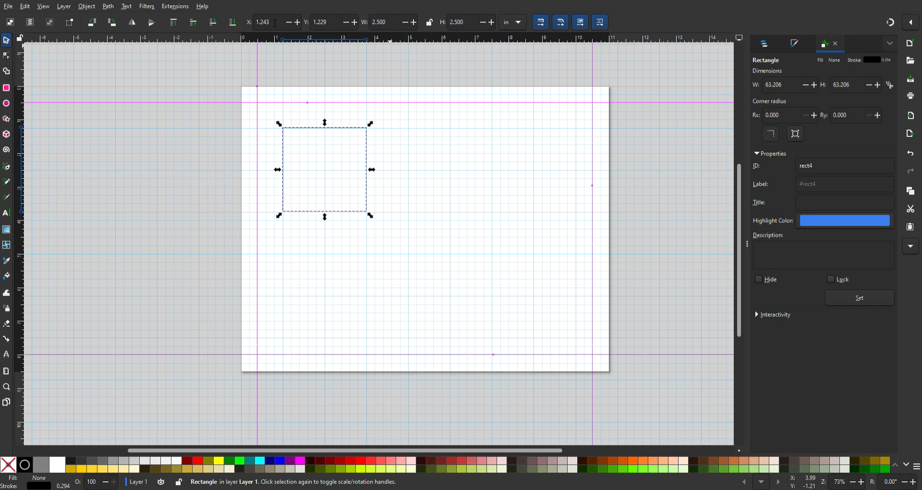
# Position the square at X 1 in and Y 1 in on the page
pyautogui.doubleClick(274, 22)
pyautogui.write('1.')
pyautogui.press('Return')
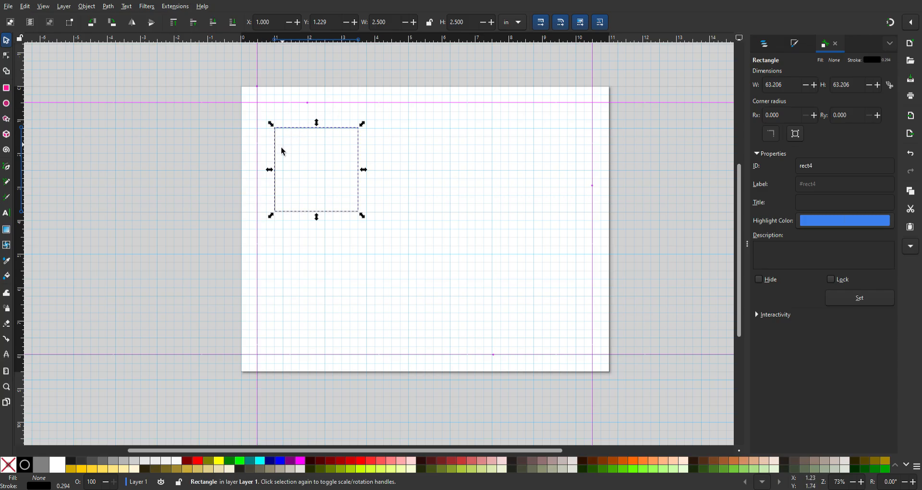
pyautogui.click(321, 20)
pyautogui.write('1')
pyautogui.press('Return')
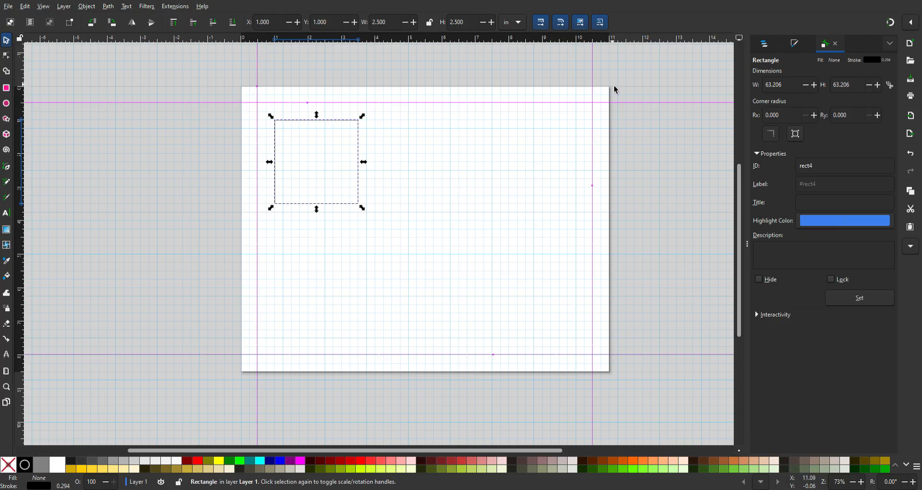
# Move the square horizontally to X 4 in, and return it to X 1 in
pyautogui.click(272, 24)
pyautogui.write('4')
pyautogui.press('Return')
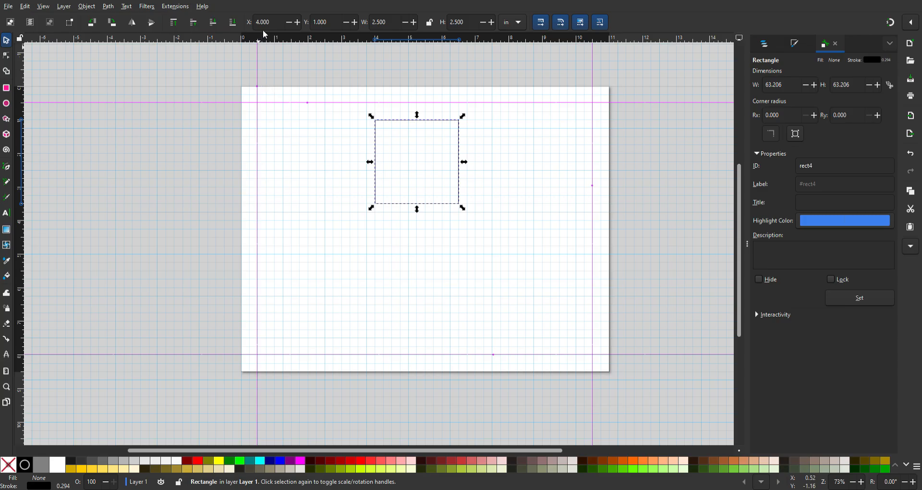
pyautogui.click(278, 27)
pyautogui.write('1')
pyautogui.press('Return')
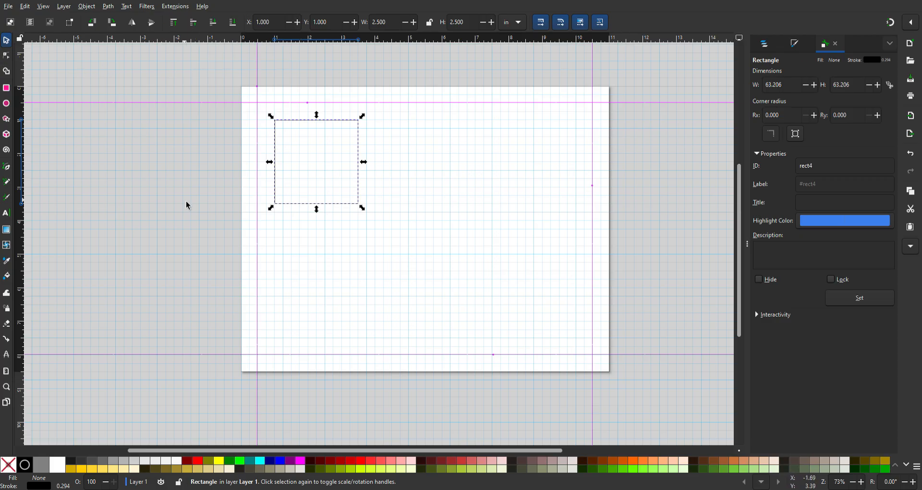
# Move the square vertically to Y 4 in, and return it to Y 1 in
pyautogui.tripleClick(322, 22)
pyautogui.write('4')
pyautogui.press('Return')
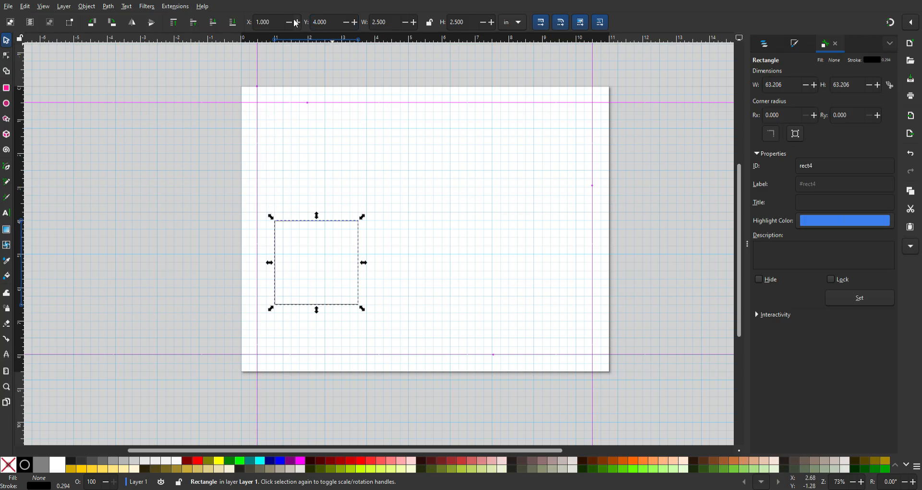
pyautogui.doubleClick(321, 23)
pyautogui.write('1')
pyautogui.press('Return')
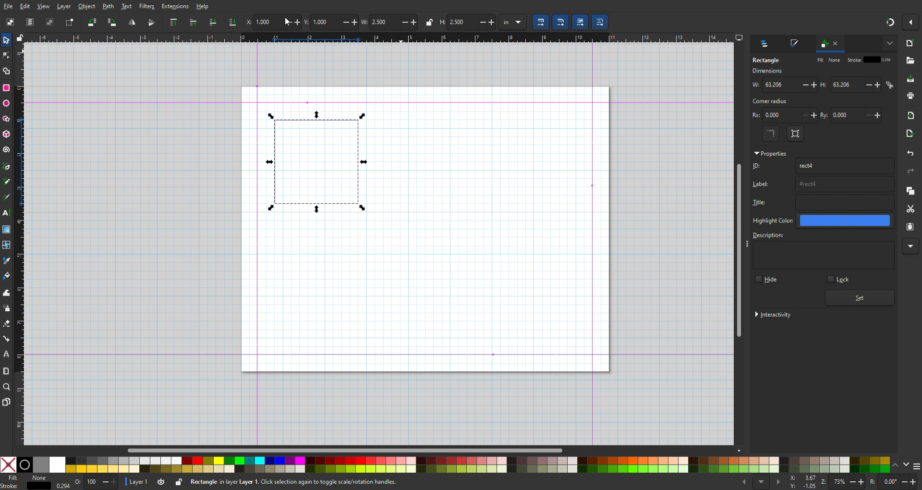
# Fill the square with the yellow ffcc00 and hide the page grid
pyautogui.click(418, 169)
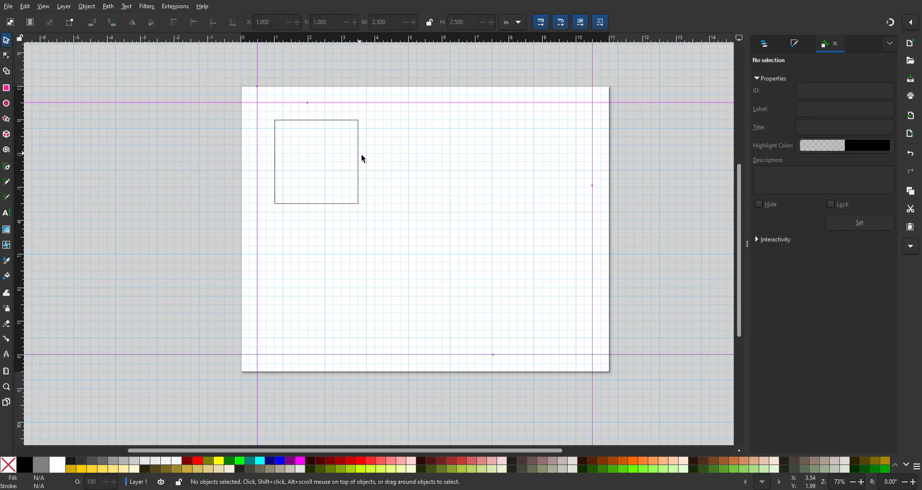
pyautogui.click(358, 158)
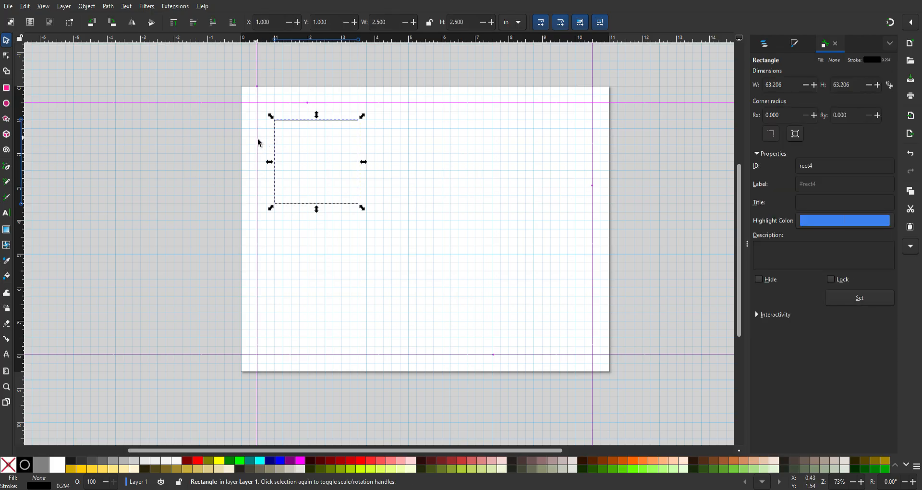
pyautogui.click(795, 44)
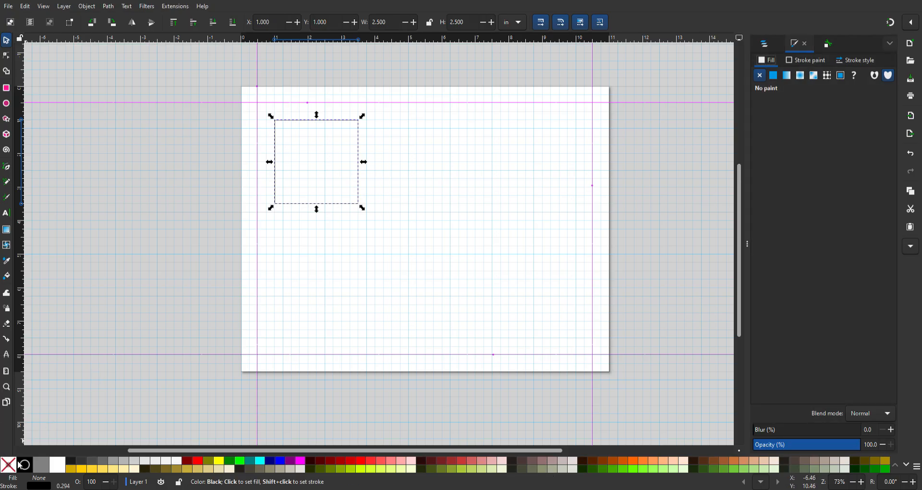
pyautogui.click(83, 470)
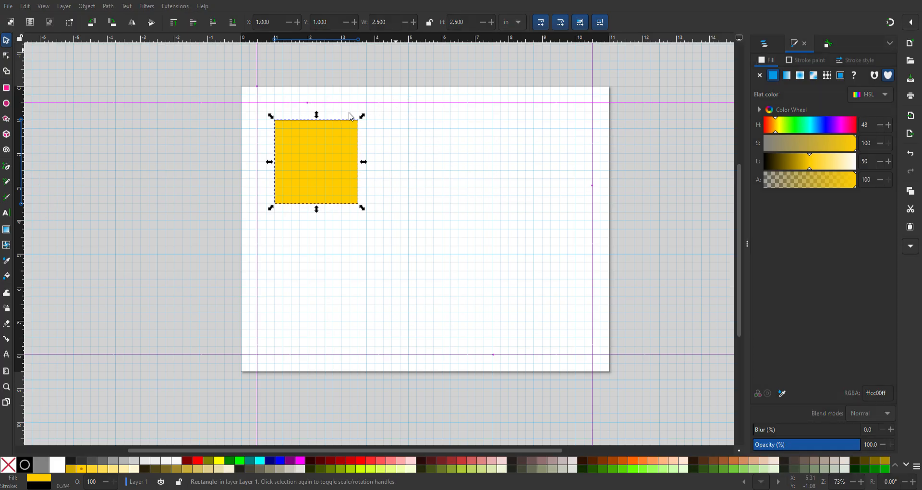
pyautogui.press('#')
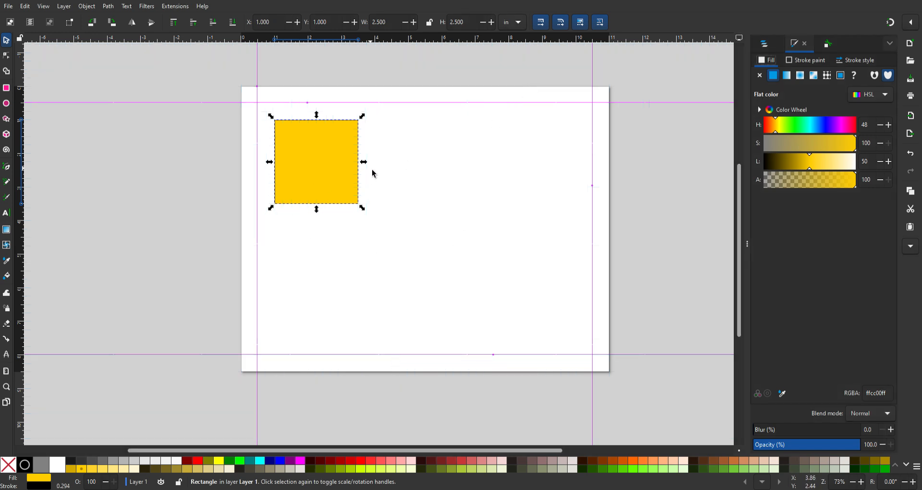
# Try a 90% Gray fill on the square in place of the yellow, and return it to no fill
pyautogui.click(9, 464)
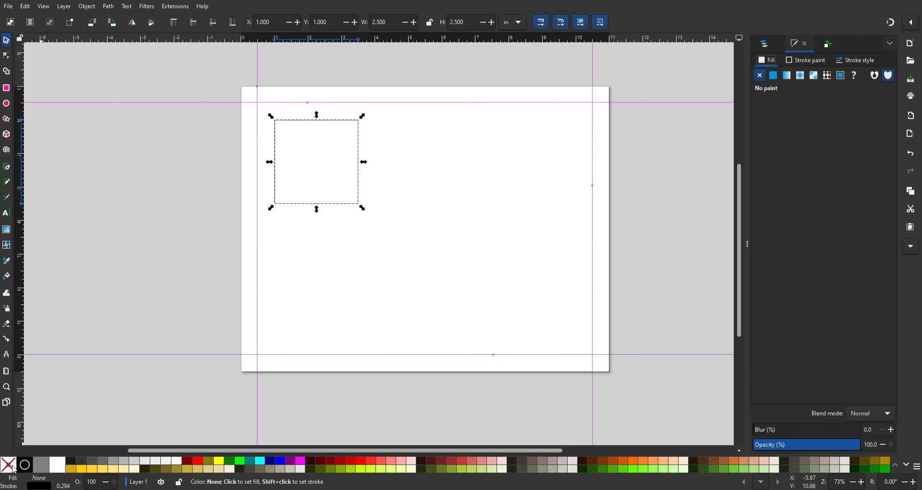
pyautogui.click(71, 464)
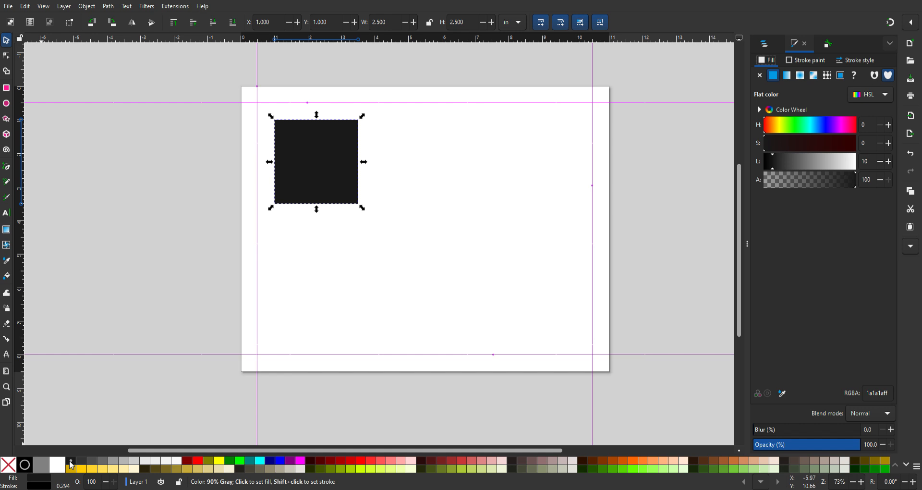
pyautogui.click(11, 469)
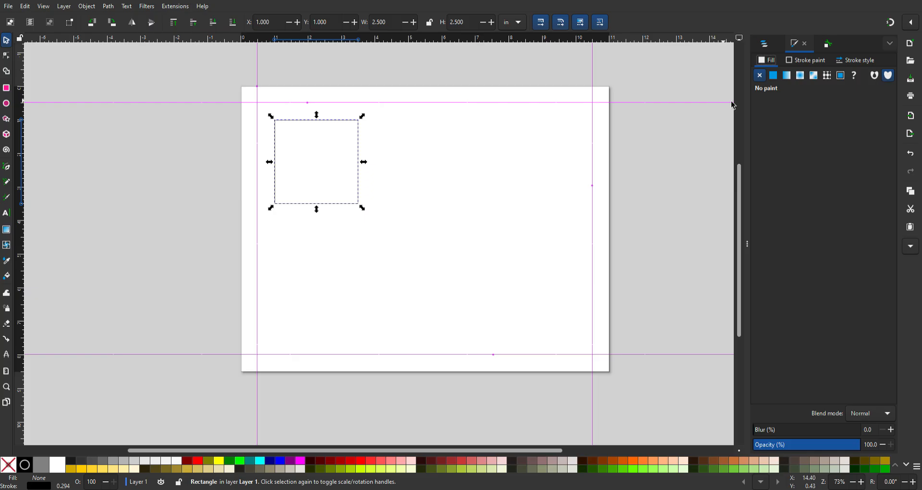
# Set the square's stroke paint to a green in RGB mode, with G at 180
pyautogui.click(795, 60)
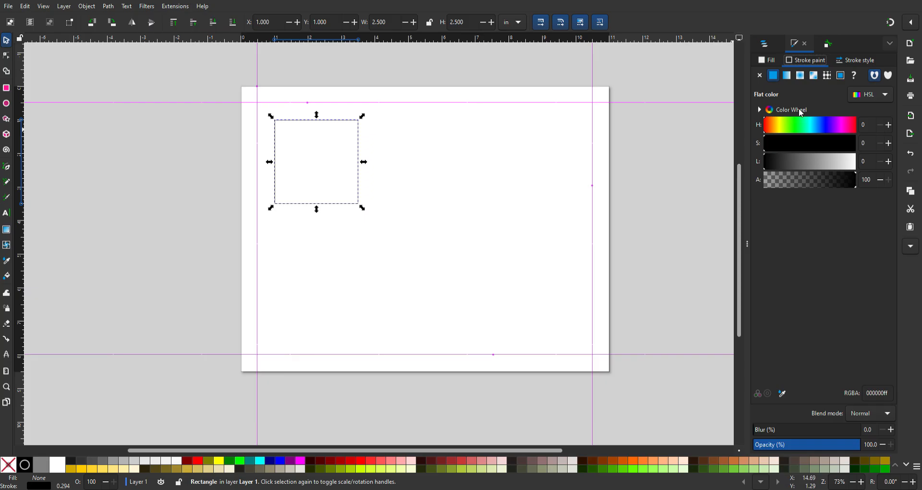
pyautogui.click(322, 278)
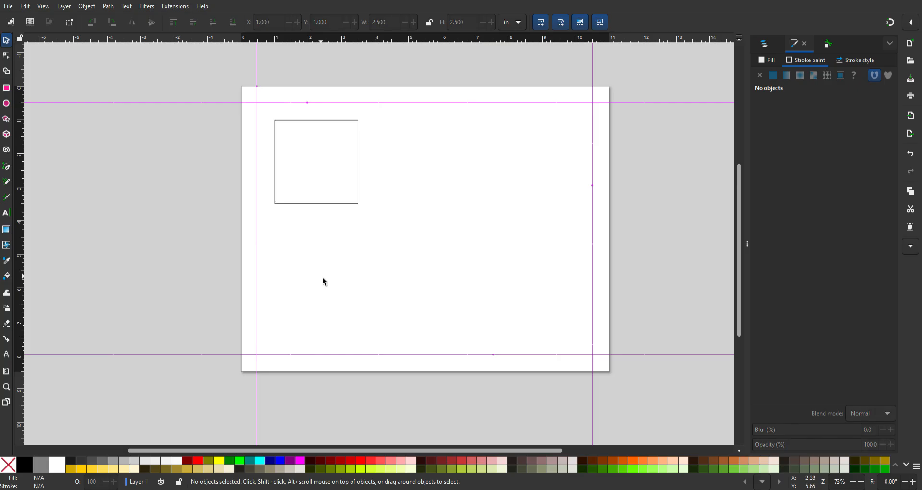
pyautogui.click(352, 210)
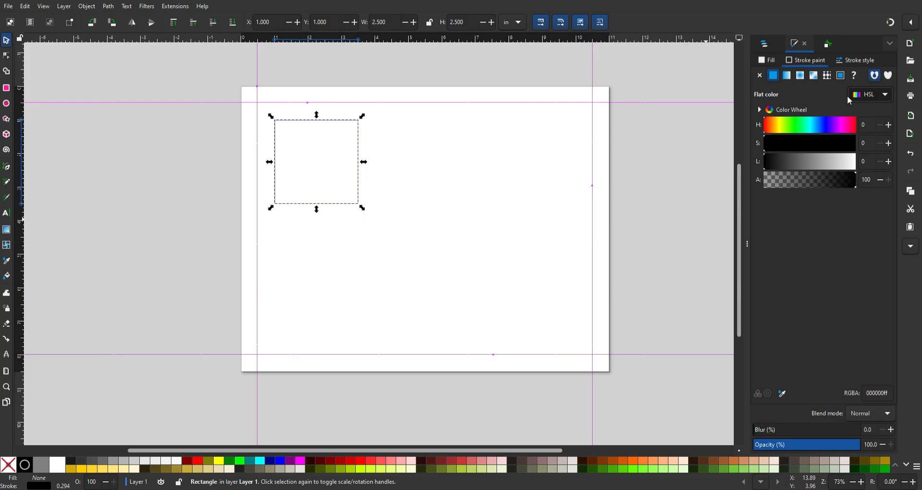
pyautogui.click(876, 121)
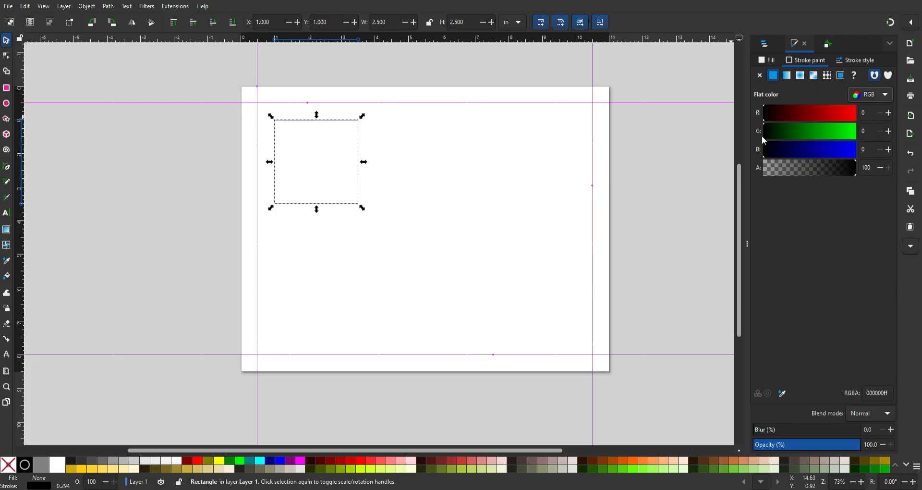
pyautogui.moveTo(775, 136); pyautogui.dragTo(826, 134)
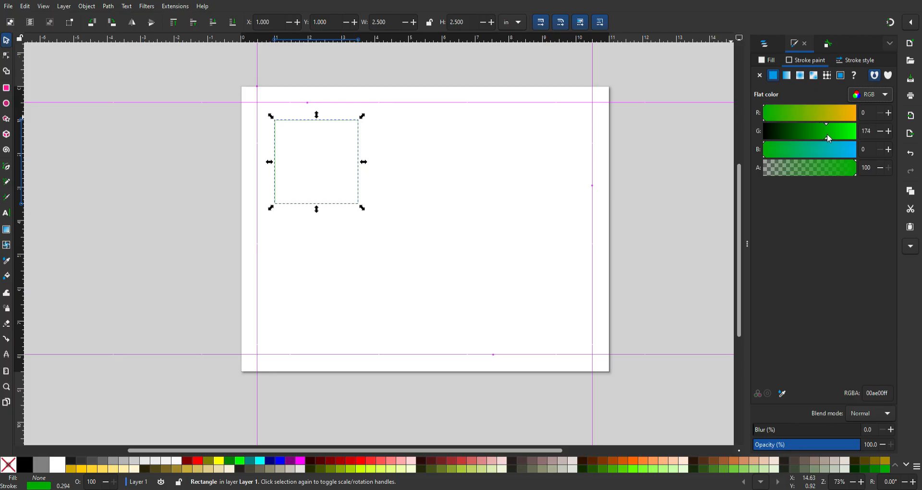
pyautogui.click(537, 187)
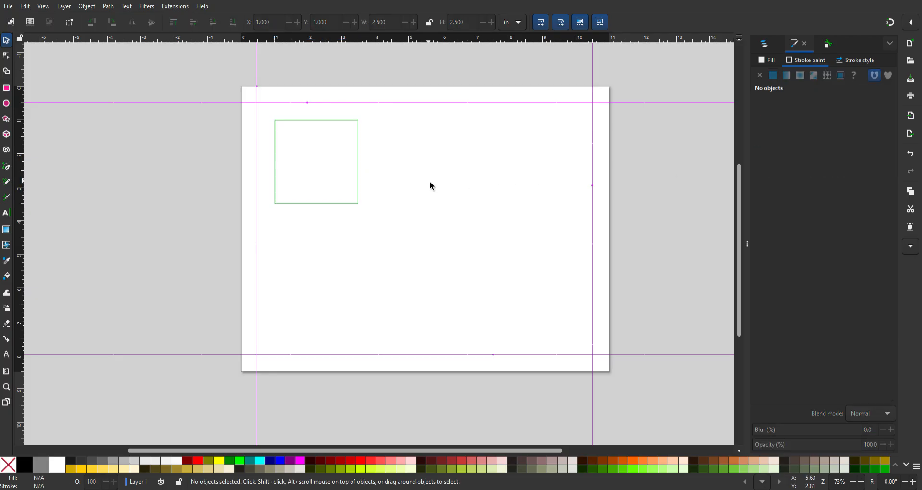
# Switch the square's stroke paint to CMYK and make it pink-purple with M 59 and K 20
pyautogui.click(361, 181)
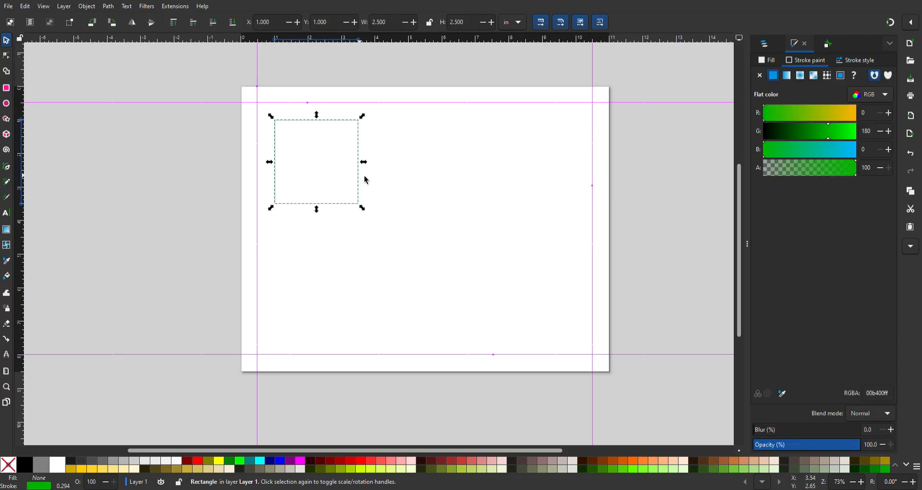
pyautogui.click(879, 95)
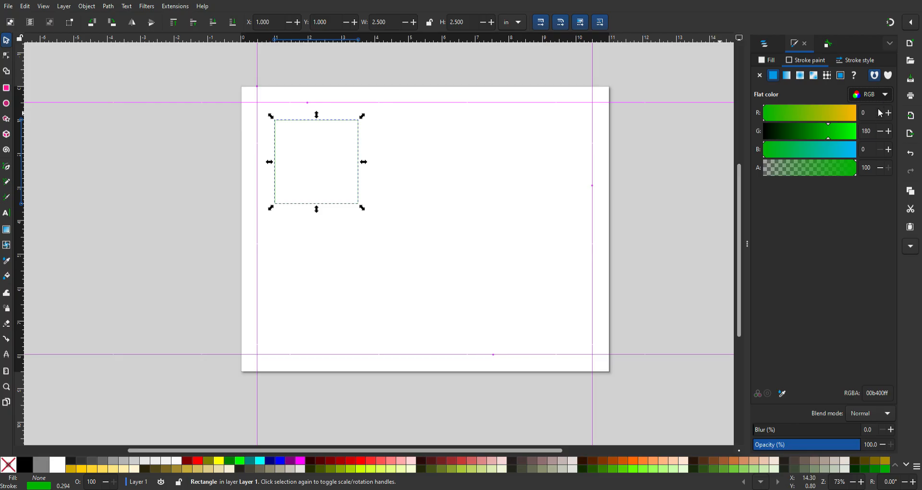
pyautogui.click(877, 110)
pyautogui.moveTo(842, 129); pyautogui.dragTo(818, 128)
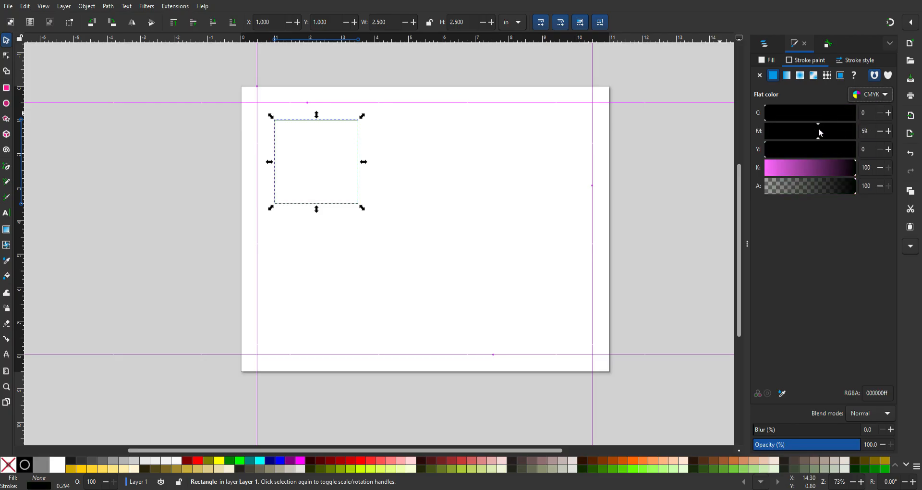
pyautogui.moveTo(772, 171)
pyautogui.mouseDown()
pyautogui.moveTo(818, 169)
pyautogui.moveTo(783, 171)
pyautogui.mouseUp()
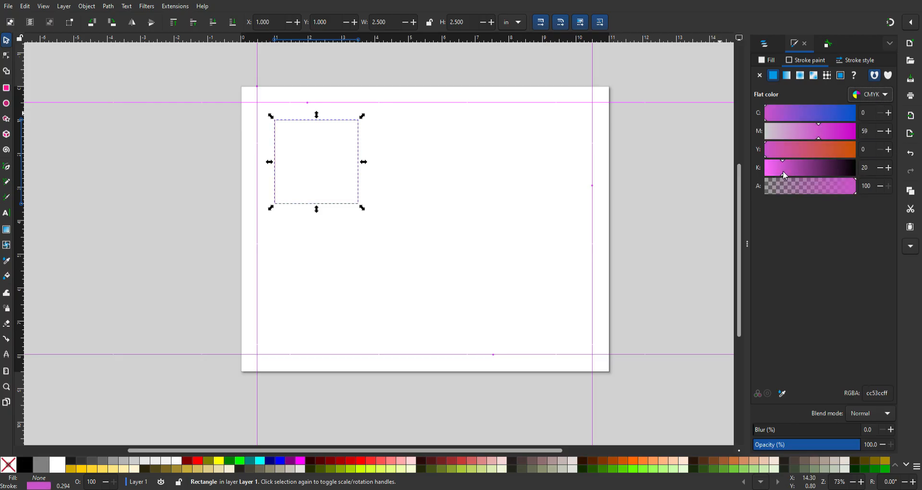
pyautogui.click(447, 209)
pyautogui.click(362, 186)
# Open the square's Object Properties, fill it with black, and undo the accidental width change
pyautogui.click(835, 40)
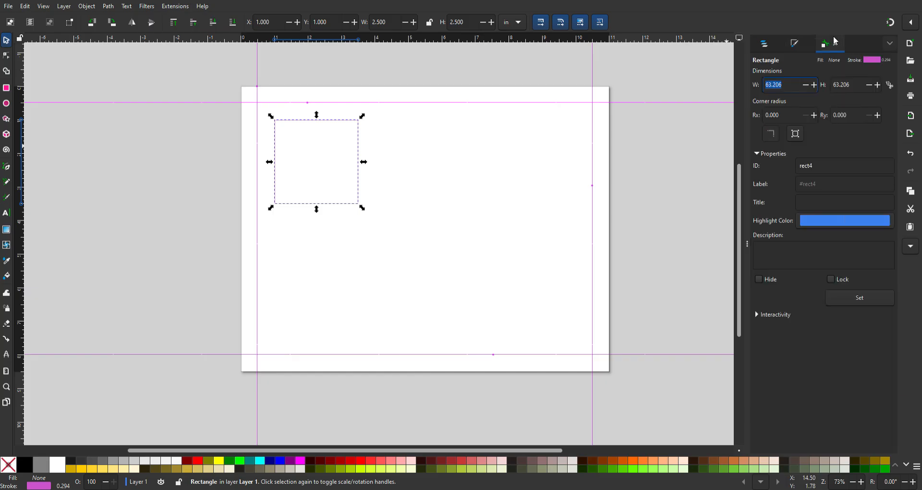
pyautogui.click(758, 154)
pyautogui.click(758, 154)
pyautogui.click(28, 468)
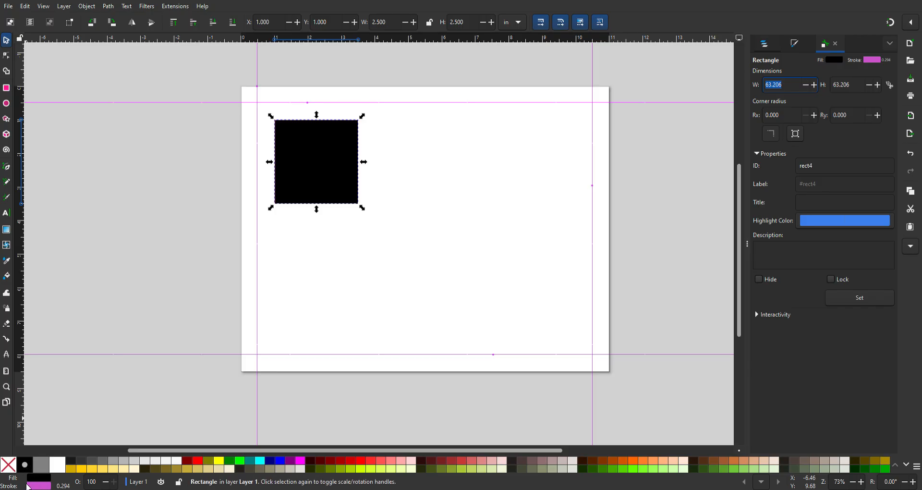
pyautogui.click(27, 486)
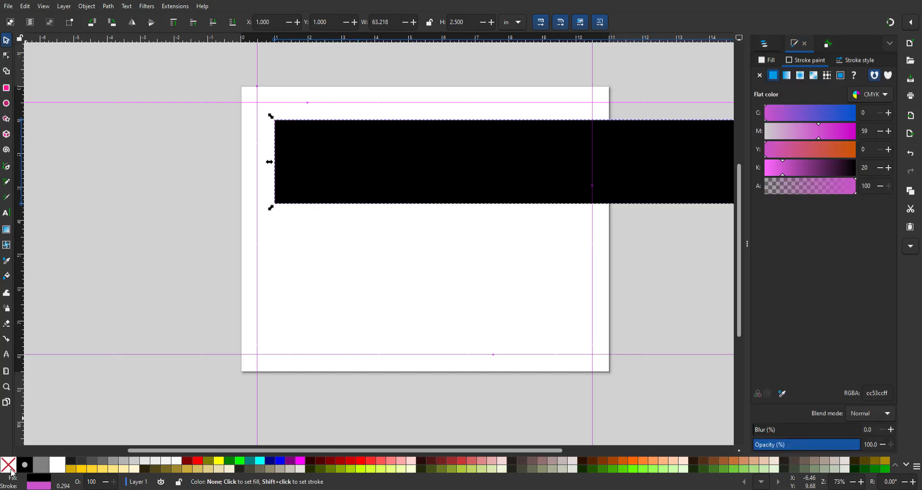
pyautogui.hotkey('ctrl', 'z')
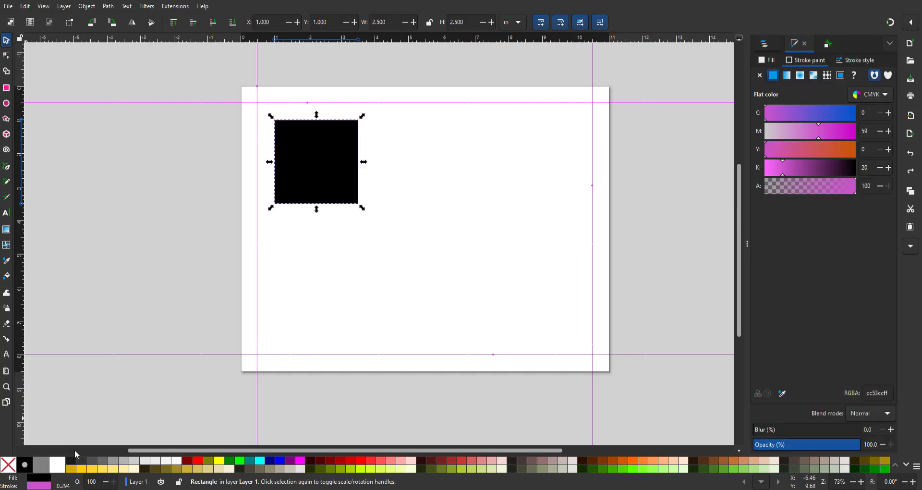
# Reselect the square and remove its black fill
pyautogui.click(359, 264)
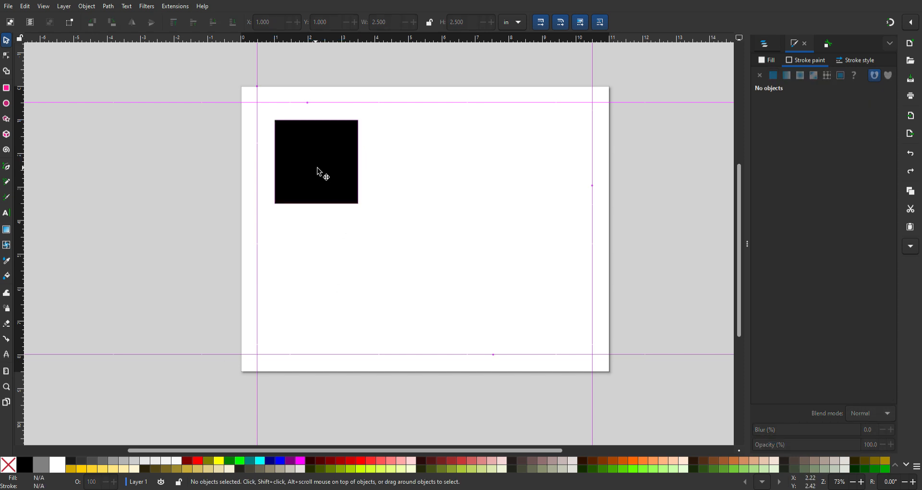
pyautogui.click(287, 152)
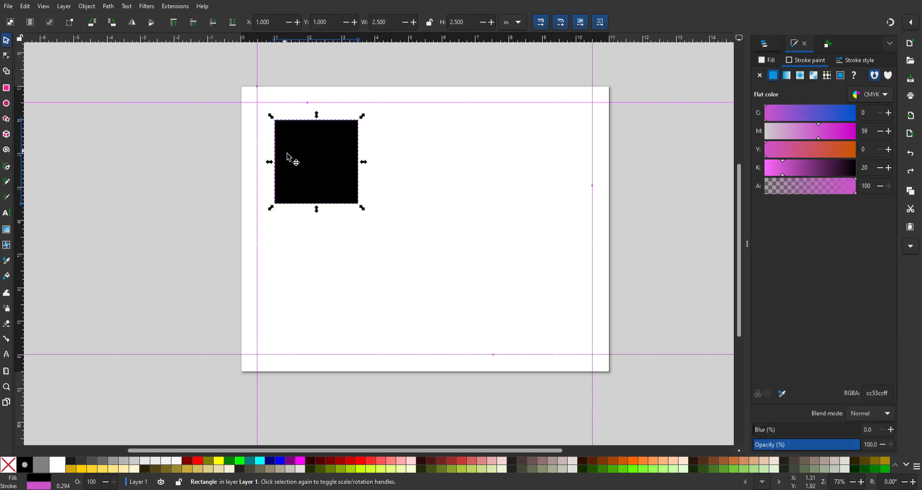
pyautogui.click(7, 465)
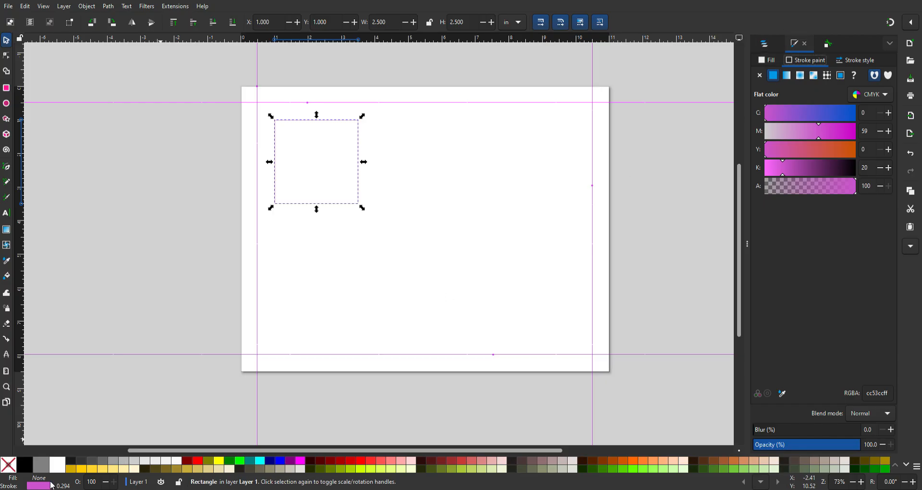
# Set the square's stroke to black and leave it without a fill
pyautogui.click(67, 485)
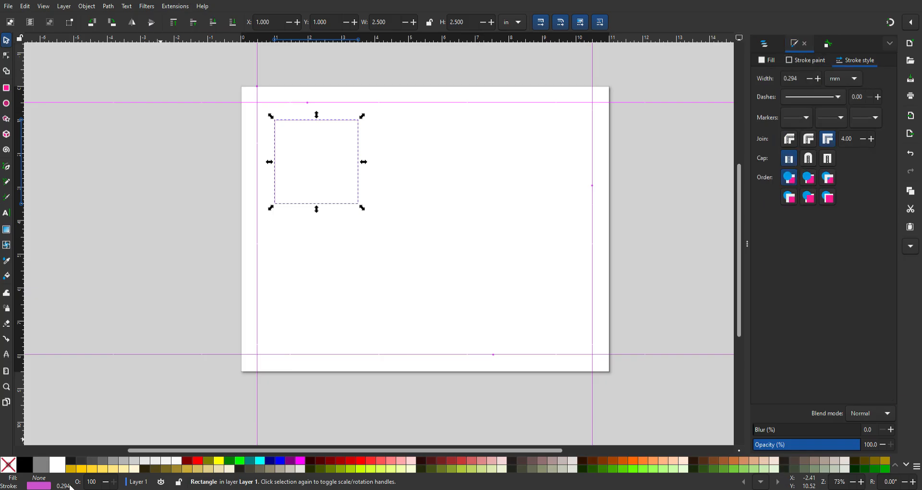
pyautogui.click(67, 486)
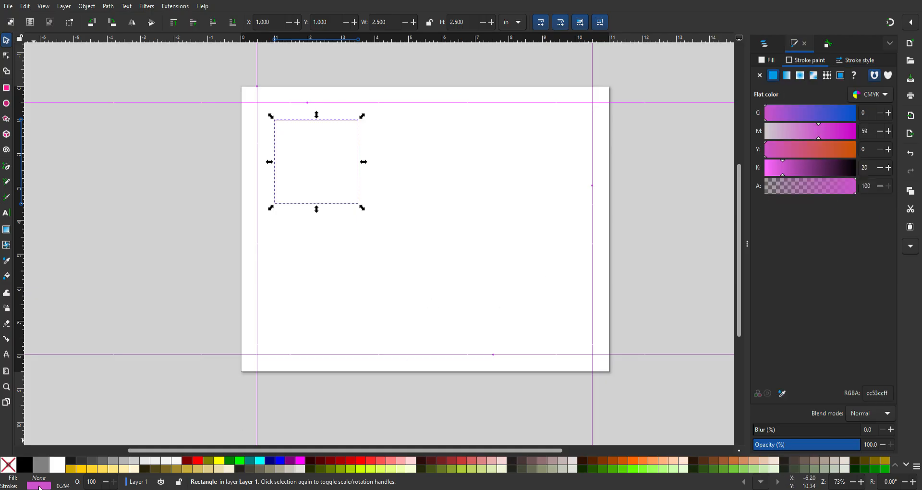
pyautogui.click(27, 467)
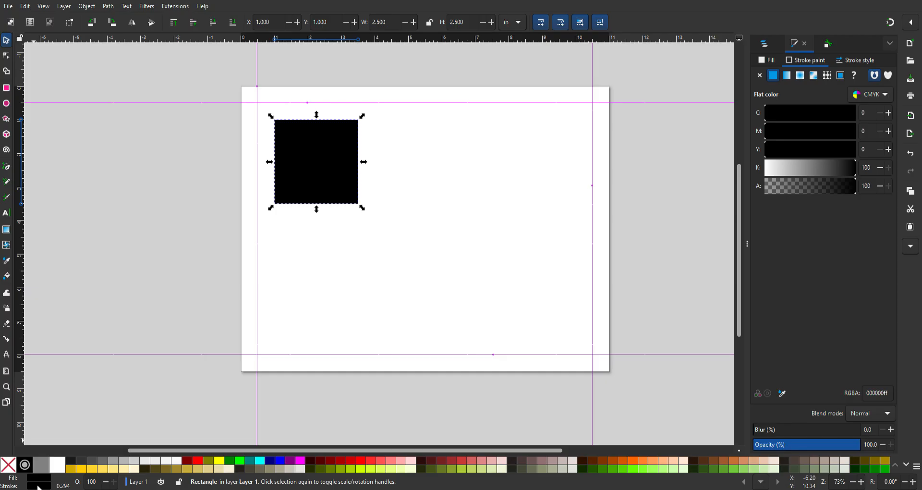
pyautogui.click(8, 465)
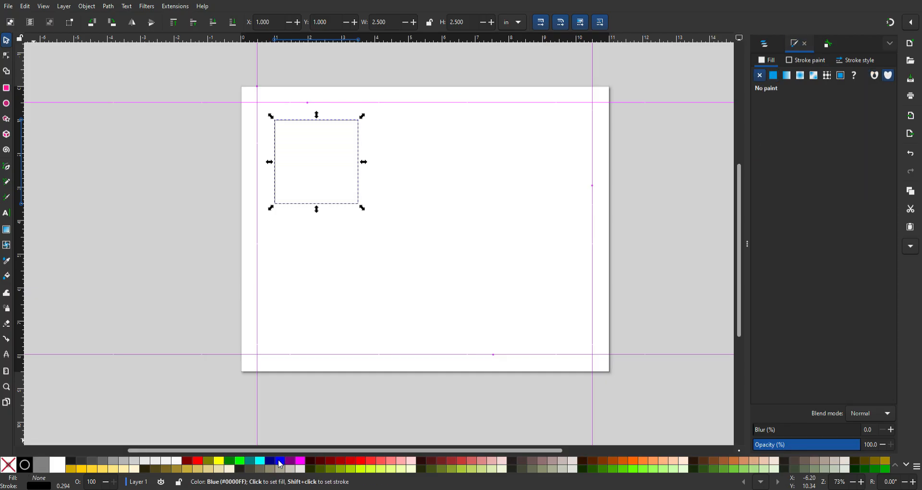
# Try a blue stroke on the square, and return the stroke to black
pyautogui.moveTo(36, 486); pyautogui.dragTo(36, 487)
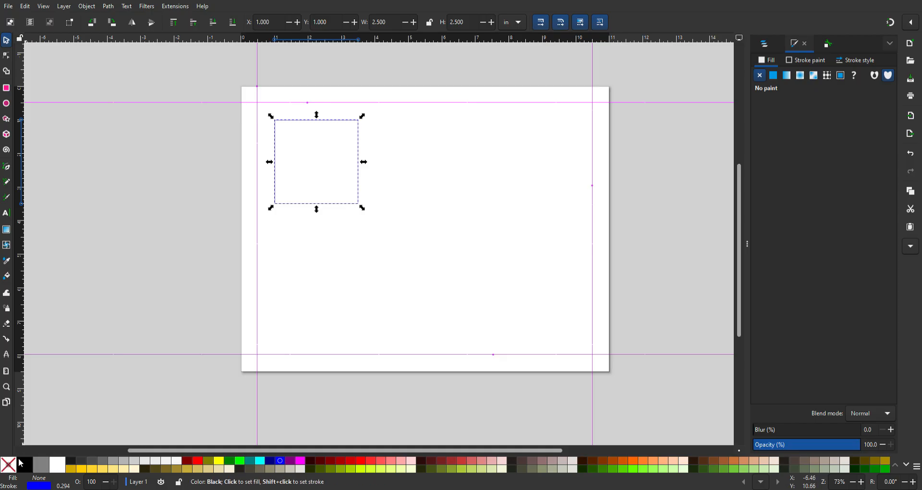
pyautogui.hotkey('ctrl', 'z')
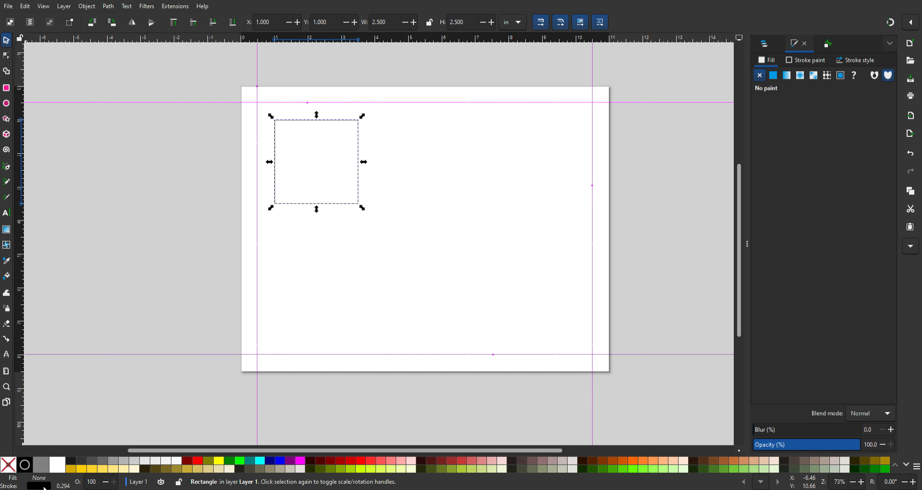
pyautogui.moveTo(25, 465)
pyautogui.mouseDown()
pyautogui.moveTo(40, 480)
pyautogui.moveTo(14, 475)
pyautogui.moveTo(44, 481)
pyautogui.mouseUp()
# Widen the Fill and Stroke dialog and set the square's stroke width to 0.25 in
pyautogui.click(67, 486)
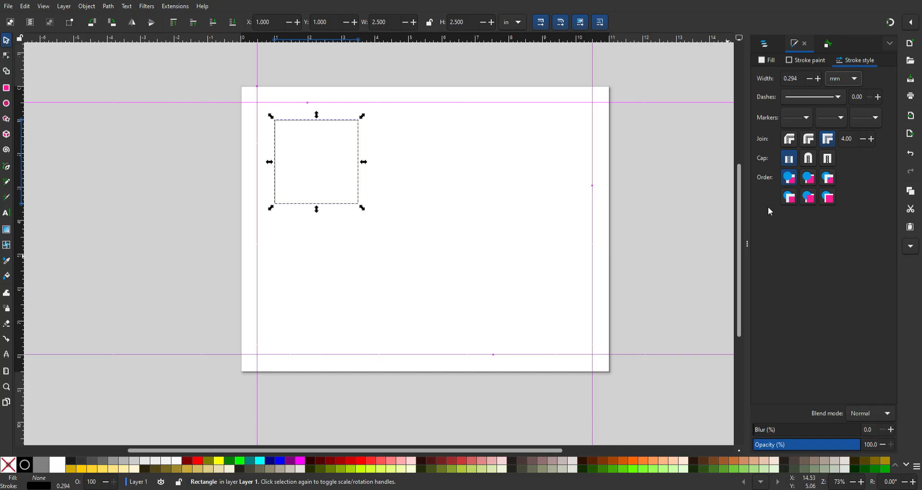
pyautogui.moveTo(751, 244)
pyautogui.mouseDown()
pyautogui.moveTo(577, 248)
pyautogui.moveTo(645, 248)
pyautogui.mouseUp()
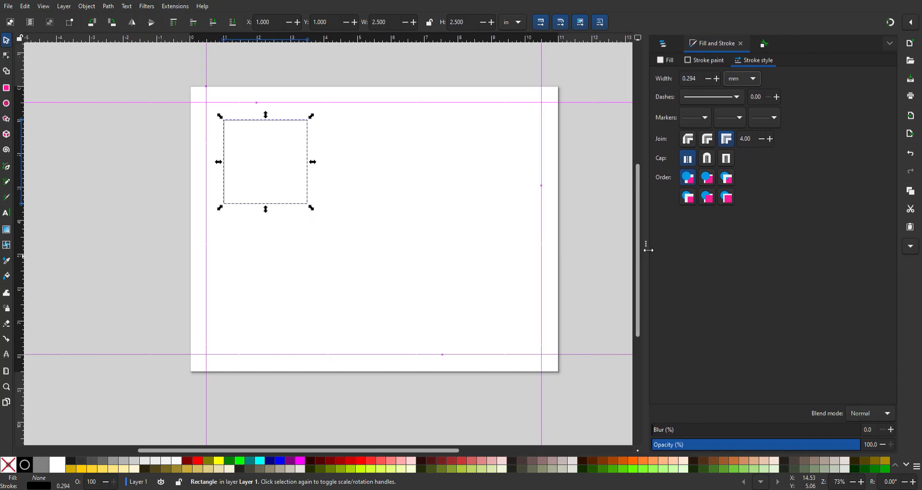
pyautogui.click(753, 81)
pyautogui.click(746, 56)
pyautogui.click(750, 68)
pyautogui.tripleClick(690, 78)
pyautogui.press('BackSpace')
pyautogui.write('.25')
pyautogui.press('Return')
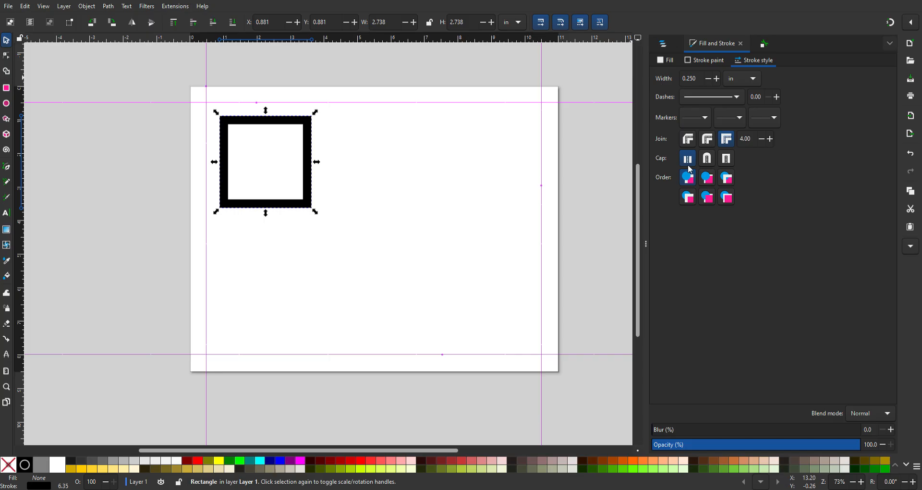
# Try the round join on the square's stroke corners, and set them to a bevel join
pyautogui.click(709, 140)
pyautogui.click(687, 141)
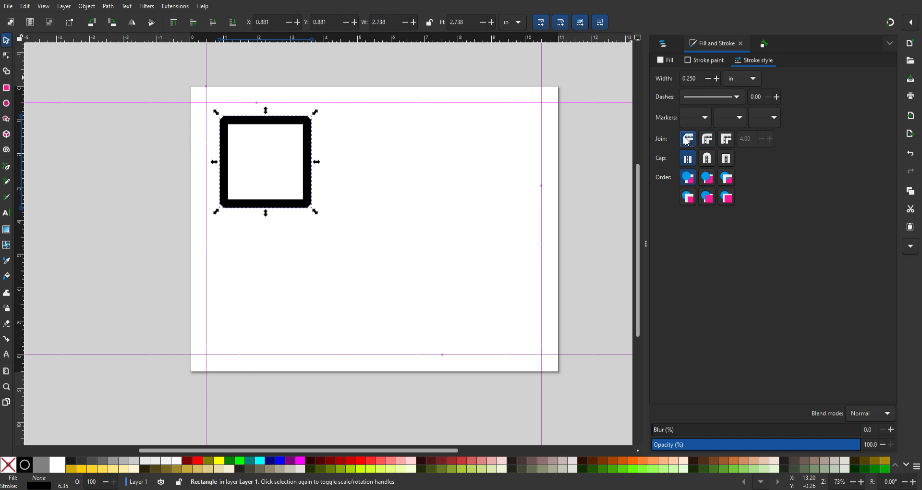
# Set the square's stroke corners to a miter join, try the square cap, and return to the butt cap
pyautogui.click(726, 140)
pyautogui.click(728, 160)
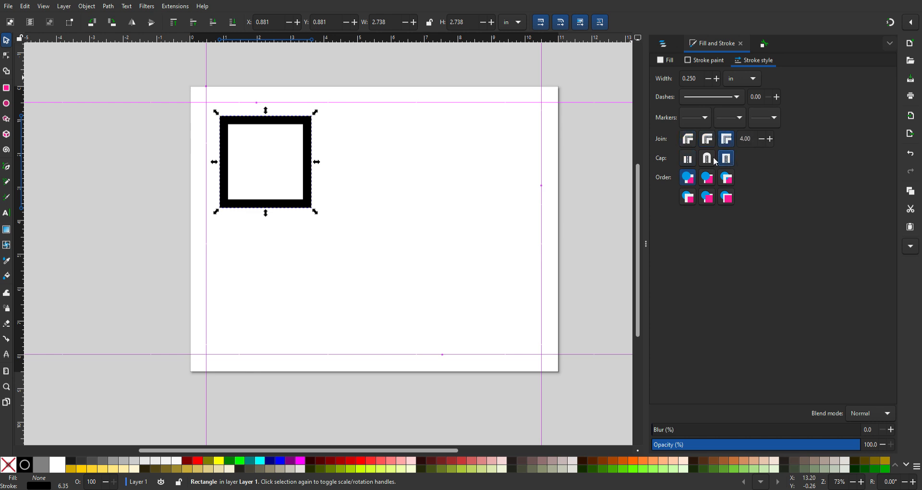
pyautogui.click(690, 161)
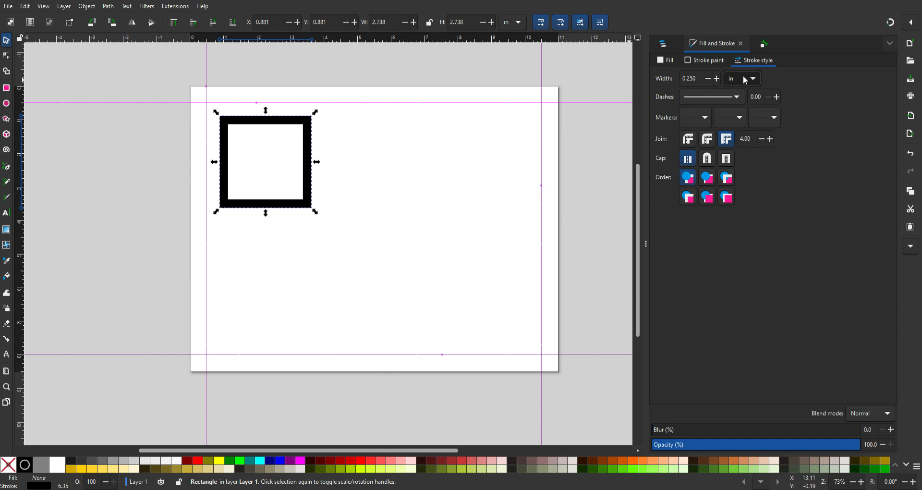
# Switch the stroke width unit to points and set the square's stroke width to 1 pt
pyautogui.click(740, 92)
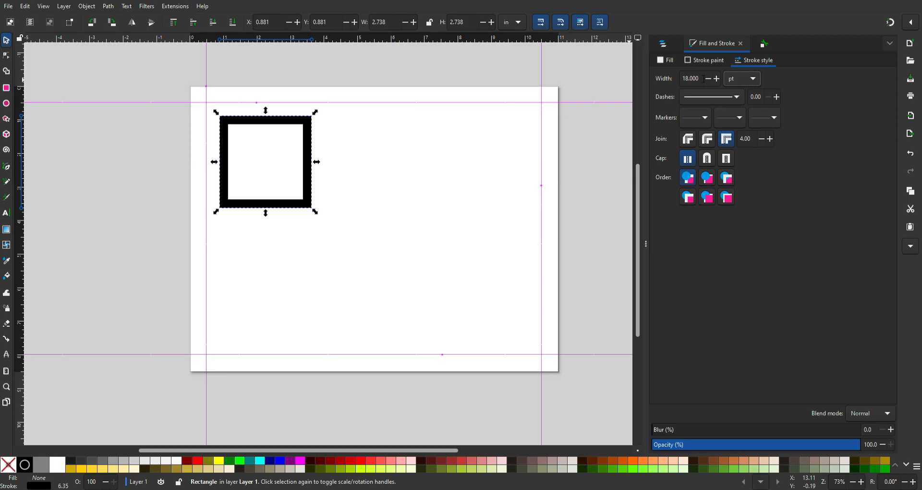
pyautogui.click(693, 78)
pyautogui.write('1')
pyautogui.press('Return')
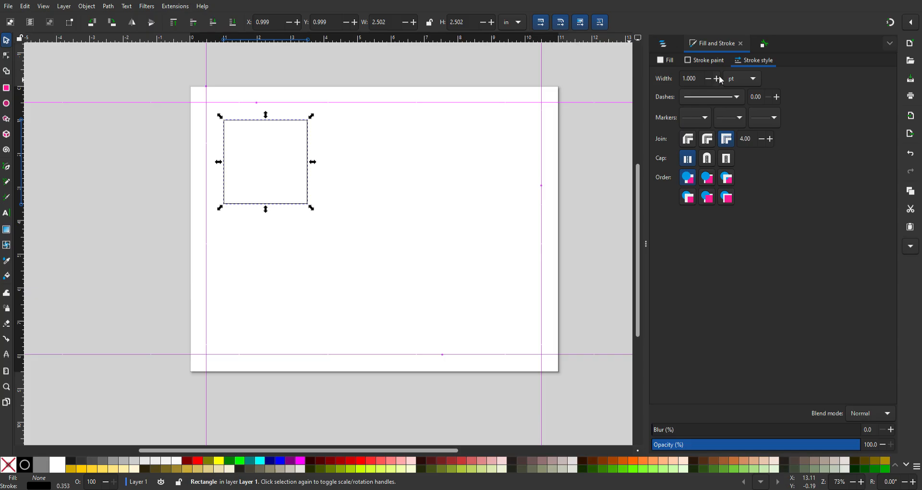
# Set the square's stroke width to 0.001 pt and deselect the square
pyautogui.click(690, 78)
pyautogui.write('.000')
pyautogui.press('Return')
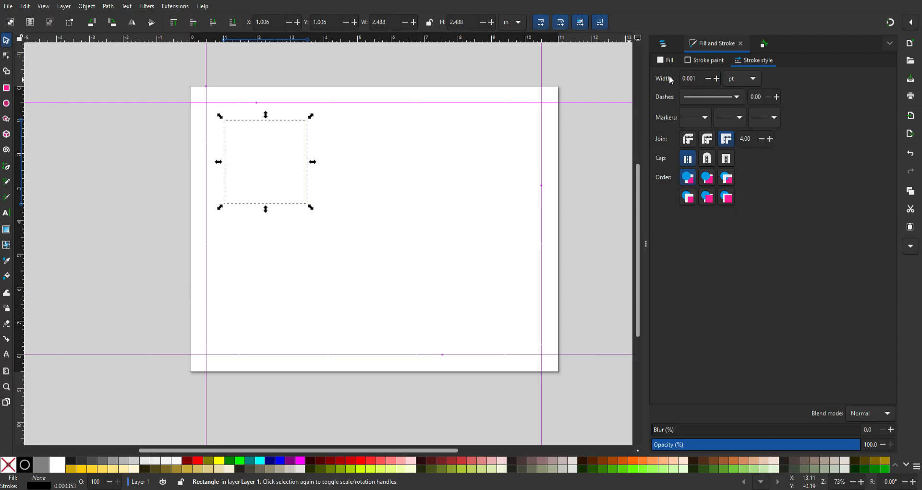
pyautogui.click(351, 184)
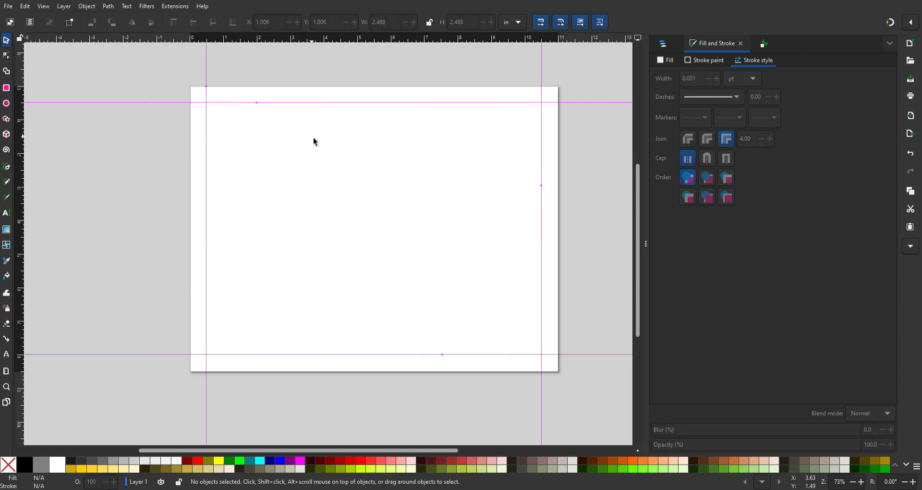
# Find the nearly invisible square with a selection box, clear the selection, and box-select it again
pyautogui.moveTo(438, 152); pyautogui.dragTo(258, 172)
pyautogui.moveTo(346, 111); pyautogui.dragTo(258, 302)
pyautogui.moveTo(438, 130); pyautogui.dragTo(63, 306)
pyautogui.moveTo(365, 291); pyautogui.dragTo(114, 56)
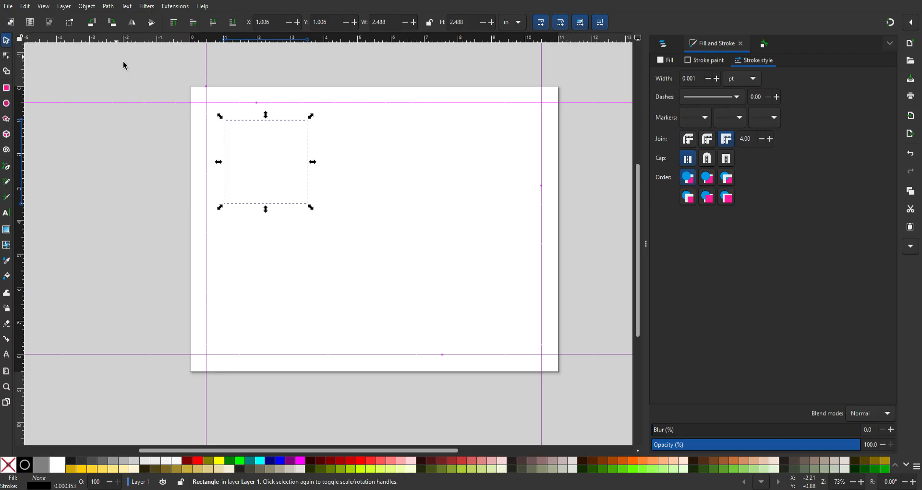
pyautogui.click(376, 265)
pyautogui.moveTo(436, 266); pyautogui.dragTo(587, 243)
pyautogui.moveTo(433, 253); pyautogui.dragTo(231, 61)
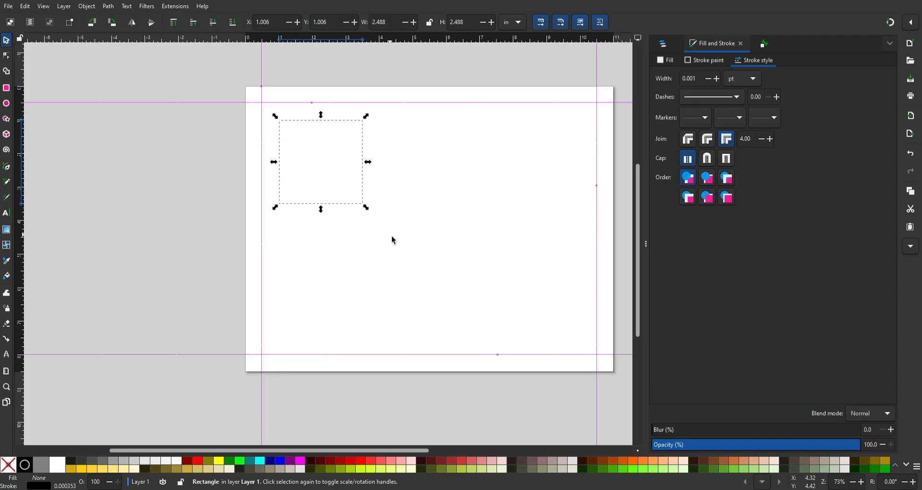
pyautogui.moveTo(390, 235); pyautogui.dragTo(448, 389)
pyautogui.click(190, 178)
pyautogui.click(190, 193)
pyautogui.moveTo(191, 187); pyautogui.dragTo(332, 304)
pyautogui.moveTo(502, 130); pyautogui.dragTo(312, 315)
pyautogui.moveTo(425, 406); pyautogui.dragTo(282, 294)
pyautogui.moveTo(443, 396); pyautogui.dragTo(160, 152)
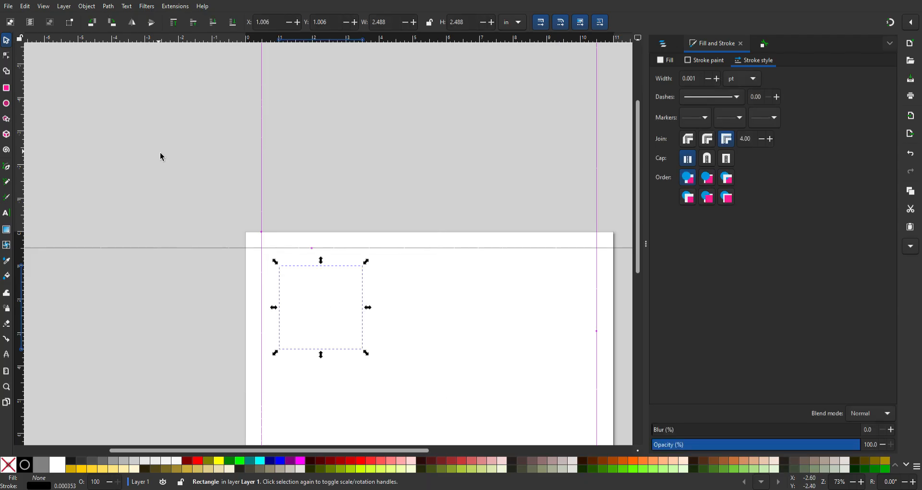
# Set the selected square's stroke width back to 1 pt
pyautogui.scroll(-5, 393, 261)
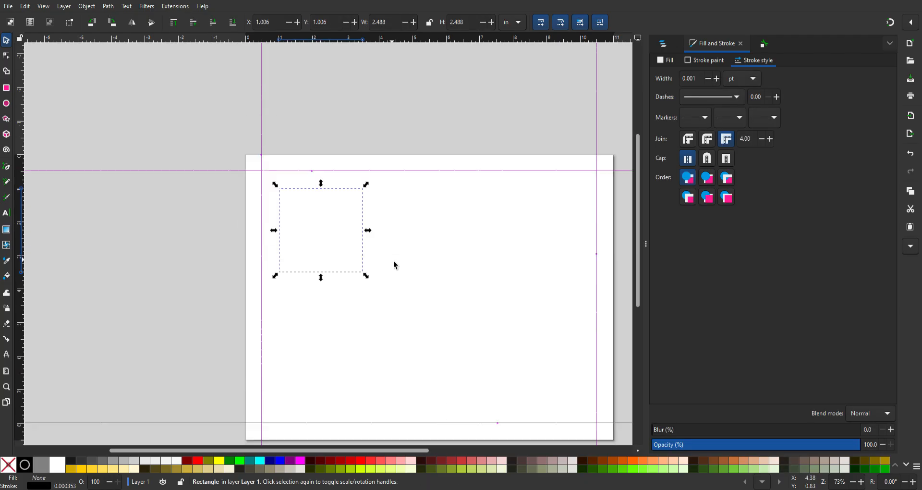
pyautogui.doubleClick(684, 79)
pyautogui.write('1')
pyautogui.press('Return')
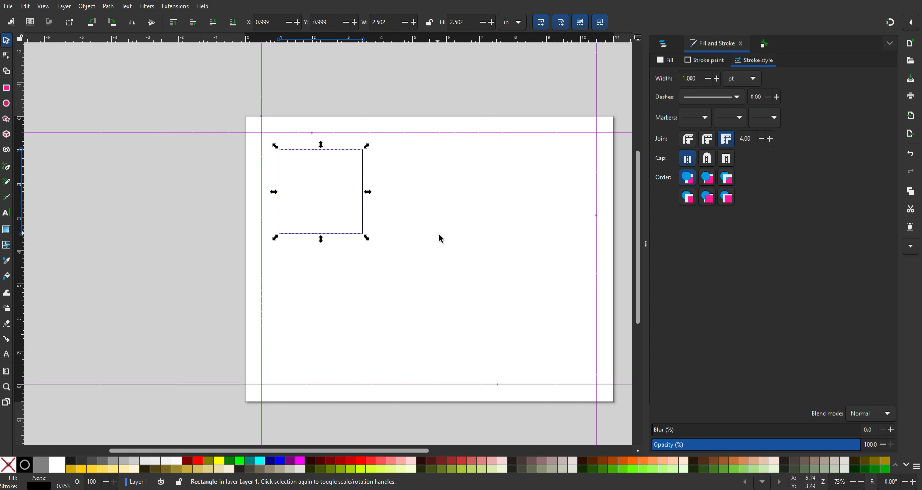
# Apply the dashed line with pattern 4 2 to the square's stroke and deselect it
pyautogui.click(739, 99)
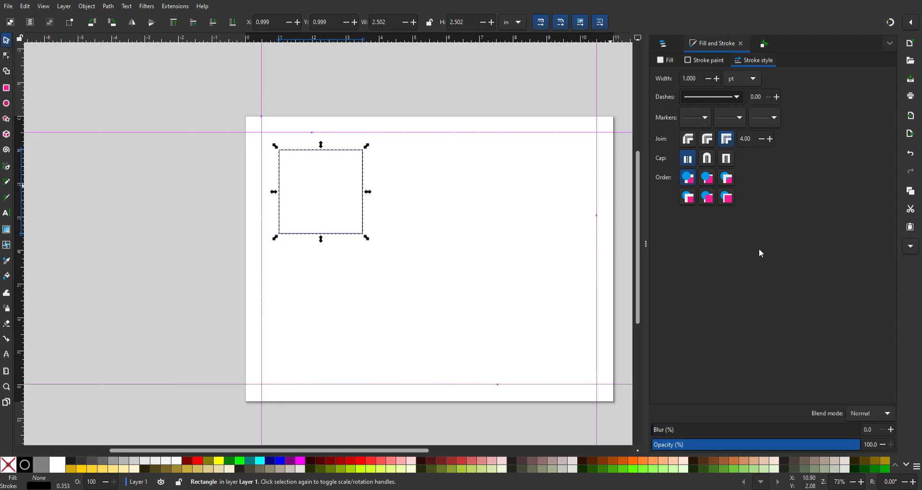
pyautogui.click(758, 264)
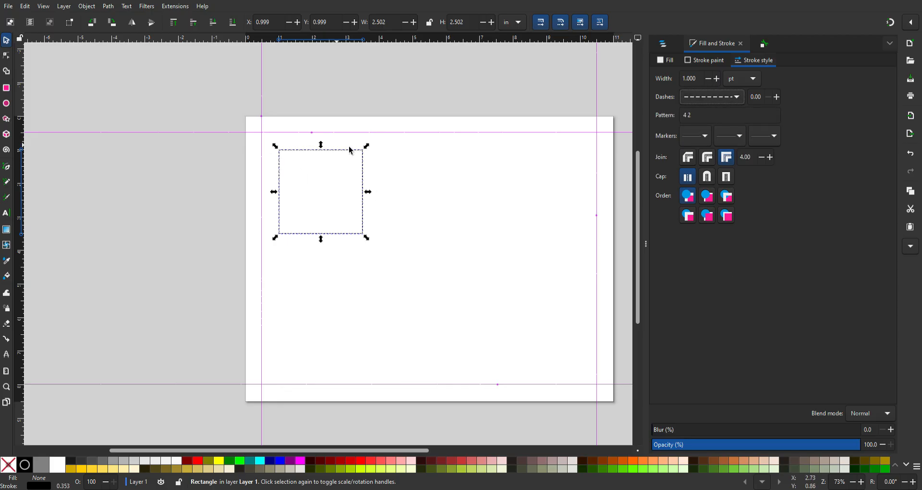
pyautogui.click(350, 277)
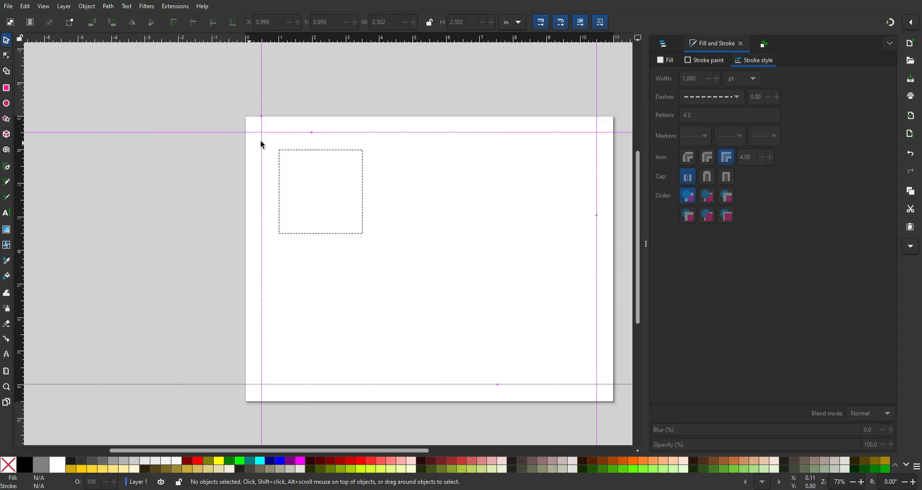
# Change the square's stroke to the dotted line with pattern 1 3 and deselect it
pyautogui.click(366, 226)
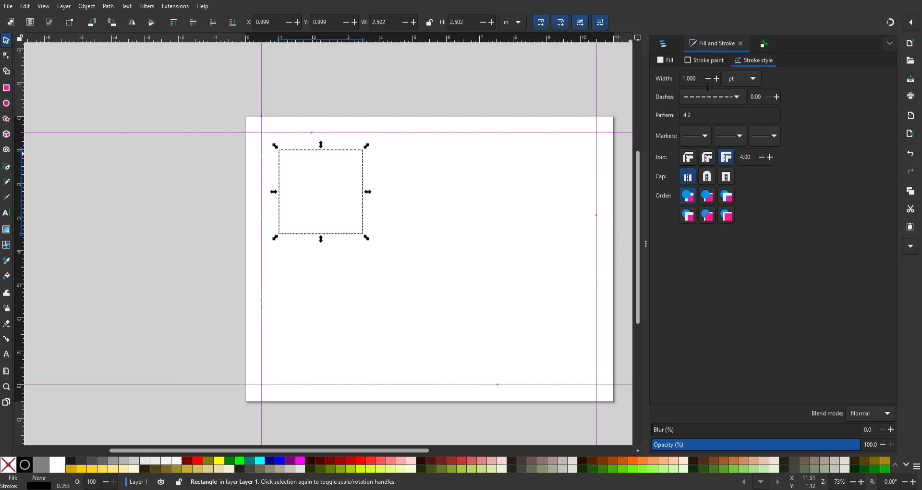
pyautogui.click(737, 100)
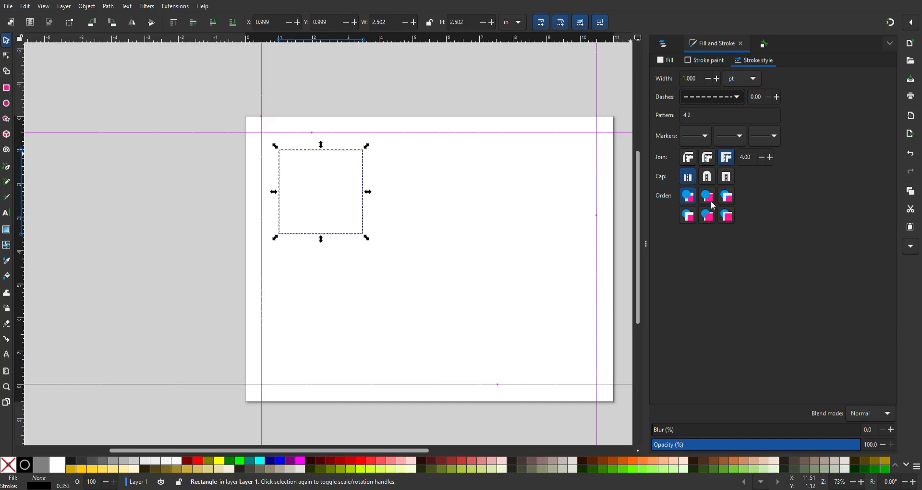
pyautogui.click(489, 223)
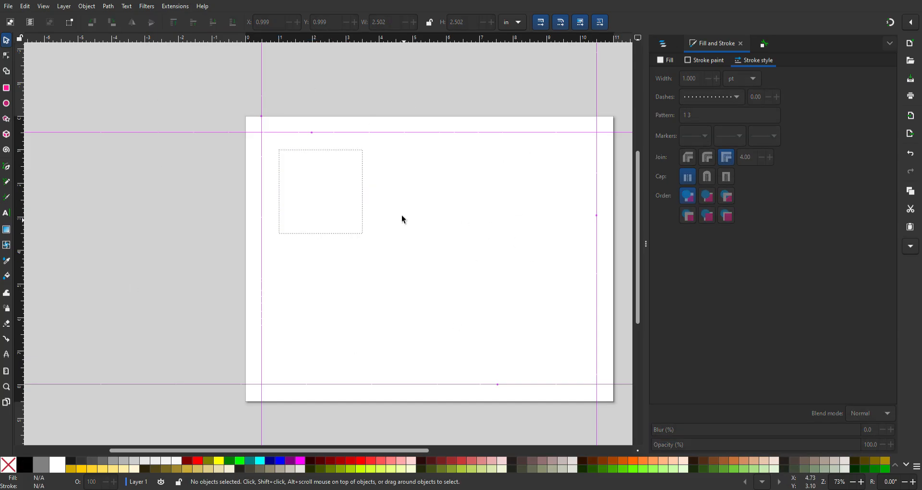
# Return the square's stroke to a solid line without dashes and deselect it
pyautogui.click(363, 185)
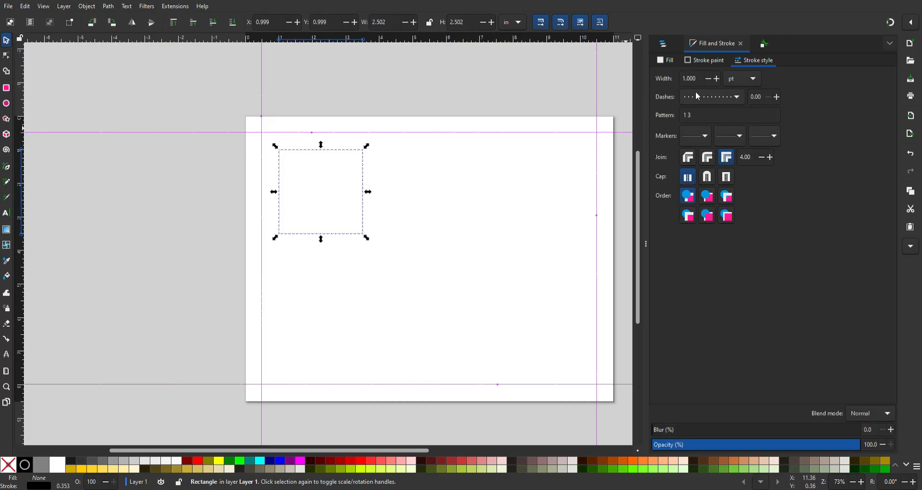
pyautogui.click(735, 98)
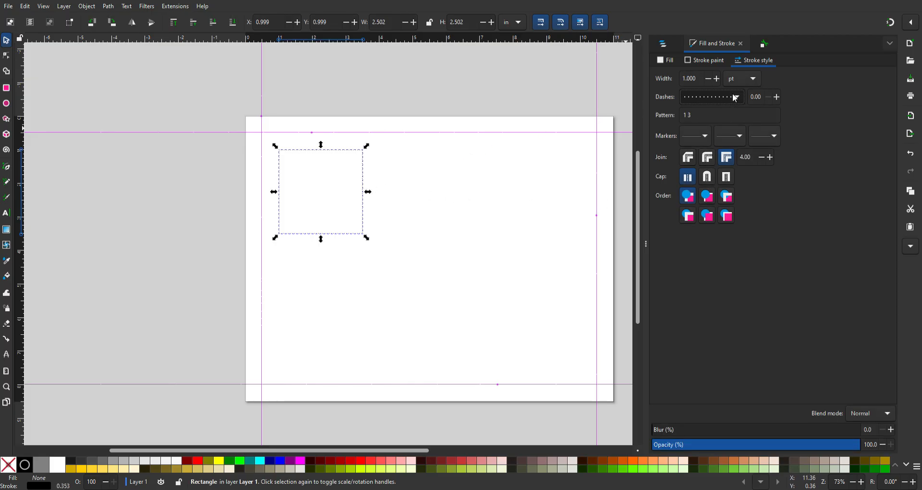
pyautogui.click(721, 111)
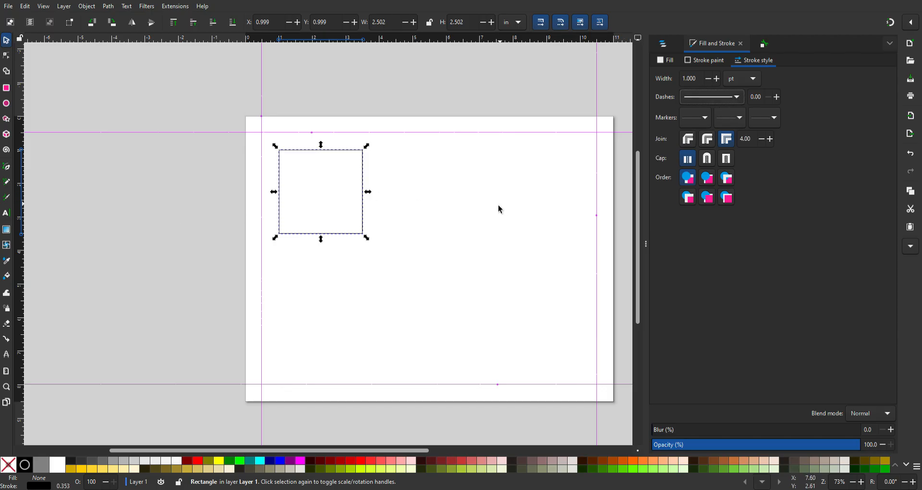
pyautogui.click(603, 150)
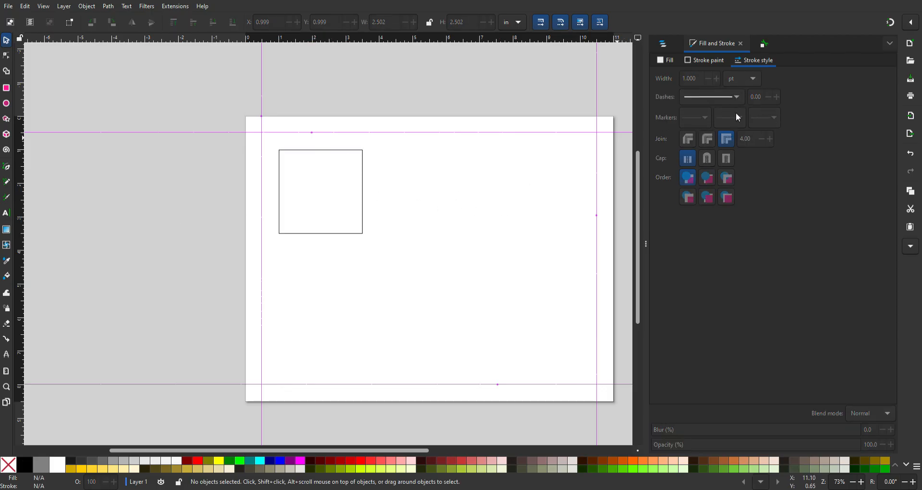
# Select the square and review its fill, stroke paint and stroke style settings
pyautogui.moveTo(415, 141); pyautogui.dragTo(262, 275)
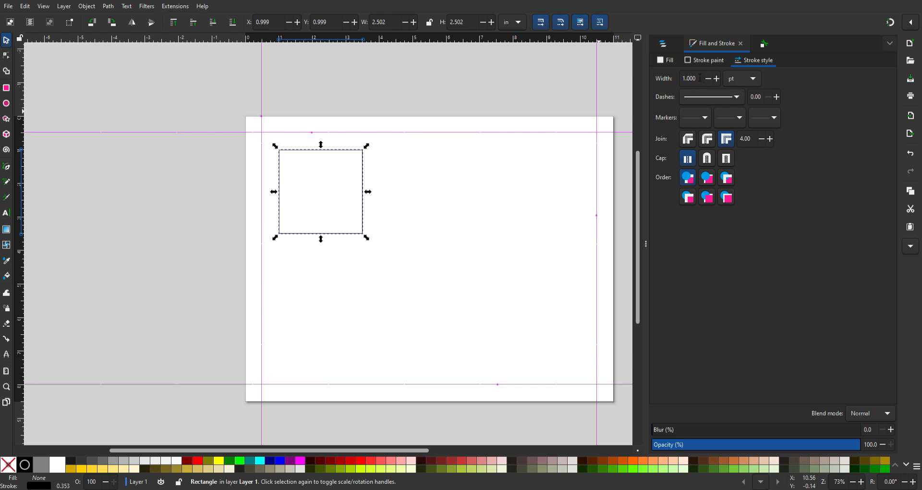
pyautogui.click(670, 62)
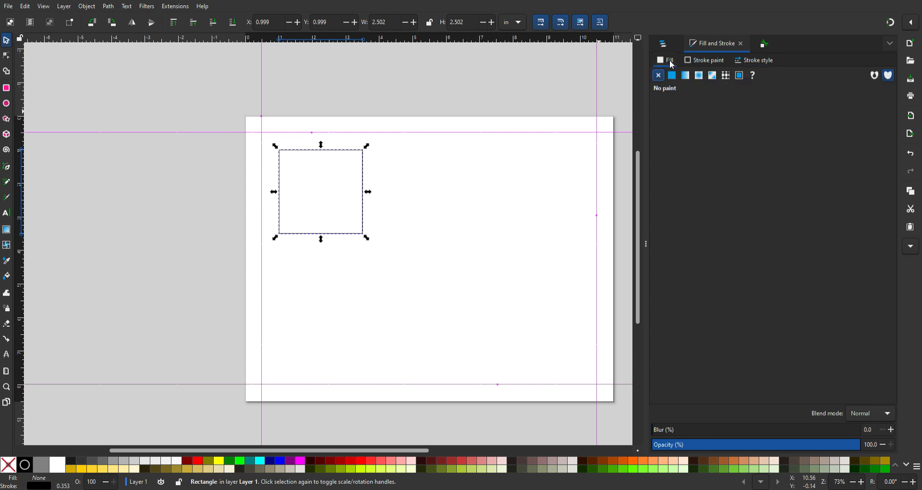
pyautogui.click(716, 62)
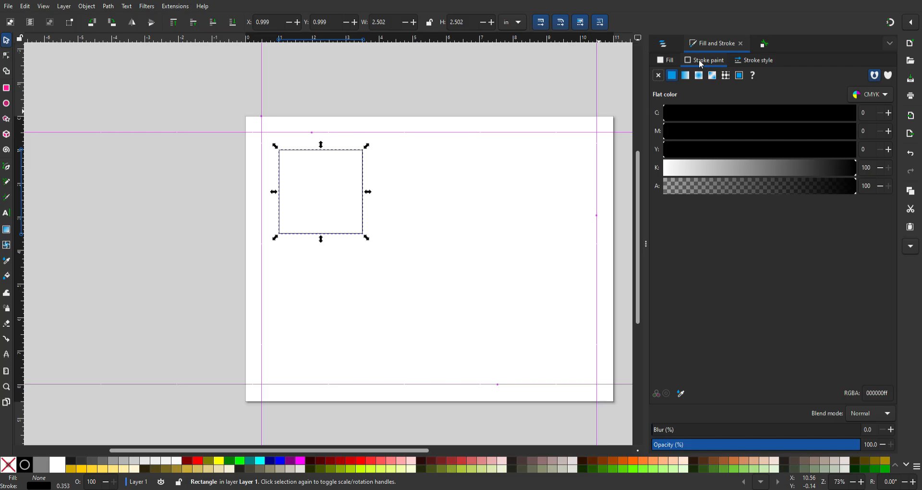
pyautogui.click(753, 61)
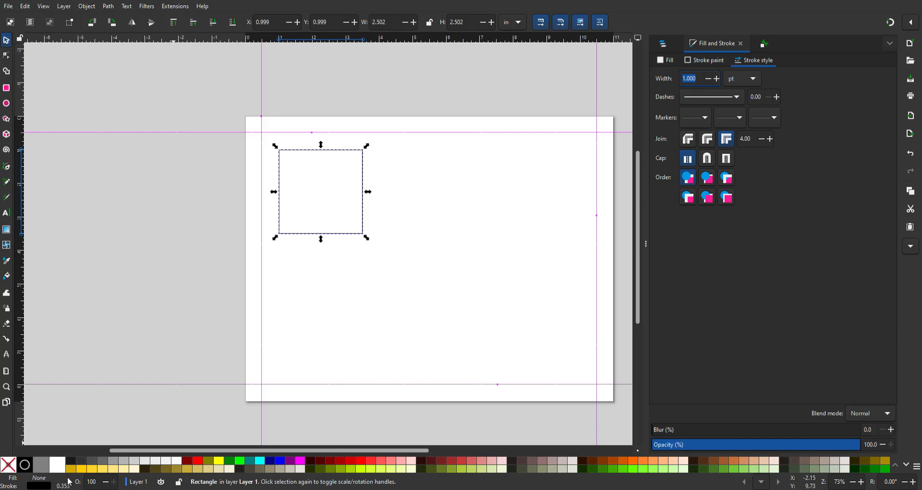
# Switch the unit of the stroke width indicator in the status bar from mm to pt
pyautogui.rightClick(67, 485)
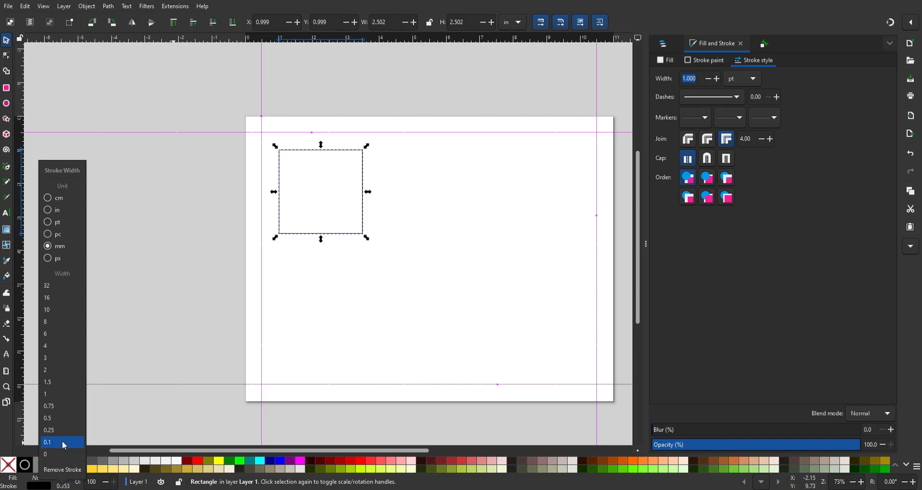
pyautogui.click(67, 484)
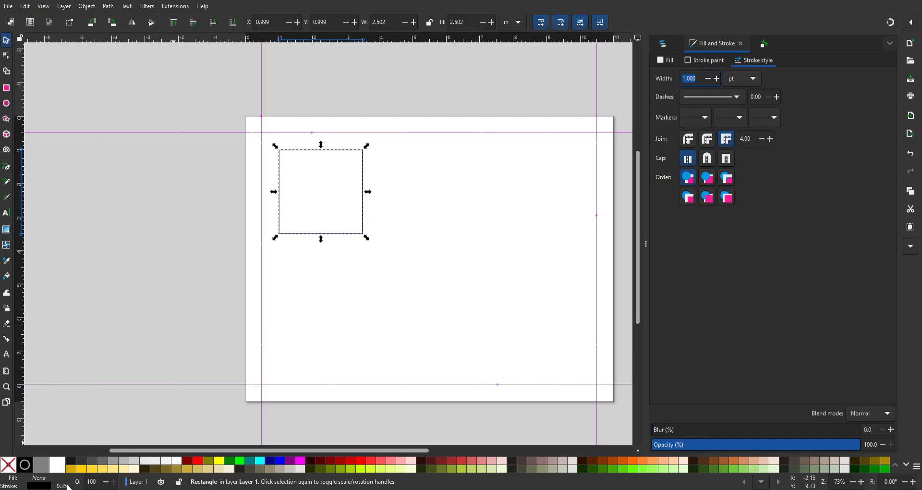
pyautogui.rightClick(62, 486)
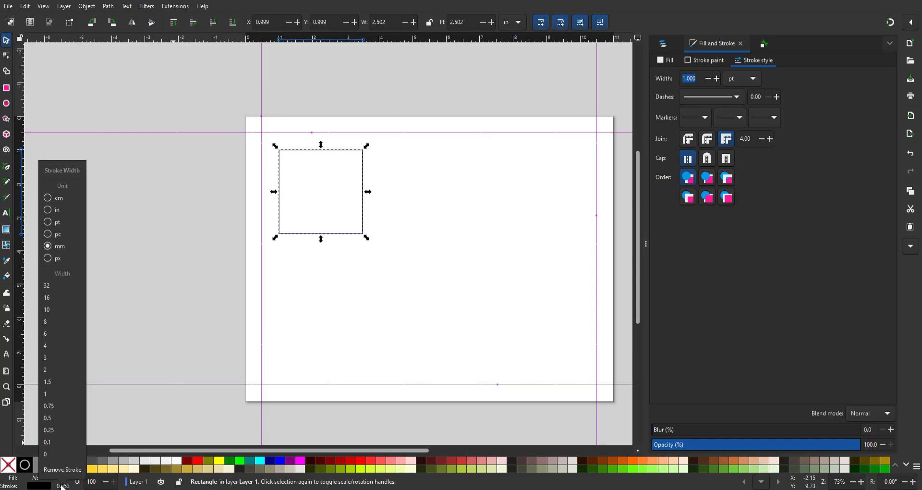
pyautogui.click(52, 225)
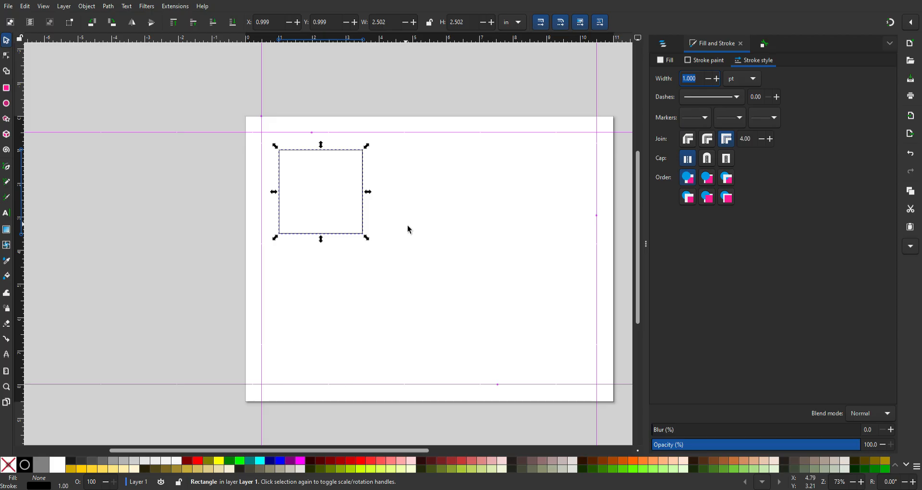
# Set the square's stroke width to 0.25 in and deselect it
pyautogui.click(746, 72)
pyautogui.click(702, 79)
pyautogui.press('BackSpace')
pyautogui.press('Return')
pyautogui.click(456, 214)
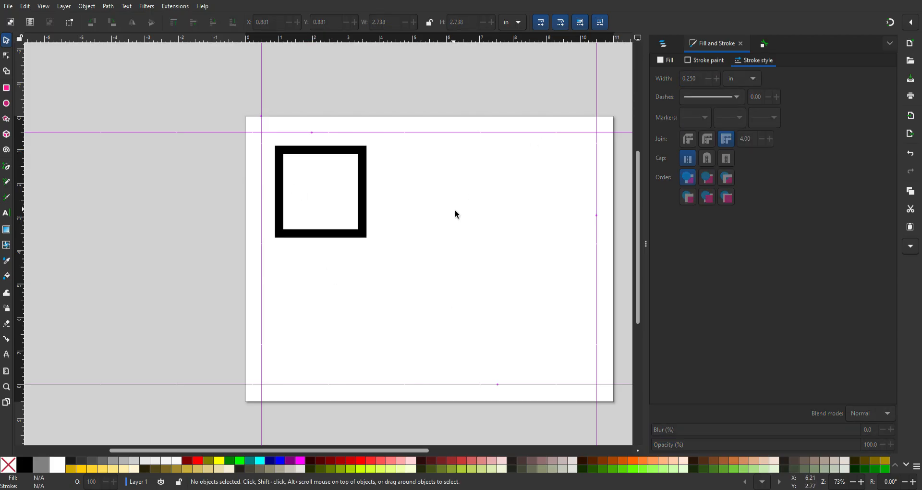
# Convert the square's stroke to a path, show the new path's nodes, and clear the selection
pyautogui.click(365, 175)
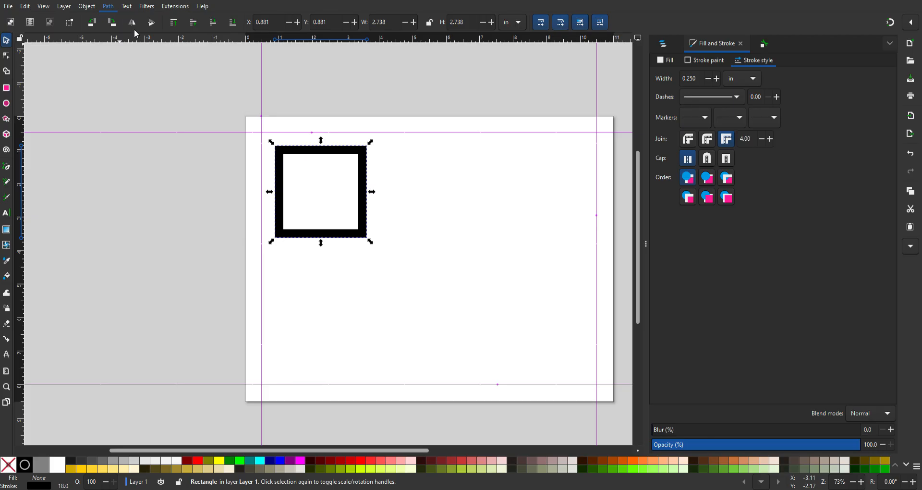
pyautogui.hotkey('ctrl', 'alt', 'c')
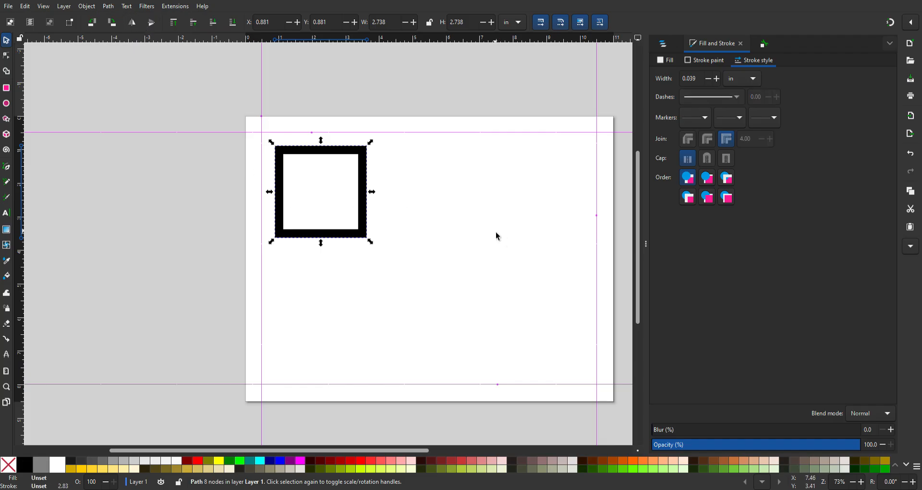
pyautogui.click(389, 166)
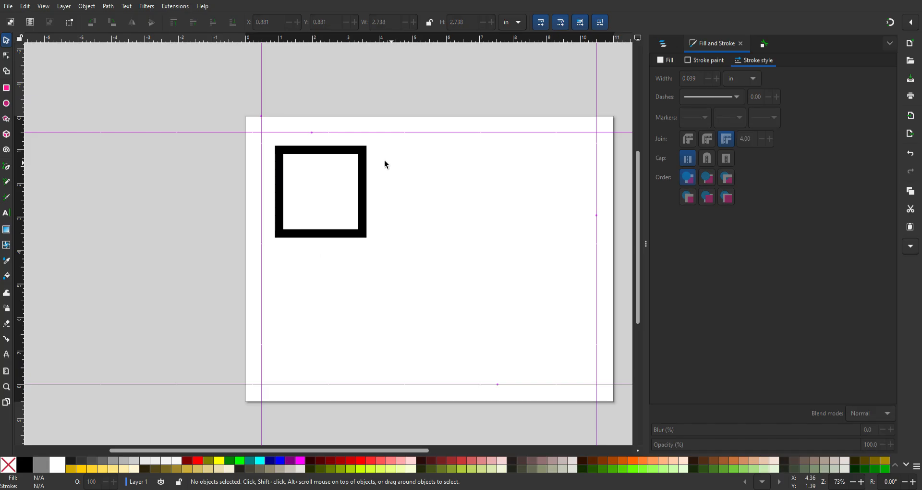
pyautogui.doubleClick(364, 163)
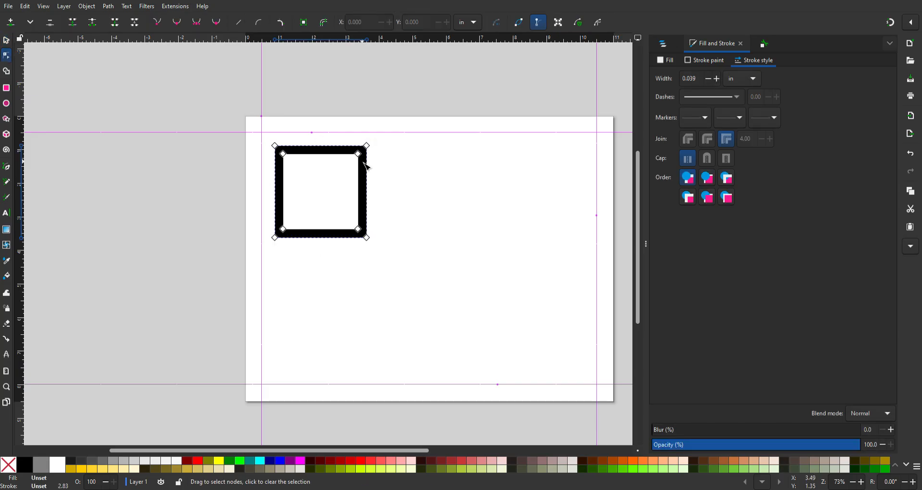
pyautogui.click(403, 161)
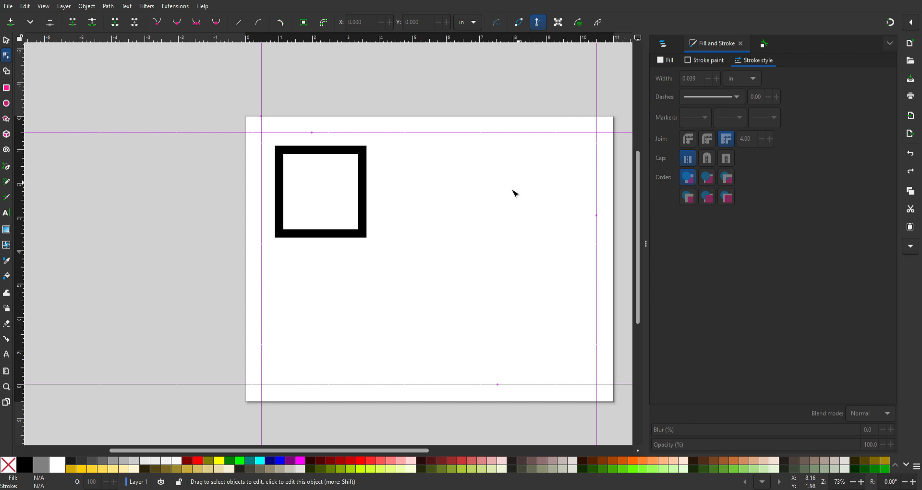
# Inspect the square's selection and shape handles with the Node, Selector and Rectangle tools, and clear the selection
pyautogui.click(365, 163)
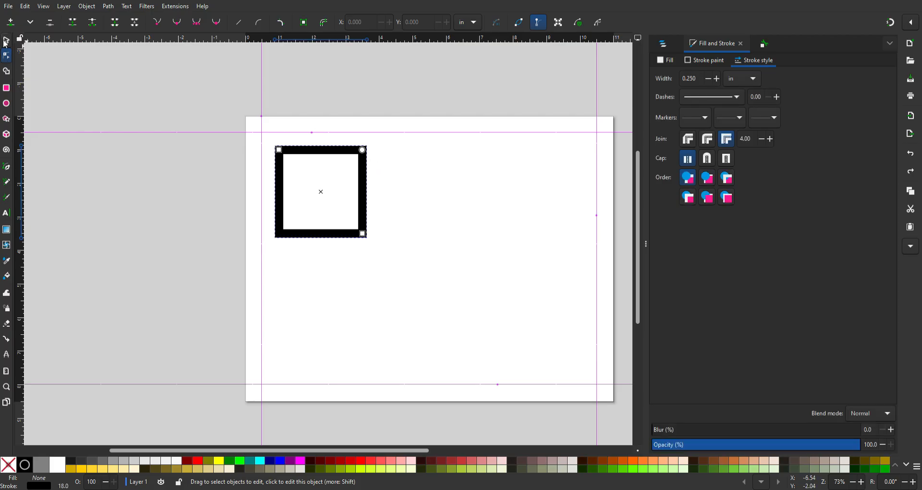
pyautogui.click(6, 40)
pyautogui.press('Escape')
pyautogui.click(364, 172)
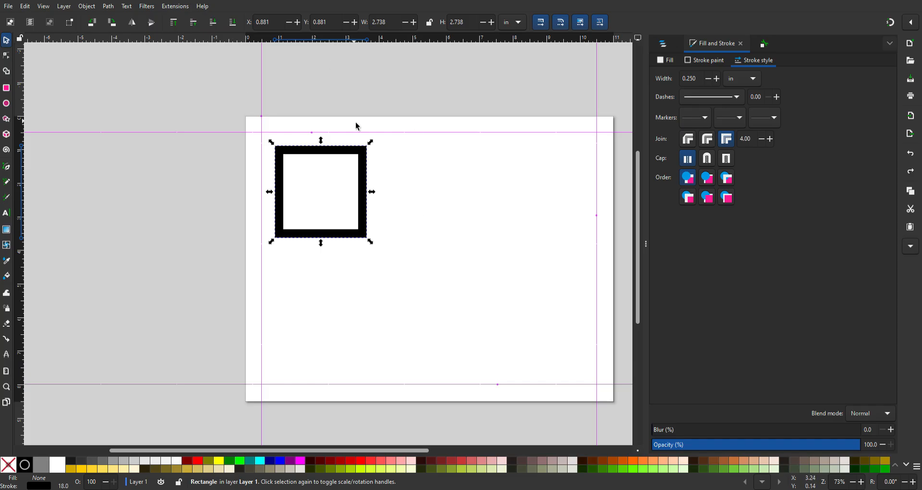
pyautogui.click(363, 165)
pyautogui.press('r')
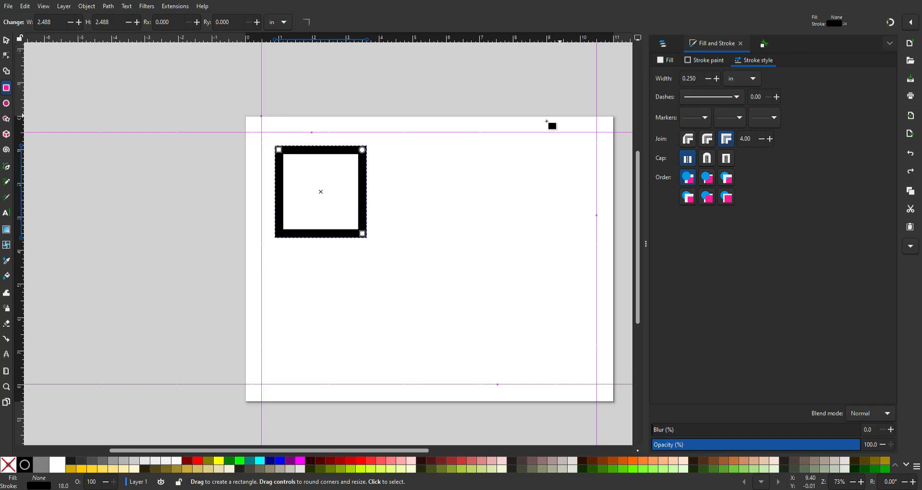
pyautogui.press('s')
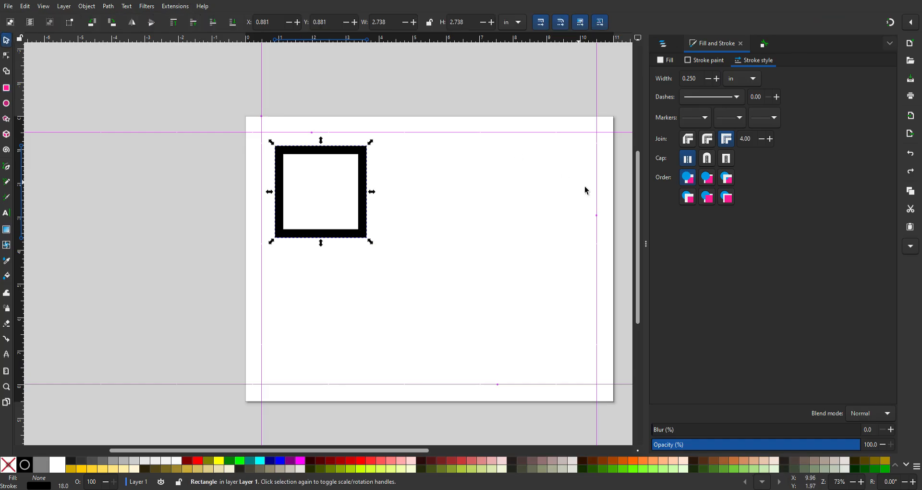
pyautogui.click(469, 168)
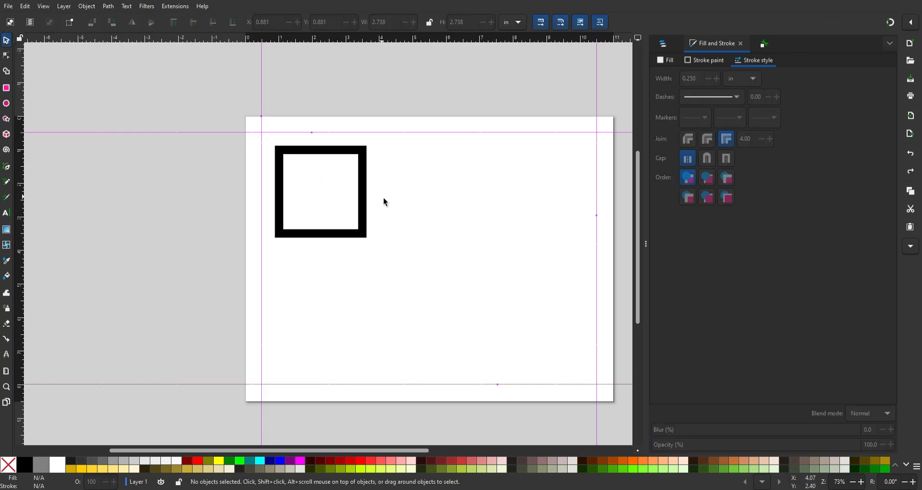
# Try narrowing the square and rounding its corners with its shape handles, and undo both changes
pyautogui.doubleClick(364, 168)
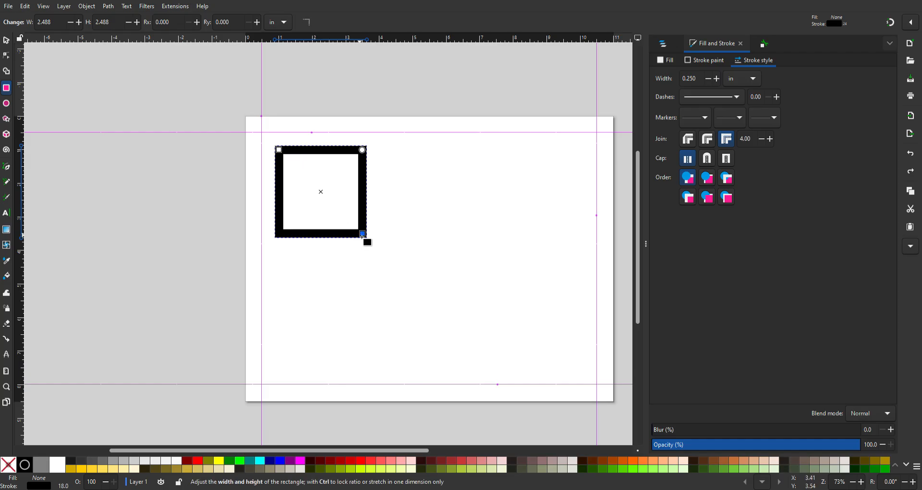
pyautogui.moveTo(362, 233)
pyautogui.mouseDown()
pyautogui.moveTo(386, 256)
pyautogui.moveTo(364, 221)
pyautogui.moveTo(358, 234)
pyautogui.mouseUp()
pyautogui.moveTo(357, 151); pyautogui.dragTo(370, 184)
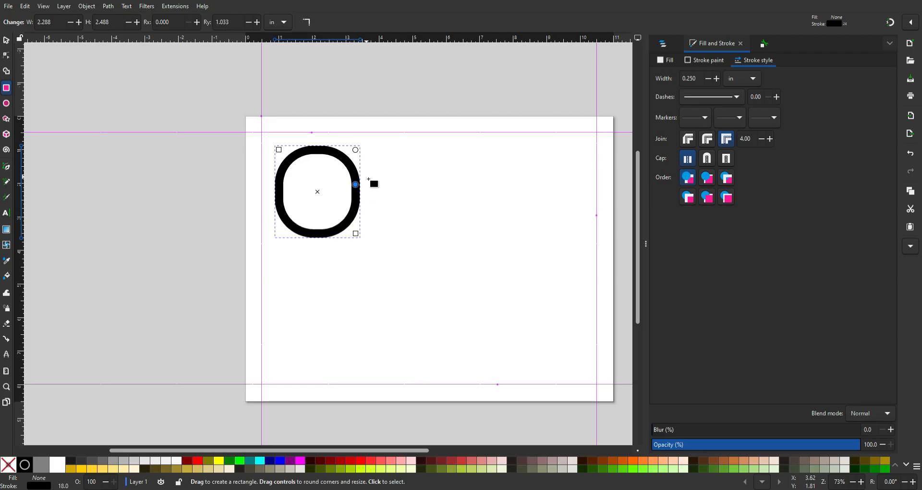
pyautogui.hotkey('ctrl', 'z')
pyautogui.hotkey('ctrl', 'z')
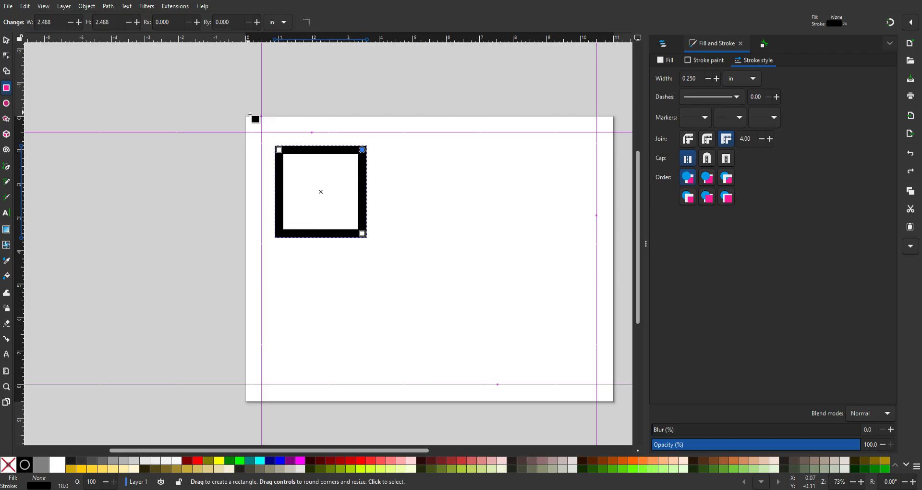
# Convert the square's stroke to a path and show the path's nodes for editing
pyautogui.click(6, 40)
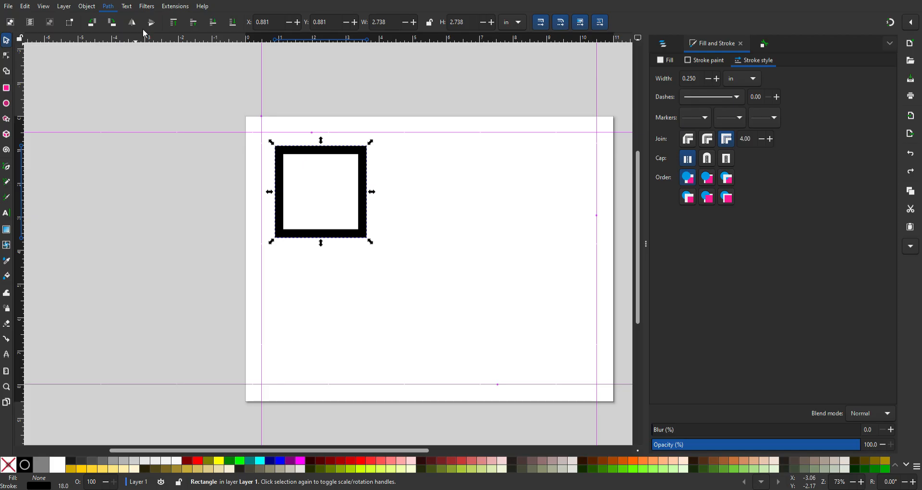
pyautogui.hotkey('ctrl', 'alt', 'c')
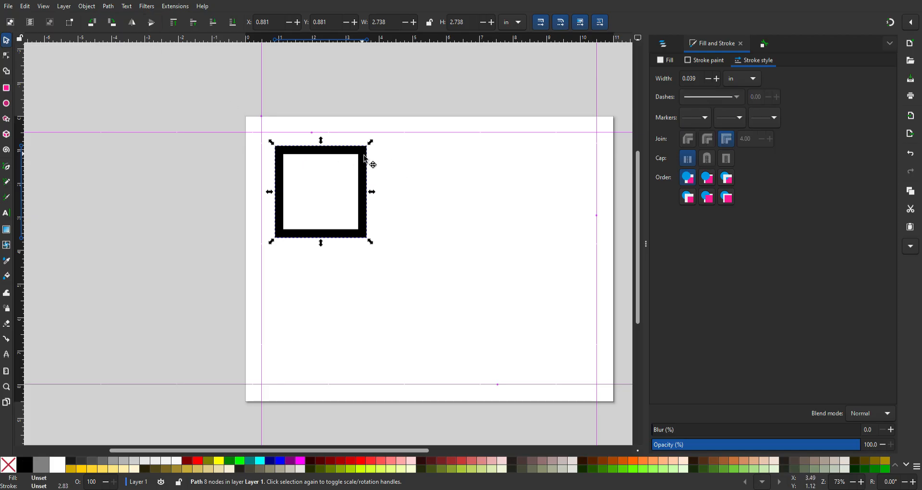
pyautogui.press('n')
# Try moving individual inner and outer corner nodes of the frame path, undo the moves, and return to the Selector tool
pyautogui.moveTo(284, 154); pyautogui.dragTo(302, 176)
pyautogui.hotkey('ctrl', 'z')
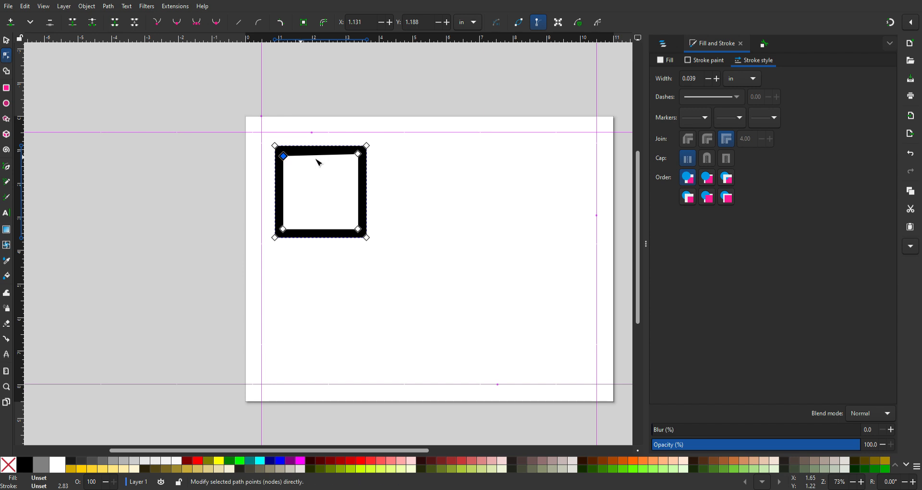
pyautogui.moveTo(367, 146); pyautogui.dragTo(383, 136)
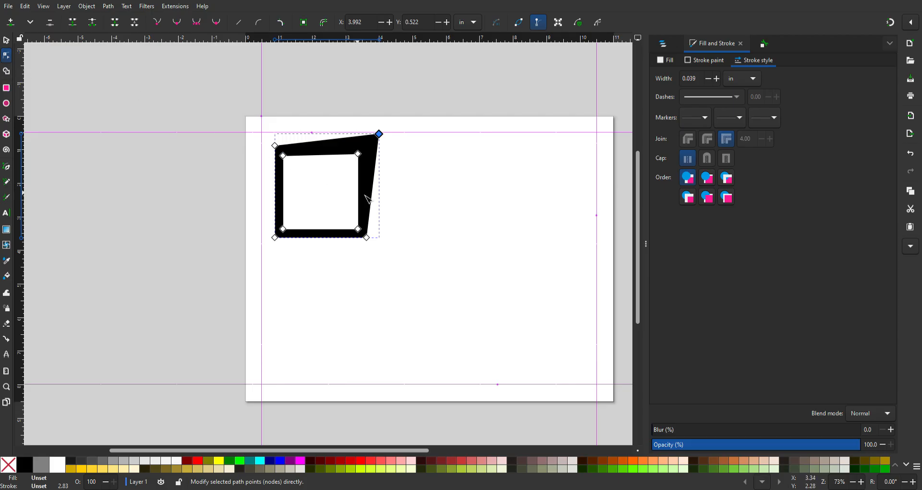
pyautogui.moveTo(358, 154)
pyautogui.mouseDown()
pyautogui.moveTo(343, 165)
pyautogui.moveTo(365, 153)
pyautogui.mouseUp()
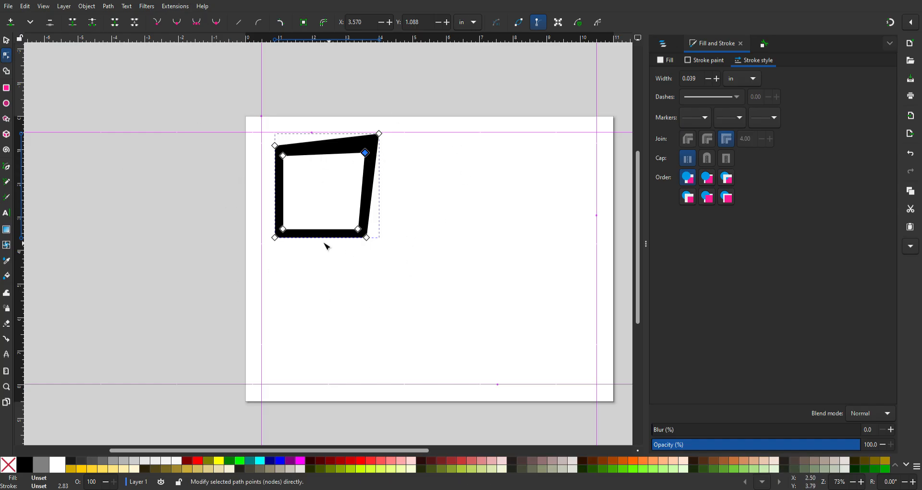
pyautogui.hotkey('ctrl', 'z')
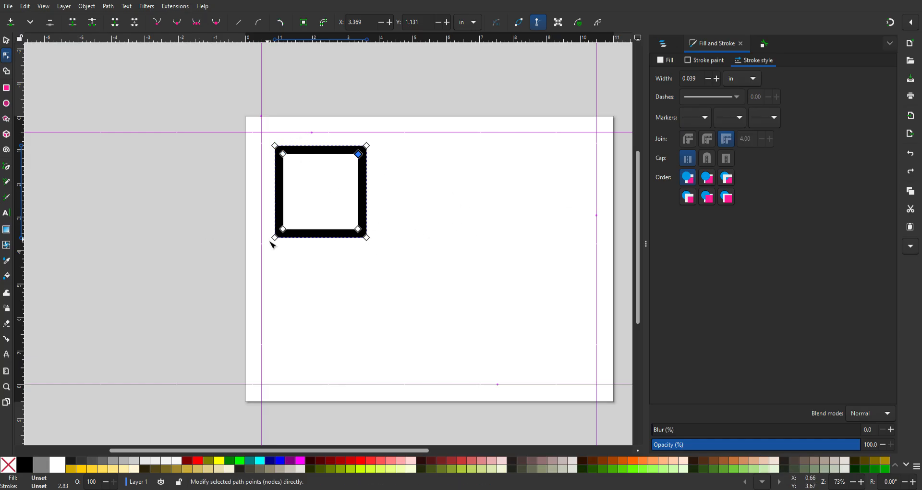
pyautogui.click(5, 42)
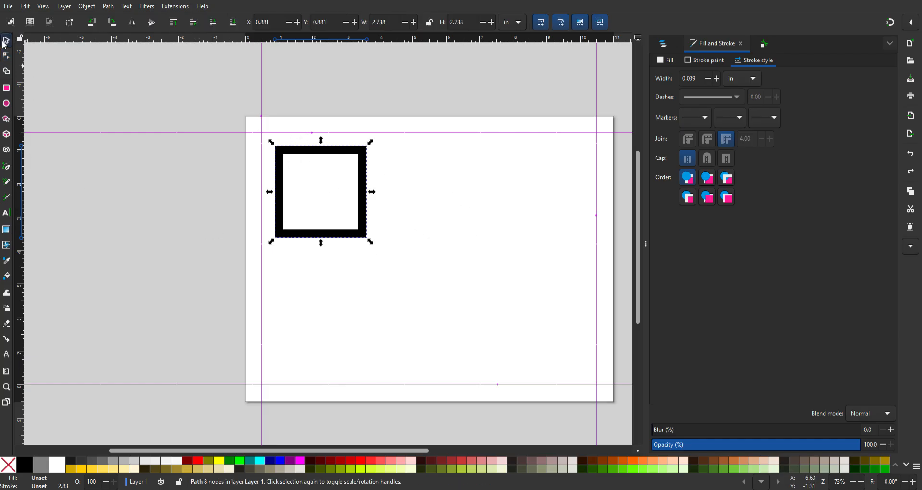
# Create segments from the frame's inner square and outer border with the Shape Builder tool
pyautogui.click(360, 230)
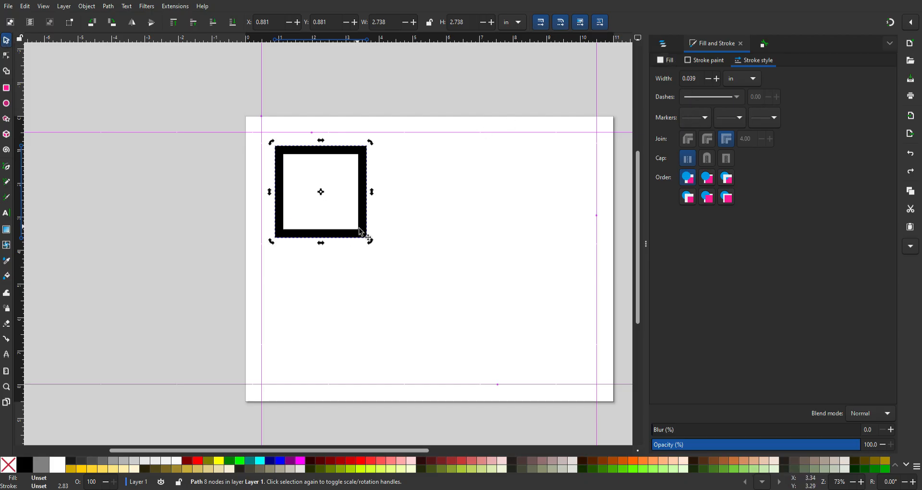
pyautogui.click(403, 206)
pyautogui.click(365, 171)
pyautogui.rightClick(365, 171)
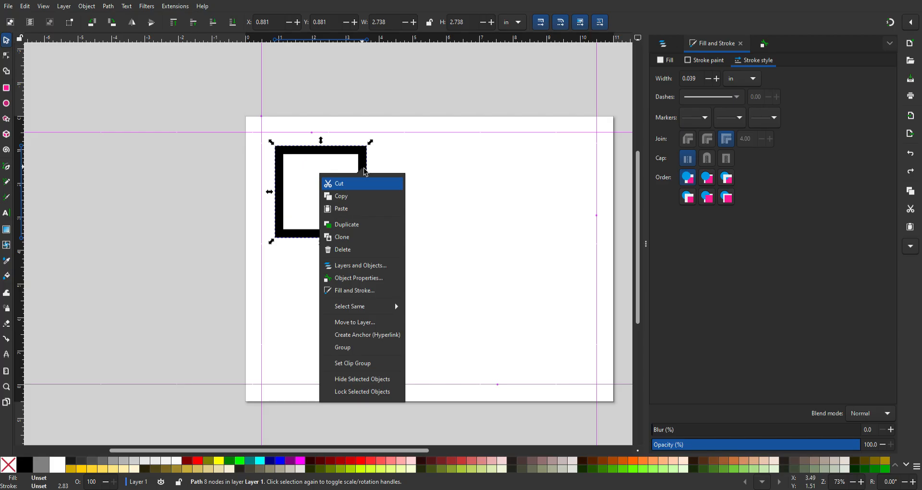
pyautogui.click(9, 76)
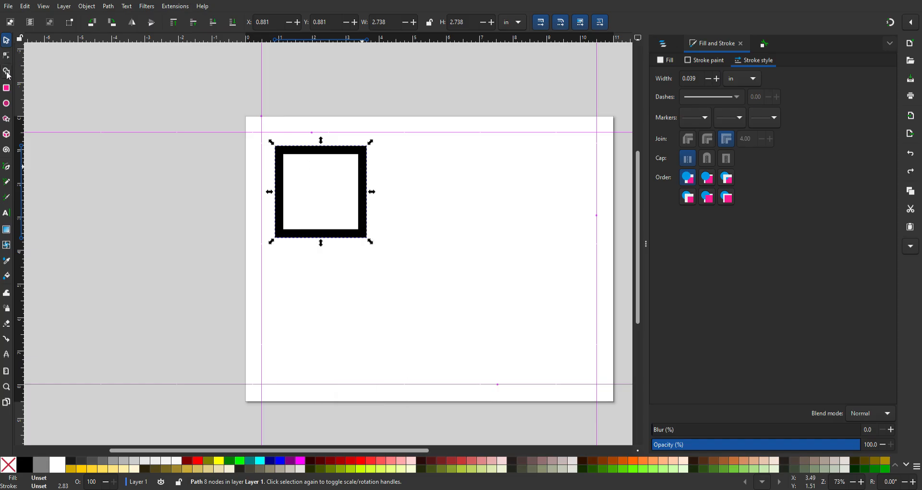
pyautogui.click(8, 76)
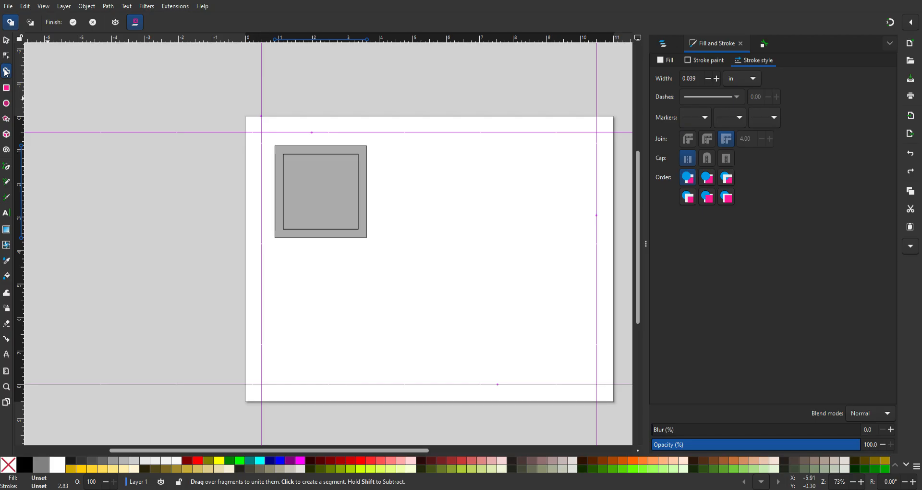
pyautogui.click(315, 219)
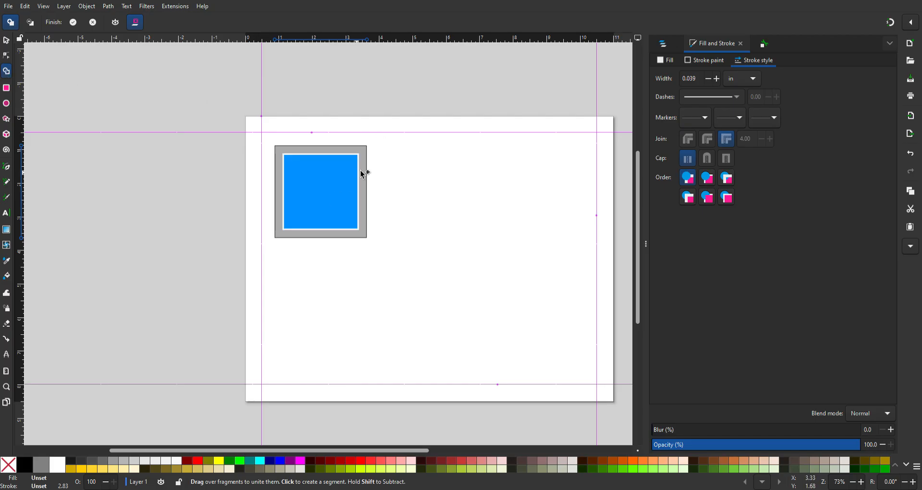
pyautogui.click(366, 162)
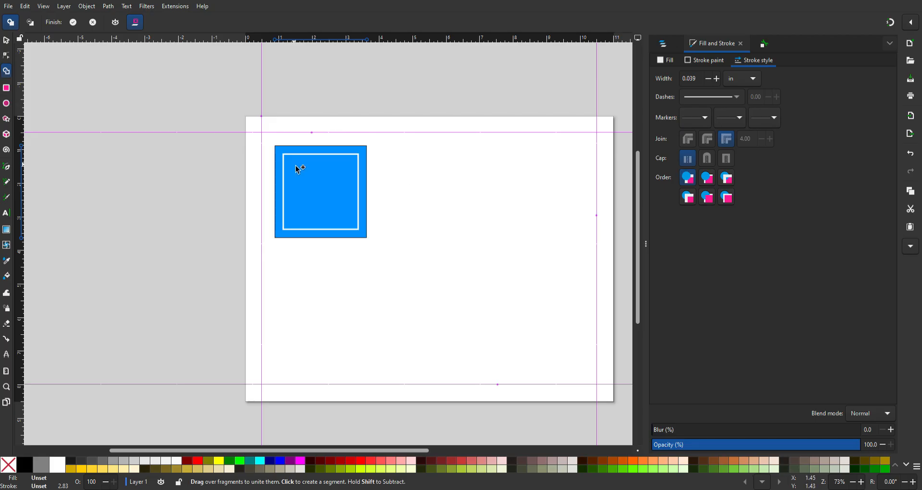
pyautogui.click(307, 188)
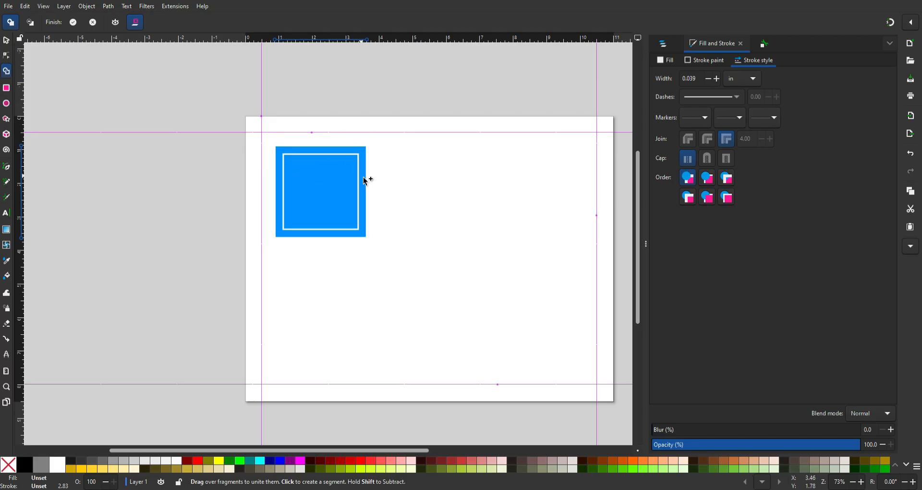
pyautogui.click(365, 176)
pyautogui.click(367, 174)
pyautogui.click(323, 180)
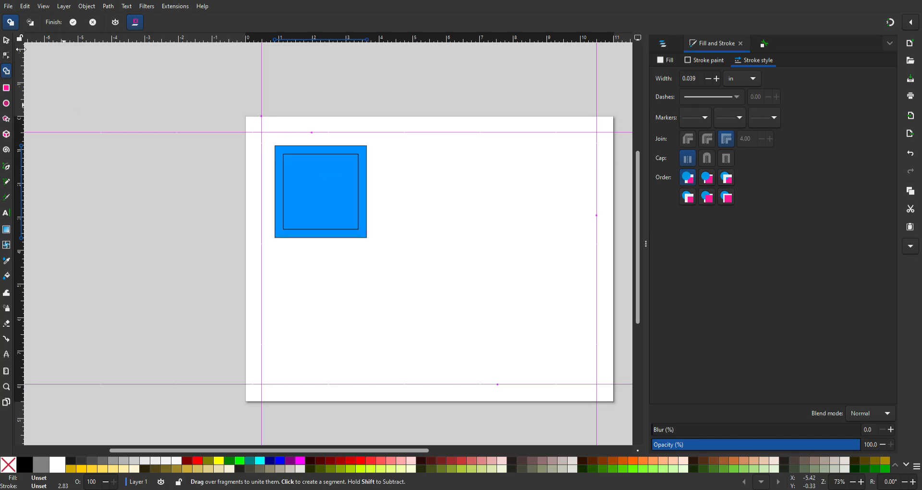
pyautogui.click(7, 42)
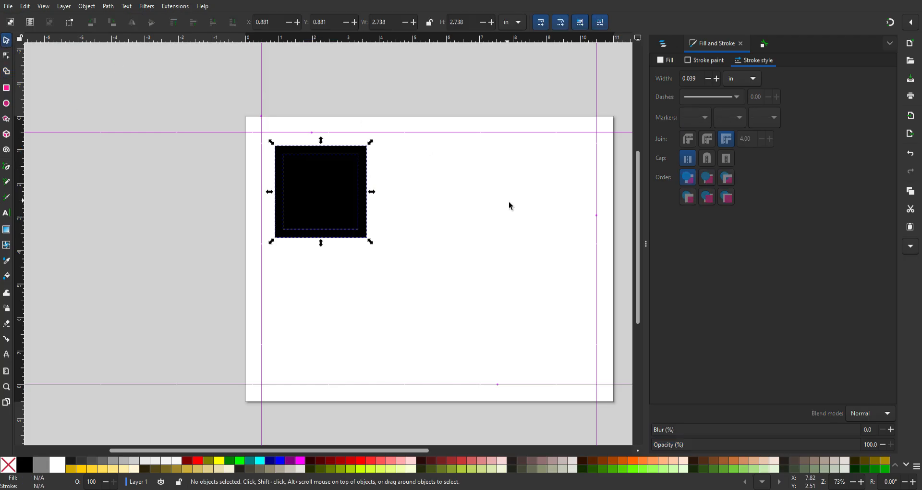
# Try bending an edge of the inner square segment, undo back to the open frame, and clear the selection
pyautogui.doubleClick(333, 185)
pyautogui.moveTo(333, 186); pyautogui.dragTo(464, 246)
pyautogui.moveTo(360, 212); pyautogui.dragTo(302, 199)
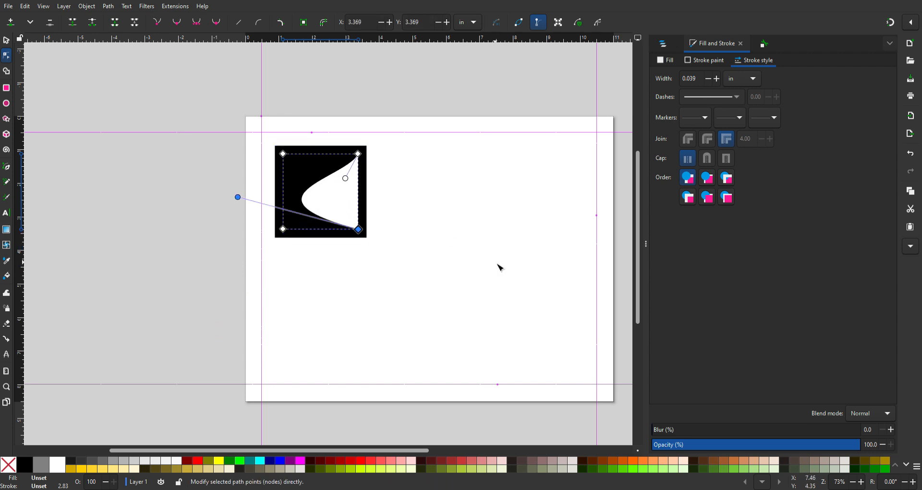
pyautogui.hotkey('ctrl', 'z')
pyautogui.click(6, 40)
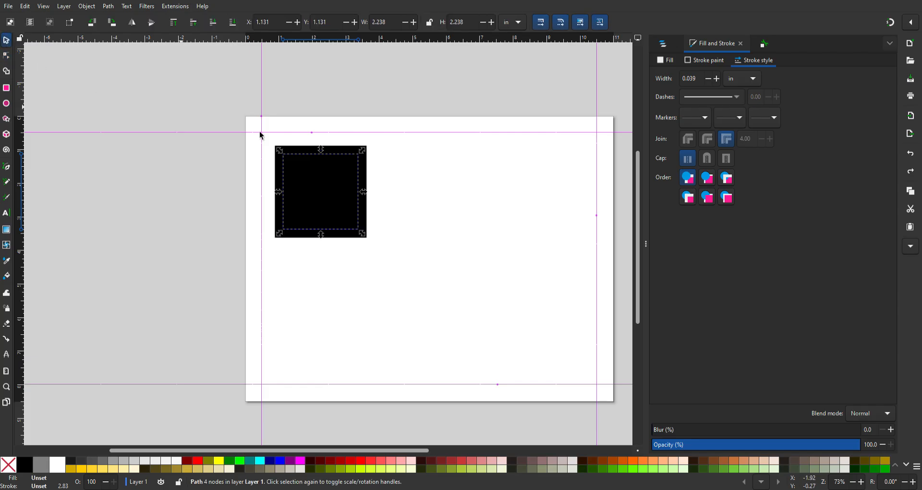
pyautogui.click(411, 190)
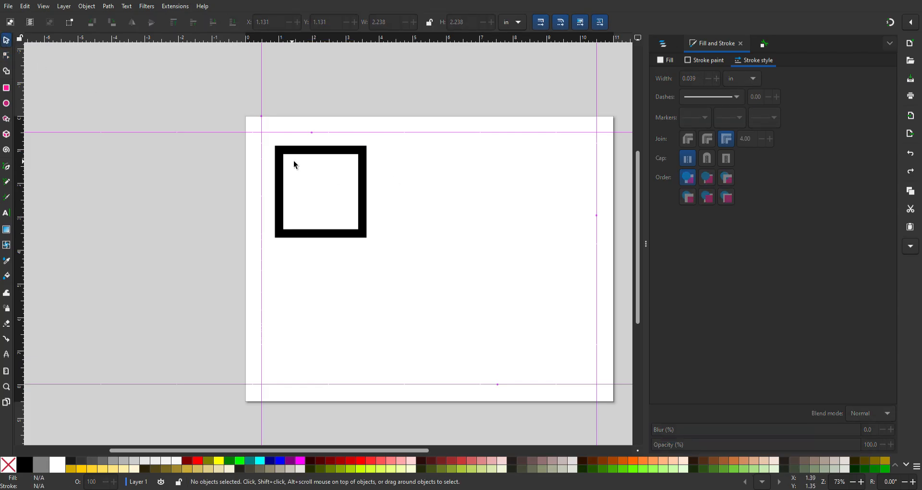
# Give the square frame path a black stroke with no fill, and deselect it
pyautogui.click(304, 152)
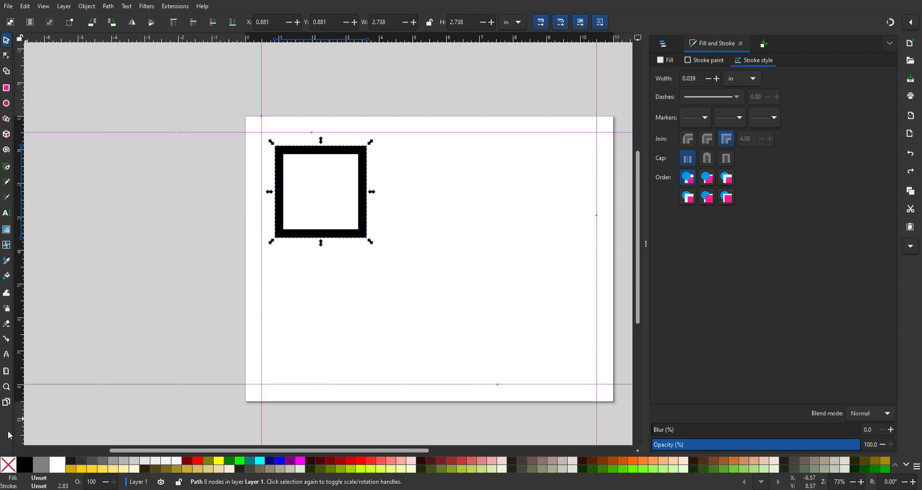
pyautogui.click(6, 467)
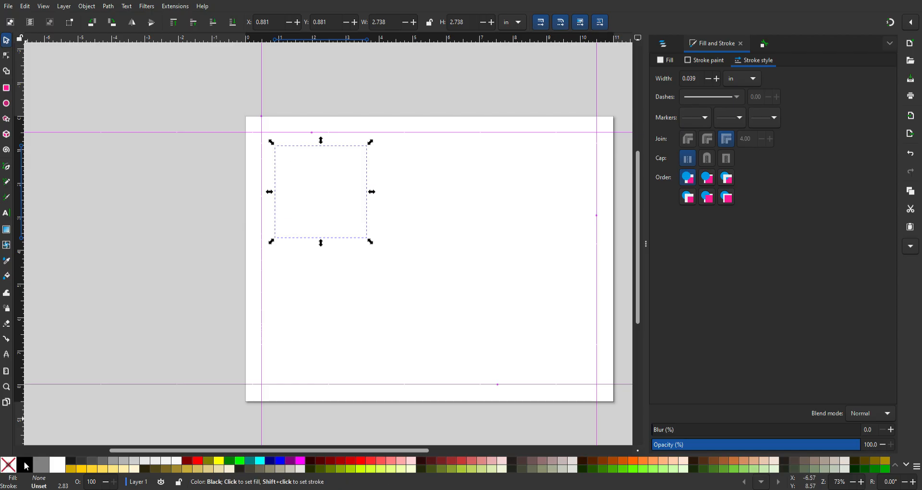
pyautogui.click(26, 465)
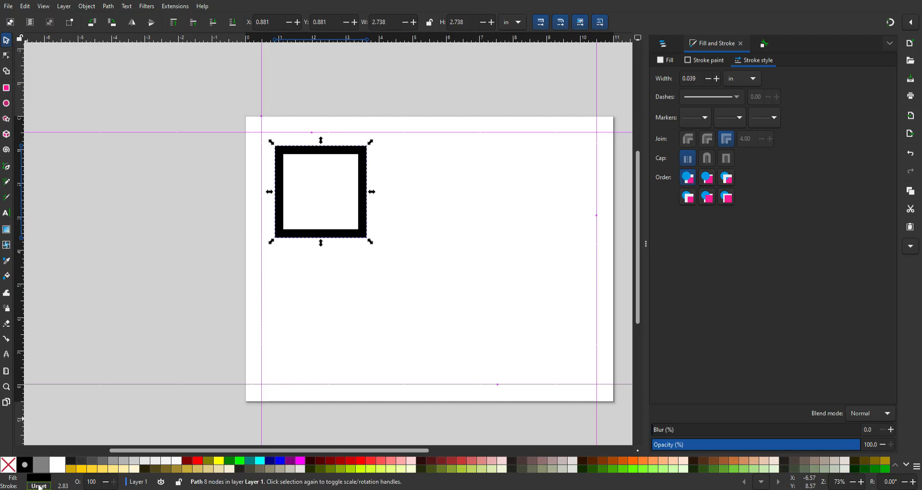
pyautogui.keyDown('shift'); pyautogui.click(20, 464); pyautogui.keyUp('shift')
pyautogui.middleClick(38, 479)
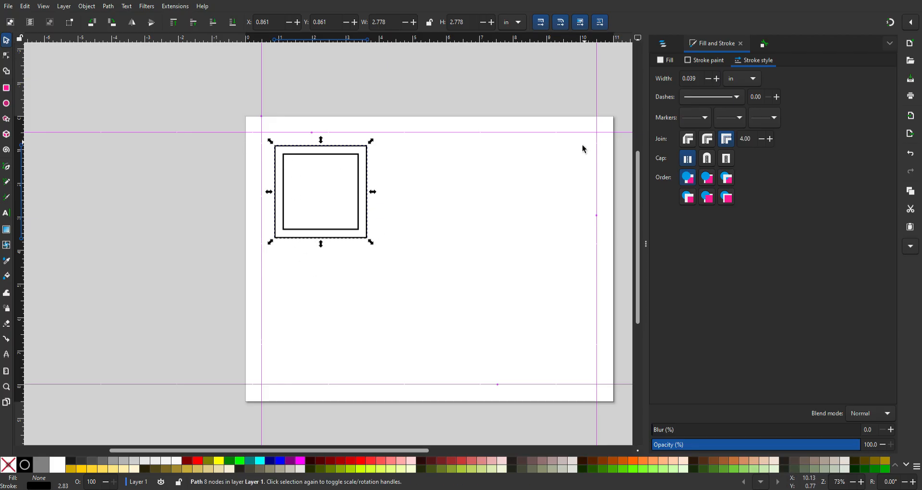
pyautogui.click(518, 191)
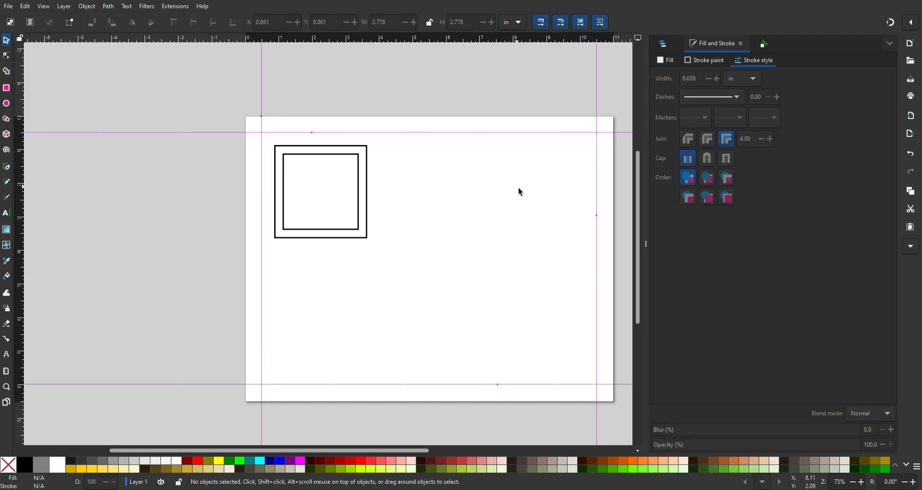
# Draw a rounded rectangle about 3.31 in wide and 2.55 in high beside the frame, and review its stroke paint and style
pyautogui.click(6, 88)
pyautogui.moveTo(394, 148)
pyautogui.mouseDown()
pyautogui.moveTo(527, 294)
pyautogui.moveTo(519, 229)
pyautogui.moveTo(507, 235)
pyautogui.mouseUp()
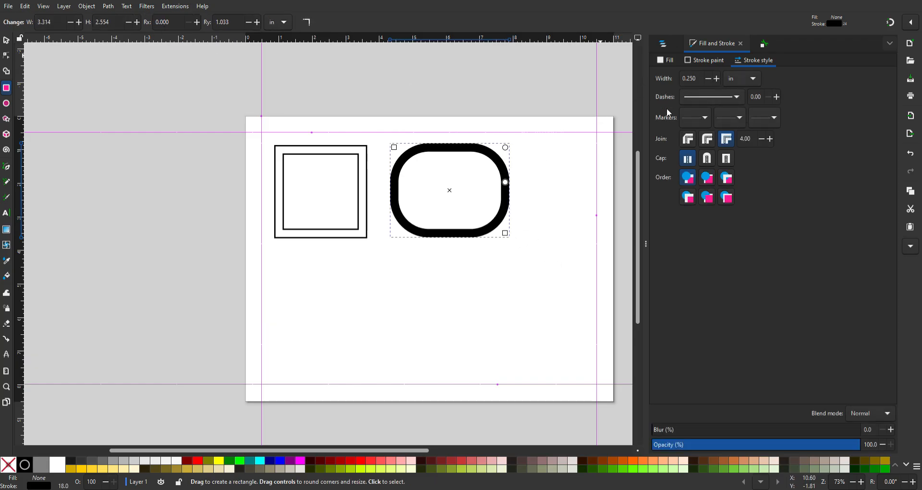
pyautogui.click(702, 60)
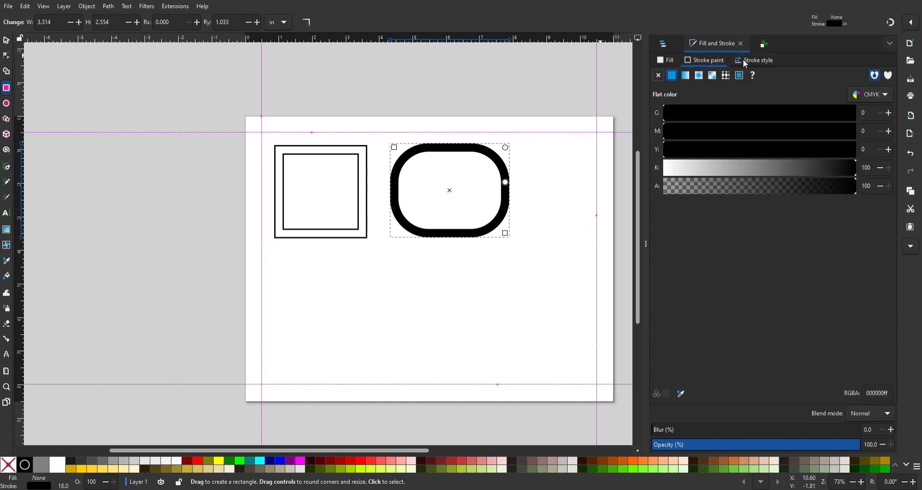
pyautogui.click(756, 62)
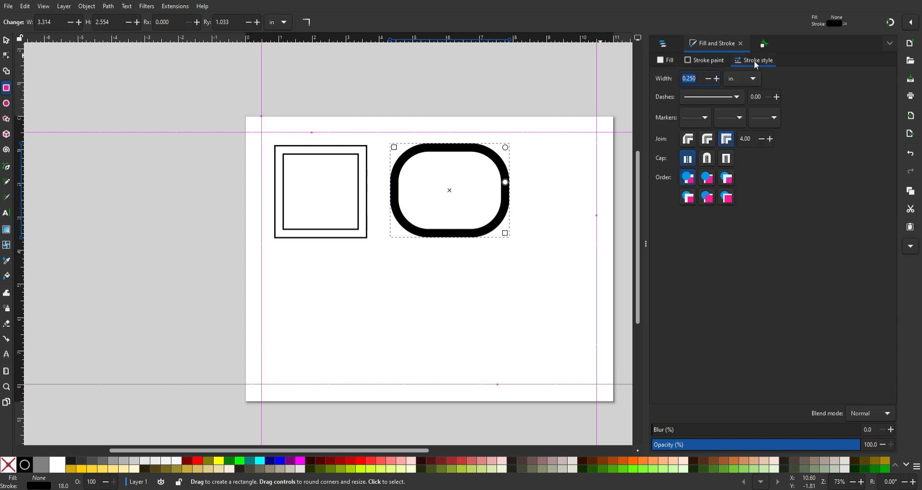
# Remove the corner rounding from the thick-stroked rectangle so that its corners are square
pyautogui.keyDown('shift'); pyautogui.click(505, 147); pyautogui.keyUp('shift')
pyautogui.hotkey('ctrl', 'z')
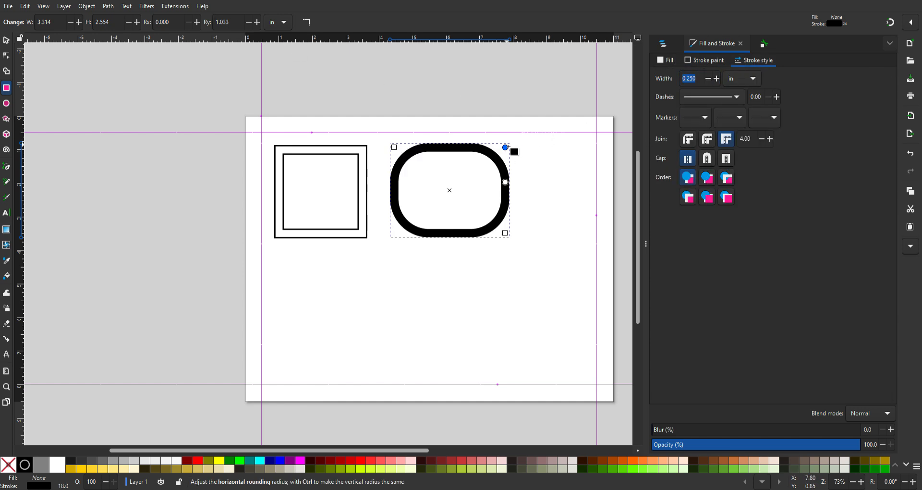
pyautogui.keyDown('shift'); pyautogui.click(505, 147); pyautogui.keyUp('shift')
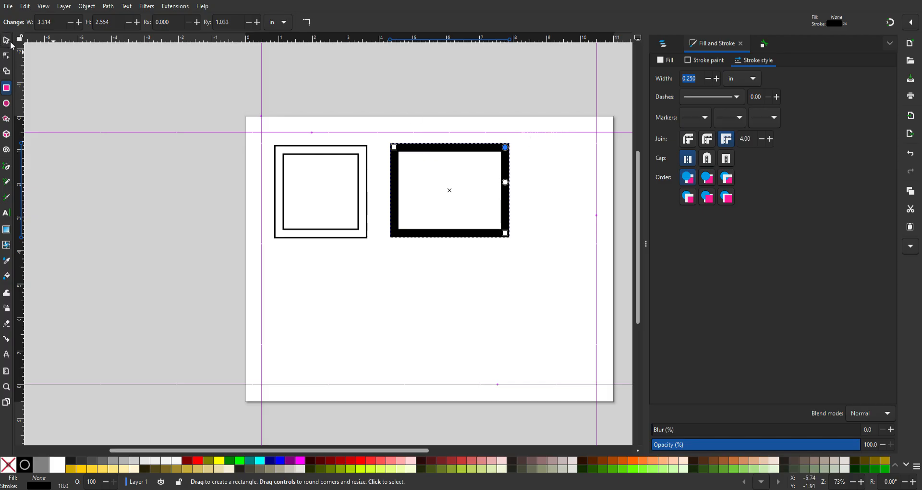
pyautogui.click(9, 42)
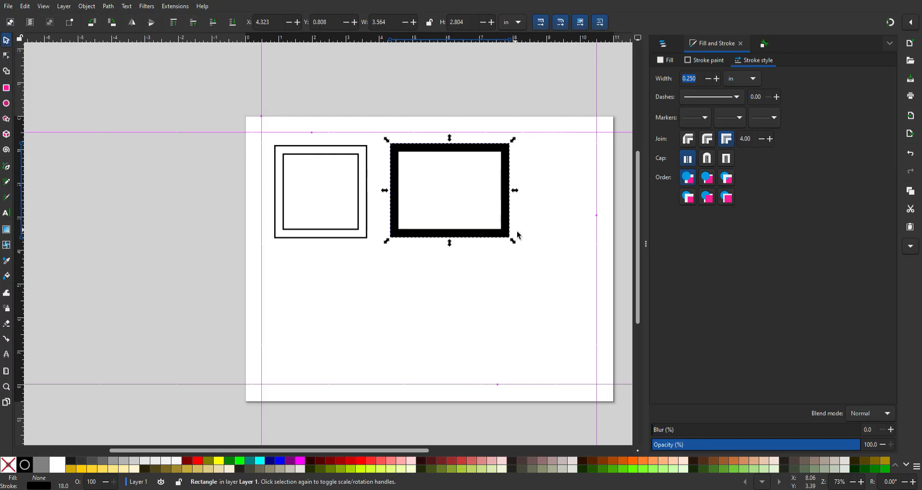
# Set the thick-stroked rectangle's stroke width to 0.200 in and deselect it
pyautogui.click(333, 302)
pyautogui.click(339, 238)
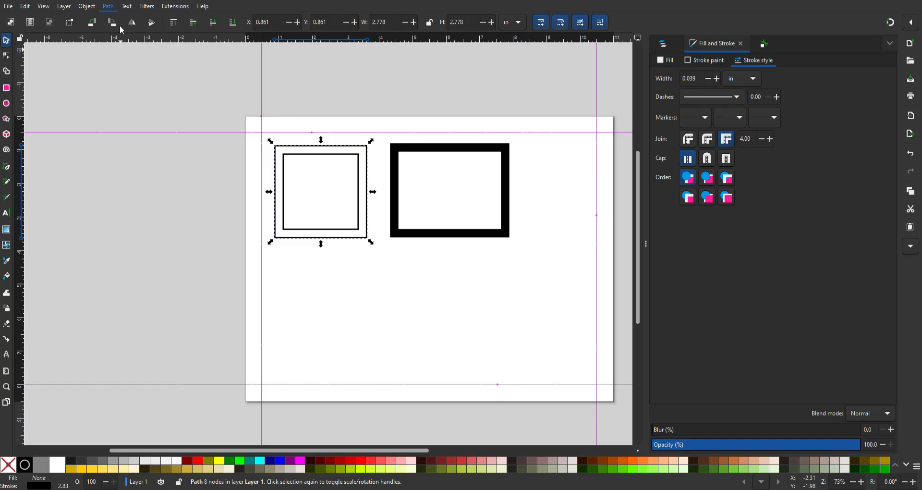
pyautogui.click(446, 234)
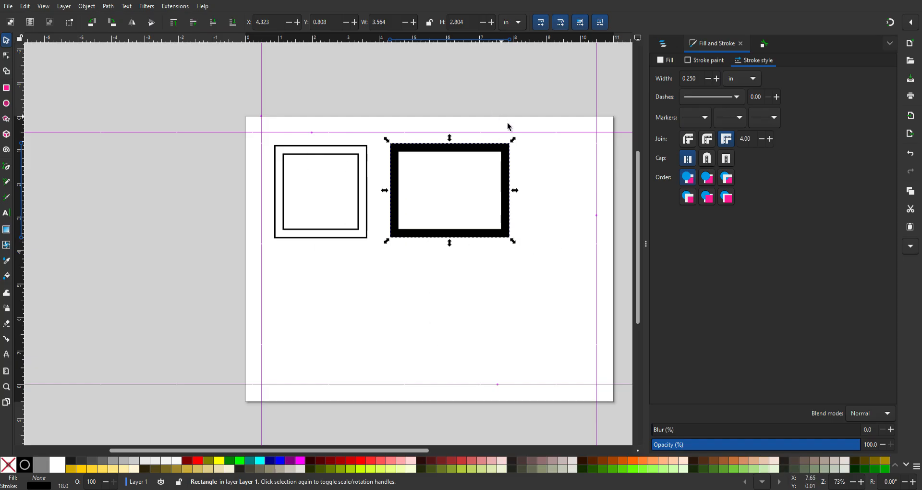
pyautogui.click(707, 79)
pyautogui.click(708, 78)
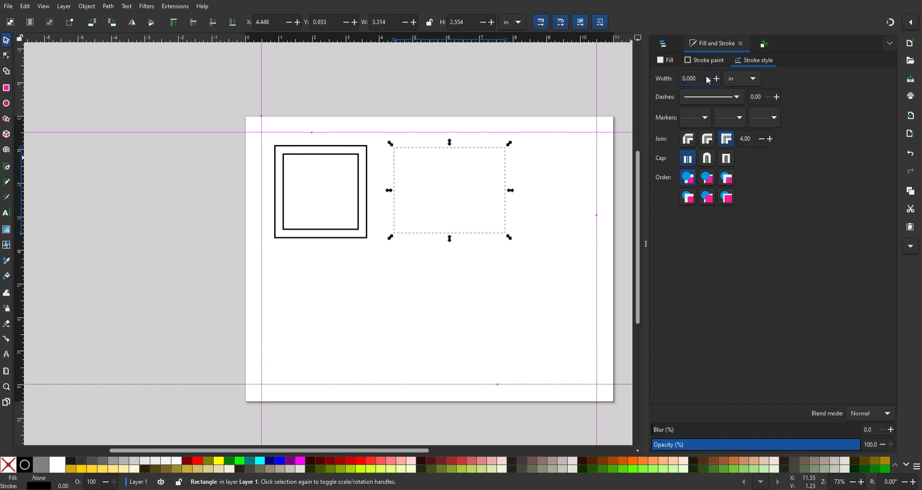
pyautogui.click(715, 79)
pyautogui.click(715, 78)
pyautogui.click(455, 293)
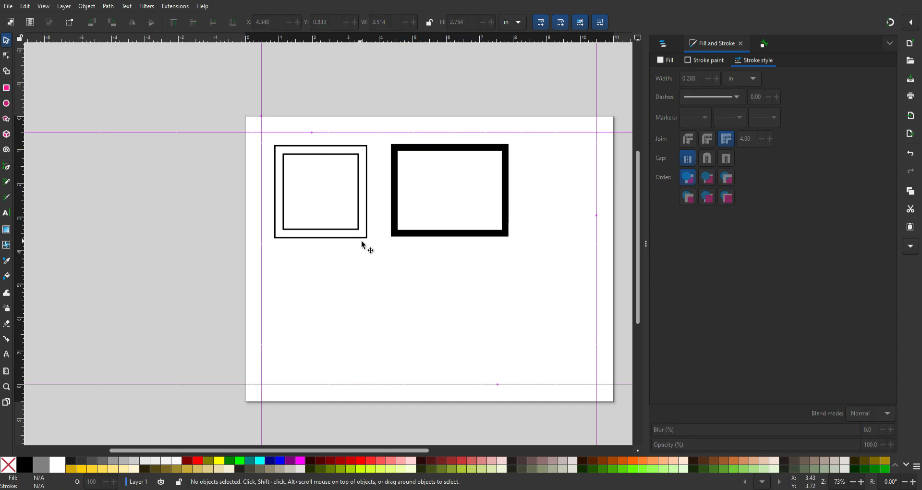
# Try thicker strokes on the square frame path, return its stroke width to 0.039 in, and deselect it
pyautogui.click(359, 230)
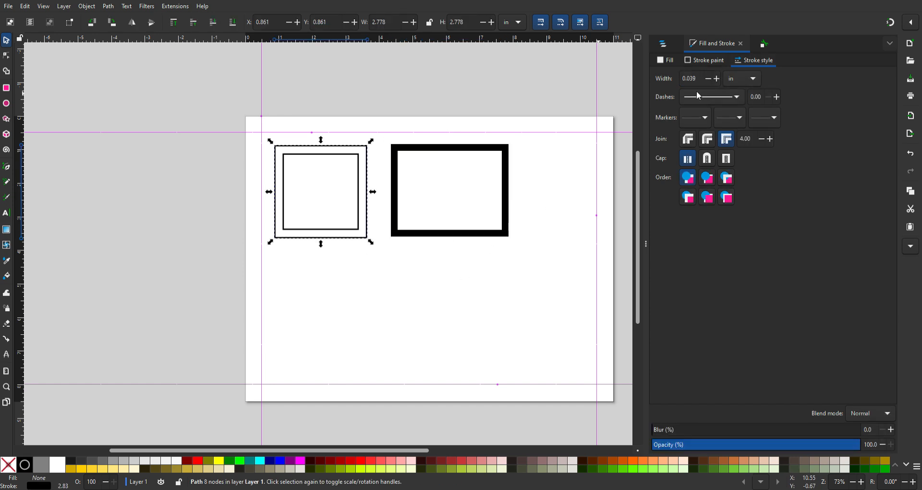
pyautogui.click(716, 79)
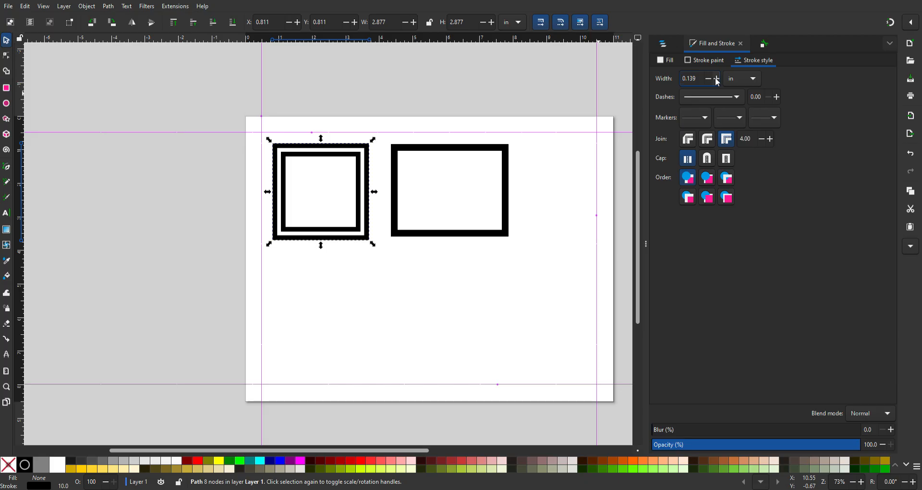
pyautogui.click(716, 80)
pyautogui.click(709, 81)
pyautogui.click(710, 81)
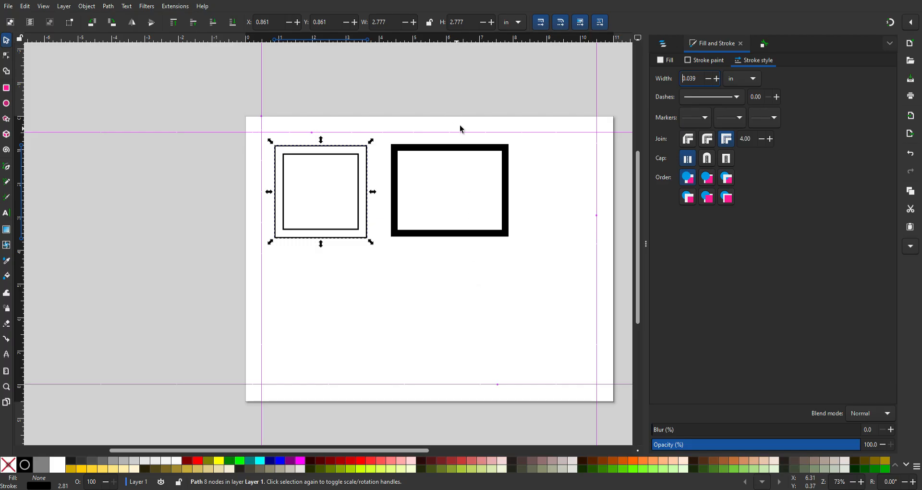
pyautogui.moveTo(542, 147); pyautogui.dragTo(492, 194)
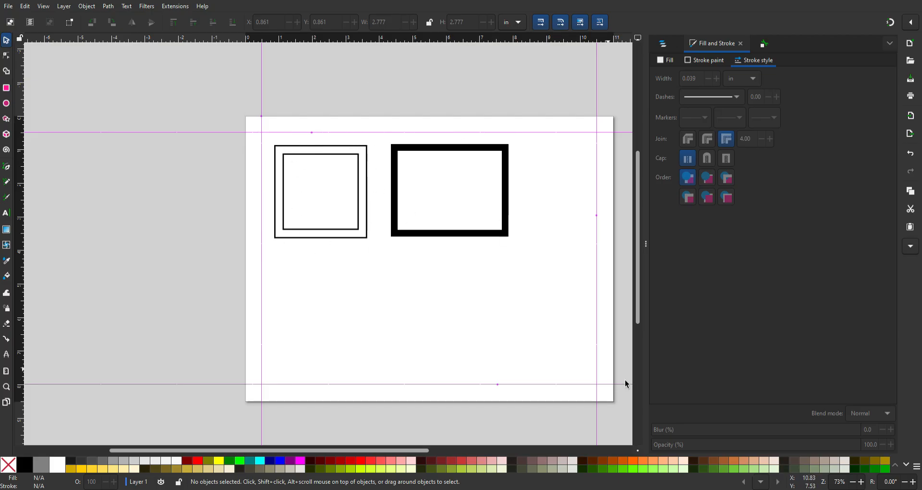
pyautogui.moveTo(532, 171); pyautogui.dragTo(467, 198)
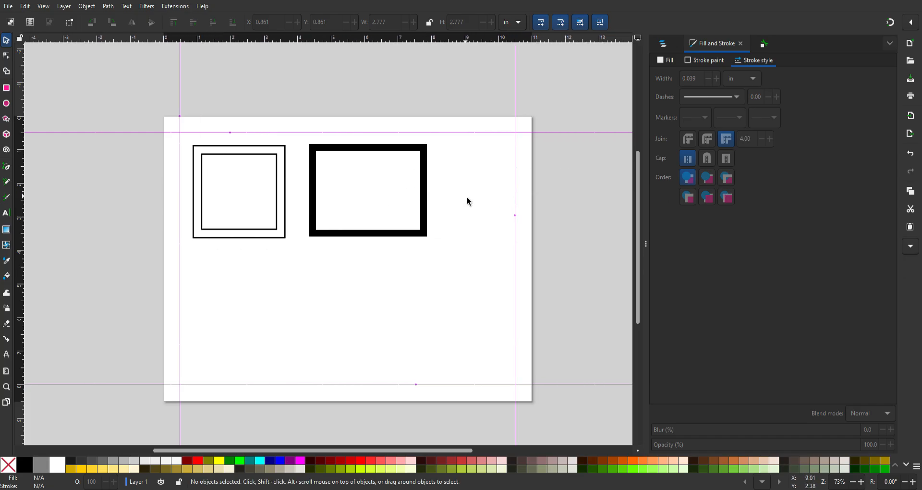
pyautogui.moveTo(453, 166); pyautogui.dragTo(404, 214)
pyautogui.click(285, 191)
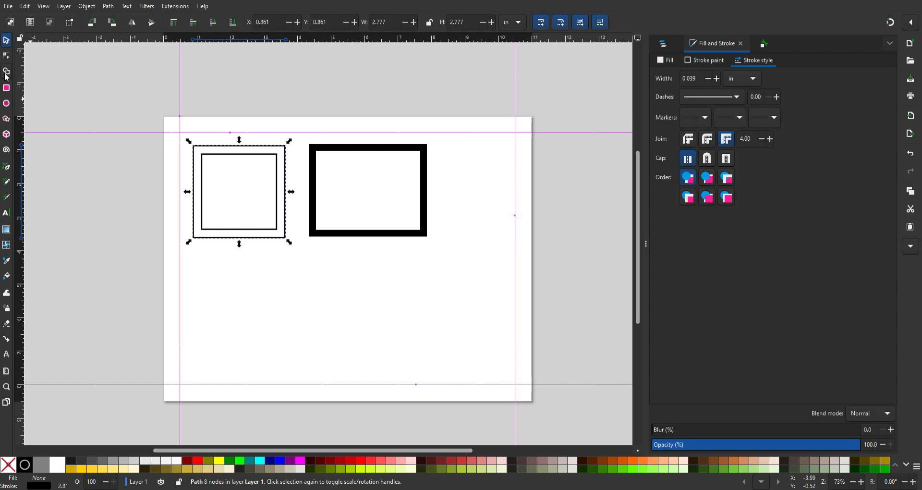
pyautogui.click(246, 272)
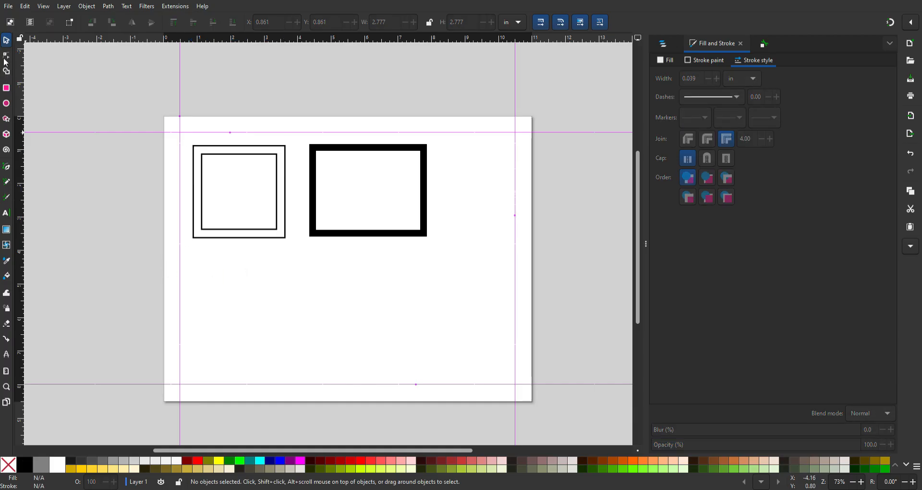
# Draw a circle about 2.5 in across below the frame and move the thick-stroked rectangle to overlap its right edge
pyautogui.click(7, 104)
pyautogui.moveTo(209, 254); pyautogui.dragTo(293, 340)
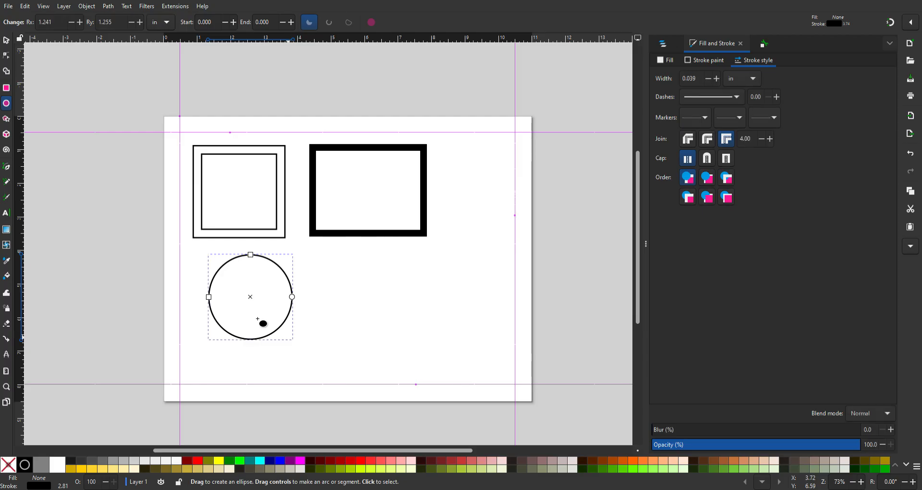
pyautogui.click(5, 42)
pyautogui.moveTo(398, 235); pyautogui.dragTo(366, 357)
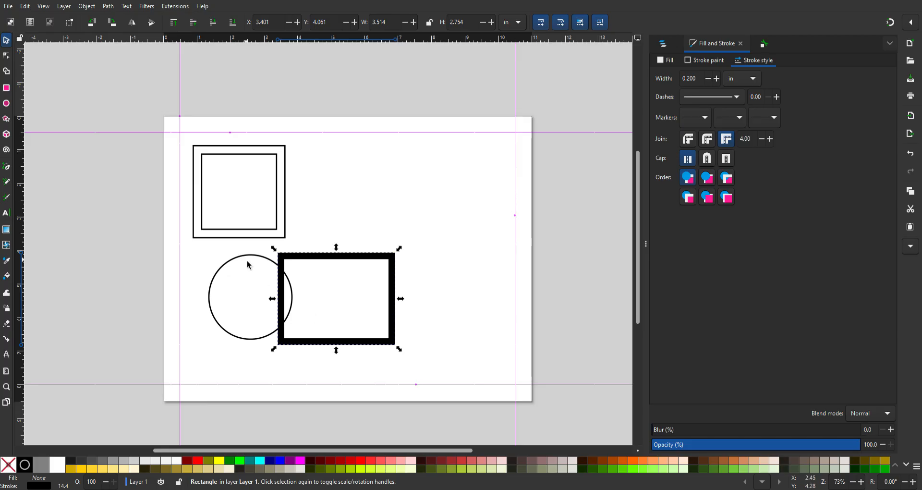
pyautogui.click(461, 286)
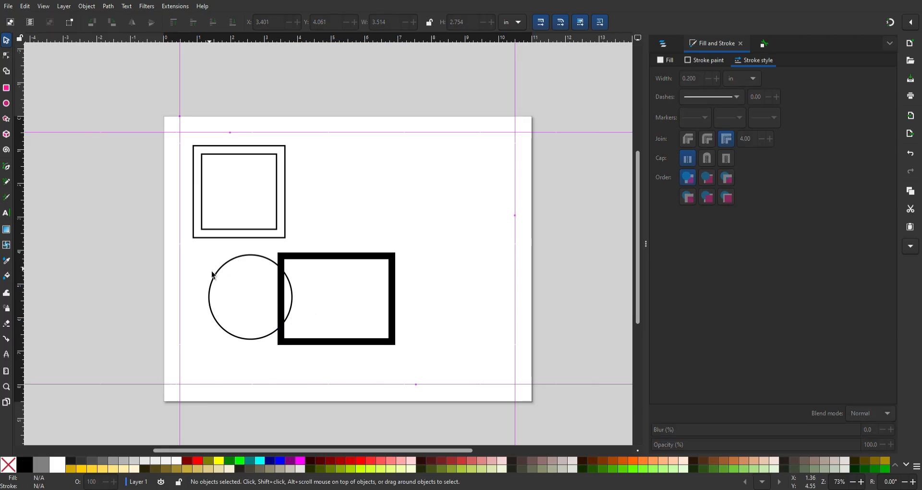
# Split the overlapping circle and rectangle into three segments with the Shape Builder tool: circle remainder, overlap, and rectangle remainder
pyautogui.click(240, 281)
pyautogui.click(451, 290)
pyautogui.moveTo(453, 279); pyautogui.dragTo(238, 315)
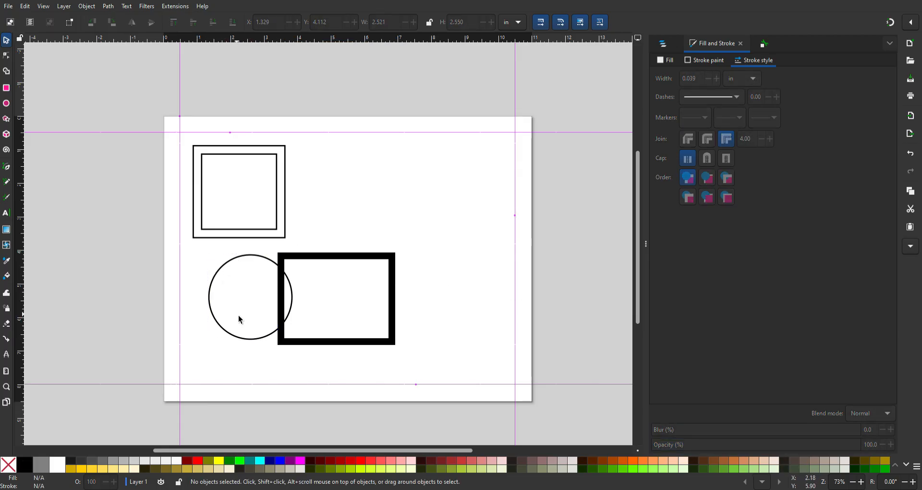
pyautogui.click(281, 289)
pyautogui.keyDown('shift'); pyautogui.click(260, 259); pyautogui.keyUp('shift')
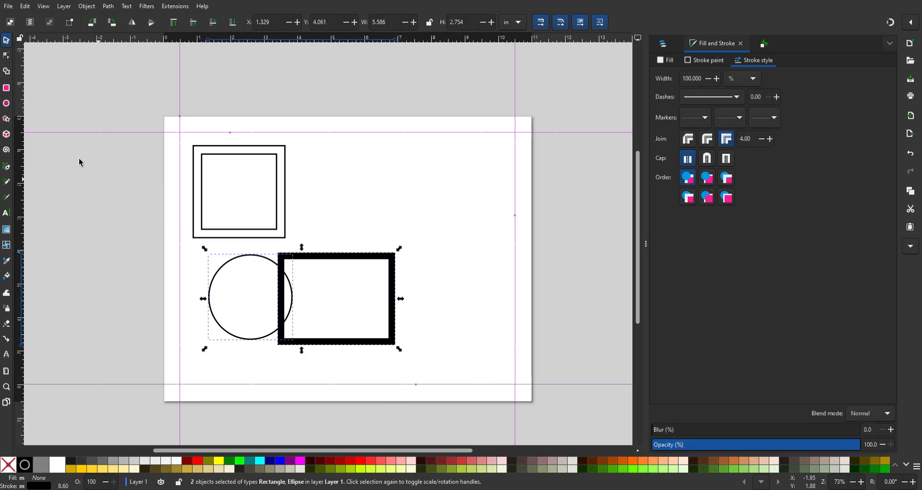
pyautogui.click(6, 72)
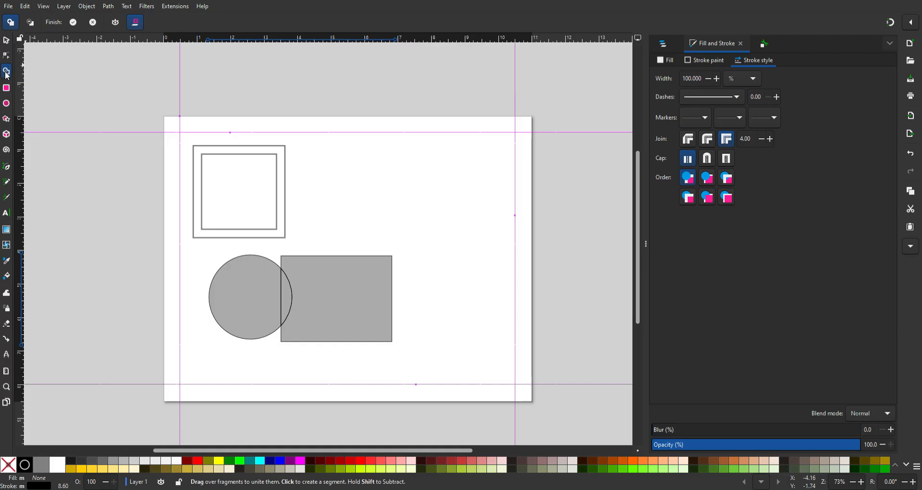
pyautogui.click(911, 194)
pyautogui.click(260, 300)
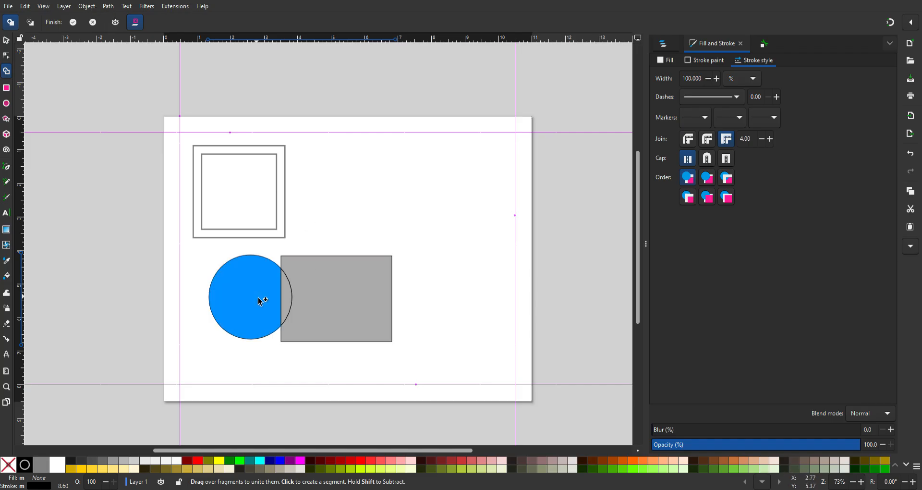
pyautogui.click(290, 300)
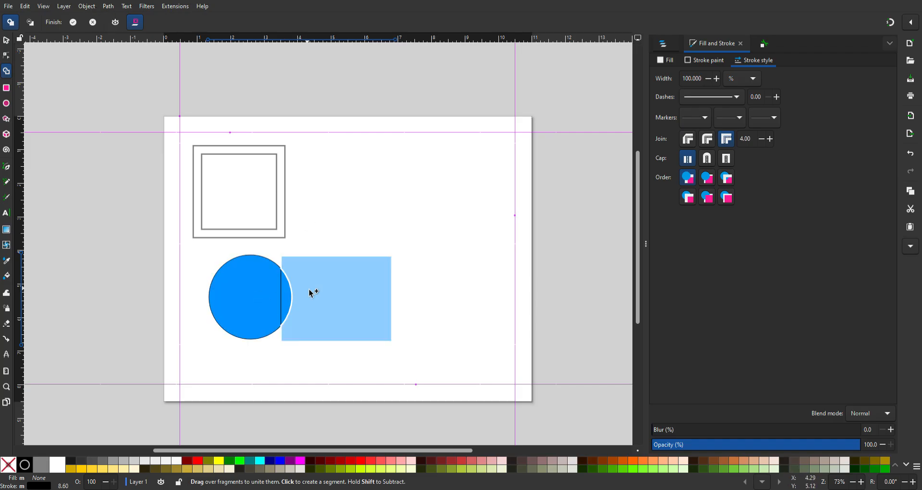
pyautogui.click(310, 292)
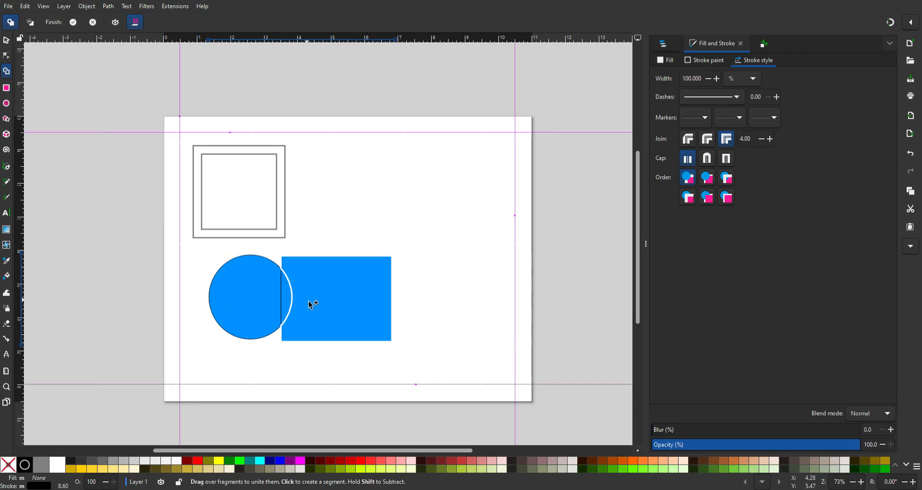
pyautogui.press('Return')
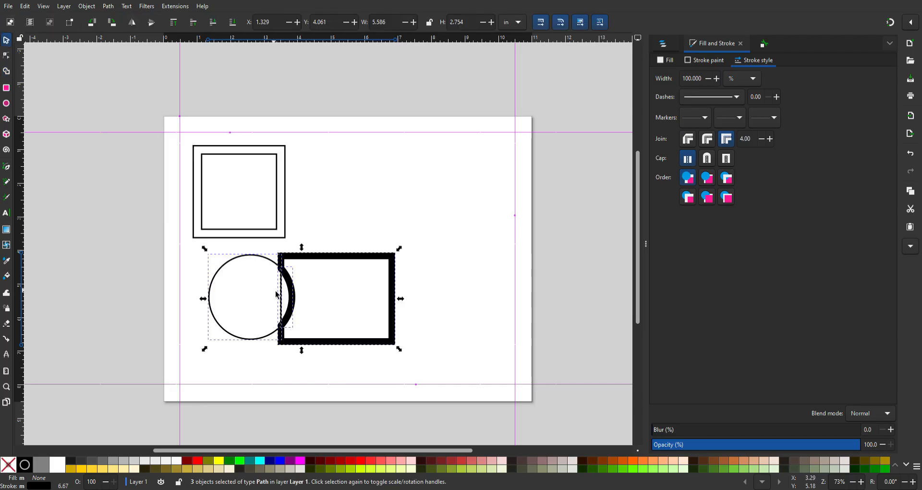
# Move the three segments across the page and pull the overlap, the cut circle and the cut rectangle apart
pyautogui.moveTo(351, 260); pyautogui.dragTo(423, 250)
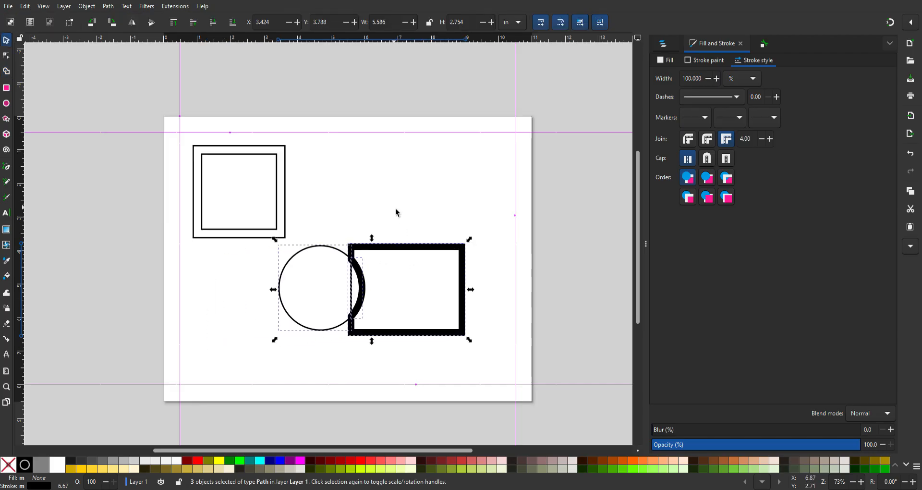
pyautogui.click(405, 236)
pyautogui.click(408, 249)
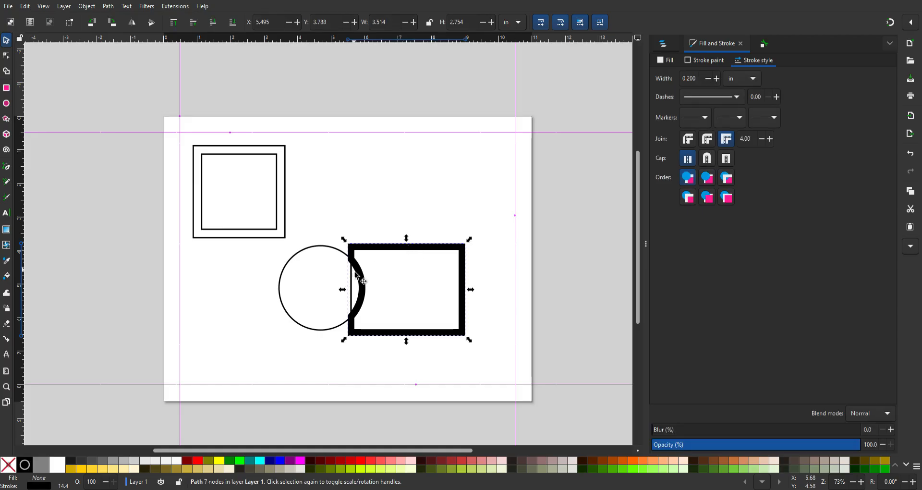
pyautogui.moveTo(432, 220); pyautogui.dragTo(289, 329)
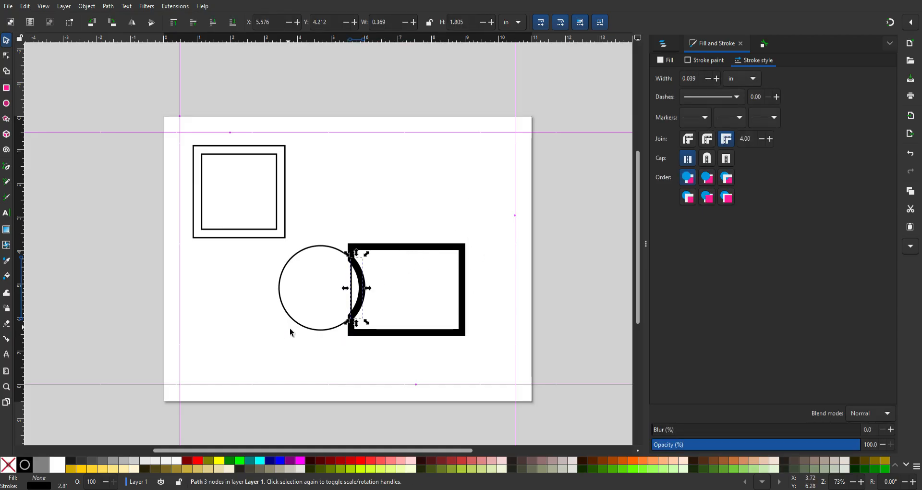
pyautogui.moveTo(364, 292); pyautogui.dragTo(247, 343)
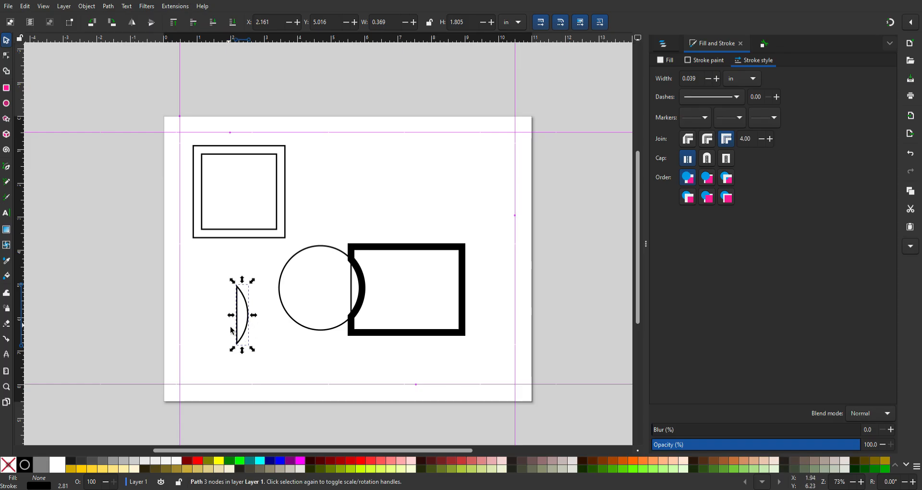
pyautogui.click(339, 252)
pyautogui.moveTo(339, 251); pyautogui.dragTo(409, 179)
pyautogui.click(378, 246)
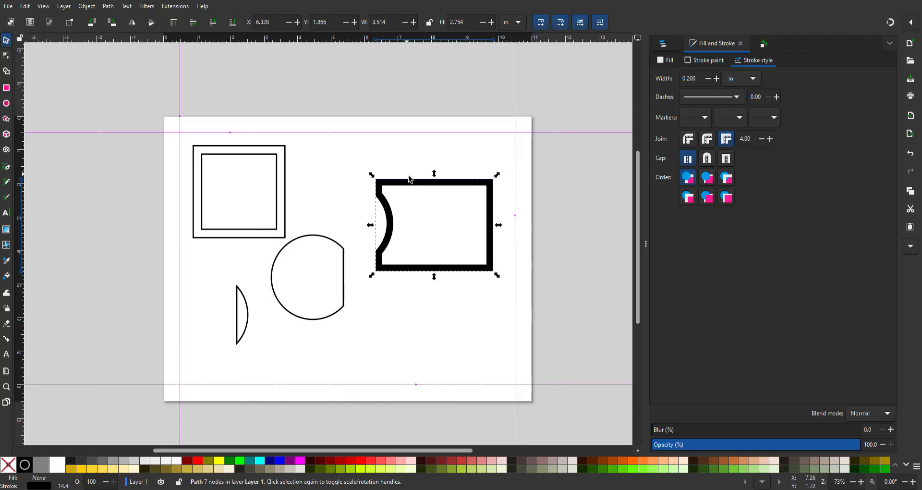
# Undo the moves of the separated segments so they fit together again
pyautogui.hotkey('ctrl', 'z')
pyautogui.hotkey('ctrl', 'z')
pyautogui.hotkey('ctrl', 'z')
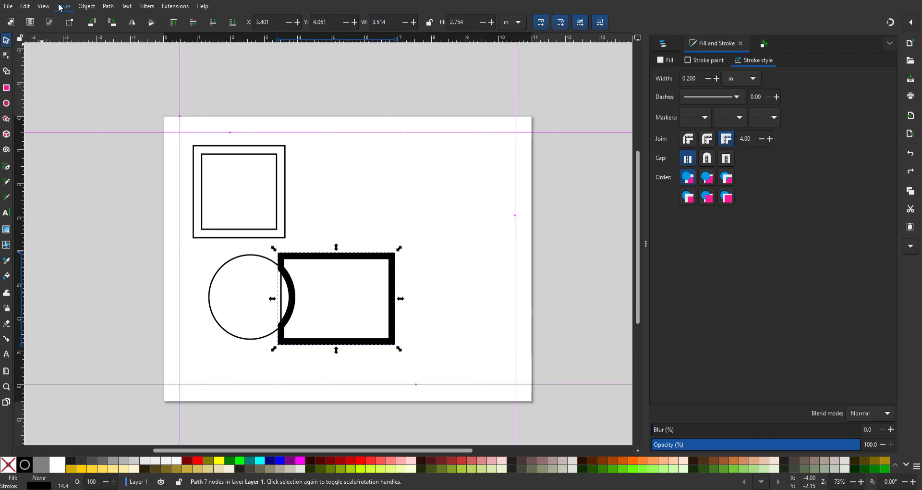
# Try subtracting from the cut rectangle with the Shape Builder tool, and undo the attempt
pyautogui.click(7, 74)
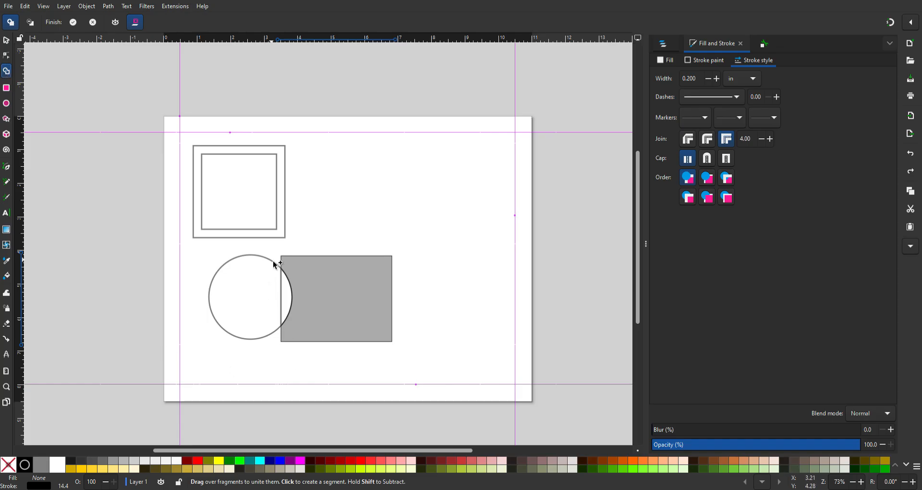
pyautogui.click(297, 271)
pyautogui.keyDown('shift'); pyautogui.click(291, 289); pyautogui.keyUp('shift')
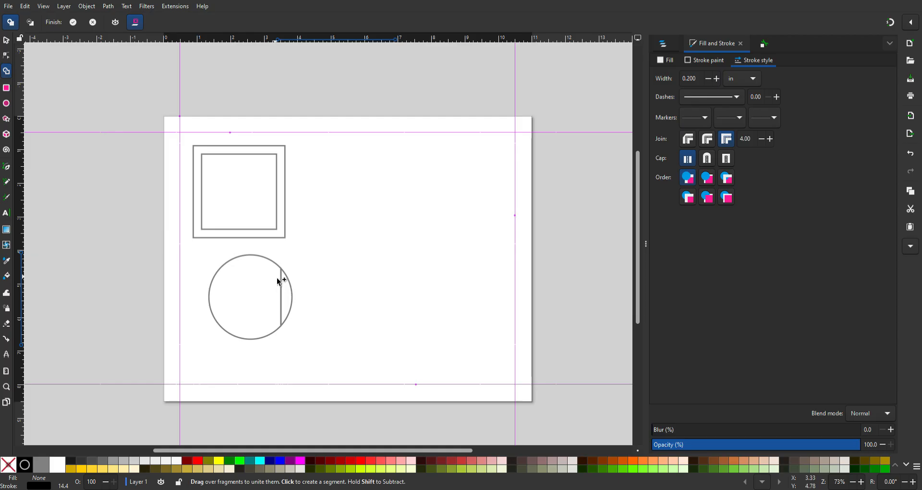
pyautogui.hotkey('ctrl', 'z')
pyautogui.hotkey('ctrl', 'z')
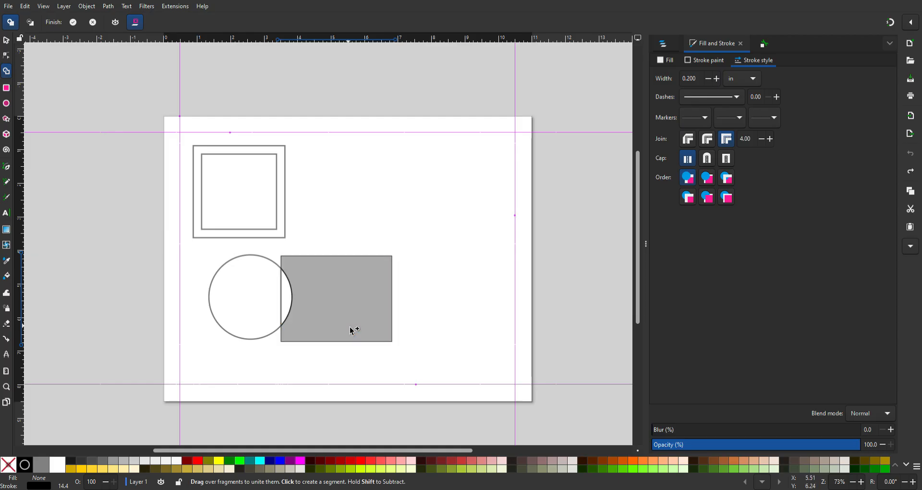
# Select the overlap segment, and undo the segments, the circle, the rectangle's move and the removal of its corner rounding
pyautogui.click(7, 41)
pyautogui.moveTo(440, 302); pyautogui.dragTo(206, 330)
pyautogui.click(285, 287)
pyautogui.click(290, 281)
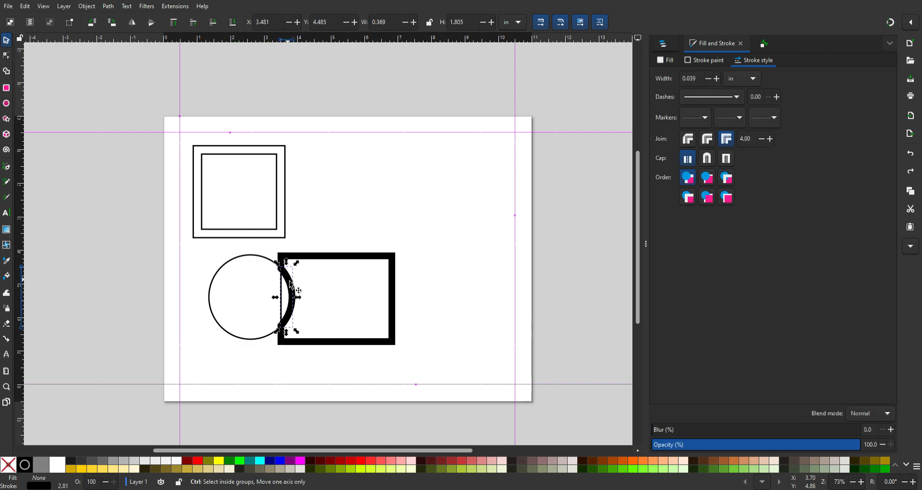
pyautogui.hotkey('ctrl', 'z')
pyautogui.hotkey('ctrl', 'z')
pyautogui.hotkey('ctrl', 'z')
pyautogui.hotkey('ctrl', 'z')
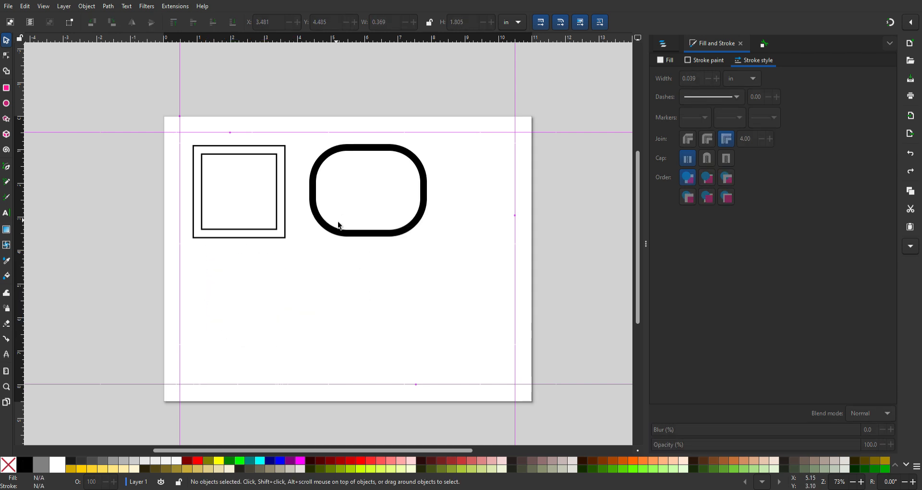
# Undo the double square's last stroke-width change, and draw an ellipse about 1.9 by 2.0 in below it
pyautogui.hotkey('ctrl', 'z')
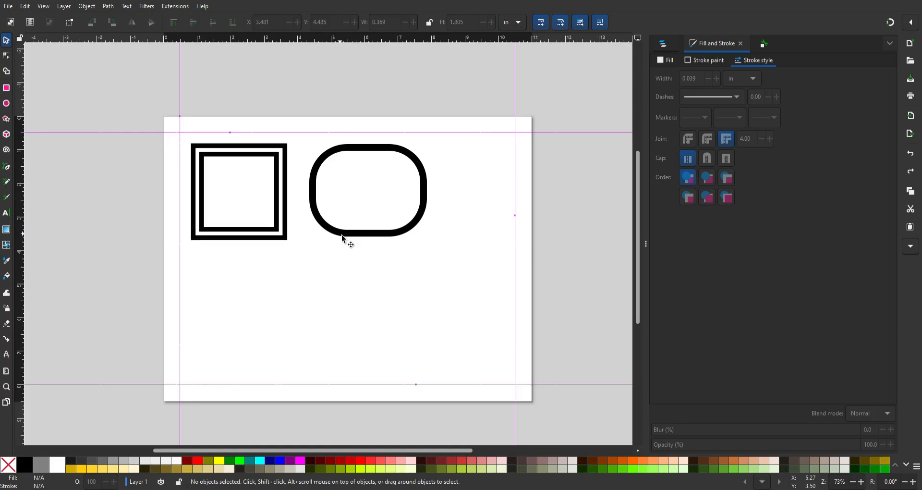
pyautogui.moveTo(280, 300); pyautogui.dragTo(167, 158)
pyautogui.click(426, 202)
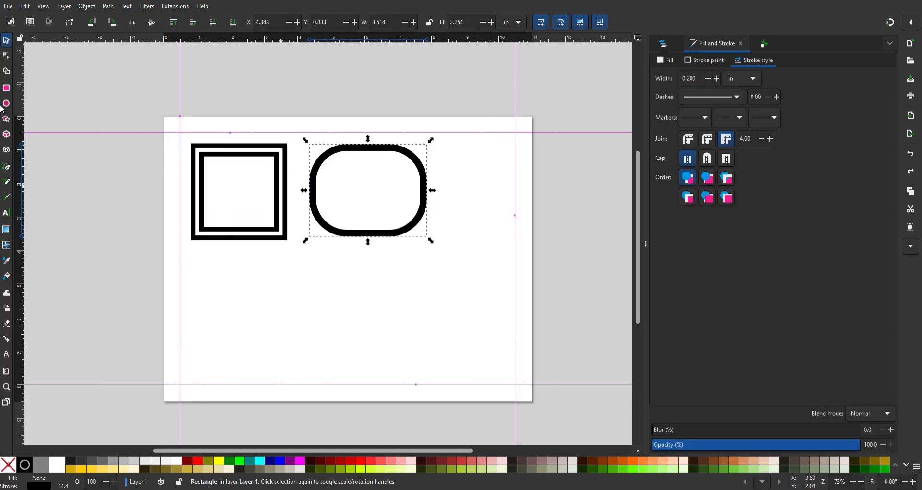
pyautogui.click(6, 103)
pyautogui.moveTo(229, 277); pyautogui.dragTo(293, 345)
pyautogui.click(6, 43)
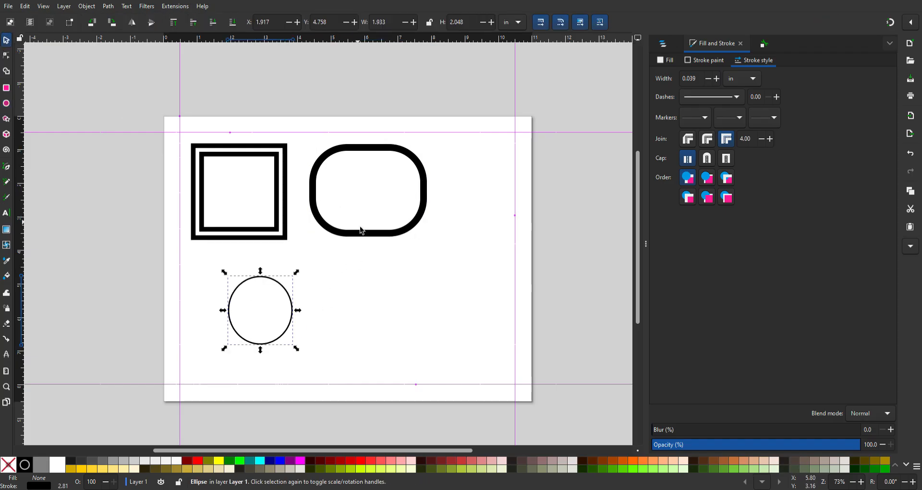
# Move the ellipse and the rounded rectangle below the double square so that their outlines partly overlap
pyautogui.keyDown('shift'); pyautogui.click(363, 236); pyautogui.keyUp('shift')
pyautogui.moveTo(360, 272); pyautogui.dragTo(387, 301)
pyautogui.click(396, 310)
pyautogui.click(316, 339)
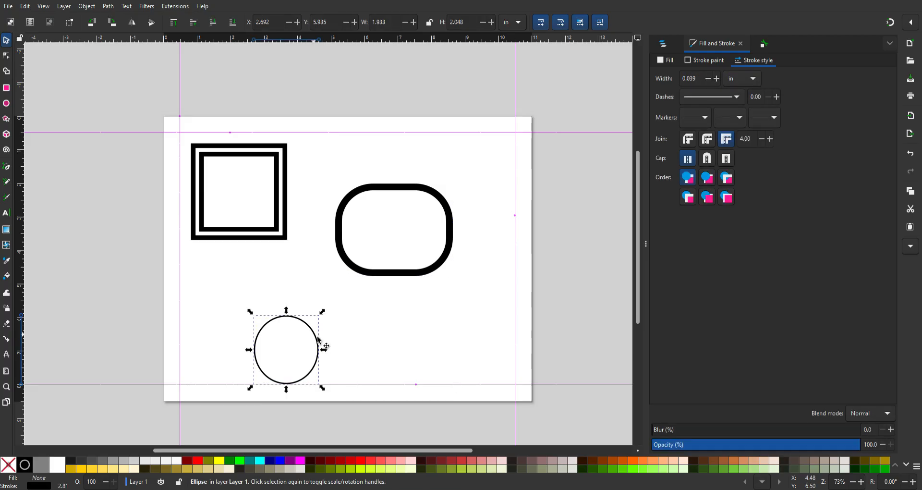
pyautogui.moveTo(316, 339); pyautogui.dragTo(267, 295)
pyautogui.moveTo(370, 274); pyautogui.dragTo(282, 354)
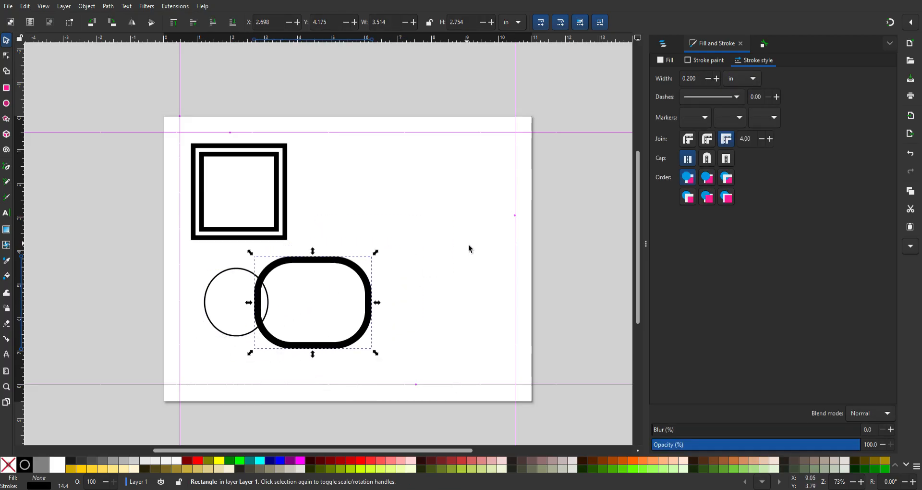
pyautogui.click(396, 302)
pyautogui.moveTo(416, 292); pyautogui.dragTo(215, 329)
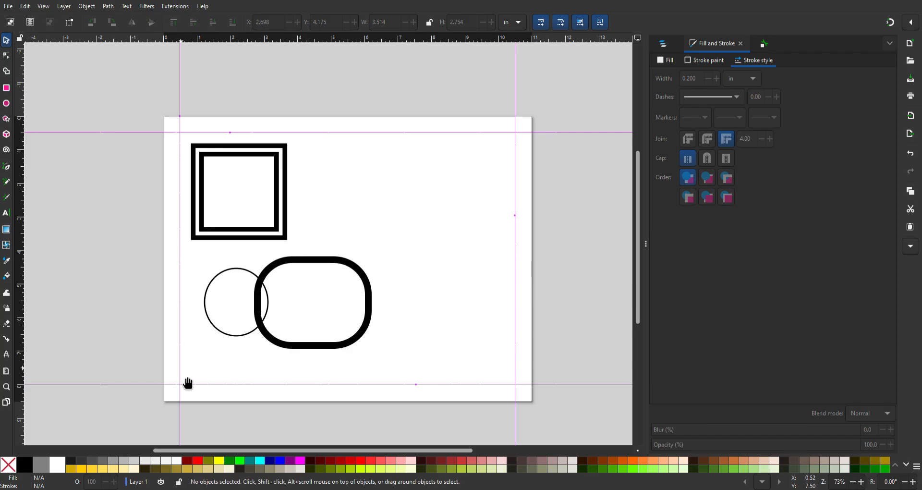
pyautogui.moveTo(345, 248); pyautogui.dragTo(219, 320)
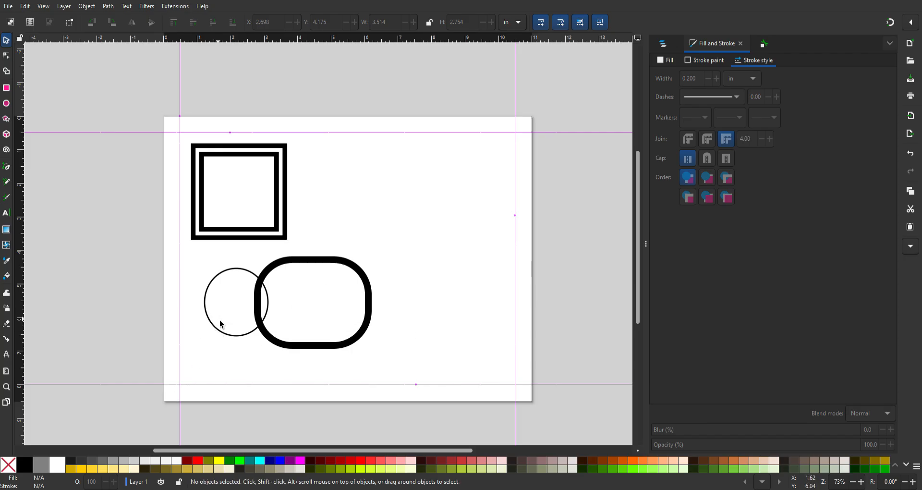
# Unite the ellipse and the rounded rectangle into a single path with Union
pyautogui.click(259, 304)
pyautogui.keyDown('shift'); pyautogui.click(249, 273); pyautogui.keyUp('shift')
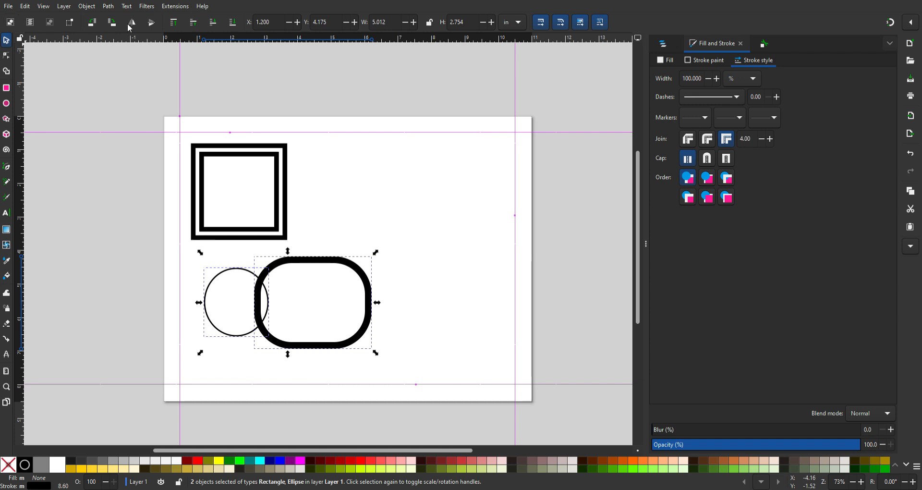
pyautogui.click(779, 41)
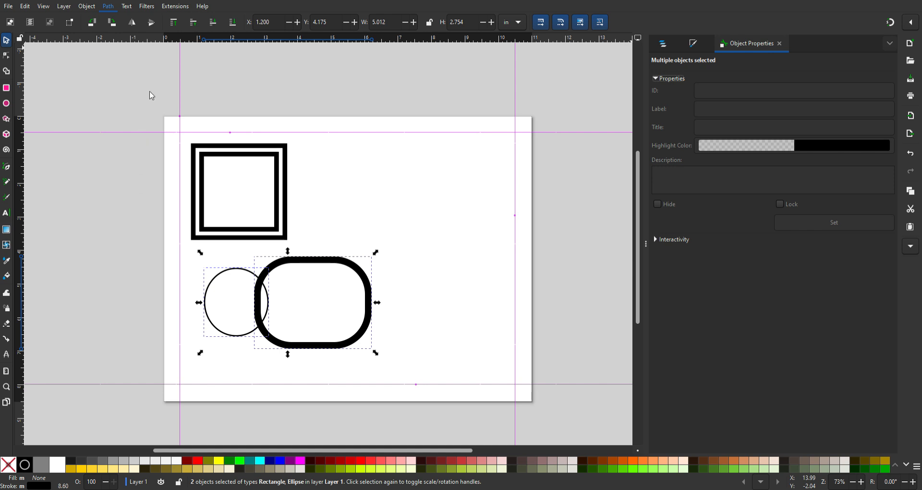
pyautogui.hotkey('ctrl', '+')
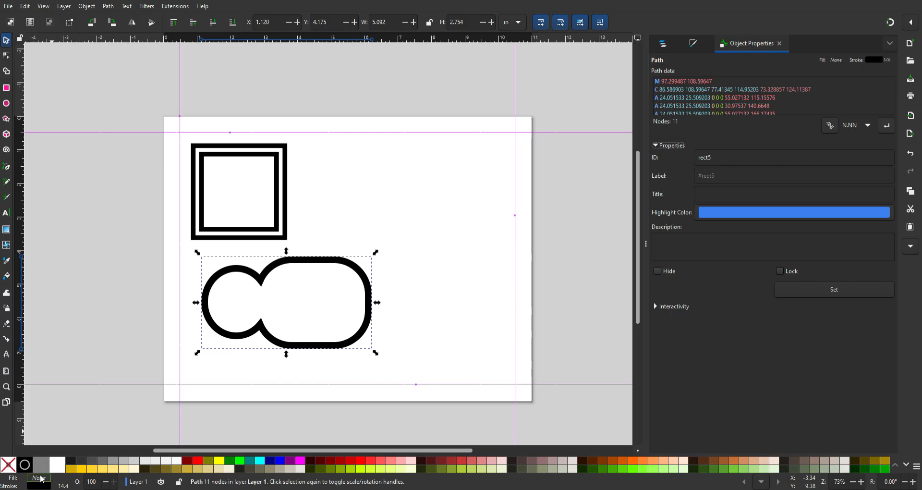
# Fill the merged shape with black, remove its stroke, and place it beside the double square
pyautogui.click(24, 464)
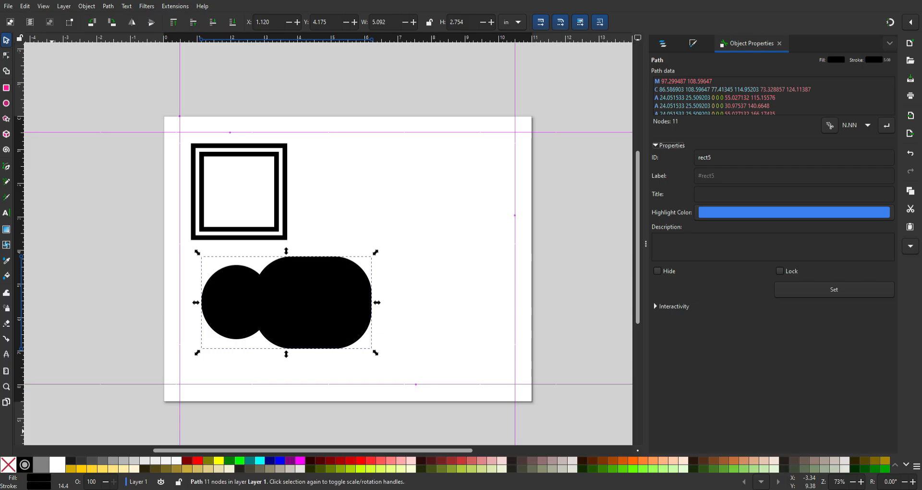
pyautogui.middleClick(41, 486)
pyautogui.click(470, 241)
pyautogui.click(294, 289)
pyautogui.moveTo(294, 311); pyautogui.dragTo(411, 221)
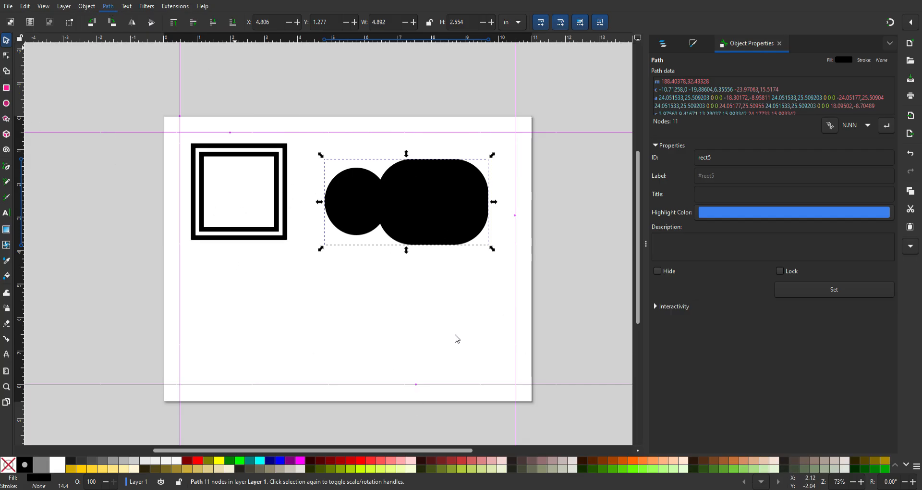
# Give the merged shape a black stroke and remove its fill
pyautogui.keyDown('shift'); pyautogui.click(23, 464); pyautogui.keyUp('shift')
pyautogui.click(36, 479)
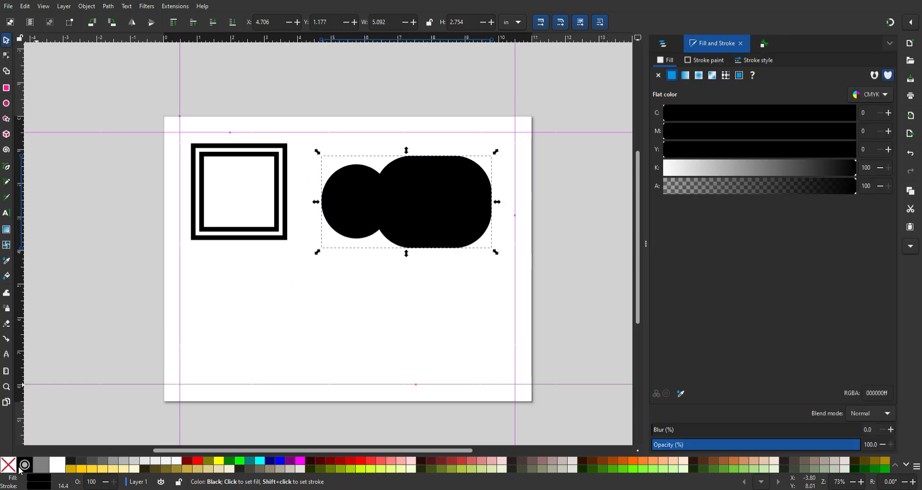
pyautogui.click(8, 464)
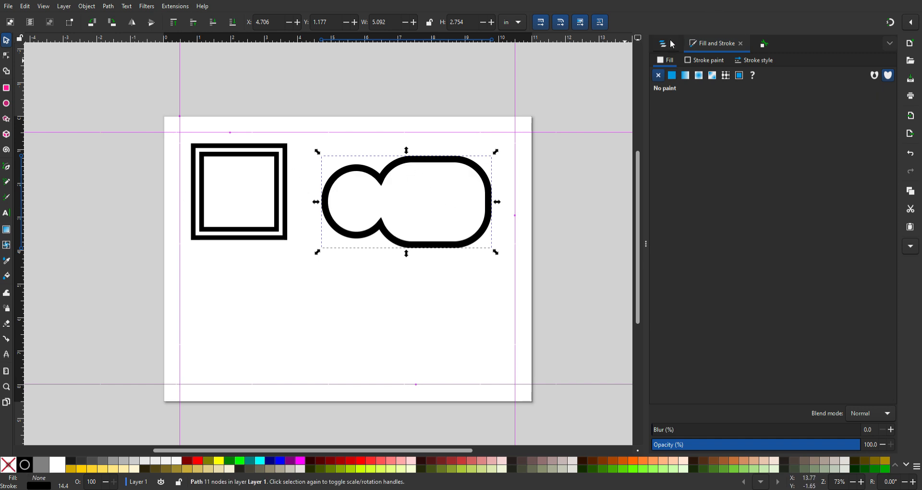
# Set the merged shape's stroke width to 1 pt
pyautogui.click(715, 60)
pyautogui.click(754, 61)
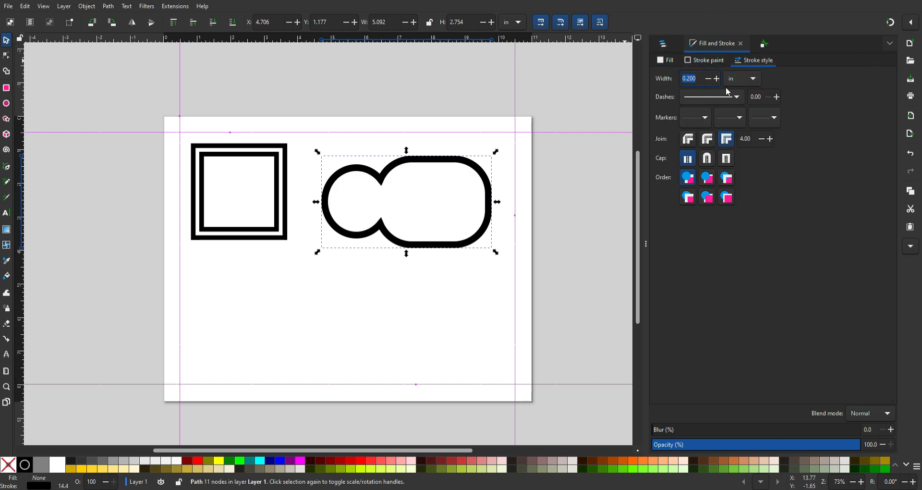
pyautogui.click(748, 79)
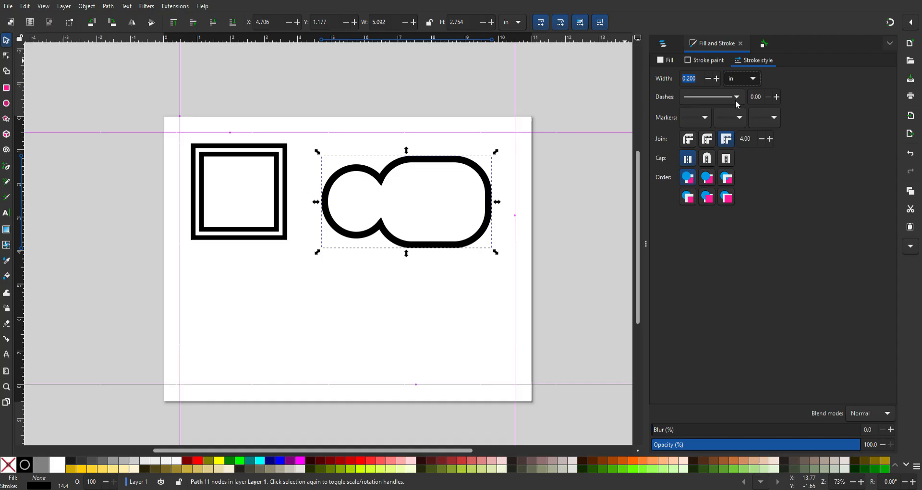
pyautogui.click(718, 91)
pyautogui.moveTo(703, 81); pyautogui.dragTo(642, 66)
pyautogui.write('1')
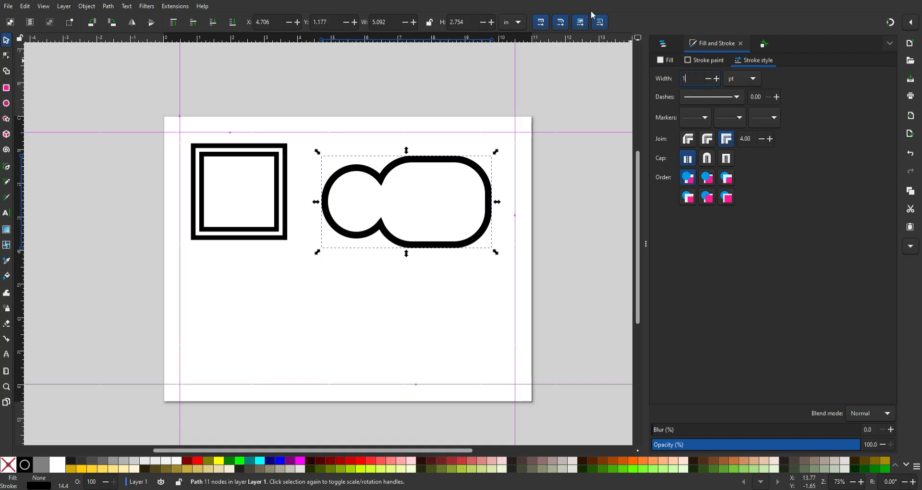
pyautogui.press('Return')
pyautogui.click(519, 306)
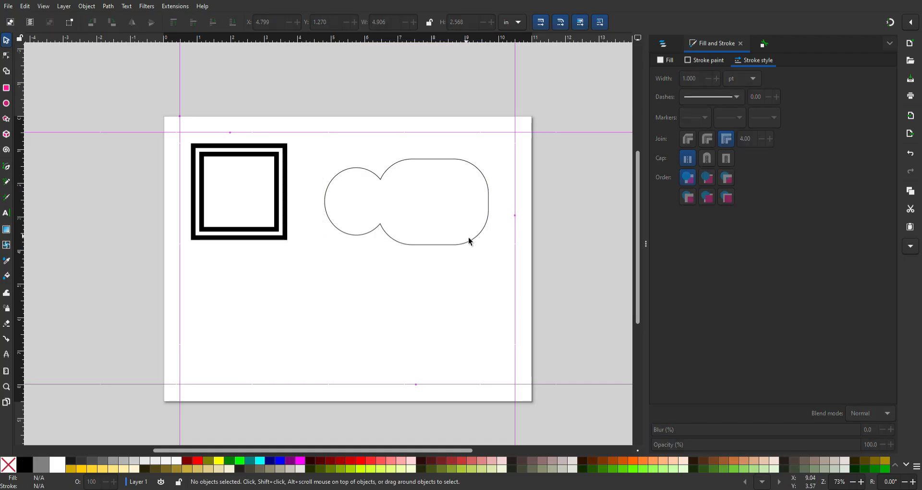
# Move the thin merged outline to the empty area below the double square
pyautogui.click(477, 242)
pyautogui.moveTo(477, 241); pyautogui.dragTo(380, 338)
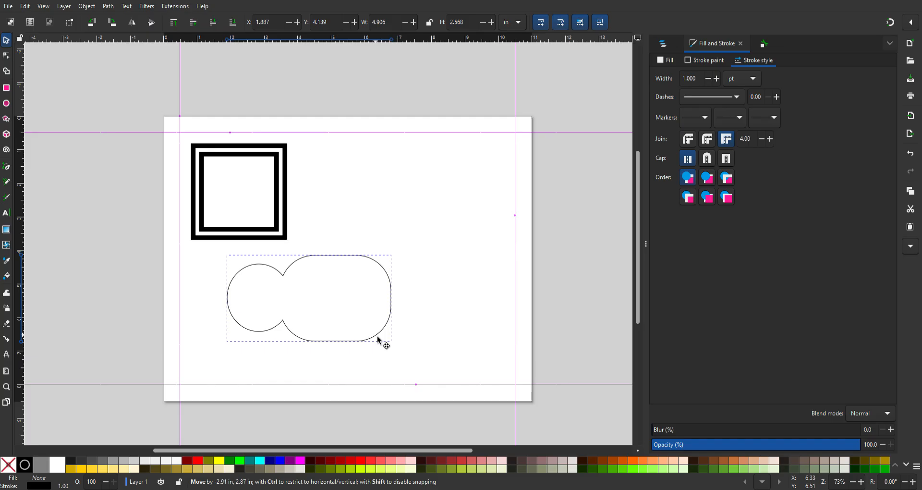
pyautogui.moveTo(319, 178); pyautogui.dragTo(226, 216)
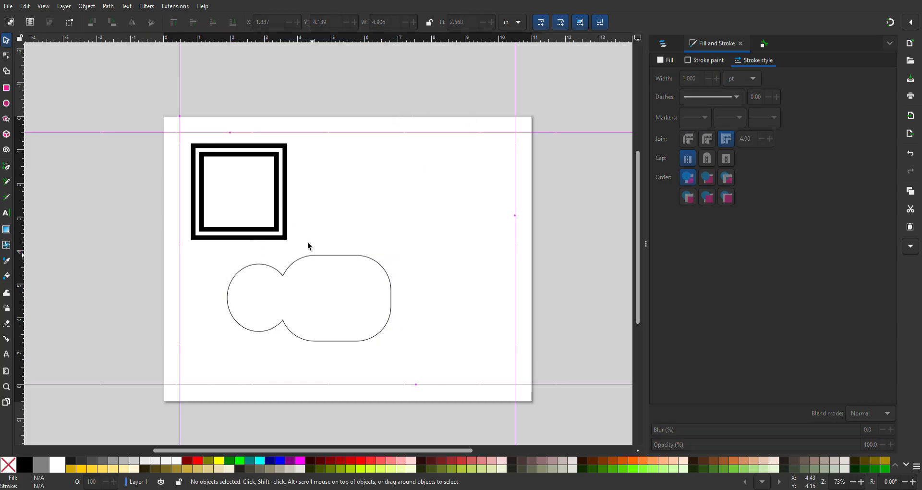
# Set the double square's stroke width to 1 pt
pyautogui.click(279, 202)
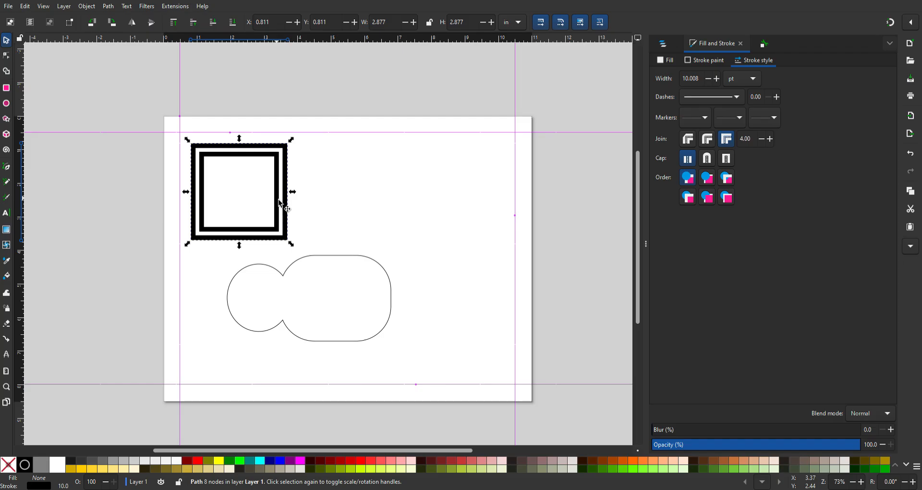
pyautogui.doubleClick(694, 83)
pyautogui.write('1')
pyautogui.press('Return')
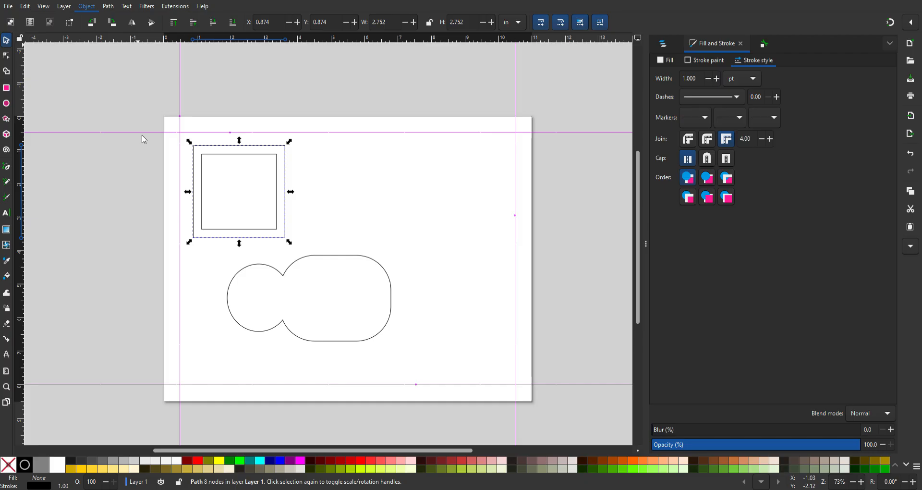
# Try to ungroup the double square, and examine its path with the Node tool
pyautogui.hotkey('ctrl', 'shift', 'g')
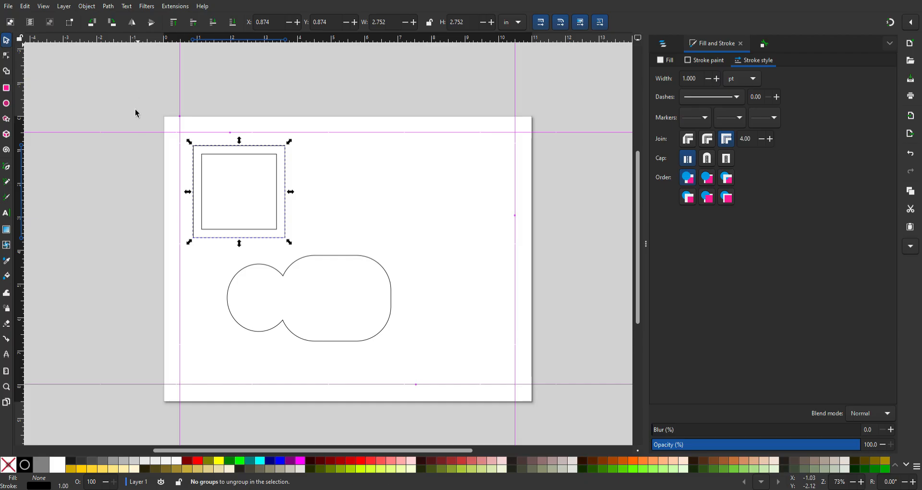
pyautogui.click(327, 168)
pyautogui.click(280, 179)
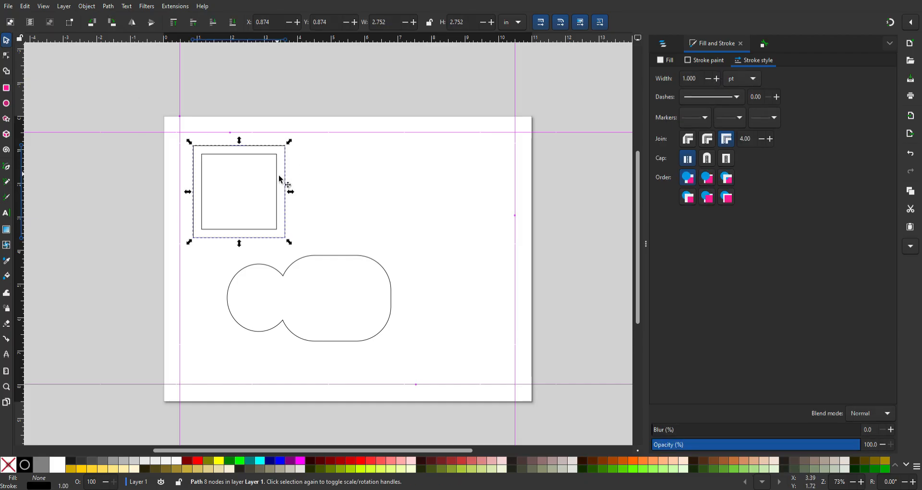
pyautogui.press('n')
pyautogui.click(287, 177)
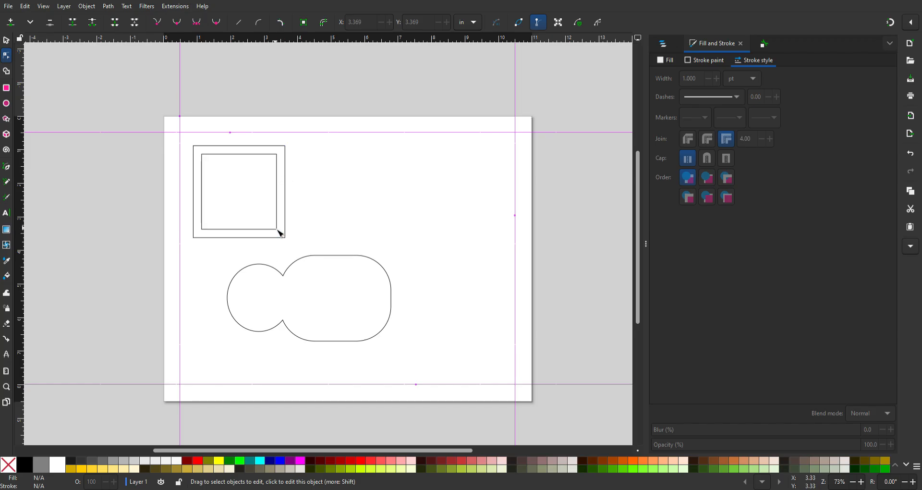
pyautogui.click(6, 43)
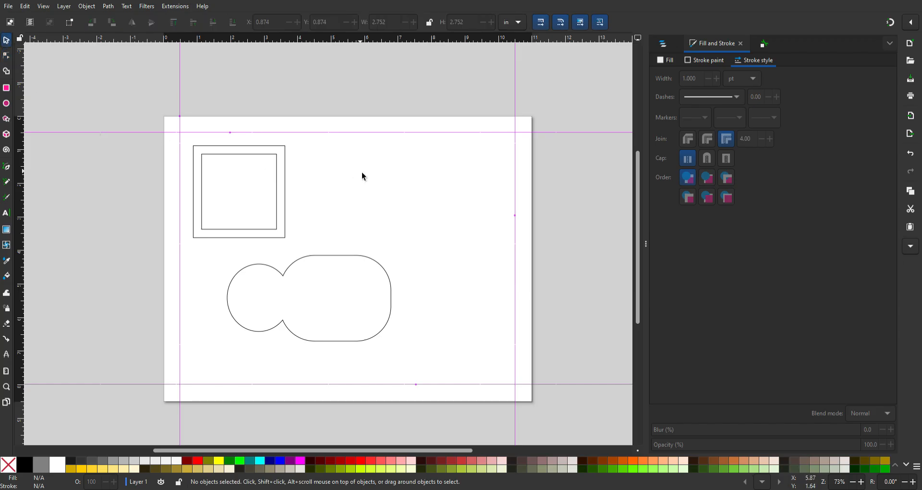
# Stretch the double square horizontally to a width of about 4.65 in
pyautogui.moveTo(362, 172); pyautogui.dragTo(249, 208)
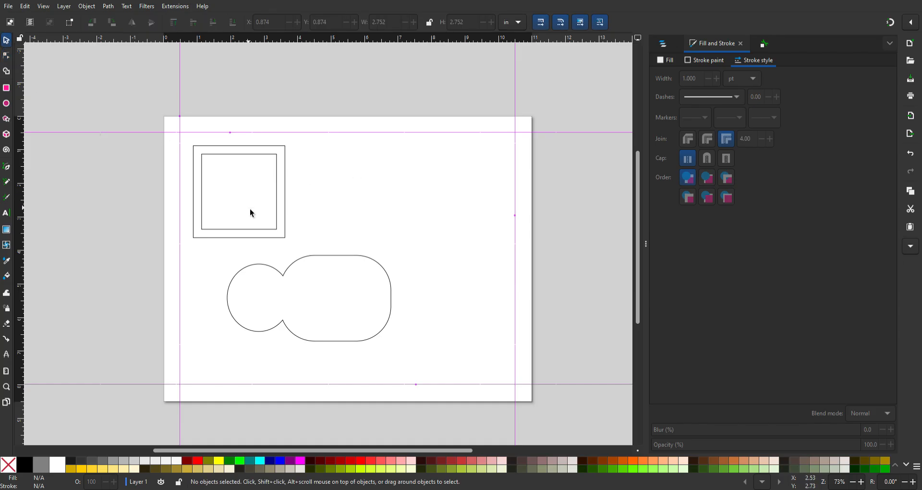
pyautogui.click(278, 189)
pyautogui.moveTo(289, 193); pyautogui.dragTo(360, 205)
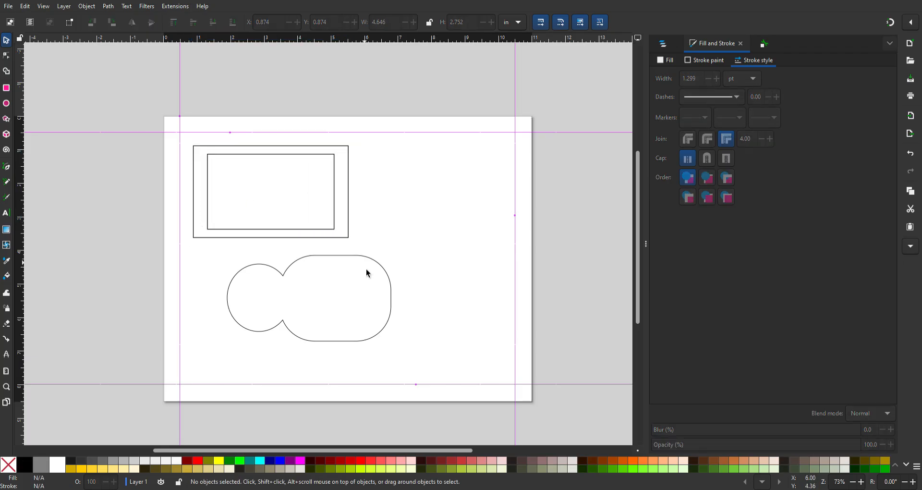
# Draw two overlapping circles beside the stretched double rectangle, the larger one about 2.2 by 2.3 in
pyautogui.click(380, 265)
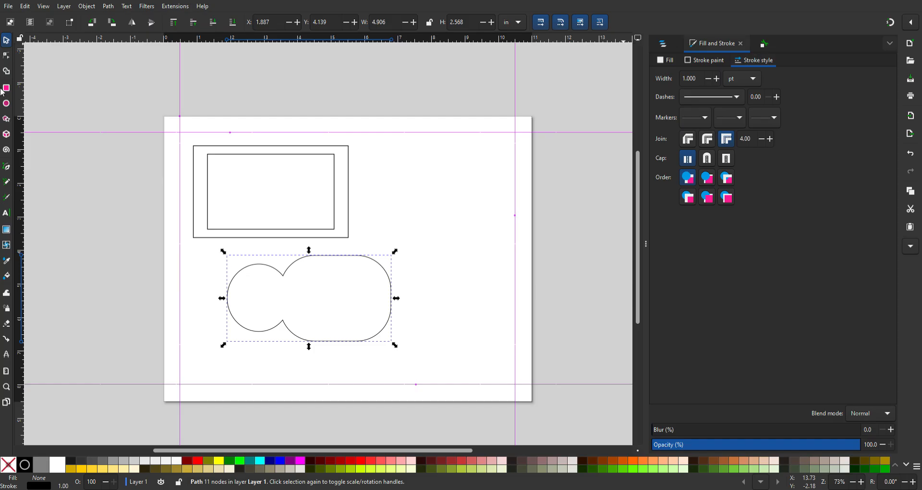
pyautogui.click(6, 103)
pyautogui.moveTo(367, 162); pyautogui.dragTo(425, 219)
pyautogui.moveTo(471, 157); pyautogui.dragTo(396, 233)
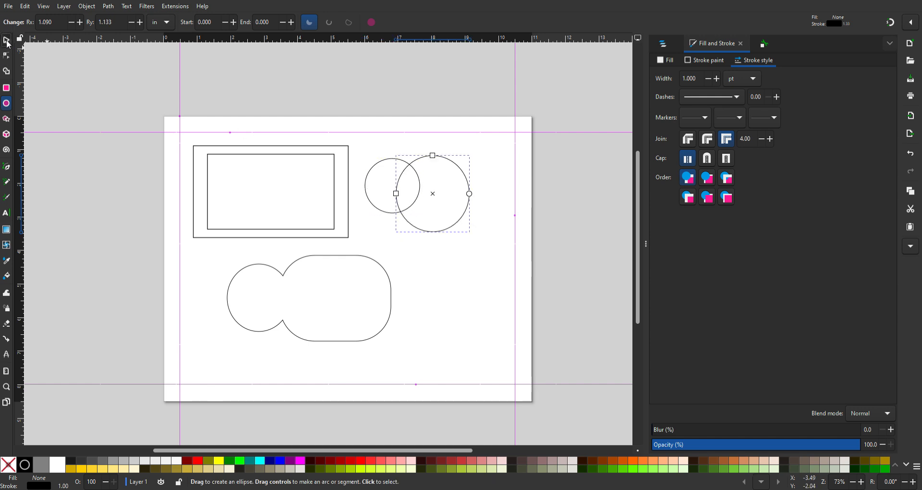
# Unite the two overlapping circles into one path with Union, and select the merged outline
pyautogui.click(6, 41)
pyautogui.click(459, 253)
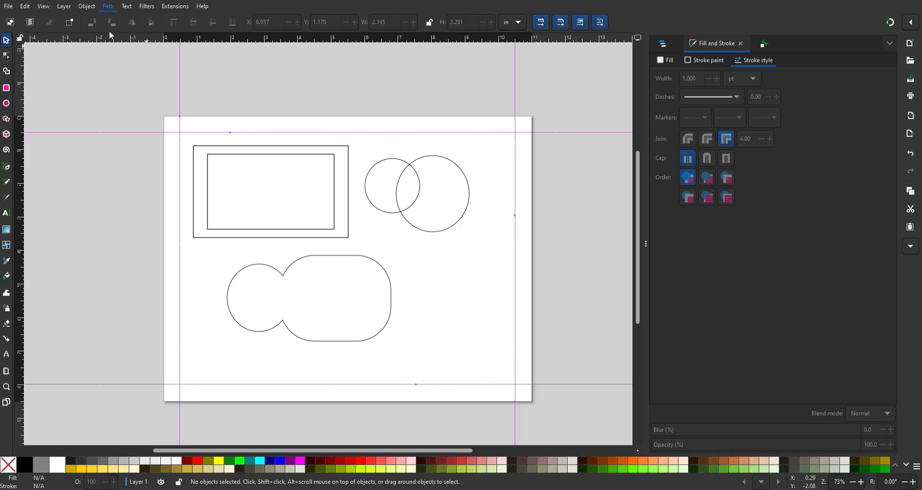
pyautogui.hotkey('ctrl', '+')
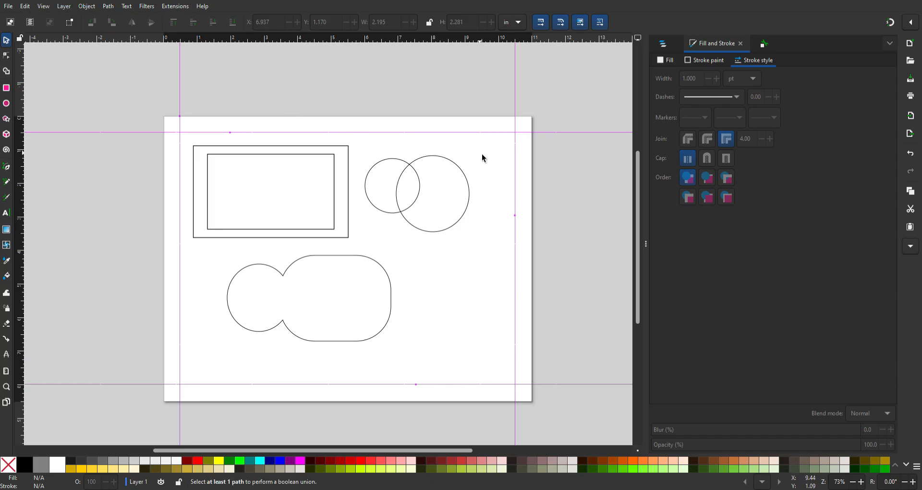
pyautogui.moveTo(503, 244); pyautogui.dragTo(360, 142)
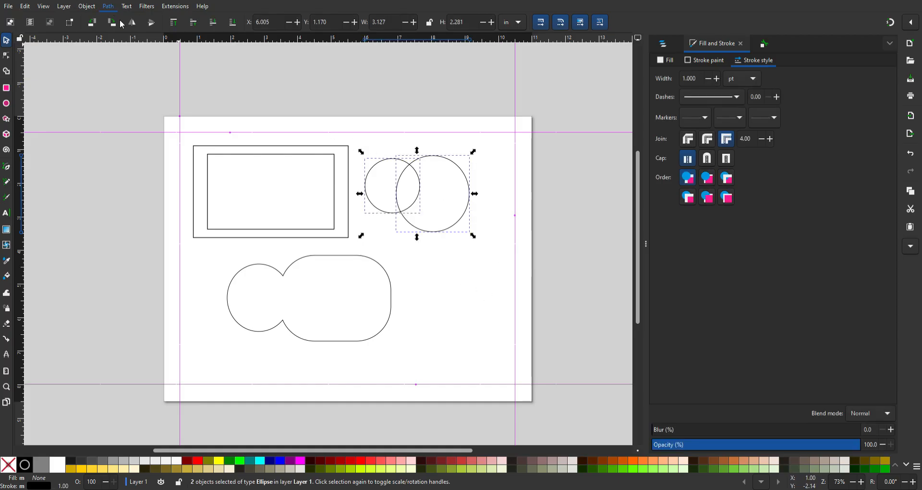
pyautogui.click(123, 58)
pyautogui.click(421, 185)
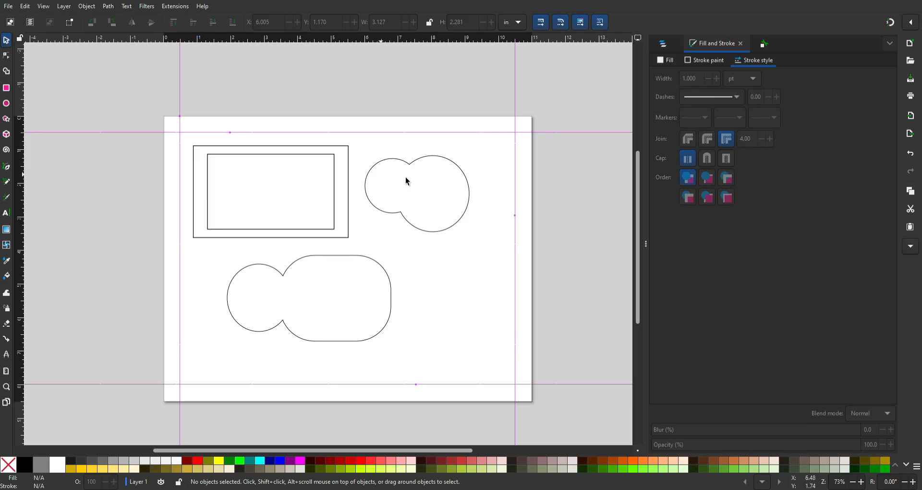
pyautogui.click(465, 177)
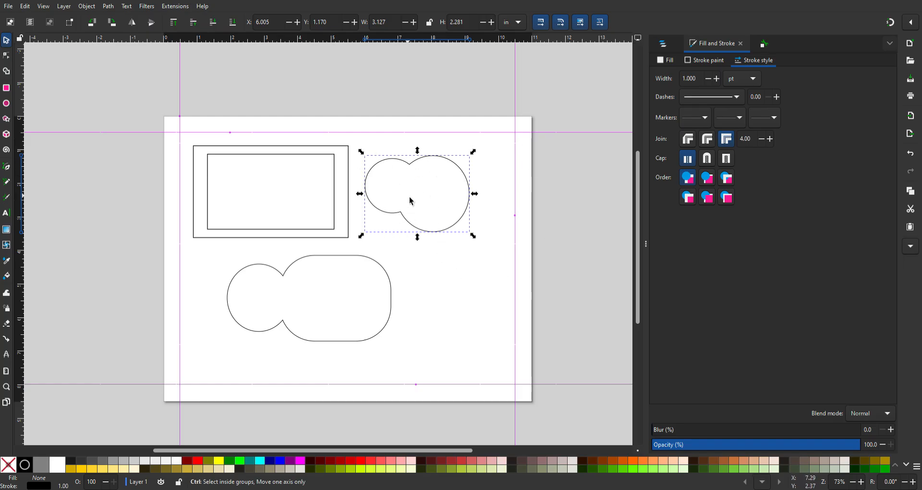
# Undo the circles' union and delete all the shapes from the page
pyautogui.hotkey('ctrl', 'z')
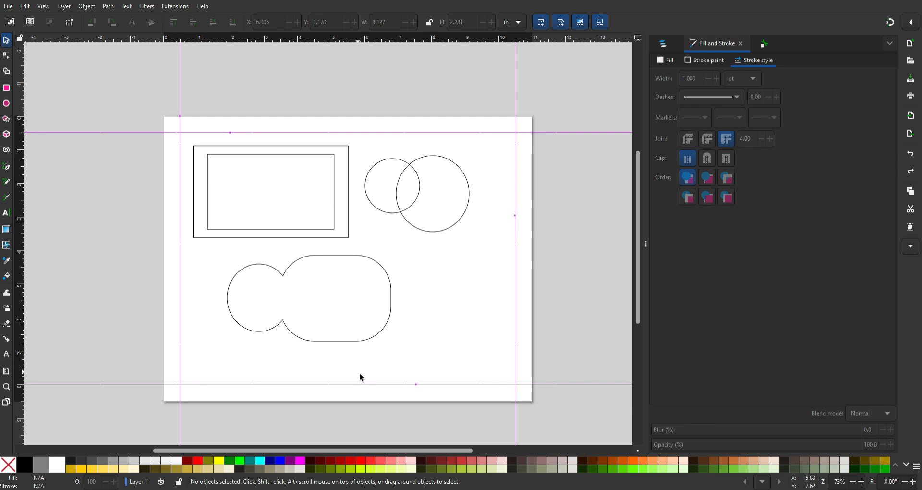
pyautogui.moveTo(483, 164); pyautogui.dragTo(240, 324)
pyautogui.moveTo(490, 361); pyautogui.dragTo(185, 142)
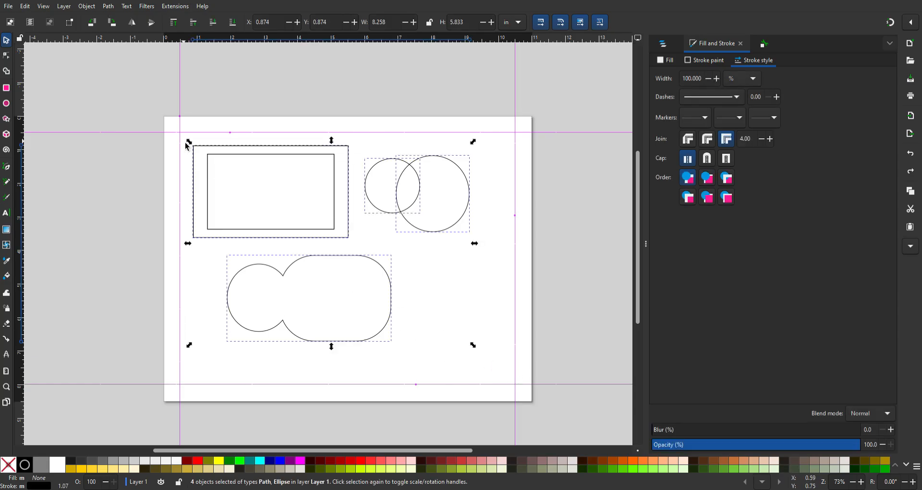
pyautogui.press('Delete')
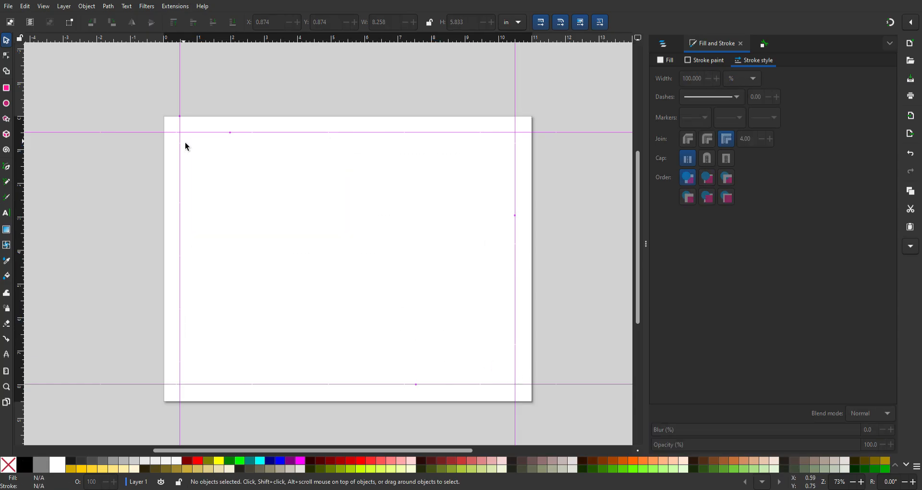
# Draw a star about 6.2 in across over the page's upper-left area and set its number of corners to 20
pyautogui.click(6, 91)
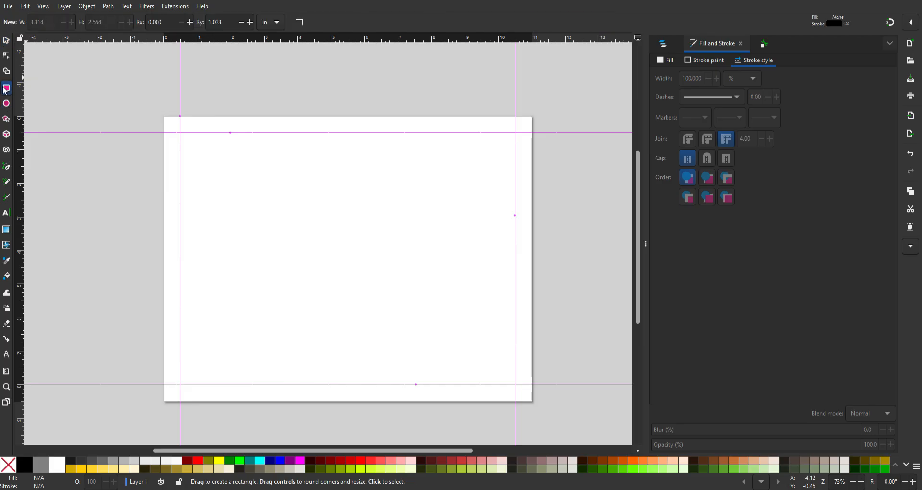
pyautogui.click(6, 106)
pyautogui.click(7, 120)
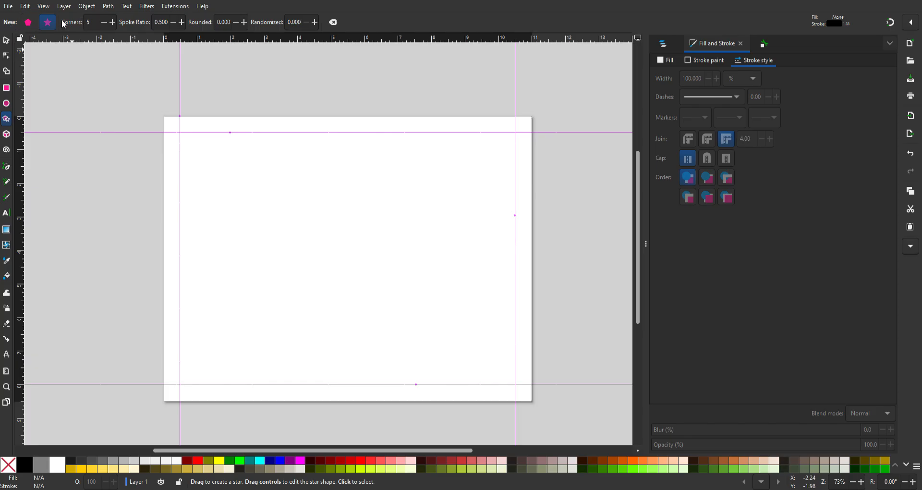
pyautogui.click(98, 24)
pyautogui.moveTo(255, 190); pyautogui.dragTo(295, 287)
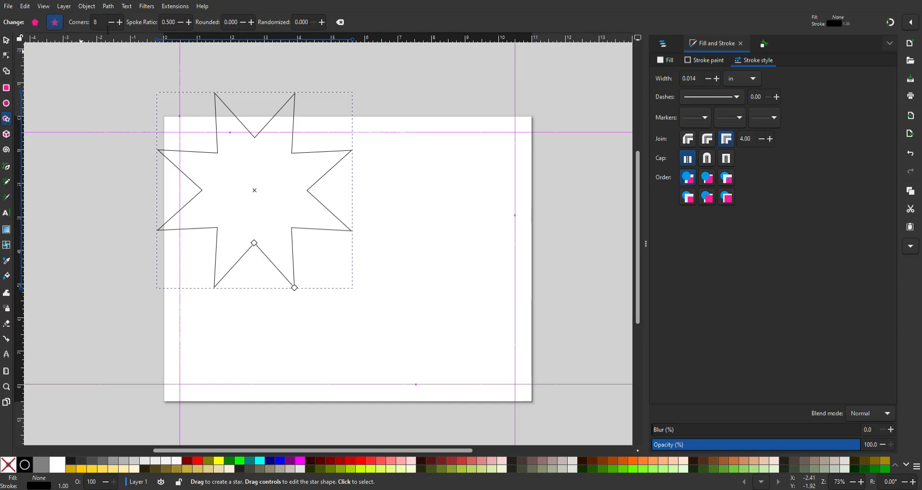
pyautogui.press('Return')
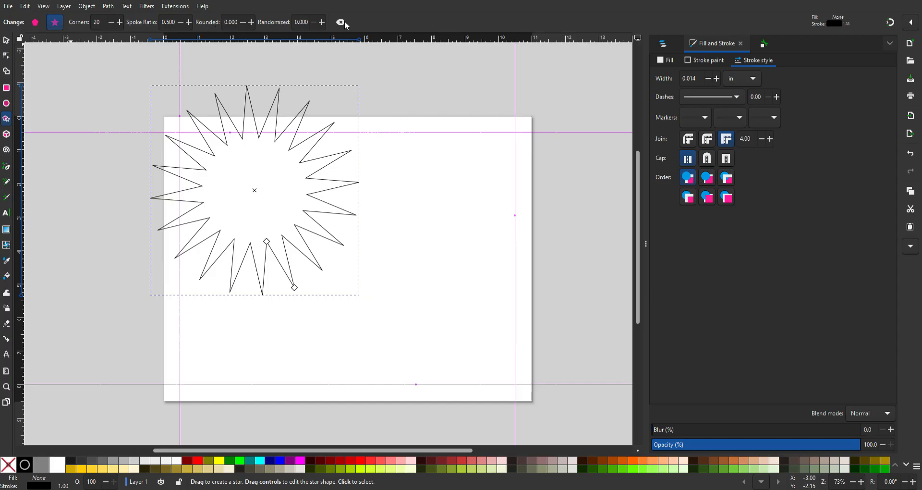
# Try Rounded values of 0.78, -0.18 and 0.27 on the star, and reset the rounding to 0
pyautogui.click(251, 23)
pyautogui.click(251, 22)
pyautogui.click(251, 22)
pyautogui.click(251, 23)
pyautogui.click(251, 22)
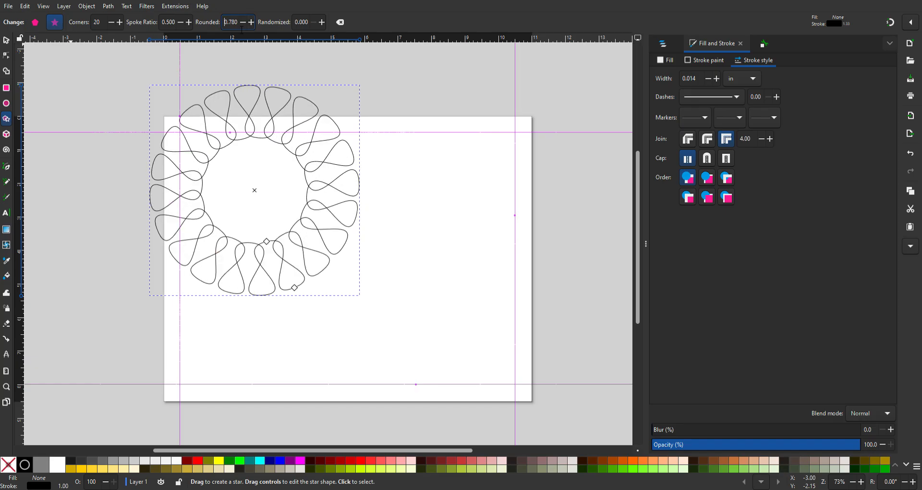
pyautogui.click(242, 23)
pyautogui.click(242, 23)
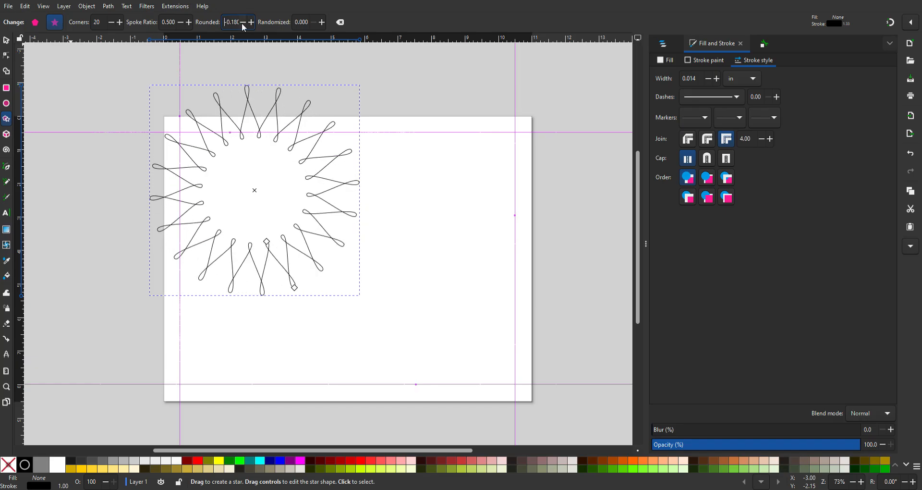
pyautogui.click(251, 23)
pyautogui.click(251, 23)
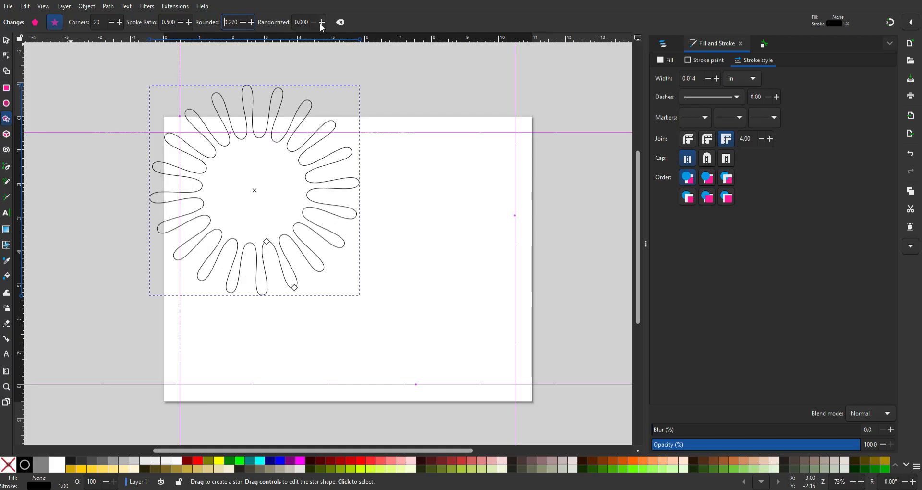
pyautogui.doubleClick(233, 23)
pyautogui.write('0')
pyautogui.press('Return')
# Try Randomized values of 0.1 and 0.2 on the star, and return the value to 0
pyautogui.click(321, 22)
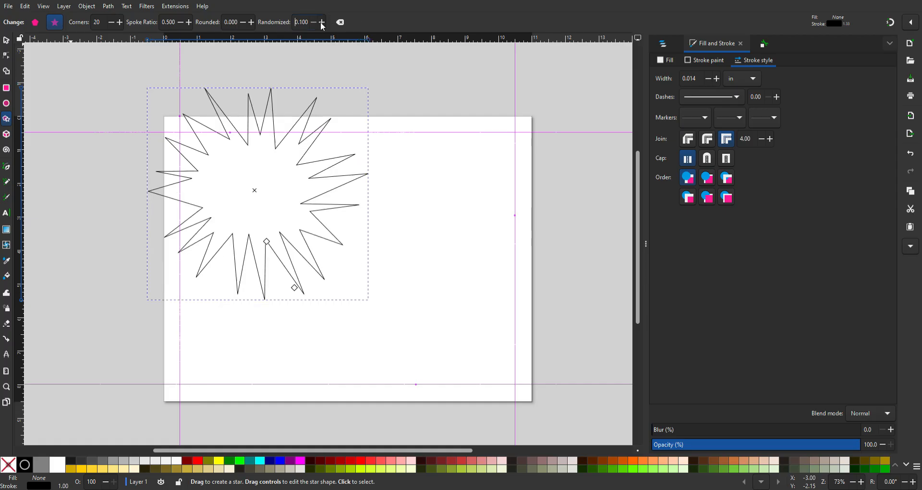
pyautogui.click(322, 23)
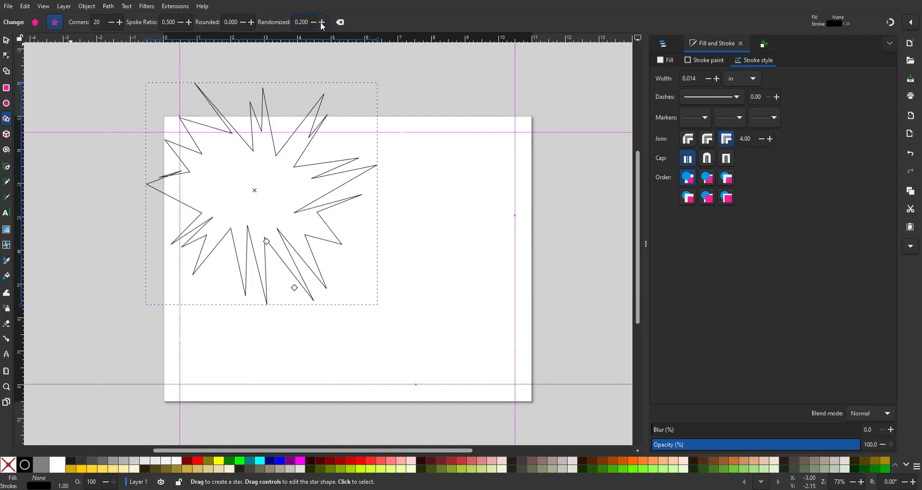
pyautogui.click(314, 23)
pyautogui.click(315, 23)
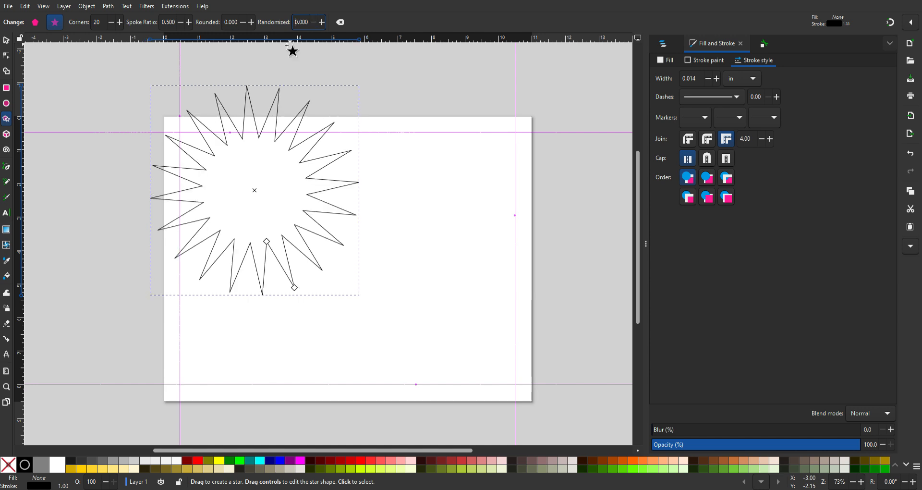
# Try spoke ratios of 0.64 and 1 on the star, and restore the ratio to 0.5
pyautogui.click(189, 23)
pyautogui.click(189, 22)
pyautogui.click(190, 22)
pyautogui.click(189, 22)
pyautogui.click(189, 23)
pyautogui.click(189, 22)
pyautogui.click(189, 22)
pyautogui.click(189, 22)
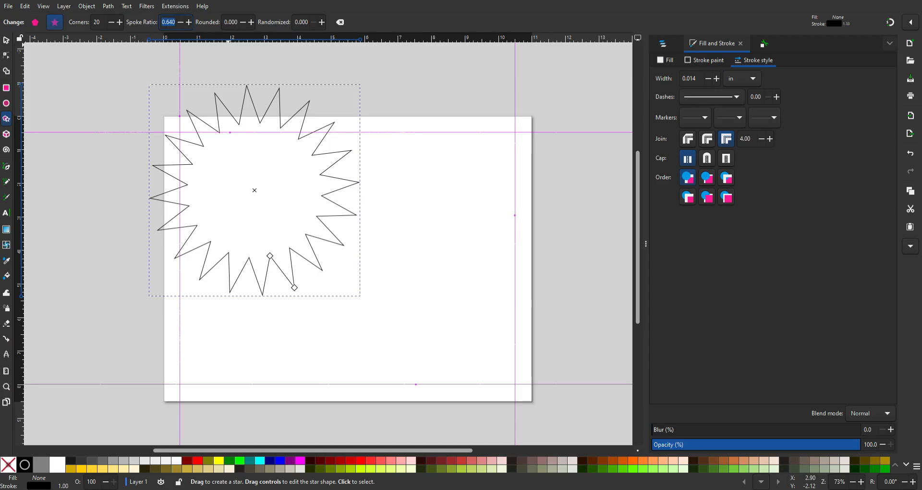
pyautogui.write('1')
pyautogui.press('Return')
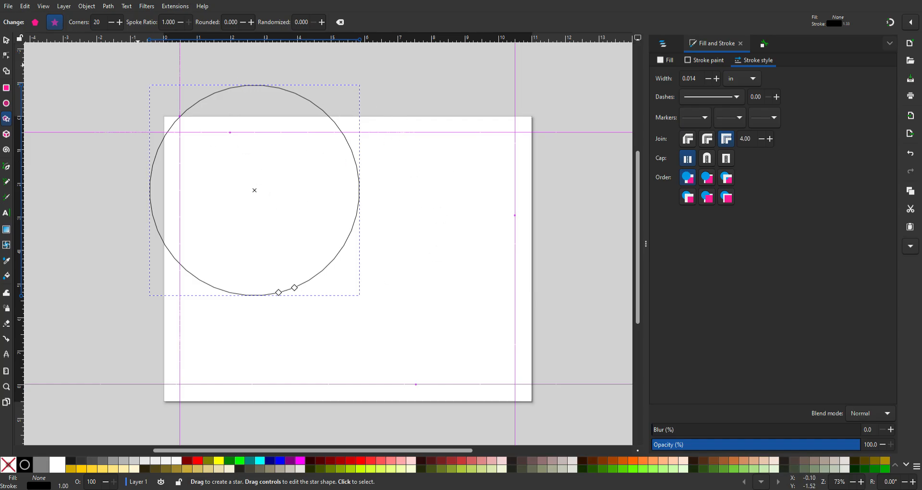
pyautogui.moveTo(176, 23); pyautogui.dragTo(137, 19)
pyautogui.write('.5')
pyautogui.press('Return')
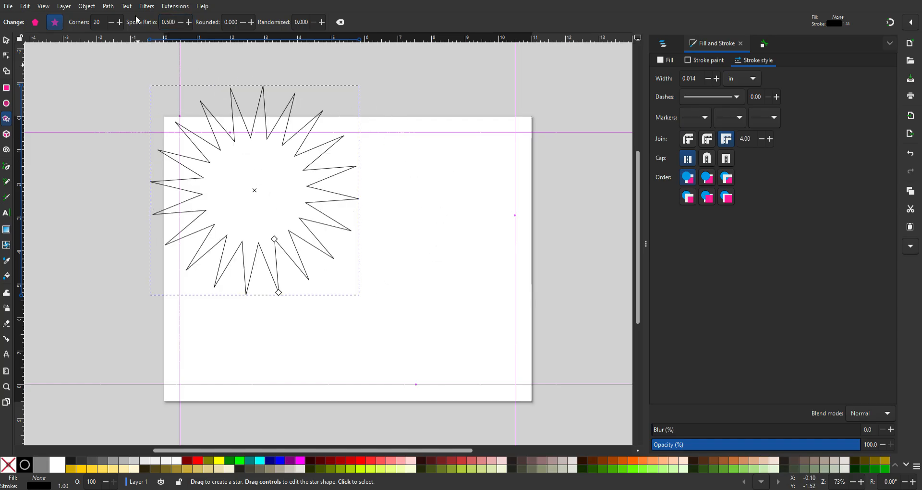
# Move the star onto the middle of the page, at about X 1.94 and Y 0.75 in
pyautogui.click(6, 41)
pyautogui.moveTo(309, 139); pyautogui.dragTo(391, 200)
pyautogui.moveTo(392, 205); pyautogui.dragTo(393, 205)
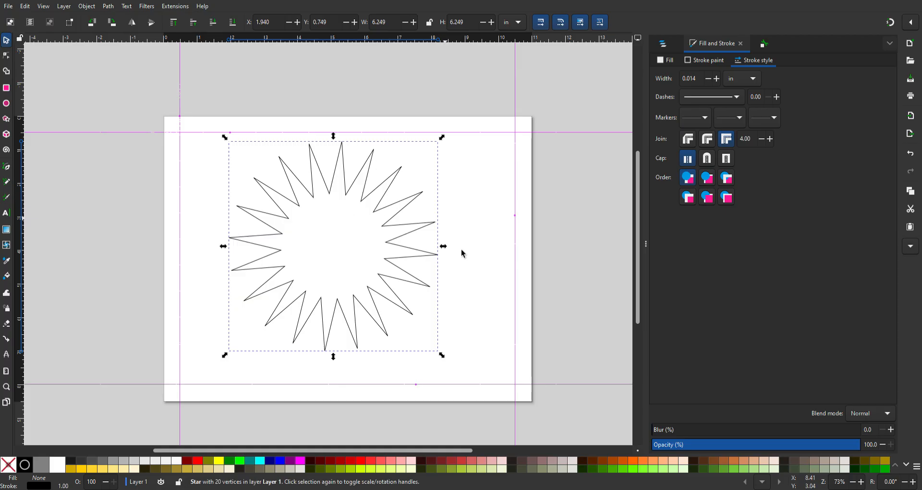
# Reshape the star with its node handles, shrinking and enlarging the inner radius and twisting the tips counterclockwise
pyautogui.click(6, 56)
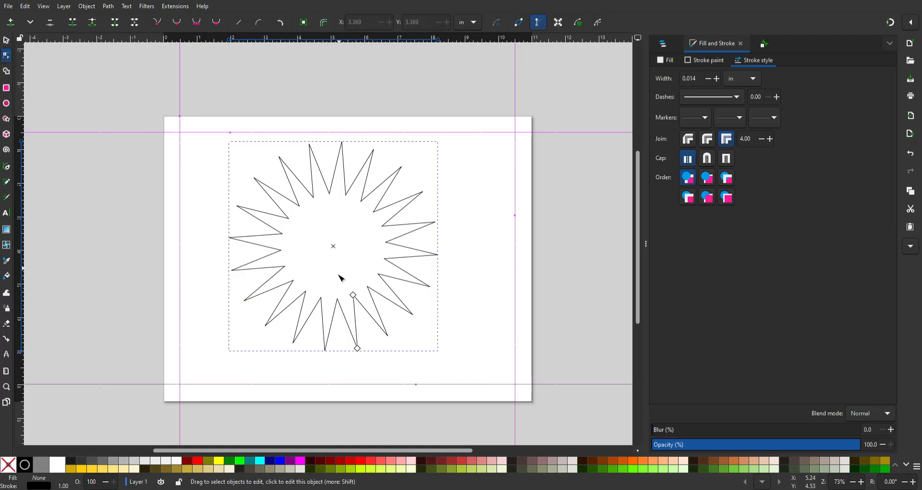
pyautogui.moveTo(354, 296); pyautogui.dragTo(363, 275)
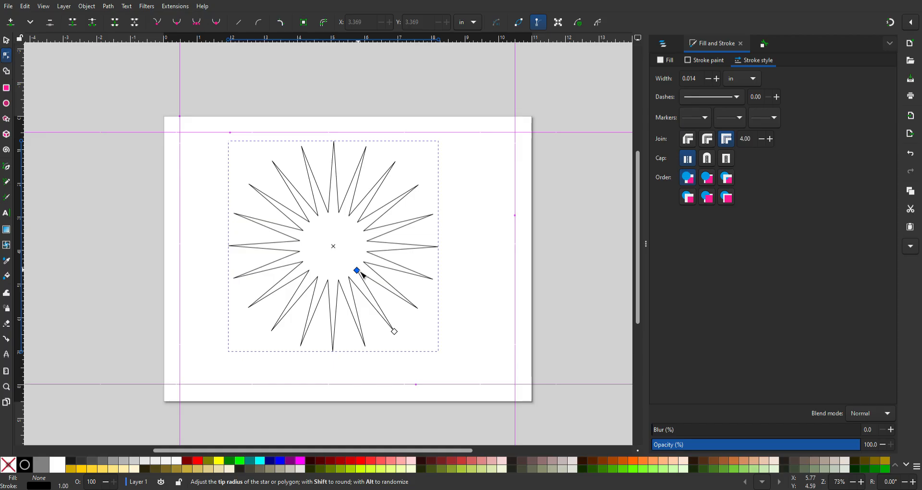
pyautogui.moveTo(362, 274); pyautogui.dragTo(383, 290)
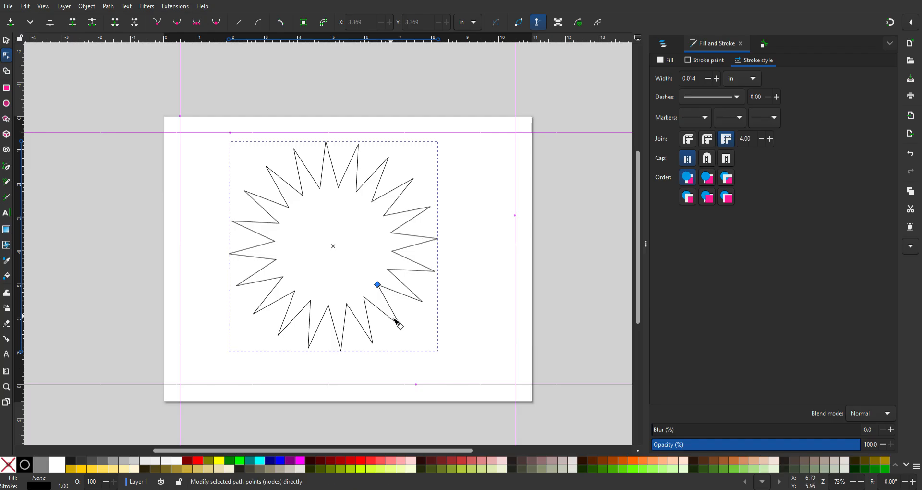
pyautogui.moveTo(399, 327); pyautogui.dragTo(421, 307)
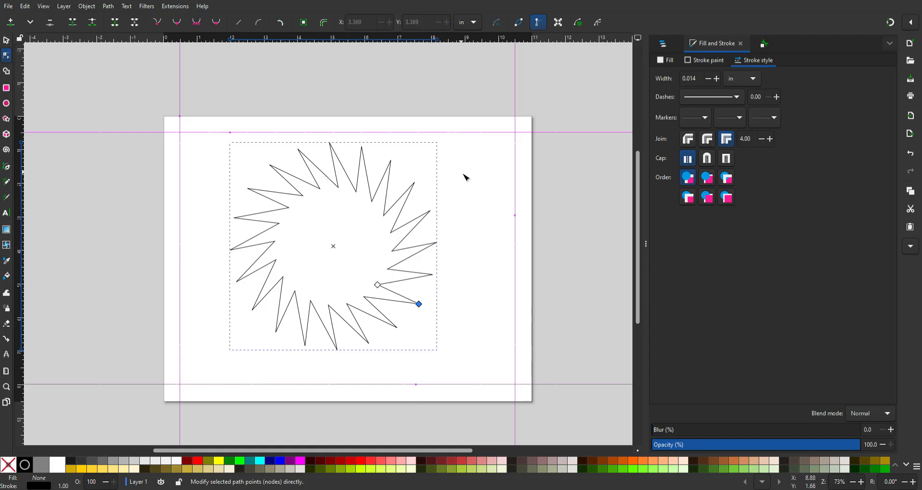
pyautogui.click(6, 40)
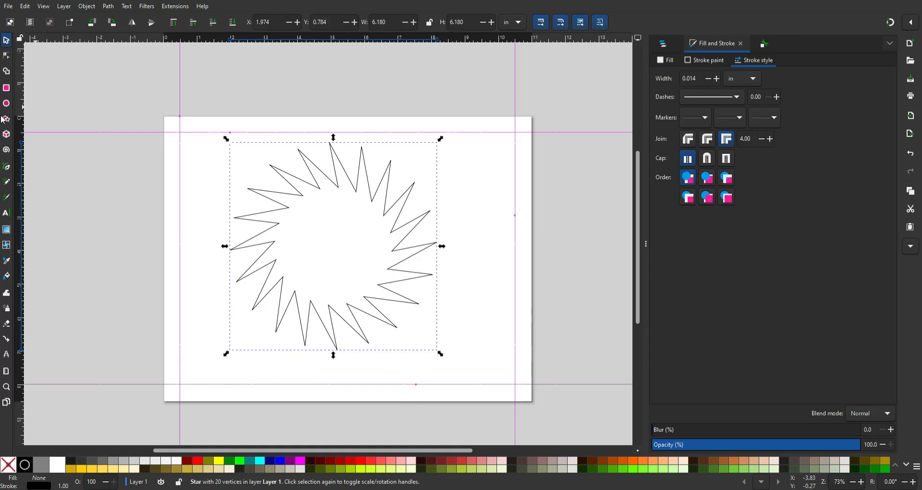
# Convert the twisted star to a path to expose its individual nodes, and undo the conversion
pyautogui.click(6, 56)
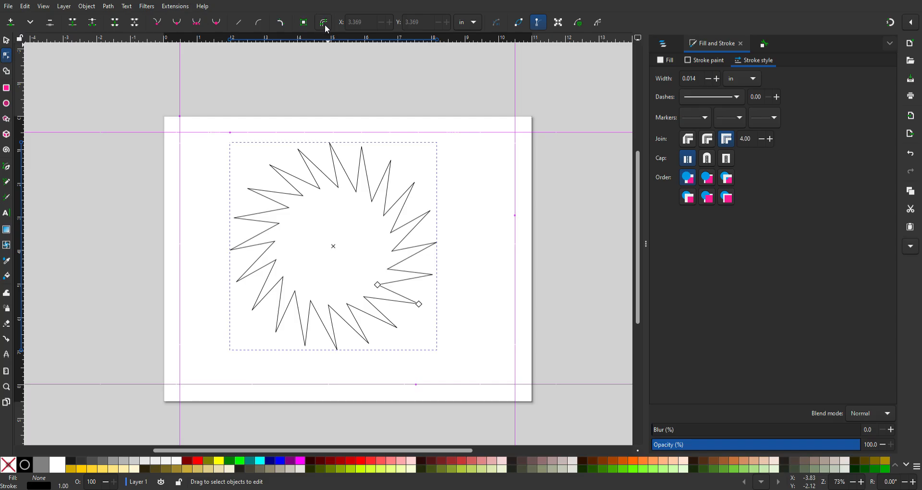
pyautogui.click(304, 23)
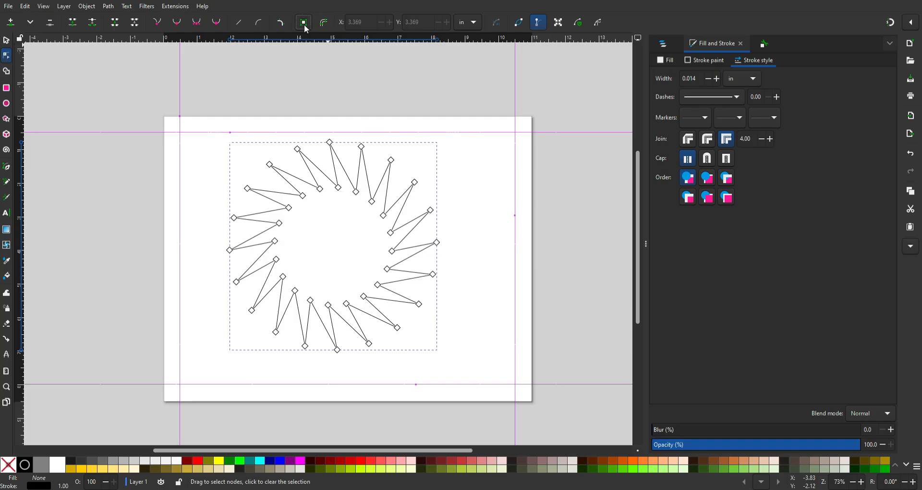
pyautogui.click(314, 57)
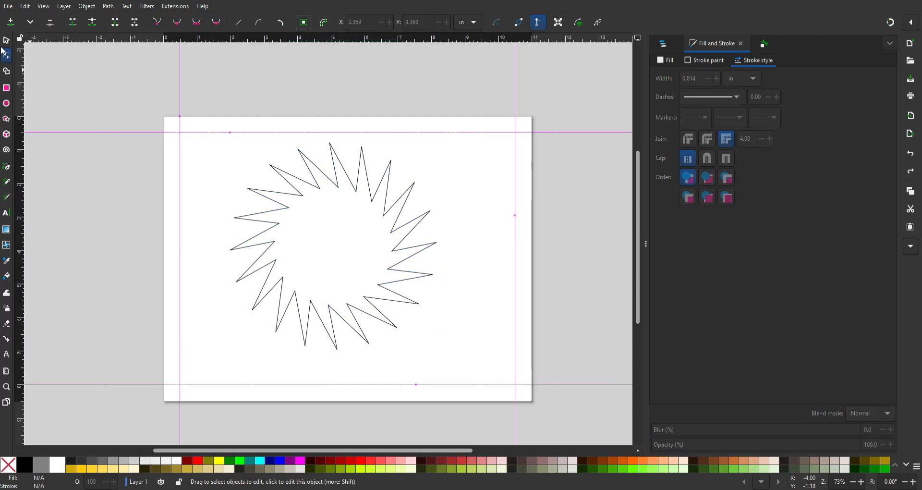
# Reselect the star and use its tip handle to twist the points clockwise
pyautogui.click(7, 39)
pyautogui.click(309, 158)
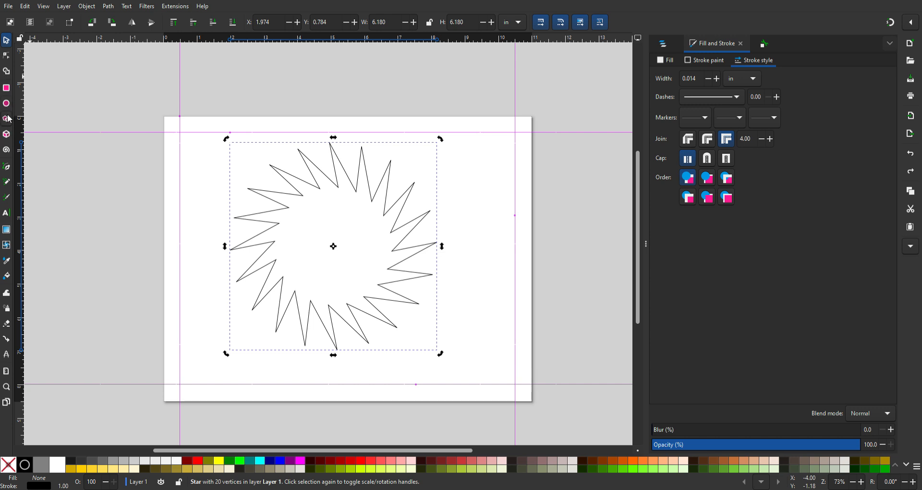
pyautogui.click(6, 55)
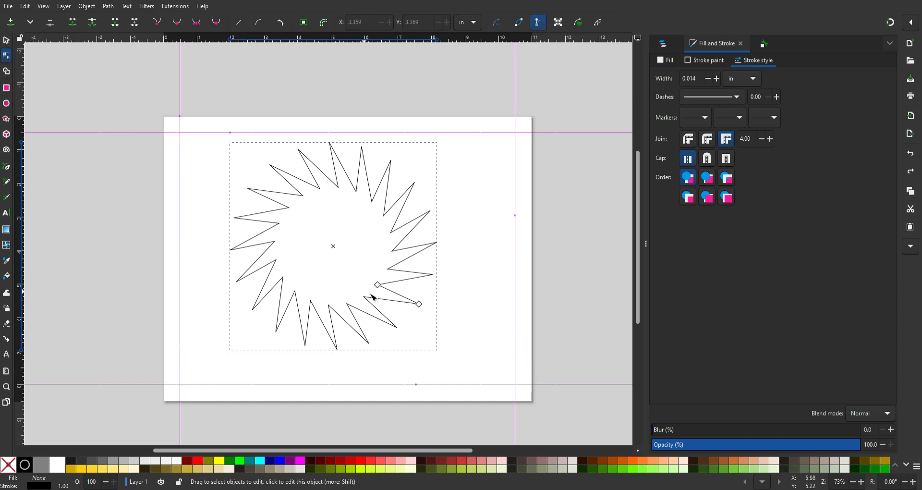
pyautogui.moveTo(419, 304); pyautogui.dragTo(380, 348)
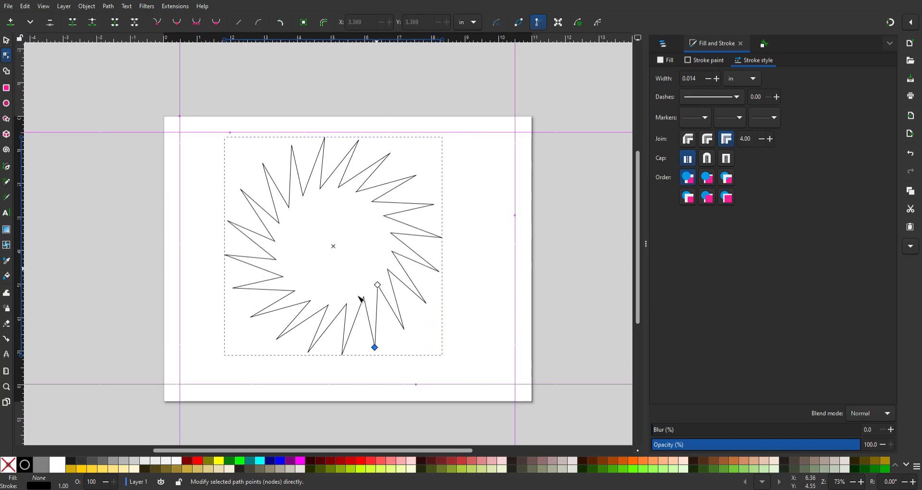
# Convert the star to a path and move four inner nodes along its upper-right side outward individually
pyautogui.click(304, 23)
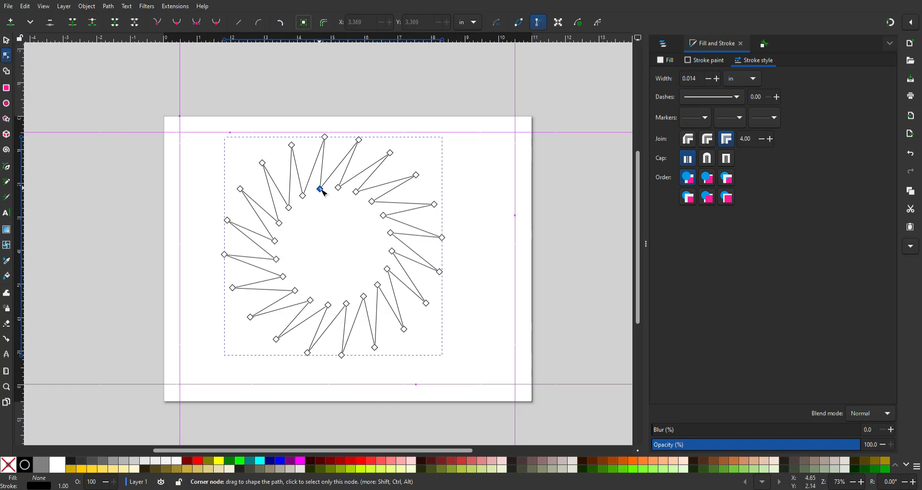
pyautogui.moveTo(323, 196); pyautogui.dragTo(336, 165)
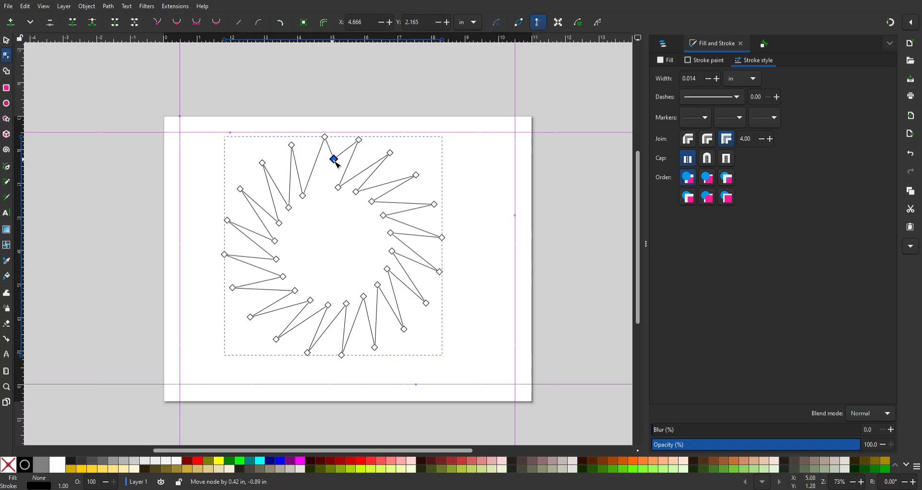
pyautogui.moveTo(356, 192); pyautogui.dragTo(391, 173)
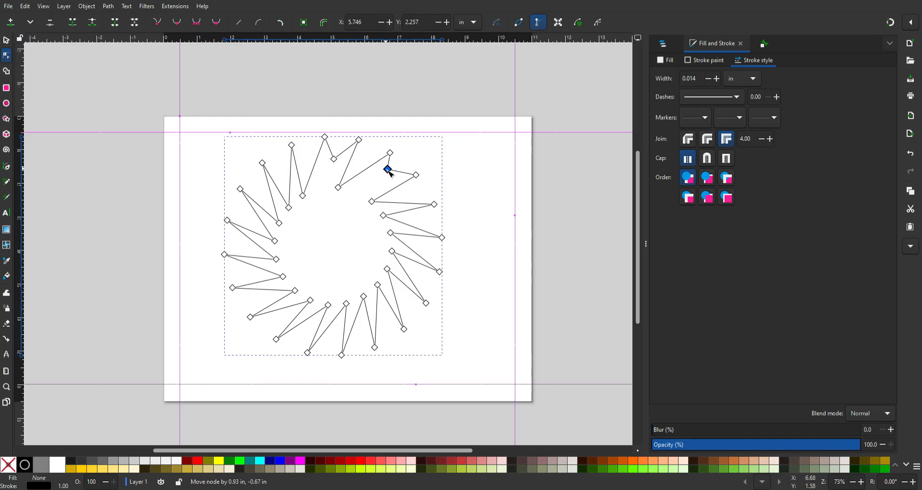
pyautogui.moveTo(372, 202); pyautogui.dragTo(412, 193)
pyautogui.moveTo(386, 220); pyautogui.dragTo(419, 224)
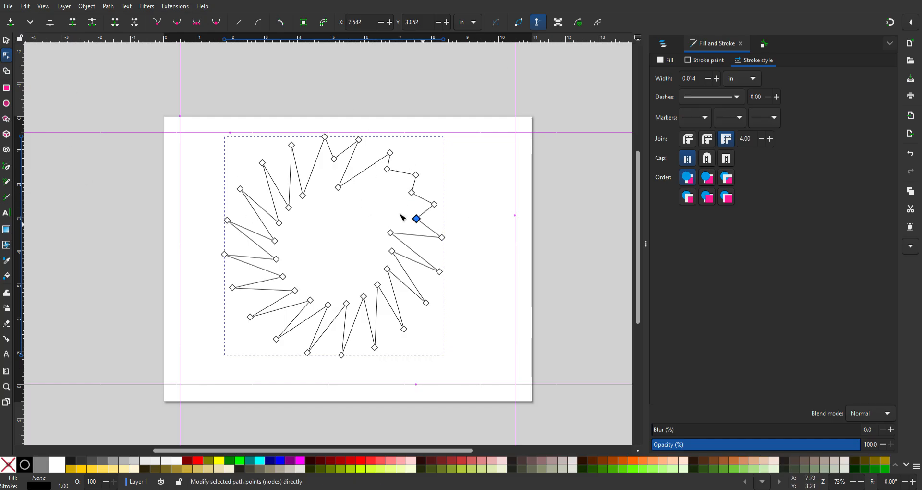
# Delete the jagged star-shaped path from the page
pyautogui.click(6, 40)
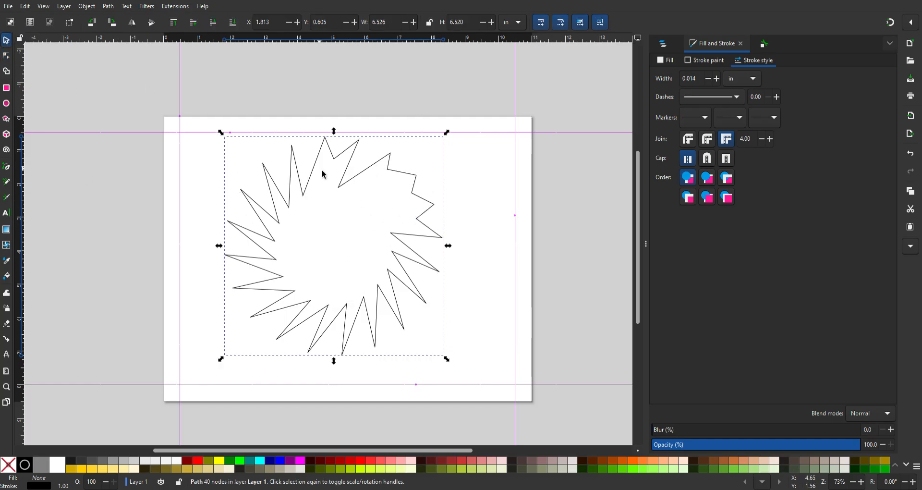
pyautogui.press('Delete')
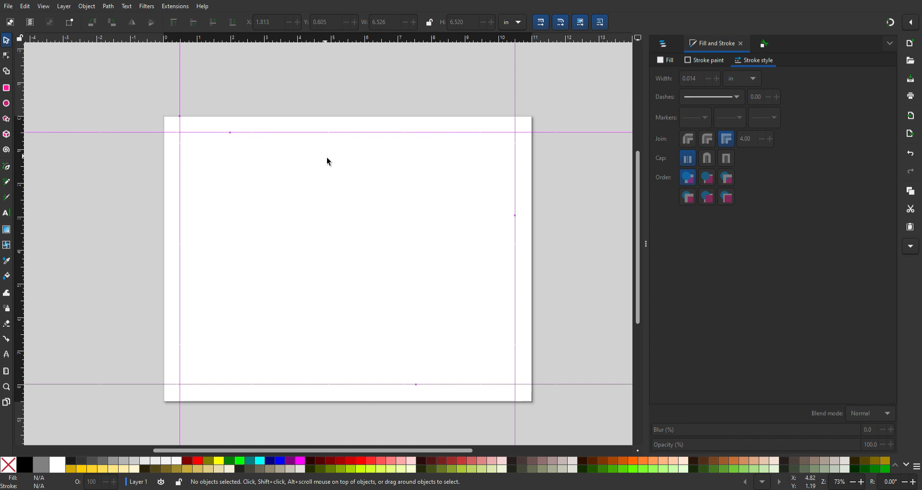
# Draw a rounded rectangle about 4.06 by 4.13 in on the page and flatten the vertical rounding of its corners
pyautogui.click(6, 89)
pyautogui.moveTo(232, 176); pyautogui.dragTo(369, 315)
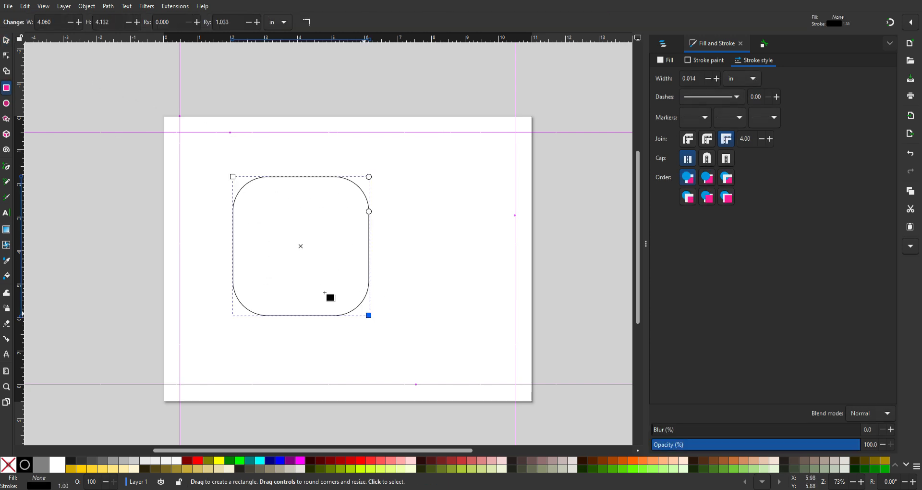
pyautogui.click(6, 56)
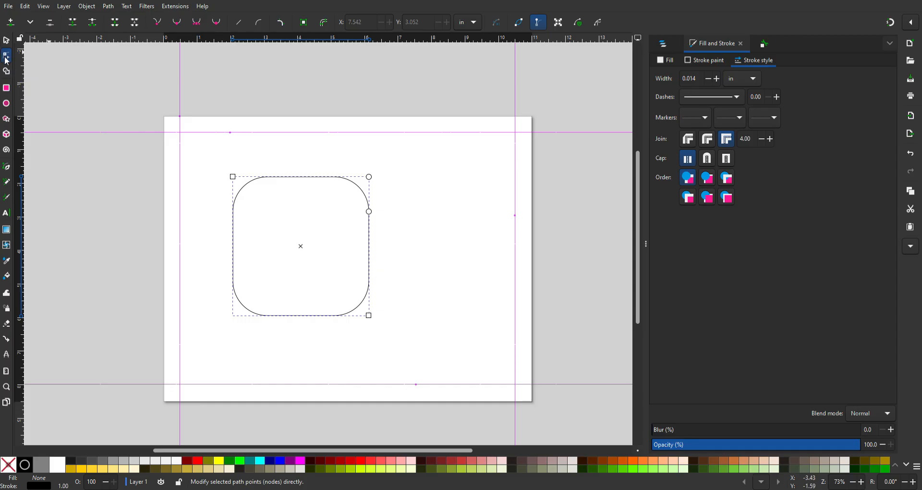
pyautogui.moveTo(368, 177); pyautogui.dragTo(375, 200)
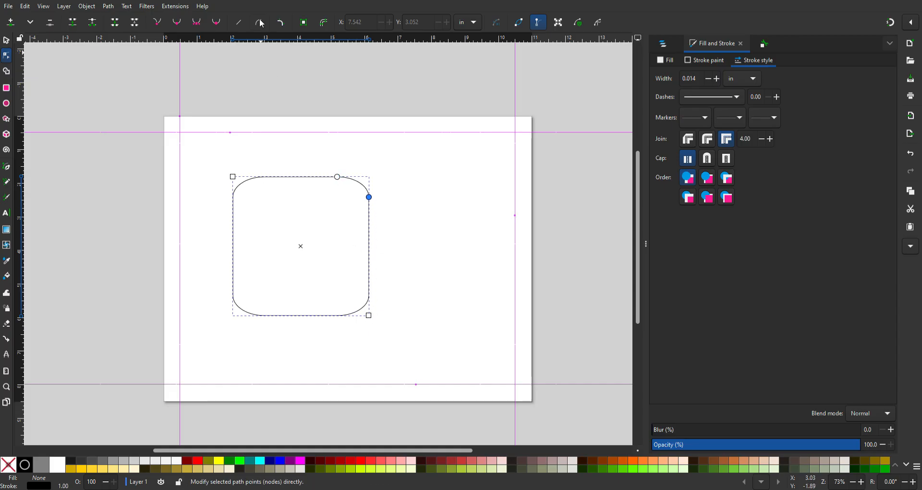
# Convert the rounded rectangle to a path and pull its upper-right node and curve outward into an asymmetric bulge
pyautogui.click(304, 24)
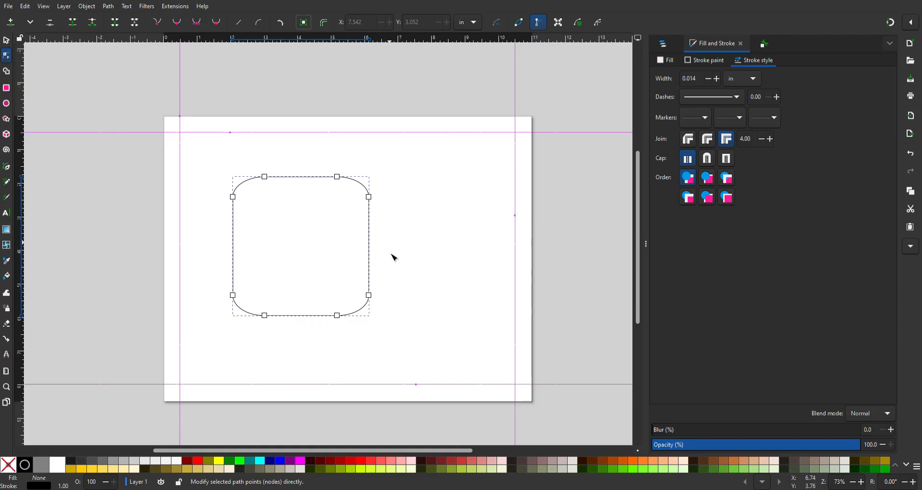
pyautogui.moveTo(372, 199); pyautogui.dragTo(429, 188)
pyautogui.moveTo(385, 222); pyautogui.dragTo(419, 257)
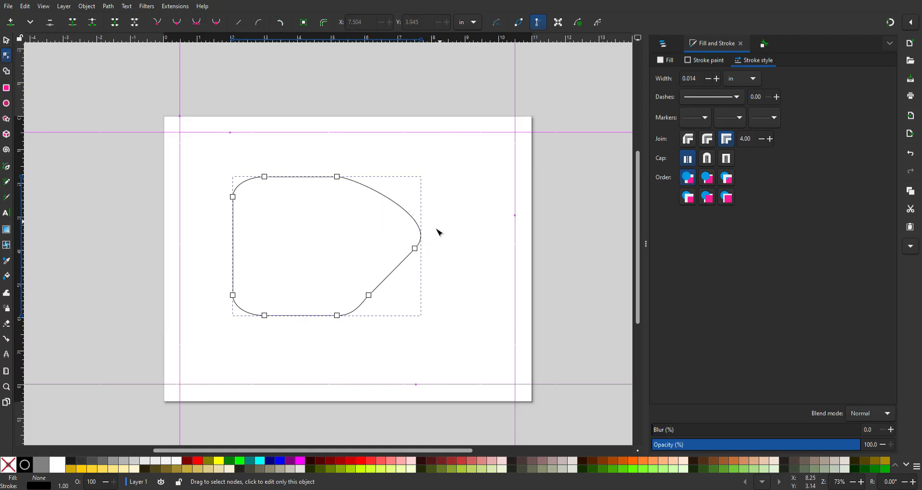
pyautogui.moveTo(444, 217)
pyautogui.mouseDown()
pyautogui.moveTo(445, 197)
pyautogui.moveTo(438, 224)
pyautogui.moveTo(426, 204)
pyautogui.moveTo(454, 197)
pyautogui.moveTo(447, 215)
pyautogui.mouseUp()
pyautogui.moveTo(359, 183); pyautogui.dragTo(418, 184)
pyautogui.click(234, 139)
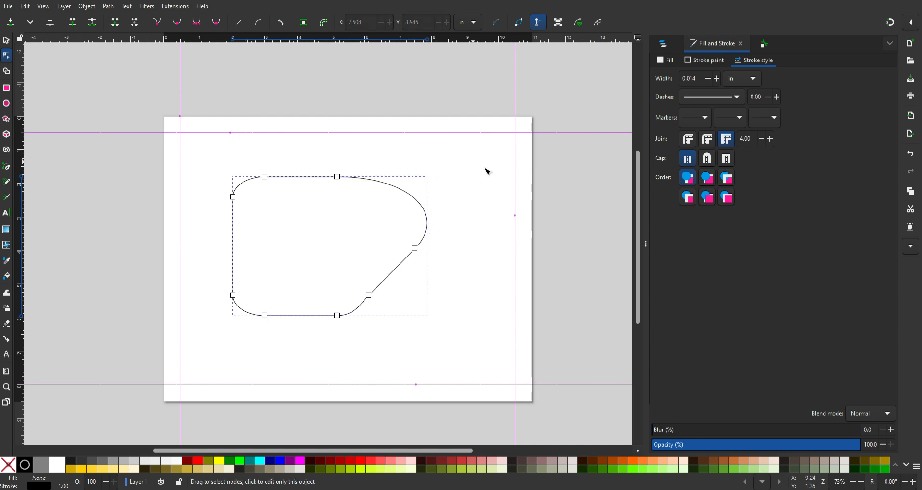
# Delete the reshaped rectangle path
pyautogui.press('s')
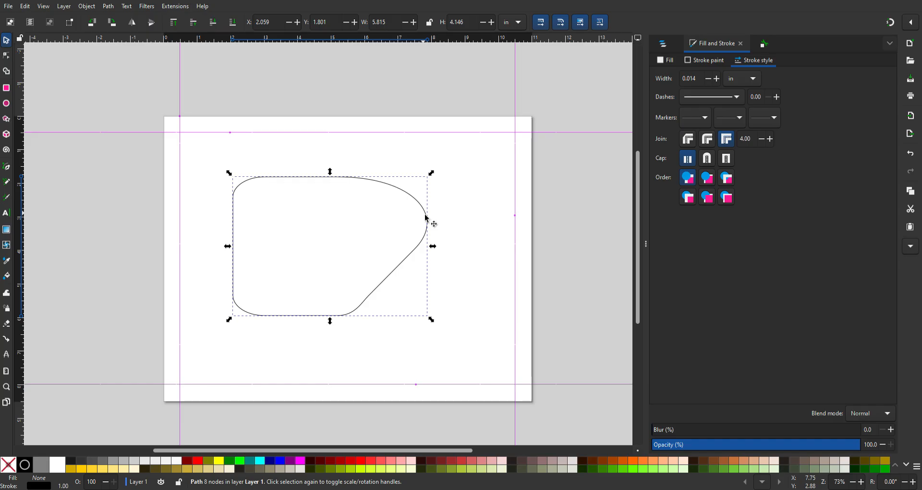
pyautogui.press('Delete')
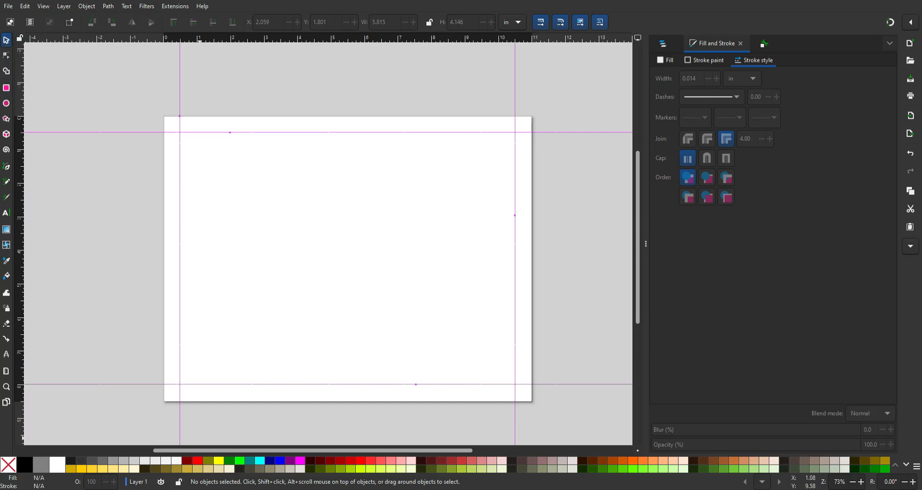
# Paste the copied circle and thick rounded rectangle onto the page and delete them again
pyautogui.rightClick(235, 168)
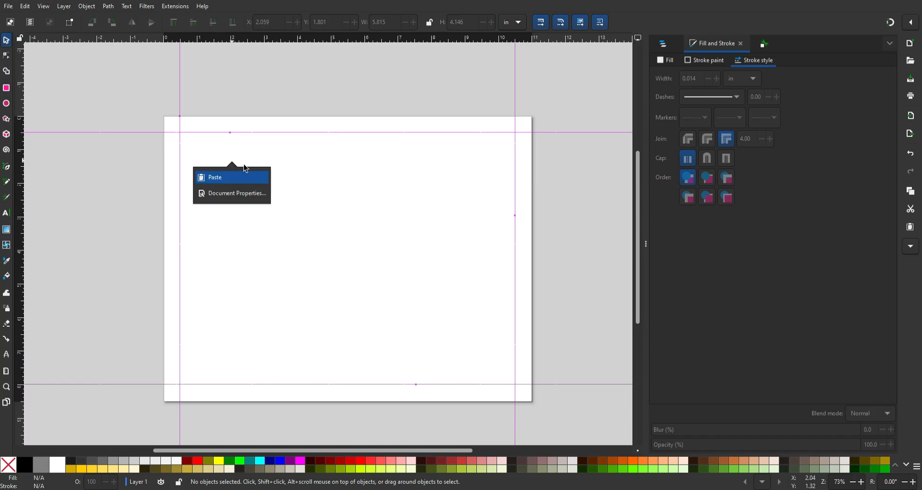
pyautogui.click(246, 178)
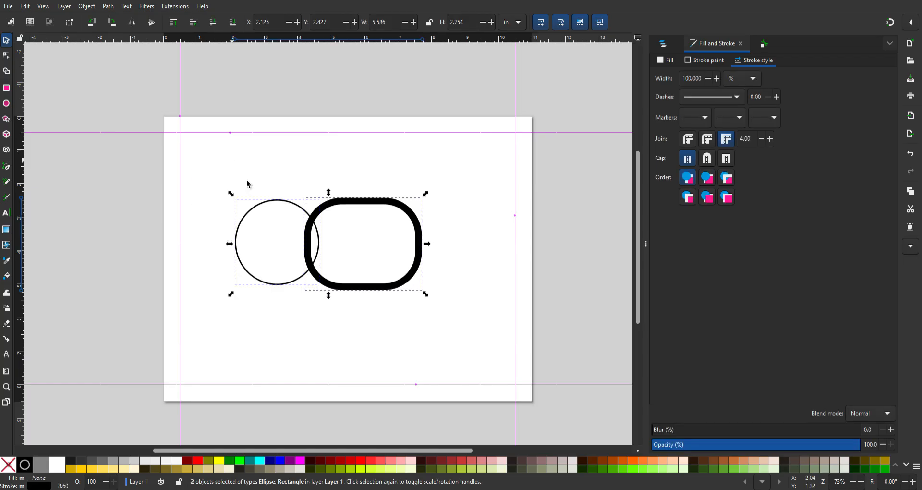
pyautogui.press('Delete')
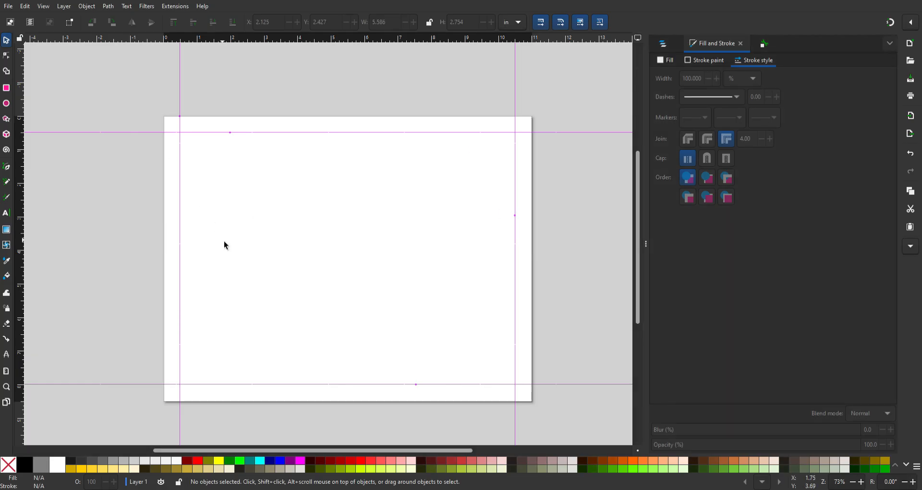
# Paste the copied cat image and place it near the middle of the page
pyautogui.press('ctrl')
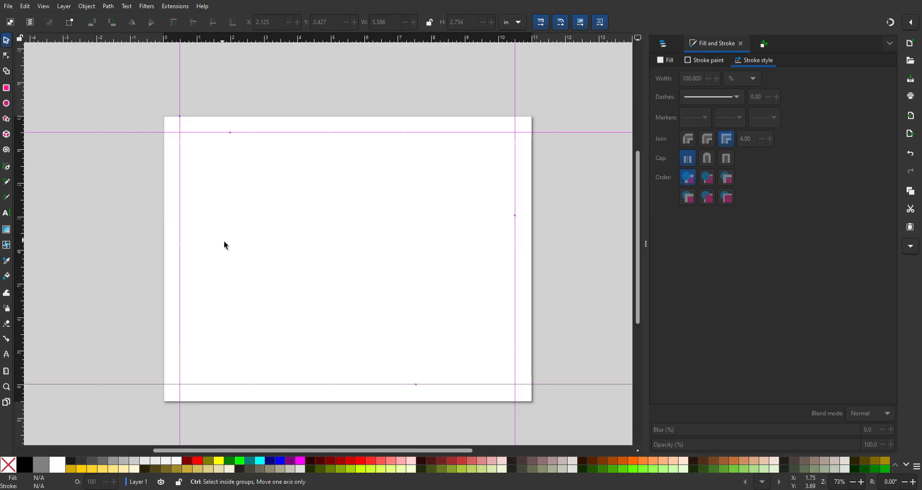
pyautogui.hotkey('ctrl', 'v')
pyautogui.moveTo(280, 224); pyautogui.dragTo(388, 234)
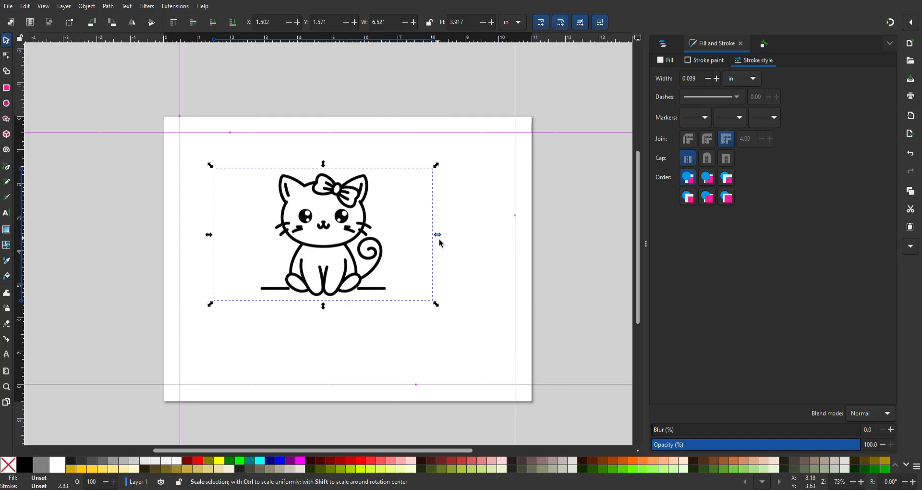
# Shift the cat image slightly and narrow it to about 5.7 in wide while keeping its height
pyautogui.moveTo(374, 219)
pyautogui.mouseDown()
pyautogui.moveTo(413, 214)
pyautogui.moveTo(338, 245)
pyautogui.moveTo(361, 227)
pyautogui.mouseUp()
pyautogui.moveTo(438, 249)
pyautogui.mouseDown()
pyautogui.moveTo(374, 251)
pyautogui.moveTo(426, 251)
pyautogui.moveTo(412, 255)
pyautogui.moveTo(426, 259)
pyautogui.mouseUp()
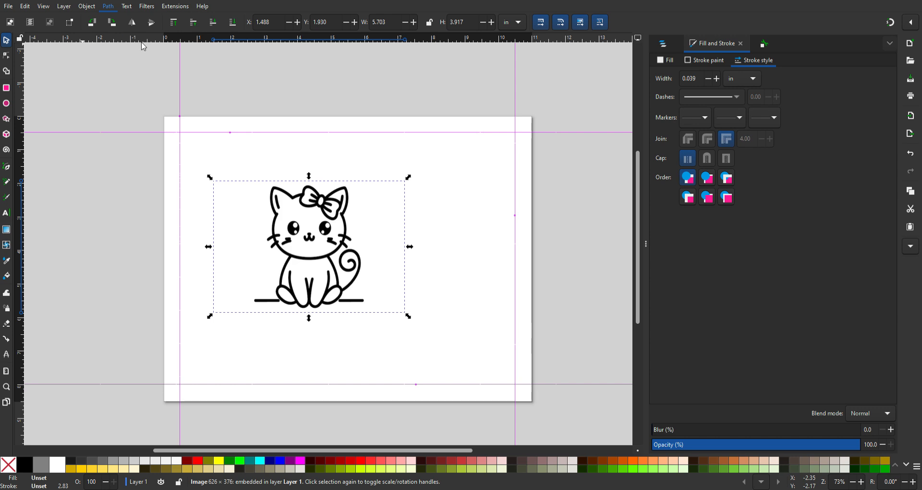
# Set up a single-scan brightness cutoff trace of the cat image without inversion, with Speckles 0 and Smooth corners 0.87
pyautogui.hotkey('shift', 'alt', 'b')
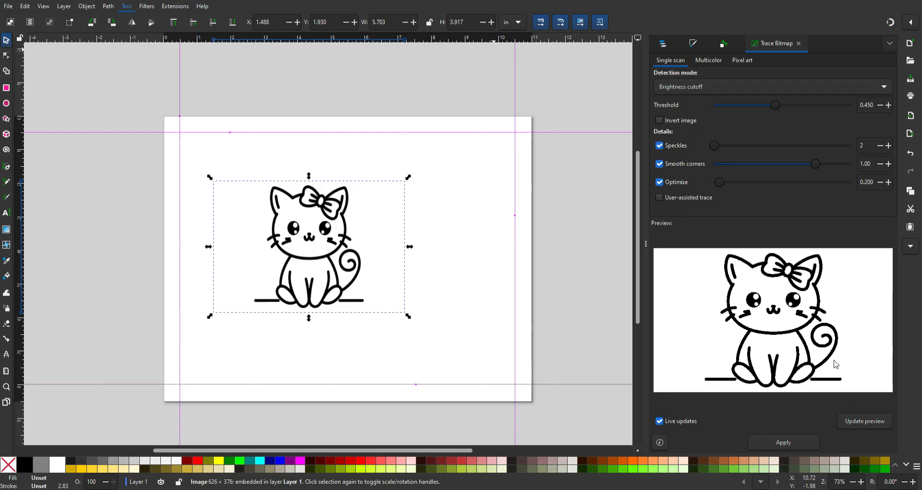
pyautogui.click(811, 444)
pyautogui.click(665, 122)
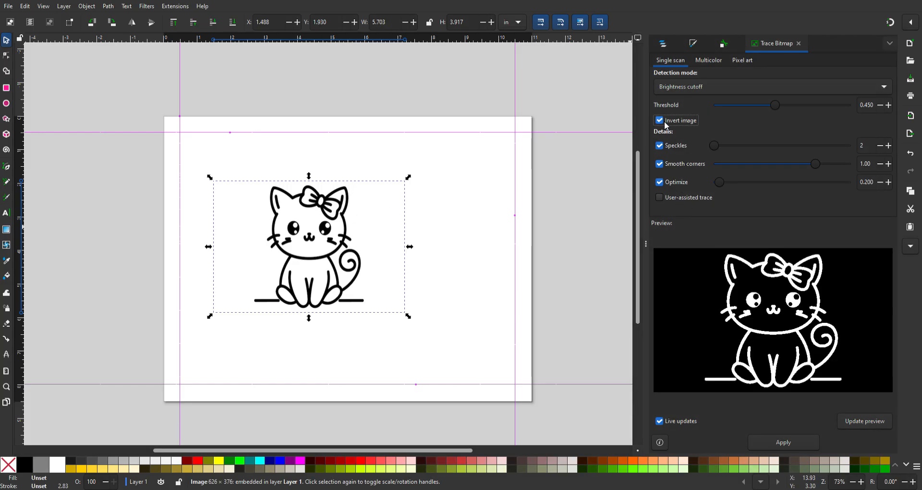
pyautogui.click(666, 122)
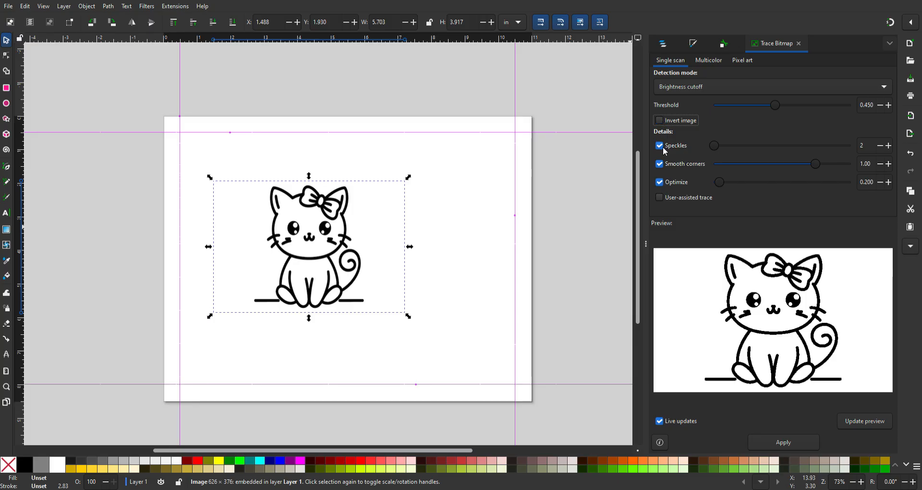
pyautogui.moveTo(714, 146); pyautogui.dragTo(680, 143)
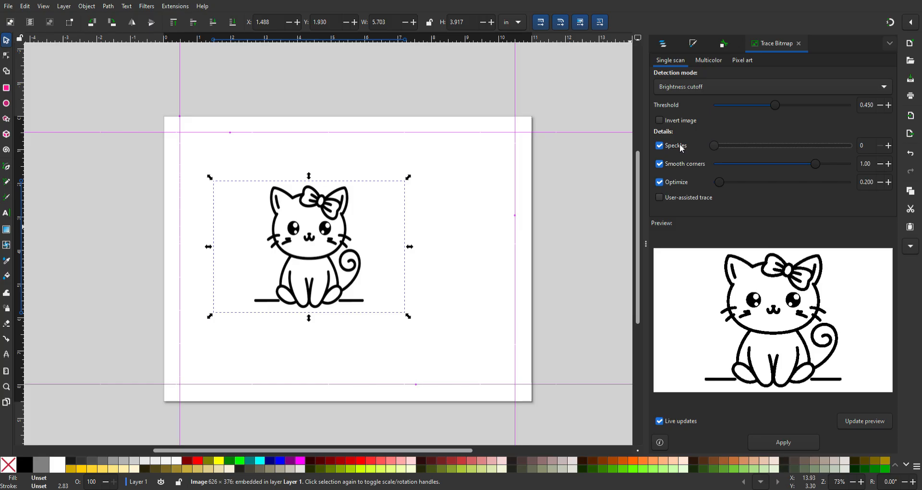
pyautogui.moveTo(816, 164)
pyautogui.mouseDown()
pyautogui.moveTo(774, 167)
pyautogui.moveTo(805, 165)
pyautogui.mouseUp()
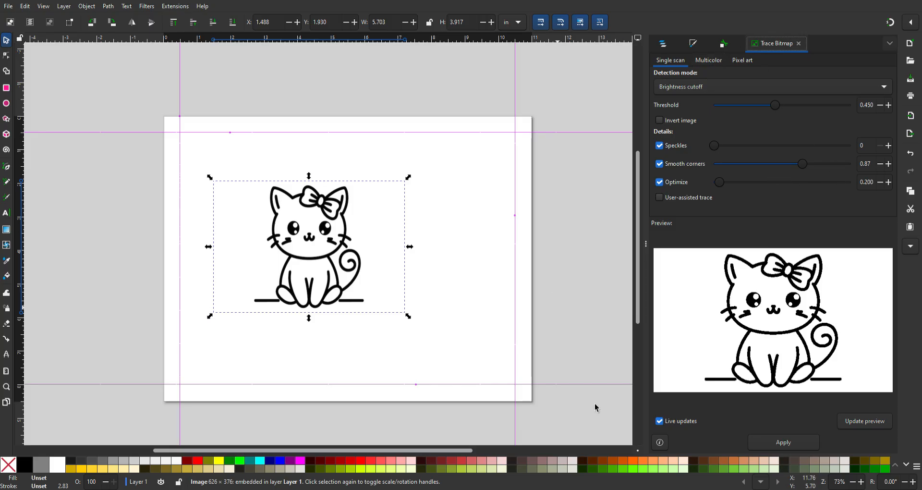
# Refresh the trace preview and trace the narrowed cat image into a vector path
pyautogui.click(859, 424)
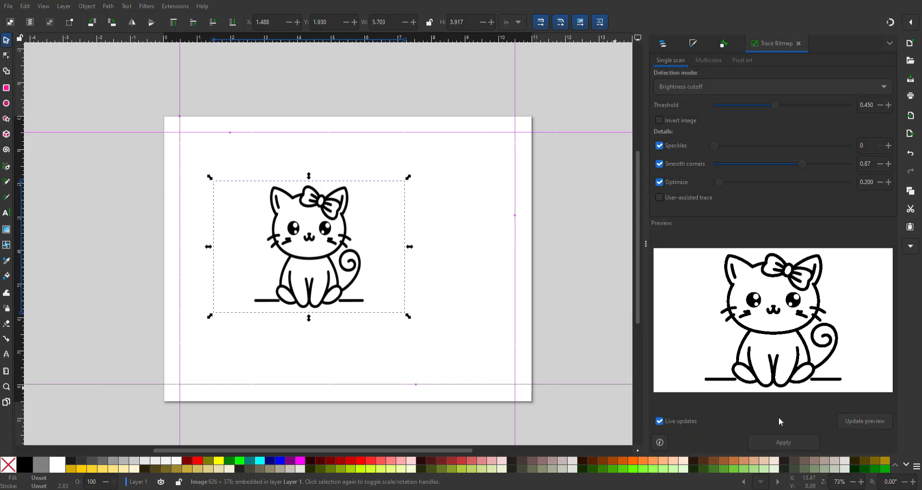
pyautogui.click(268, 245)
pyautogui.click(789, 445)
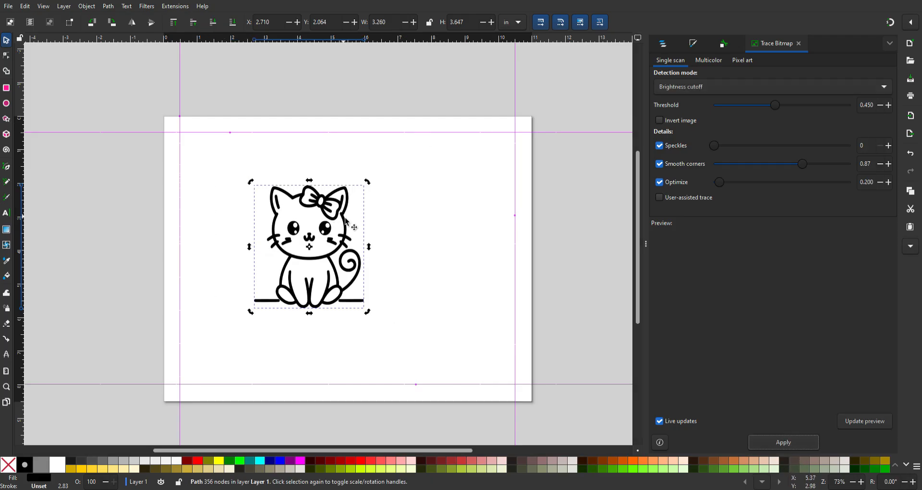
# Inspect the nodes of the traced cat path and return to object selection
pyautogui.press('n')
pyautogui.click(321, 205)
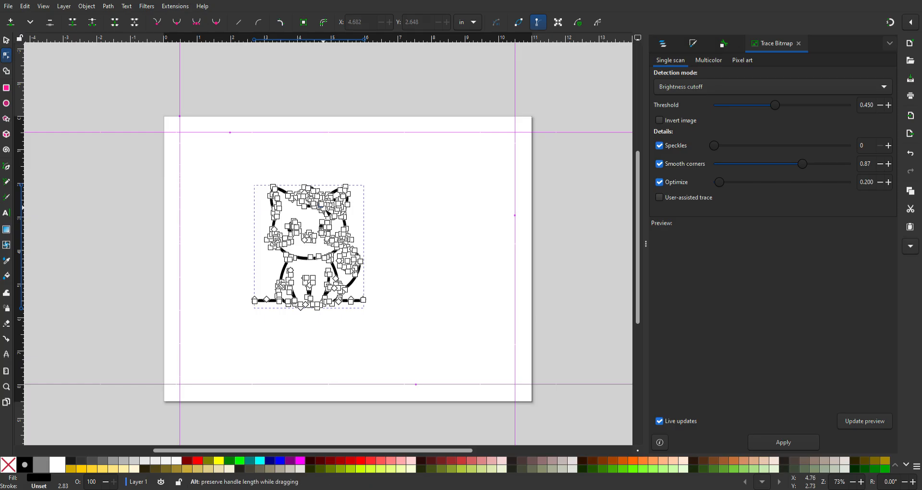
pyautogui.scroll(-2, 296, 206)
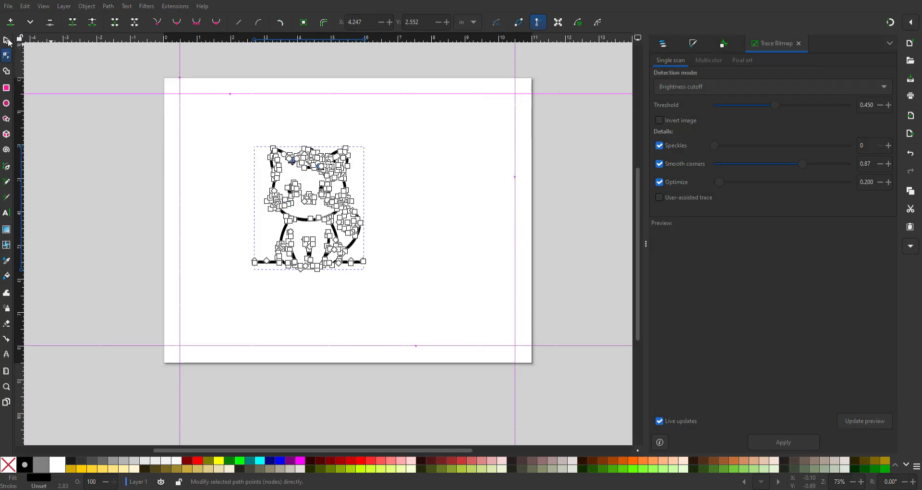
pyautogui.click(6, 40)
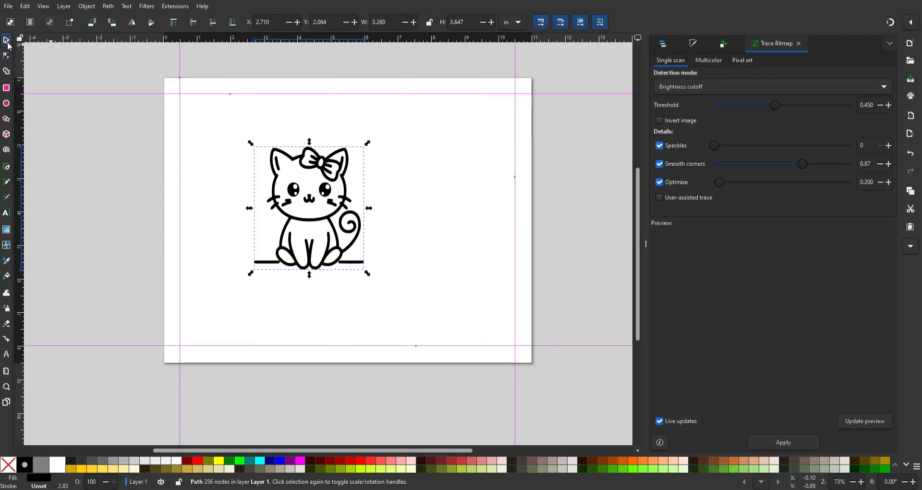
# Undo the cat's tracing and the narrowing of the image
pyautogui.click(435, 145)
pyautogui.moveTo(408, 151); pyautogui.dragTo(224, 246)
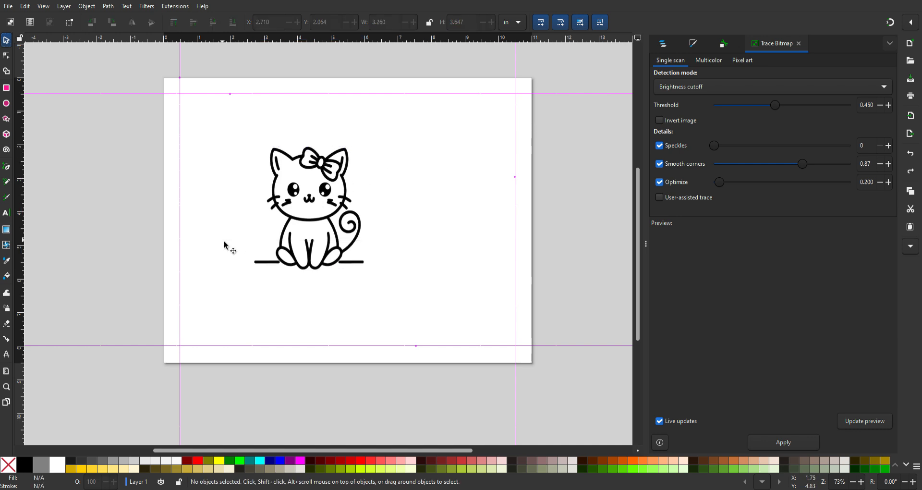
pyautogui.moveTo(391, 308); pyautogui.dragTo(190, 114)
pyautogui.hotkey('ctrl', 'z')
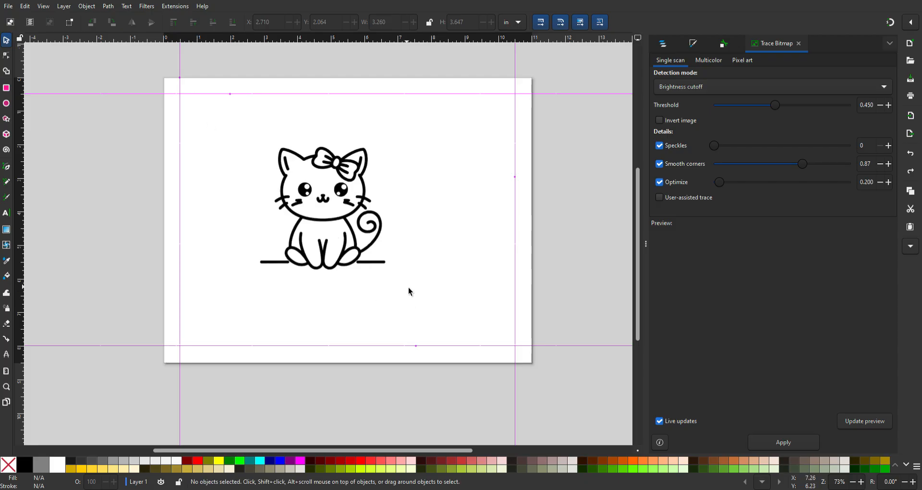
pyautogui.hotkey('ctrl', 'z')
# Reposition the full-width cat image on the page and trace it into a vector path with the current trace settings
pyautogui.moveTo(386, 164)
pyautogui.mouseDown()
pyautogui.moveTo(375, 160)
pyautogui.moveTo(416, 190)
pyautogui.moveTo(342, 158)
pyautogui.mouseUp()
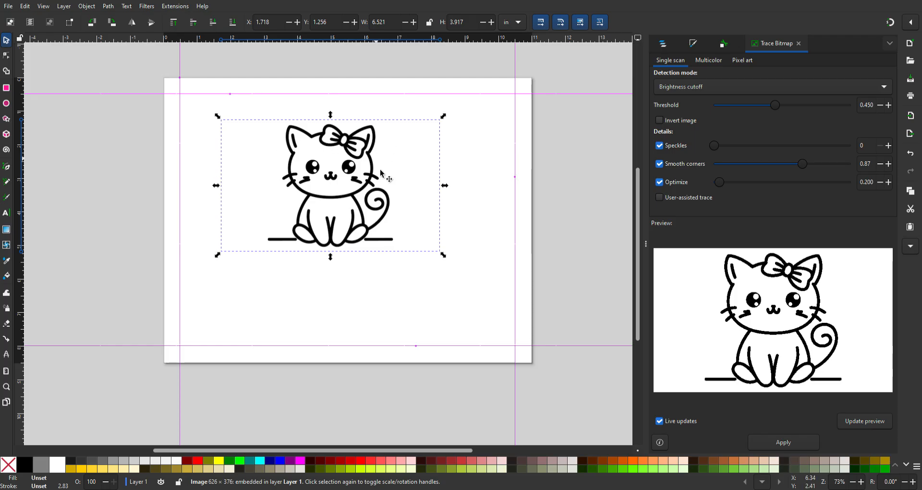
pyautogui.moveTo(319, 168); pyautogui.dragTo(341, 170)
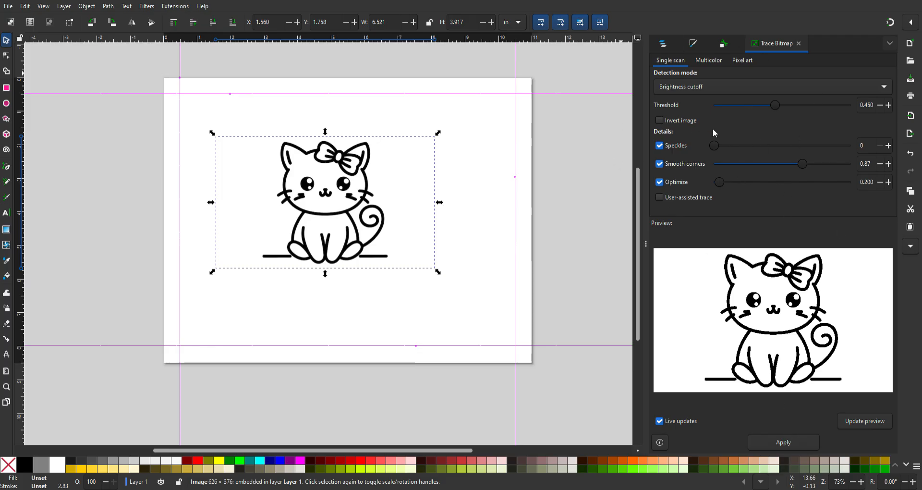
pyautogui.click(778, 446)
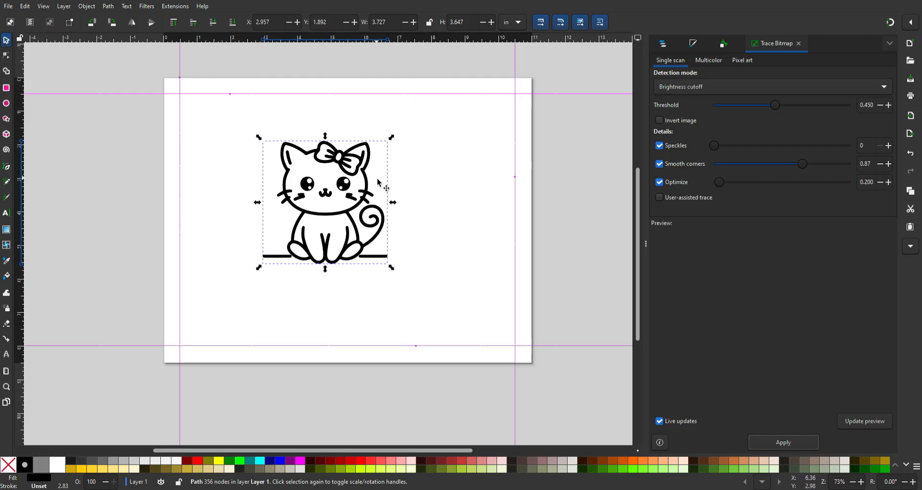
# Show the nodes of the traced cat and select several along the outer edge of the bow's left loop
pyautogui.click(9, 56)
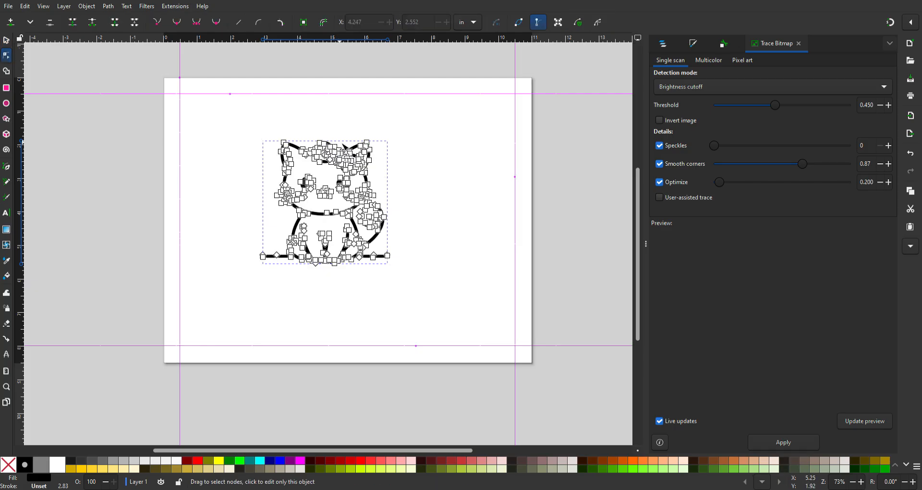
pyautogui.click(319, 146)
pyautogui.keyDown('shift'); pyautogui.click(321, 163); pyautogui.keyUp('shift')
pyautogui.keyDown('shift'); pyautogui.click(329, 163); pyautogui.keyUp('shift')
# Examine the node placement on the traced cat's bow, face and tail up close
pyautogui.scroll(-3, 338, 202)
pyautogui.scroll(5, 338, 201)
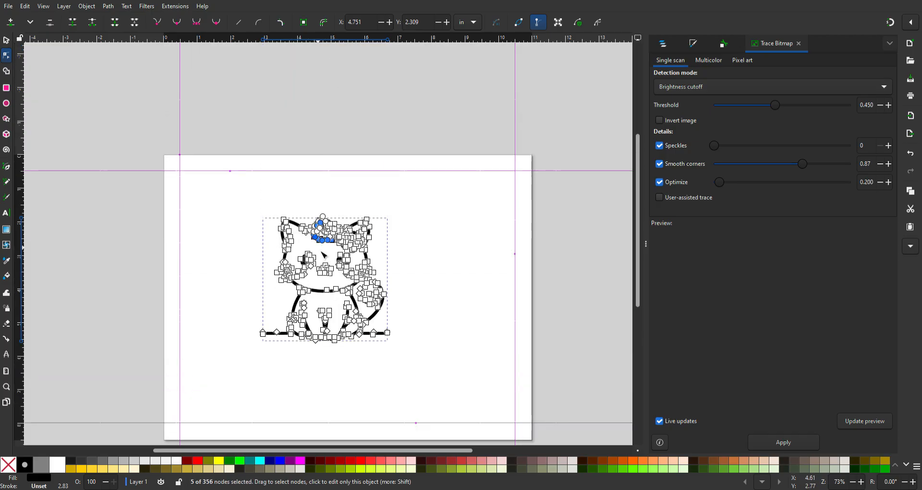
pyautogui.scroll(3, 321, 248)
pyautogui.scroll(-1, 283, 137)
pyautogui.scroll(-1, 285, 141)
pyautogui.scroll(3, 316, 219)
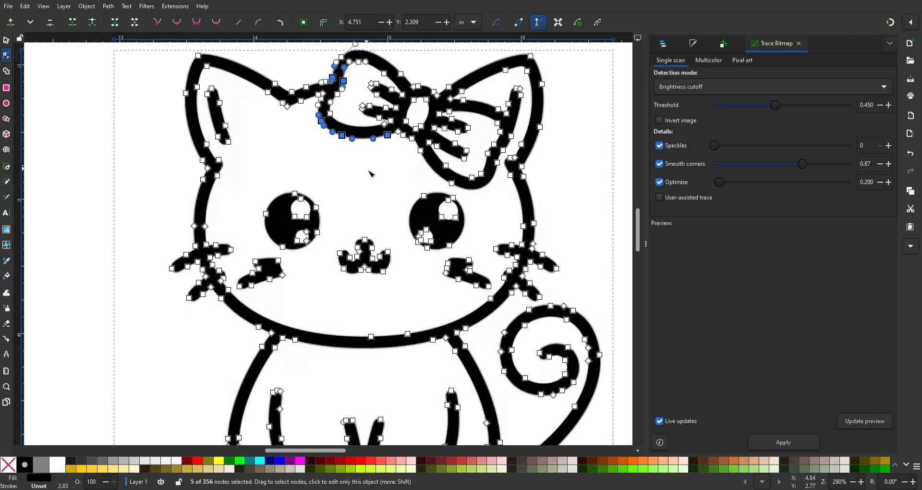
pyautogui.scroll(-3, 371, 174)
pyautogui.scroll(3, 370, 173)
pyautogui.scroll(-2, 371, 174)
pyautogui.scroll(1, 369, 175)
pyautogui.scroll(-1, 371, 175)
pyautogui.scroll(2, 371, 175)
pyautogui.scroll(-2, 370, 176)
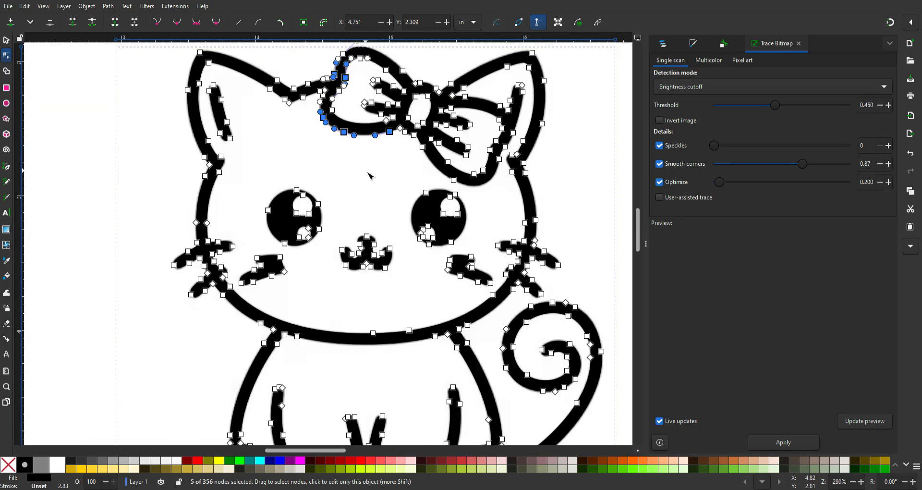
# Pull two nodes and a curve handle on the lower edge of the bow's left loop out over the face
pyautogui.scroll(1, 371, 175)
pyautogui.click(368, 173)
pyautogui.click(390, 141)
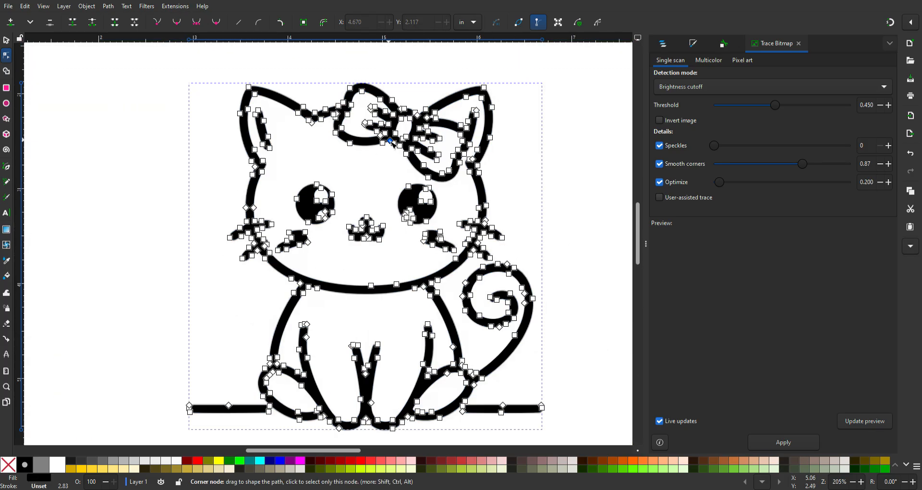
pyautogui.moveTo(392, 141); pyautogui.dragTo(378, 188)
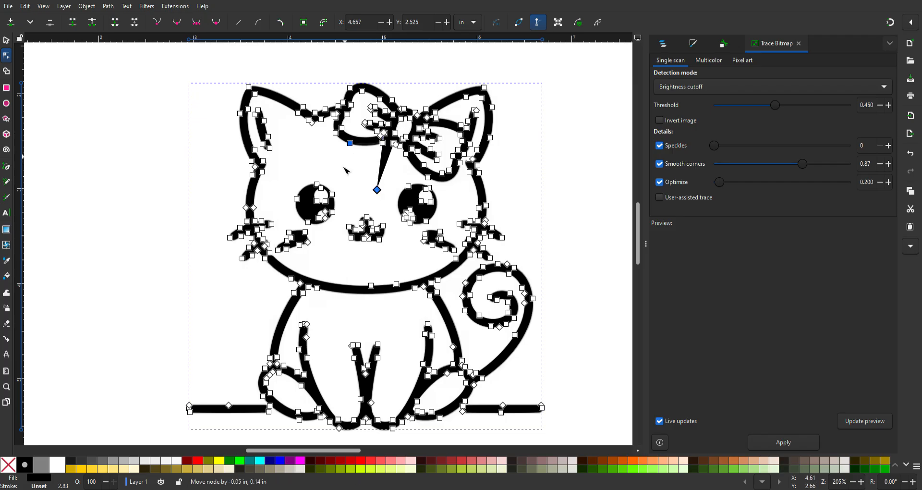
pyautogui.moveTo(349, 143); pyautogui.dragTo(337, 181)
pyautogui.moveTo(334, 129); pyautogui.dragTo(306, 136)
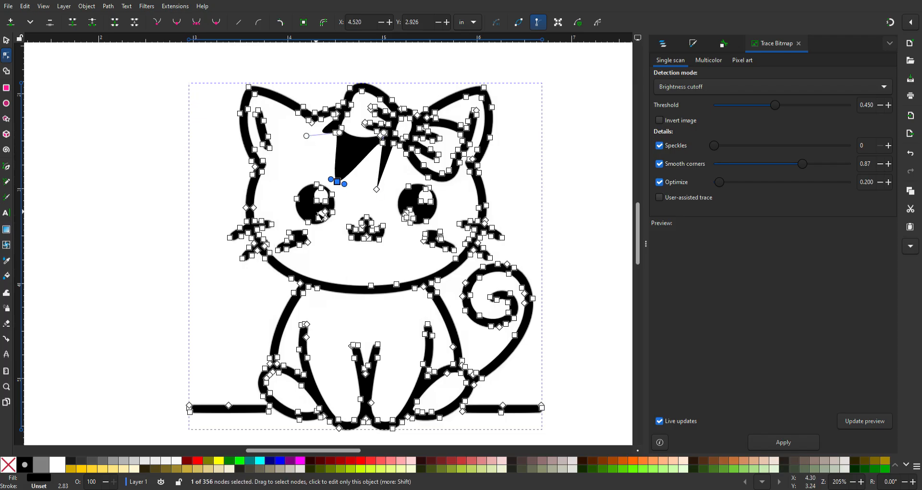
# Undo the node and handle moves on the bow
pyautogui.hotkey('ctrl', 'z')
pyautogui.hotkey('ctrl', 'z')
pyautogui.hotkey('ctrl', 'z')
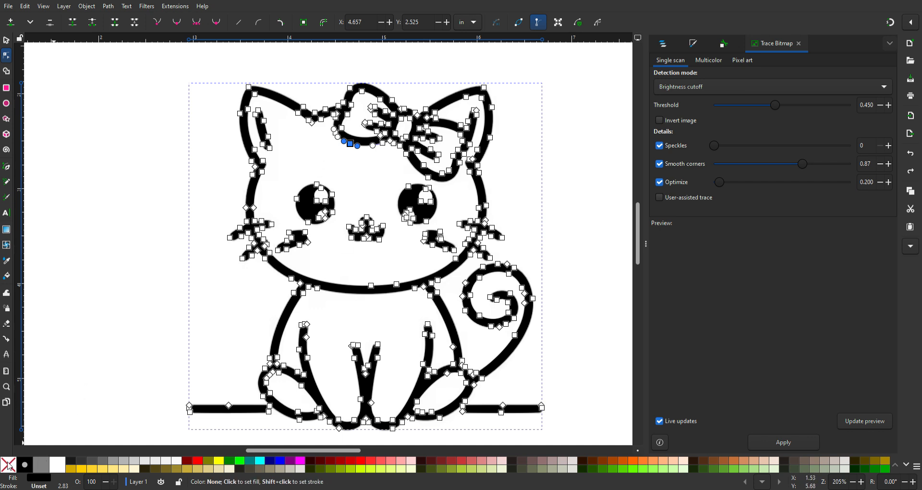
# Remove the traced cat's fill and fill it with black again
pyautogui.click(35, 480)
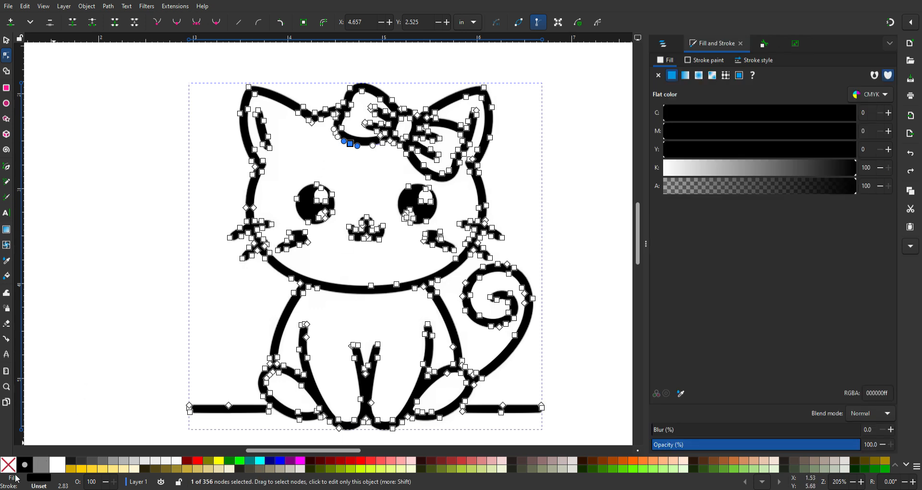
pyautogui.click(9, 459)
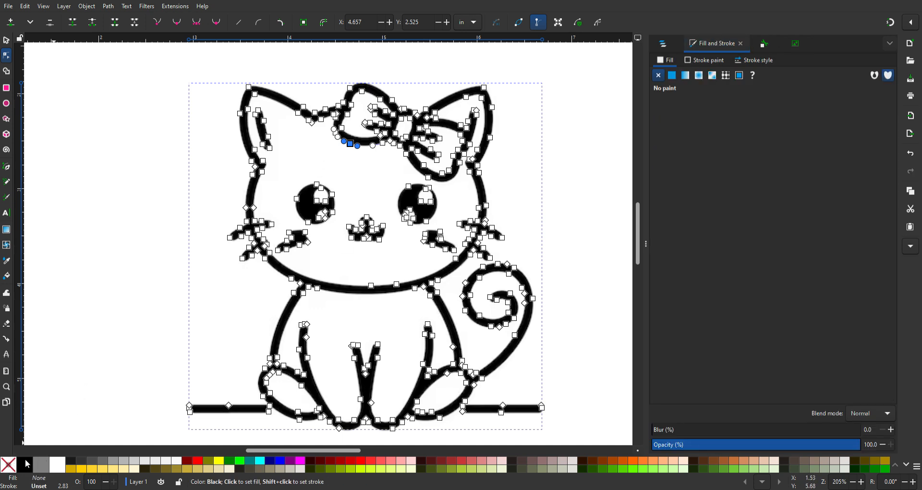
pyautogui.click(24, 464)
pyautogui.click(5, 39)
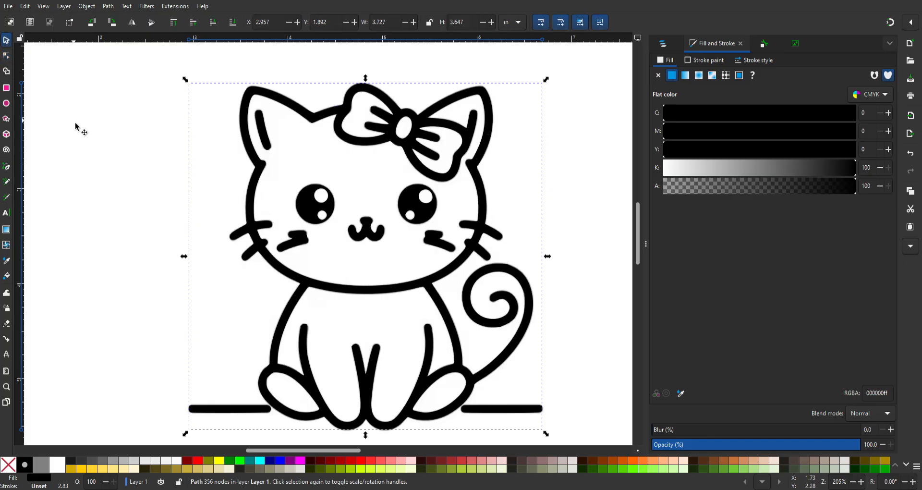
# Give the traced cat path a black stroke and no fill
pyautogui.click(514, 140)
pyautogui.click(425, 125)
pyautogui.keyDown('shift'); pyautogui.click(22, 464); pyautogui.keyUp('shift')
pyautogui.click(10, 464)
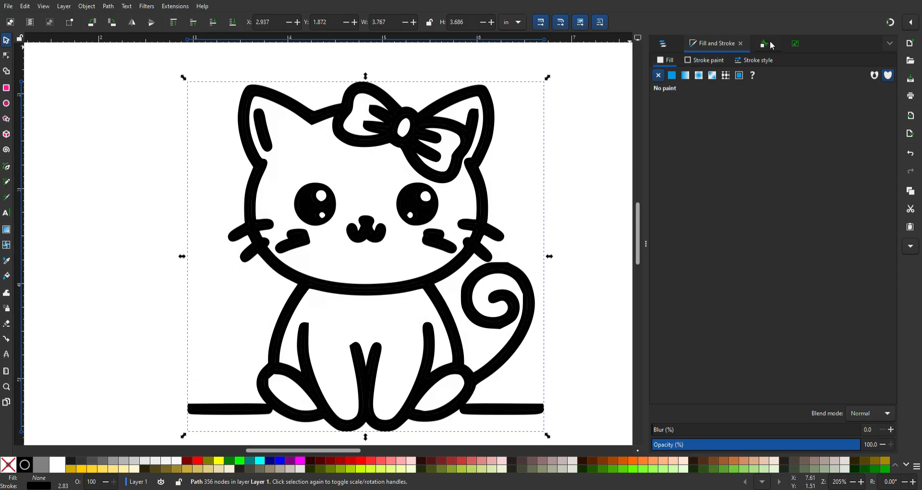
# Thin the traced cat's stroke width to 1 pt and further to 0.5 pt
pyautogui.click(753, 60)
pyautogui.click(752, 79)
pyautogui.click(738, 99)
pyautogui.write('1')
pyautogui.press('Return')
pyautogui.moveTo(698, 82); pyautogui.dragTo(681, 82)
pyautogui.write('0')
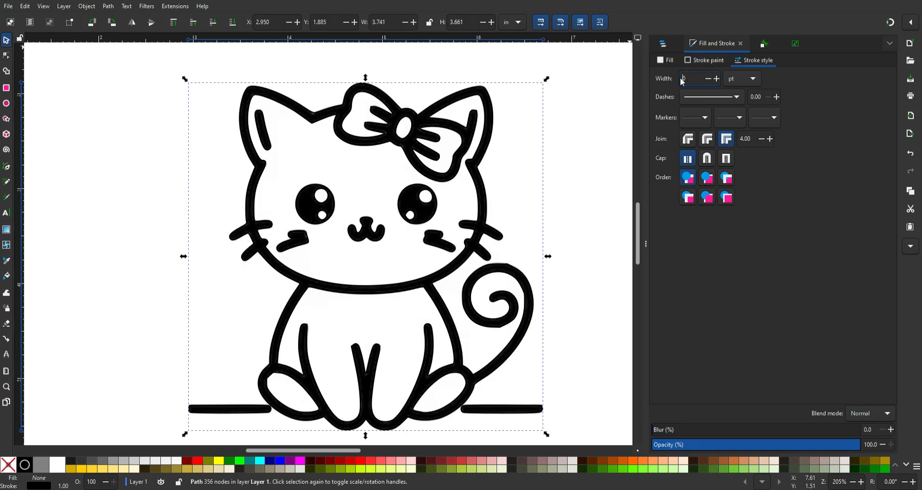
pyautogui.write('.5')
pyautogui.press('Return')
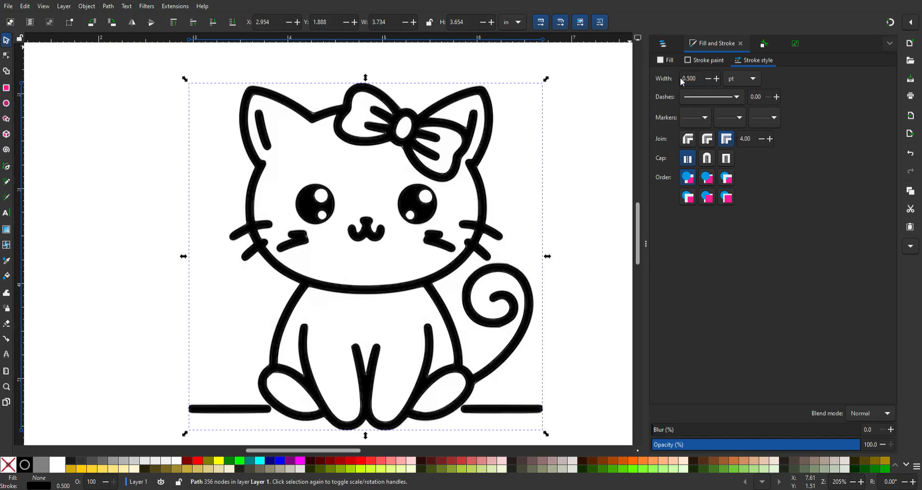
# Show the traced cat's nodes and try to ungroup the path
pyautogui.click(414, 115)
pyautogui.doubleClick(401, 122)
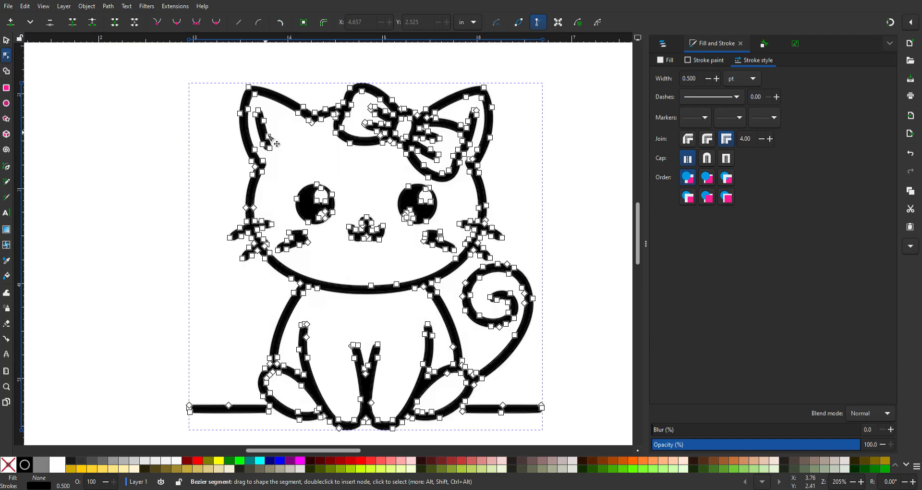
pyautogui.click(6, 41)
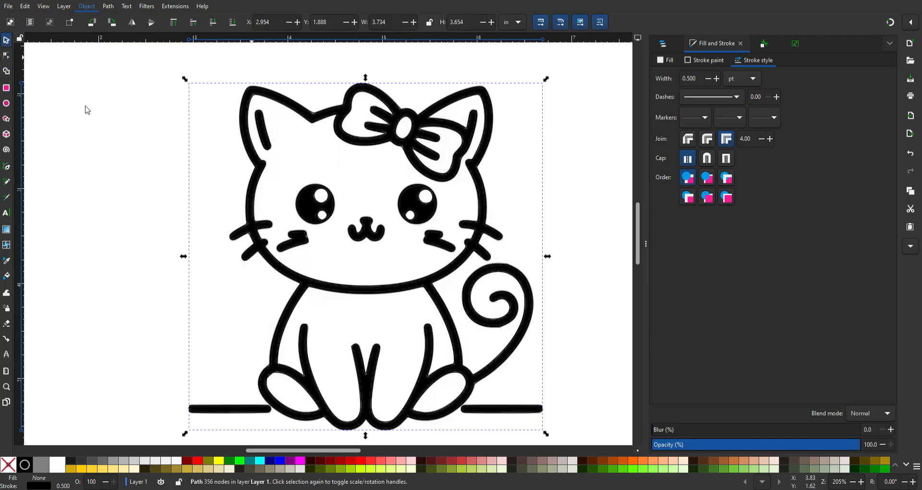
pyautogui.hotkey('ctrl', 'shift', 'g')
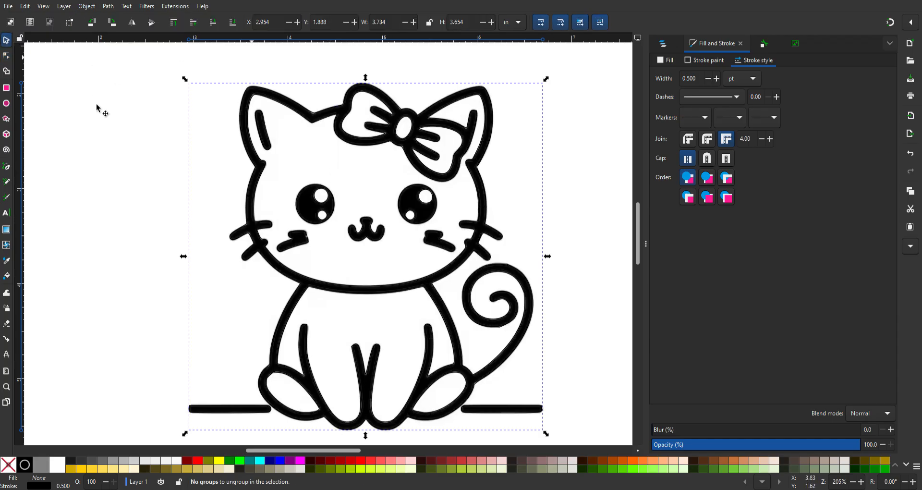
pyautogui.doubleClick(393, 127)
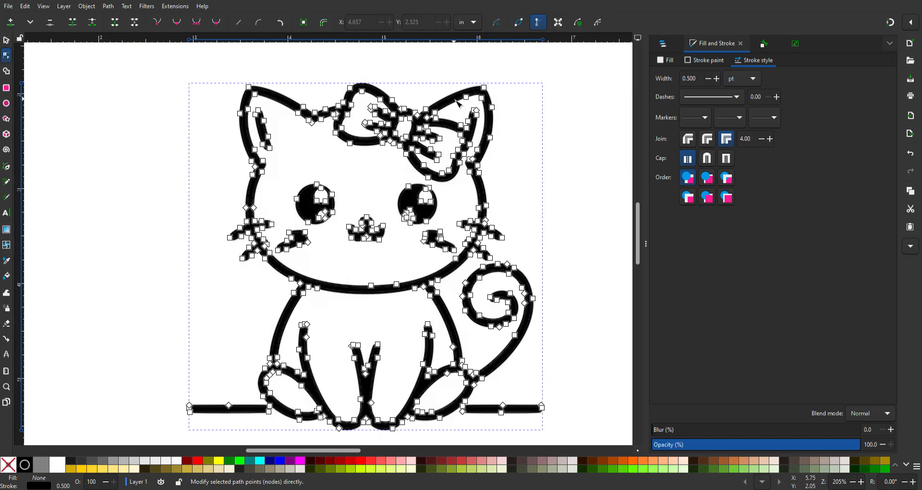
pyautogui.click(6, 40)
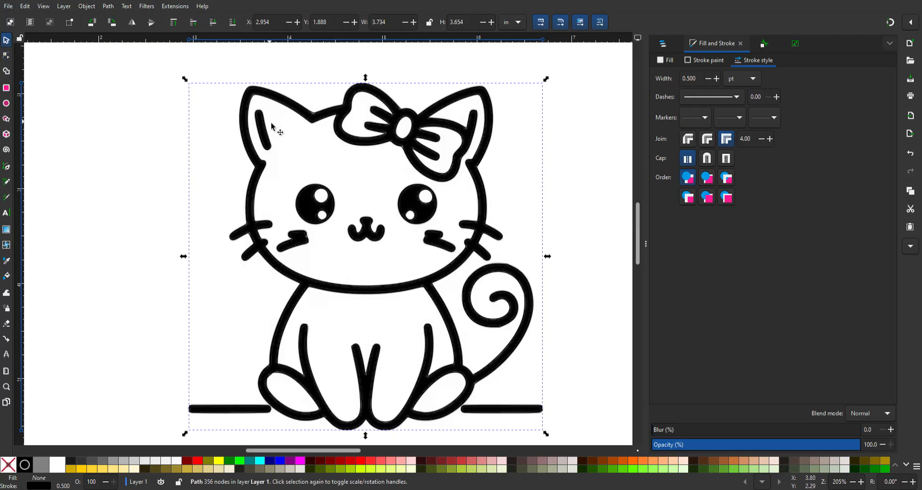
# Distort the inner mark of the left ear by pulling a node and a curve handle down towards the left eye
pyautogui.doubleClick(264, 130)
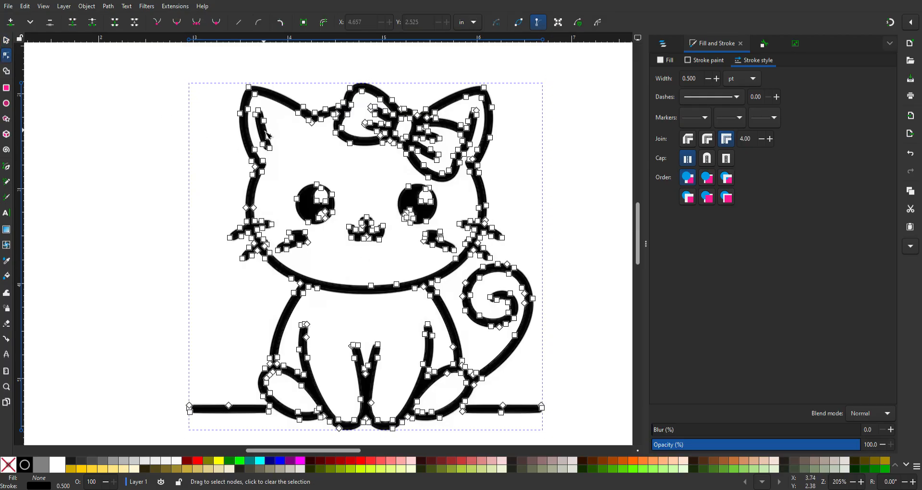
pyautogui.moveTo(267, 133); pyautogui.dragTo(291, 179)
pyautogui.moveTo(272, 147); pyautogui.dragTo(261, 200)
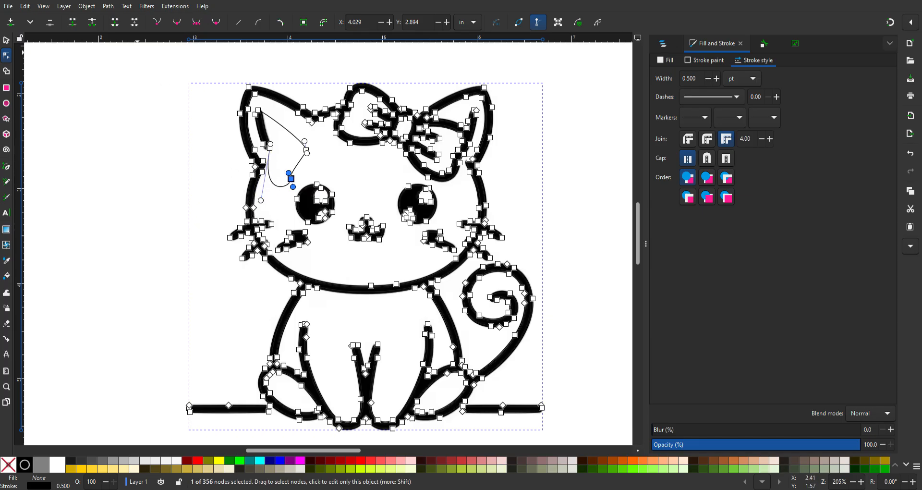
# Select the embedded cat image behind the traced path and delete it
pyautogui.press('s')
pyautogui.click(266, 129)
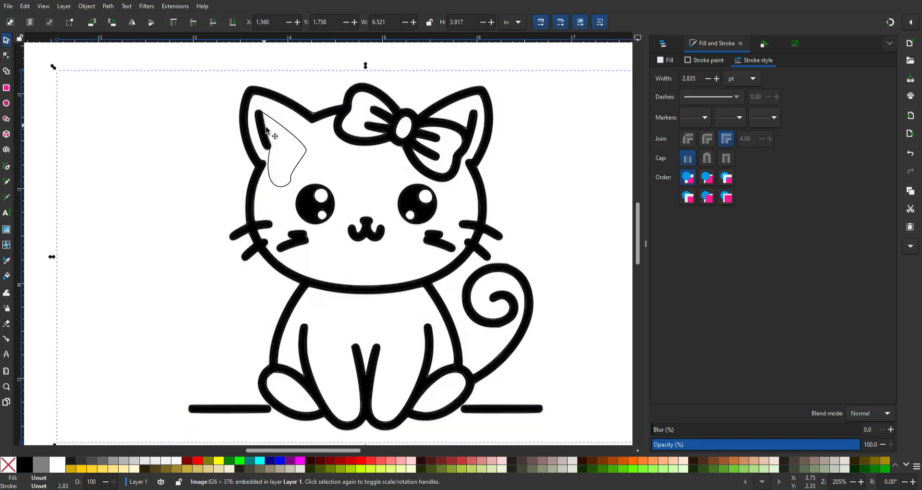
pyautogui.press('Delete')
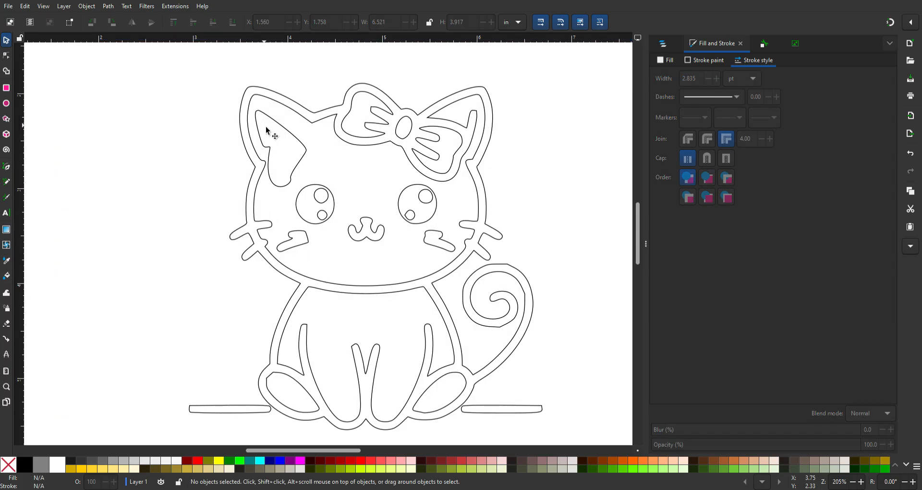
# Undo the image deletion, the inner-ear edits and the stroke width changes
pyautogui.hotkey('ctrl', 'z')
pyautogui.hotkey('ctrl', 'z')
pyautogui.hotkey('ctrl', 'z')
pyautogui.hotkey('ctrl', 'z')
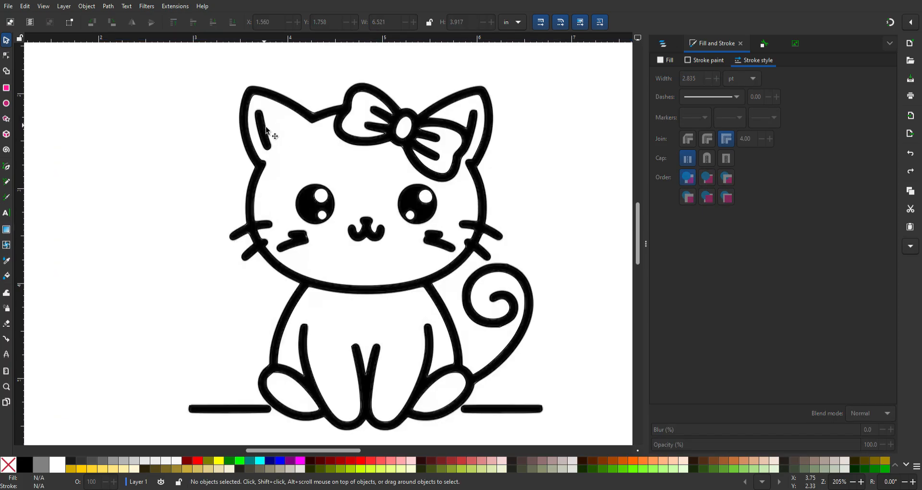
pyautogui.hotkey('ctrl', 'z')
pyautogui.hotkey('ctrl', 'z')
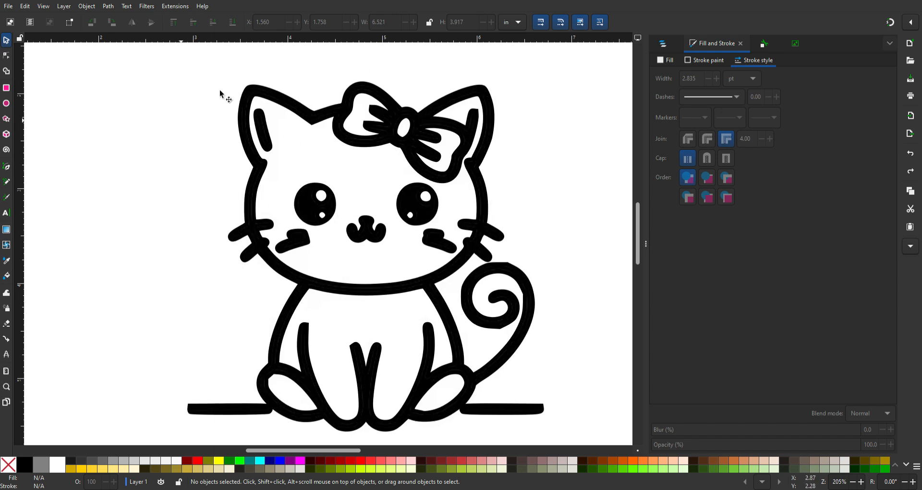
# Show the traced cat's nodes and insert a node on the outer edge of the left ear
pyautogui.click(394, 141)
pyautogui.press('n')
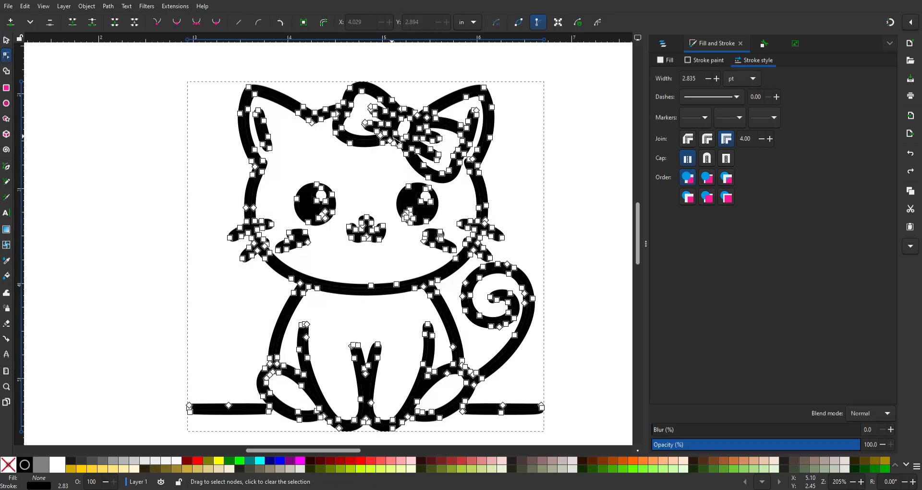
pyautogui.click(248, 136)
pyautogui.doubleClick(247, 133)
pyautogui.click(334, 150)
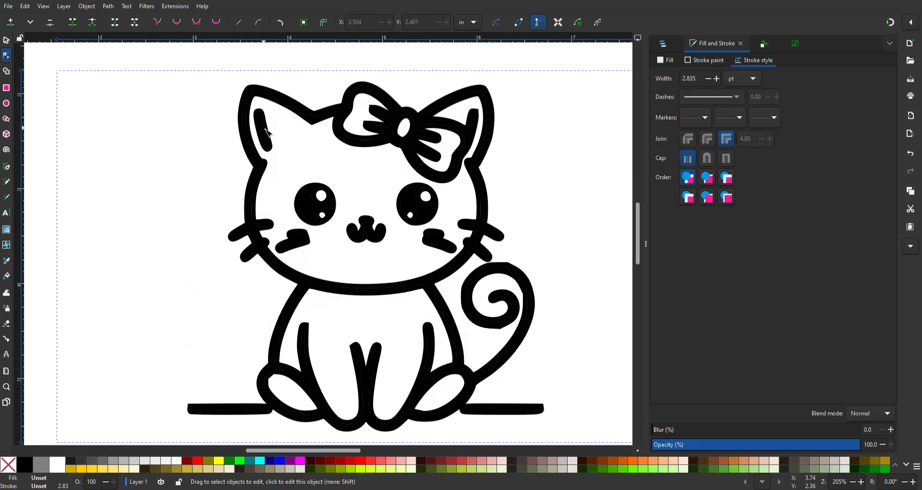
# Insert a node on the inner mark of the left ear and clear the selection
pyautogui.click(265, 129)
pyautogui.click(266, 129)
pyautogui.click(6, 40)
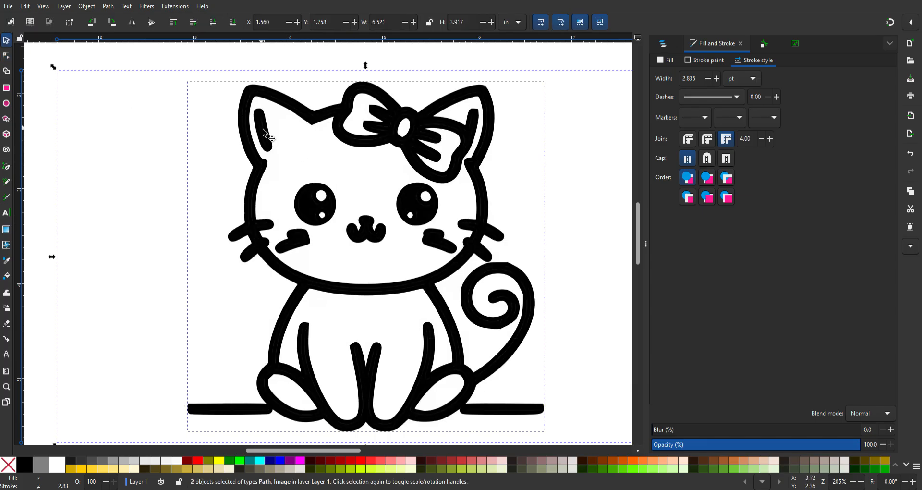
pyautogui.press('n')
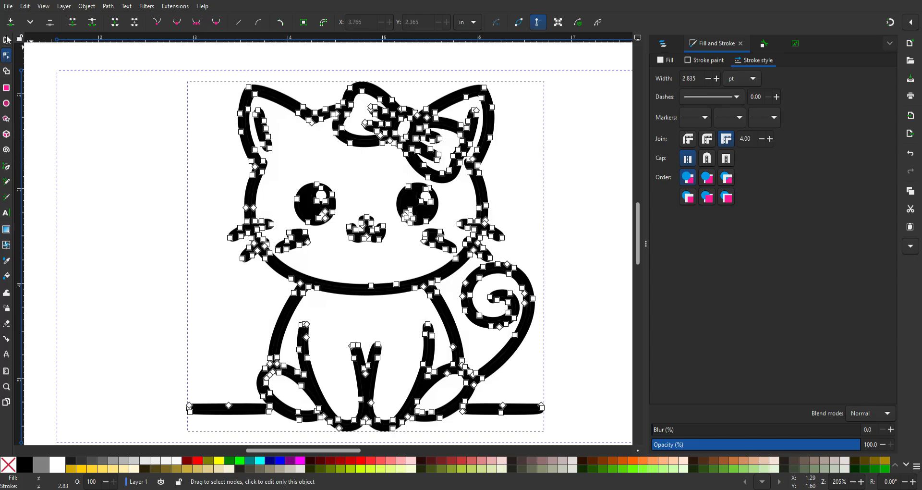
pyautogui.click(6, 41)
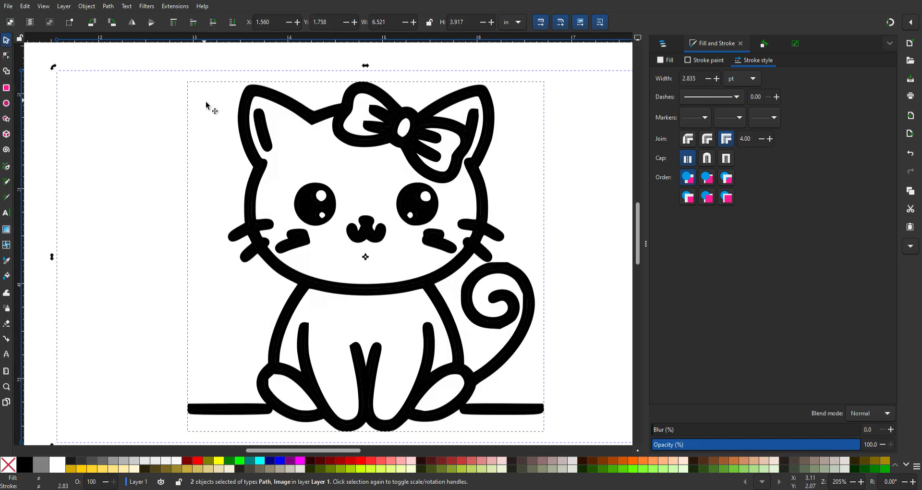
pyautogui.click(151, 57)
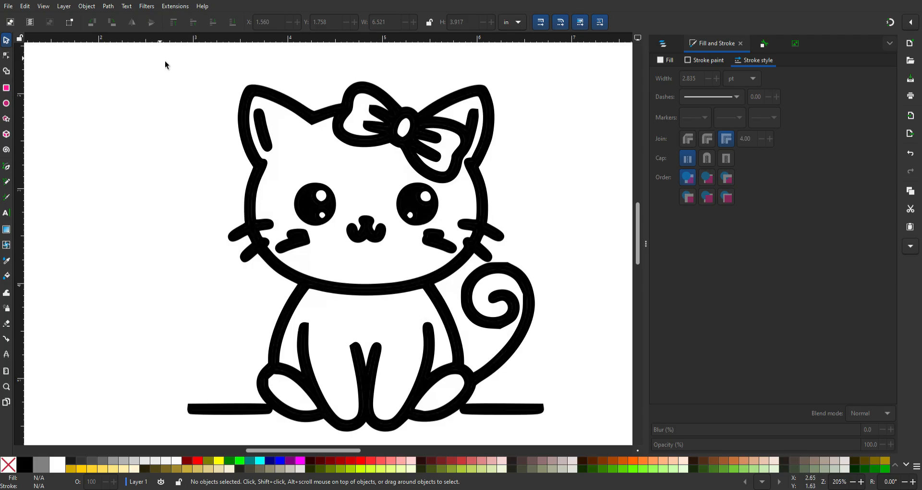
# Delete the embedded cat image behind the traced path
pyautogui.click(342, 118)
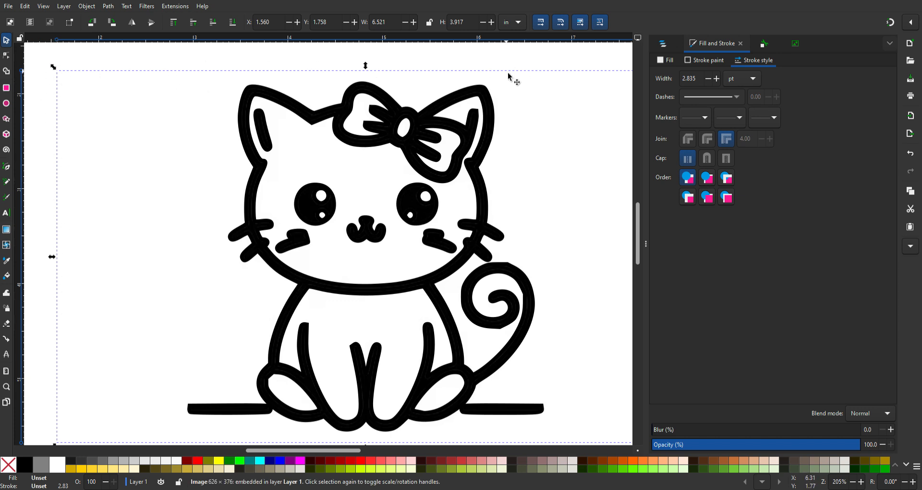
pyautogui.click(325, 112)
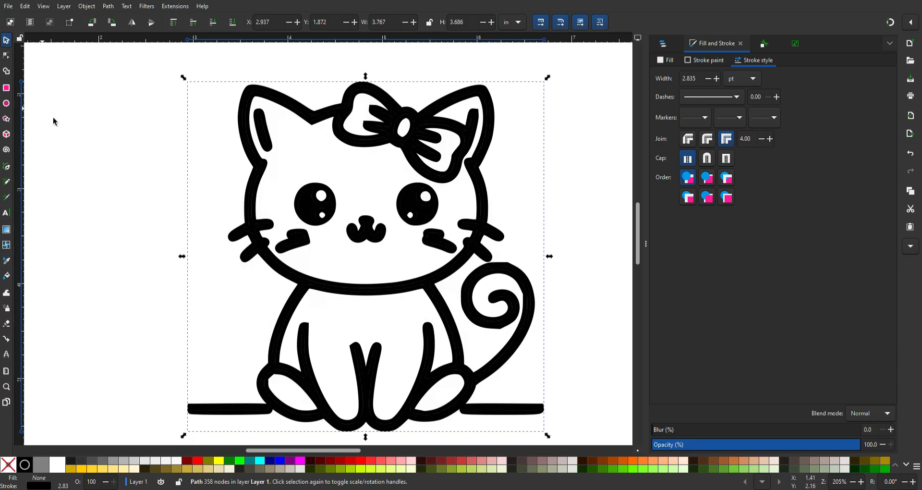
pyautogui.click(119, 123)
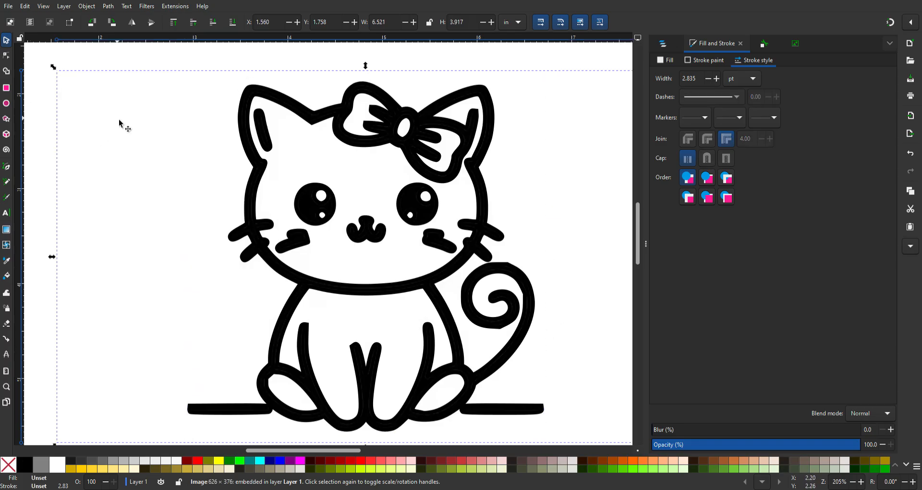
pyautogui.press('Delete')
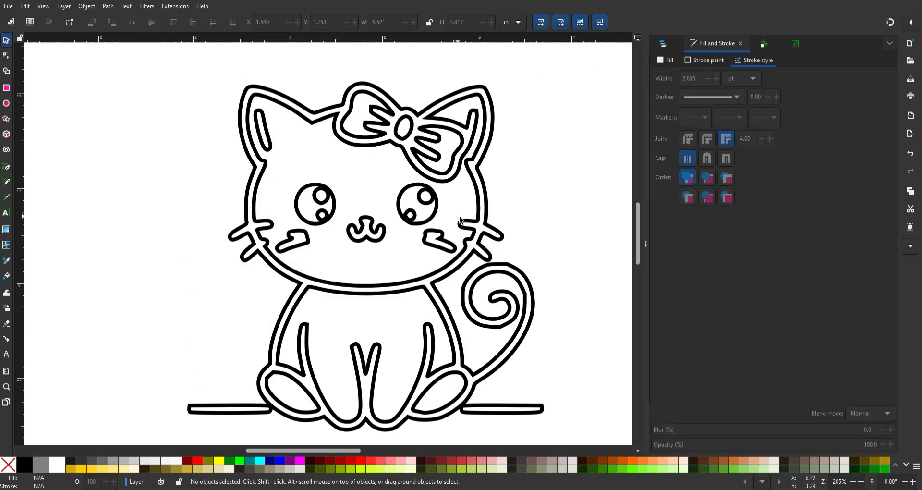
# Fill the traced cat path with black and remove that fill again
pyautogui.click(419, 152)
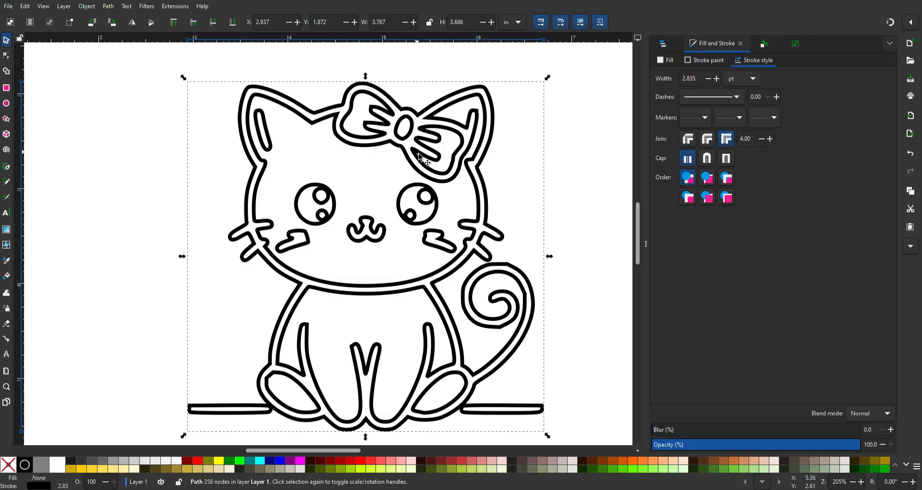
pyautogui.click(27, 466)
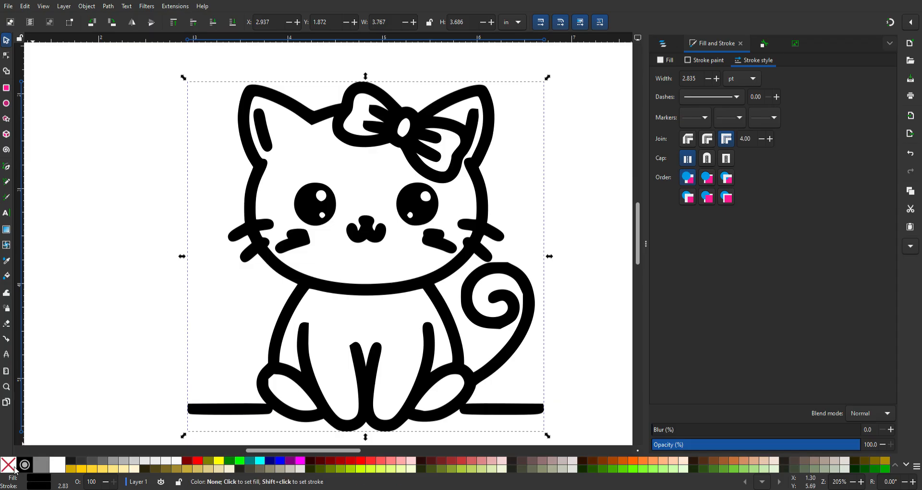
pyautogui.middleClick(35, 479)
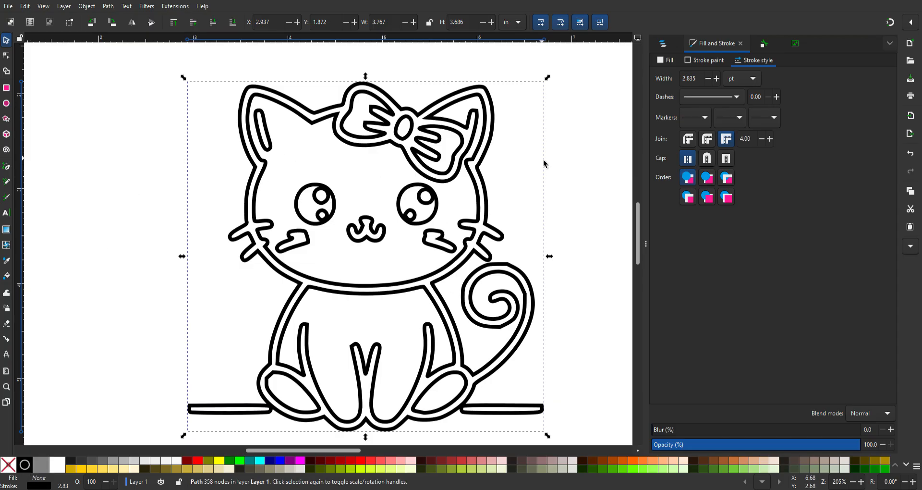
# Set the traced cat's stroke width to 1 pt
pyautogui.tripleClick(689, 79)
pyautogui.write('1')
pyautogui.press('Return')
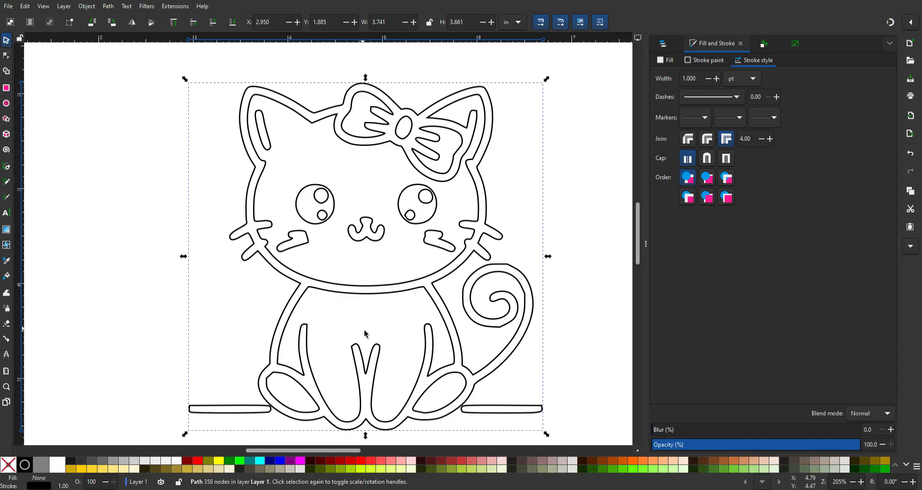
# Delete the lower segment's nodes on the inner contour of the bow's left loop
pyautogui.doubleClick(387, 144)
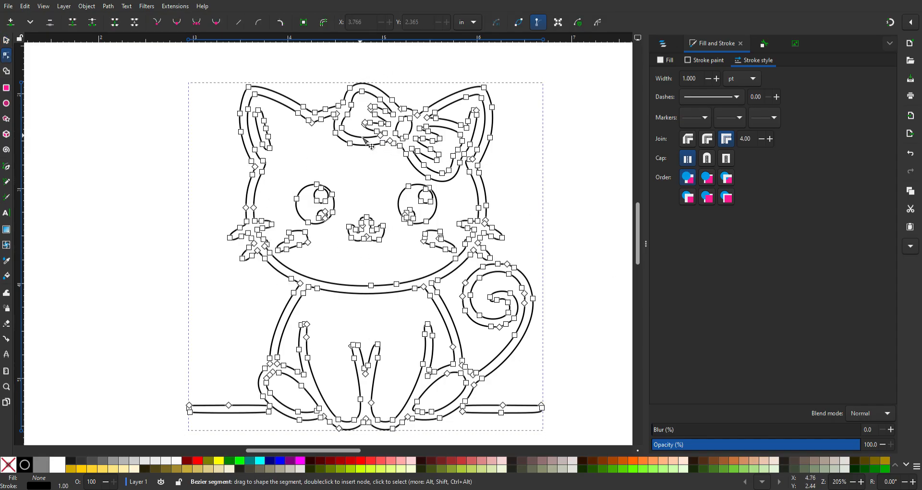
pyautogui.click(364, 139)
pyautogui.press('Delete')
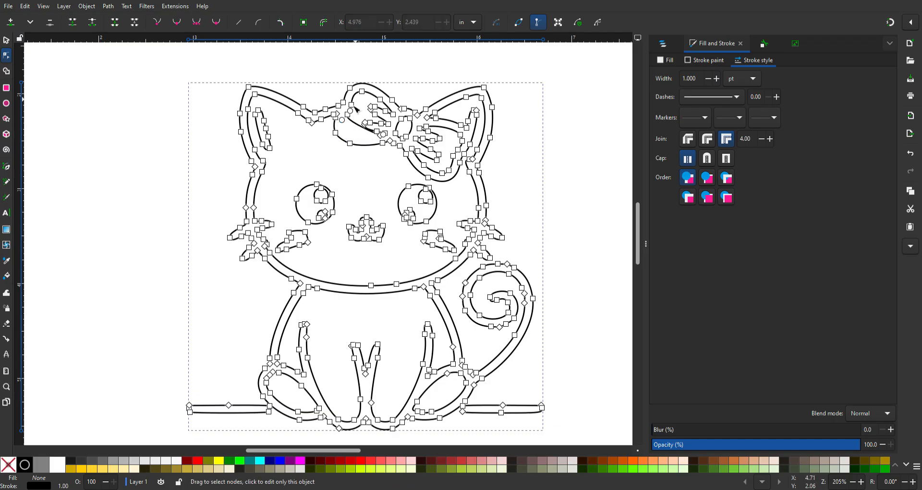
# Try to ungroup the traced cat path
pyautogui.click(6, 42)
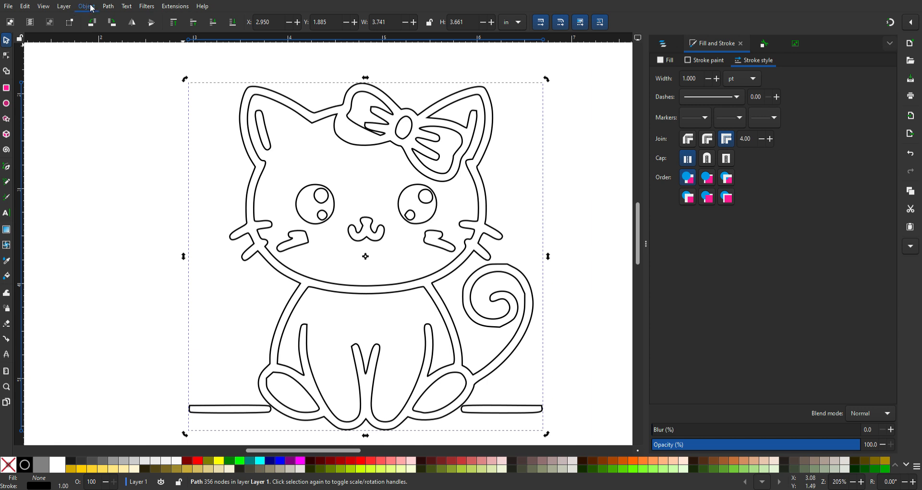
pyautogui.hotkey('ctrl', 'shift', 'g')
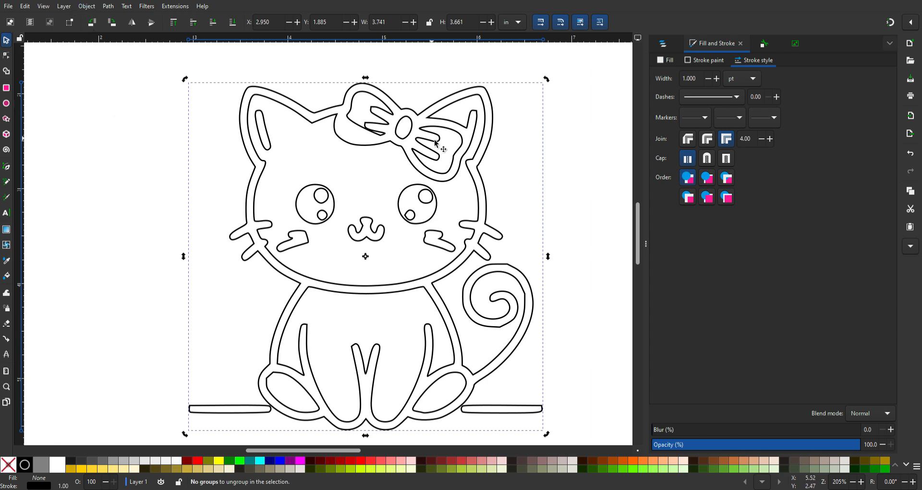
# Delete the outer and upper nodes of the inner contour in the bow's left loop
pyautogui.doubleClick(359, 127)
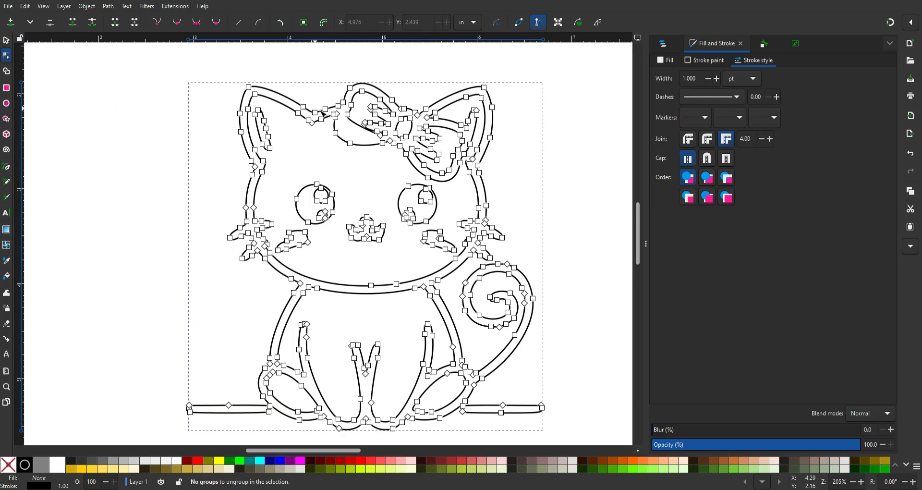
pyautogui.click(365, 135)
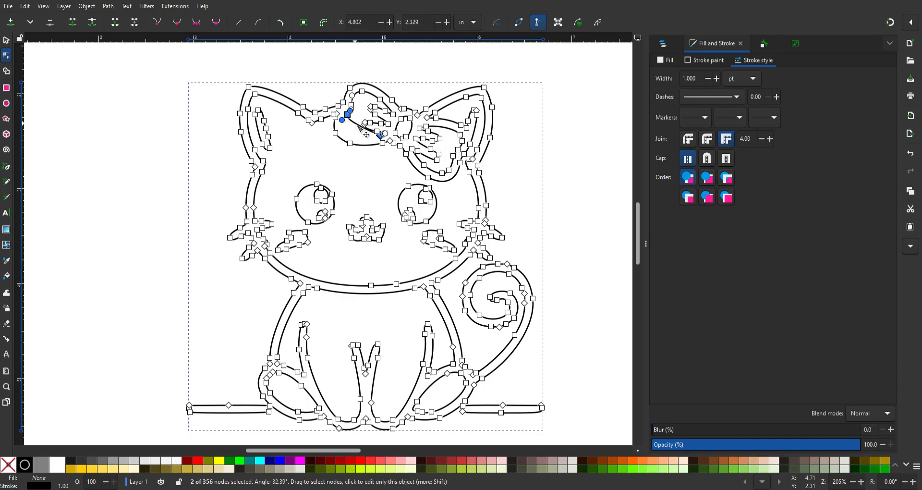
pyautogui.press('Escape')
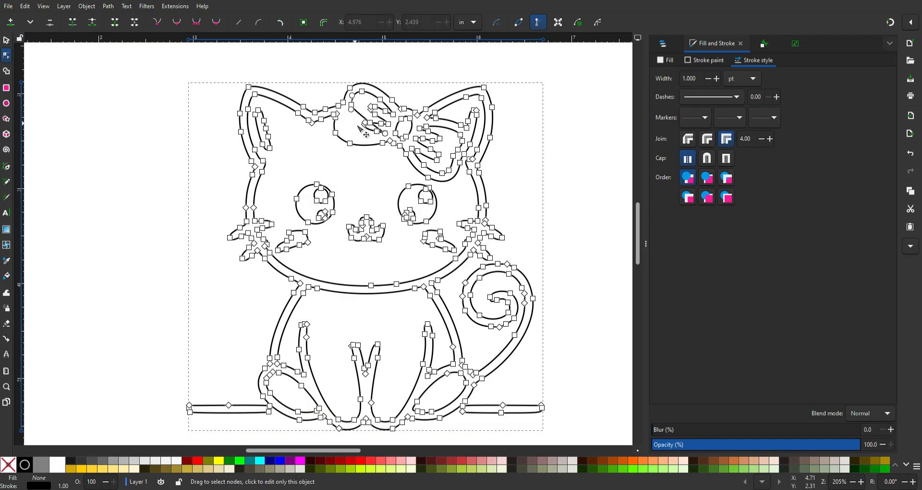
pyautogui.click(386, 111)
pyautogui.press('Delete')
pyautogui.click(379, 100)
pyautogui.press('Delete')
pyautogui.press('Delete')
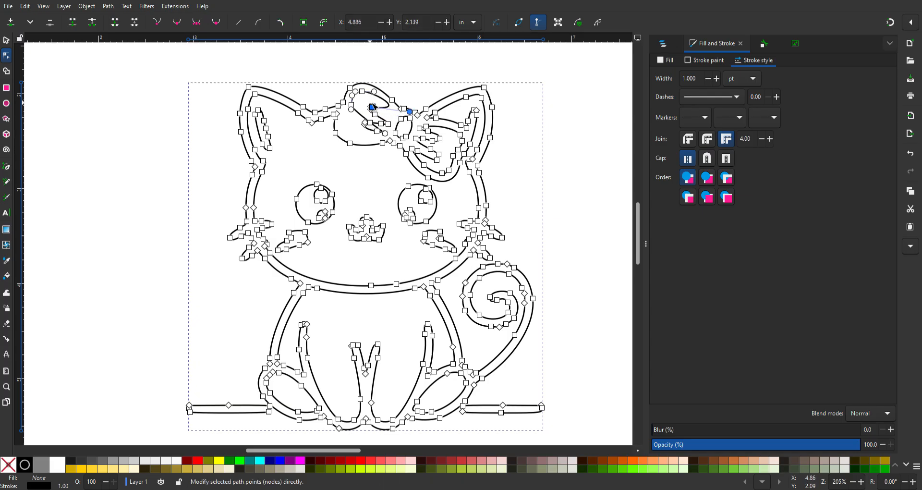
pyautogui.click(351, 105)
pyautogui.press('Delete')
pyautogui.click(371, 107)
pyautogui.press('Delete')
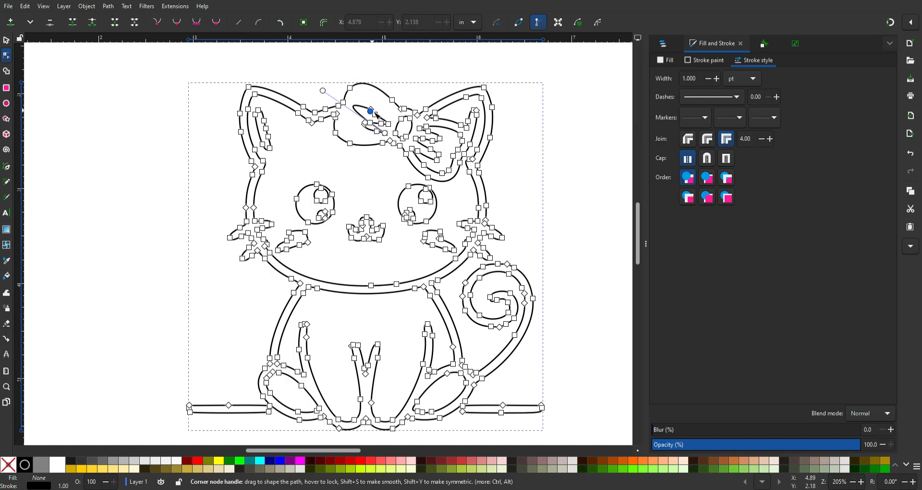
# Delete the remaining crease nodes inside the bow's left loop and clear the selection
pyautogui.moveTo(376, 113); pyautogui.dragTo(388, 127)
pyautogui.click(365, 123)
pyautogui.click(365, 123)
pyautogui.press('Delete')
pyautogui.click(365, 125)
pyautogui.press('Delete')
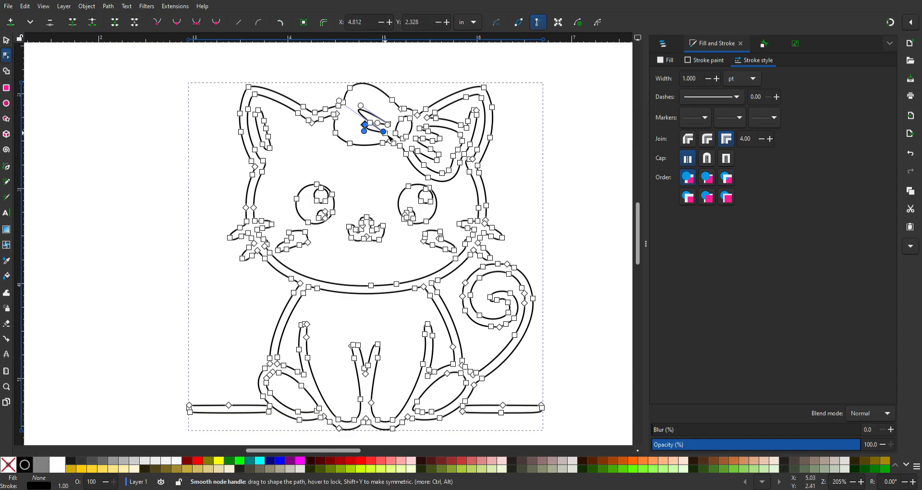
pyautogui.click(385, 134)
pyautogui.press('Delete')
pyautogui.click(388, 125)
pyautogui.press('Delete')
pyautogui.click(370, 123)
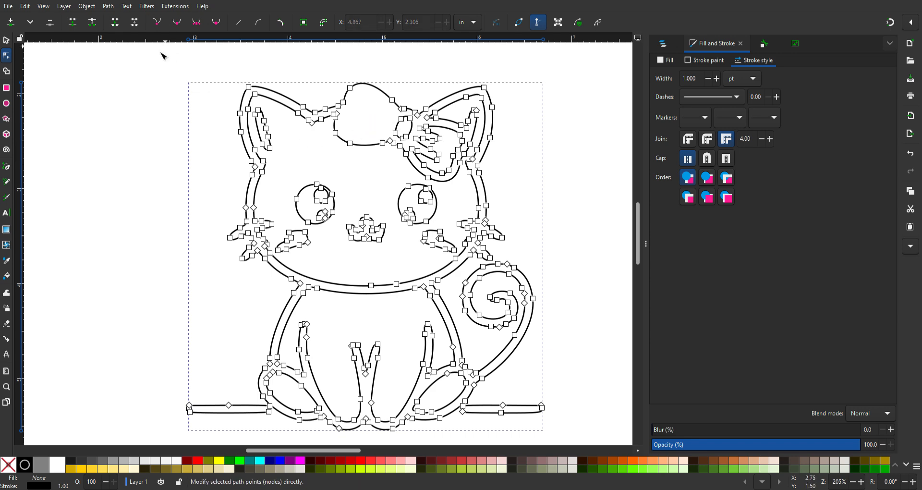
pyautogui.click(165, 87)
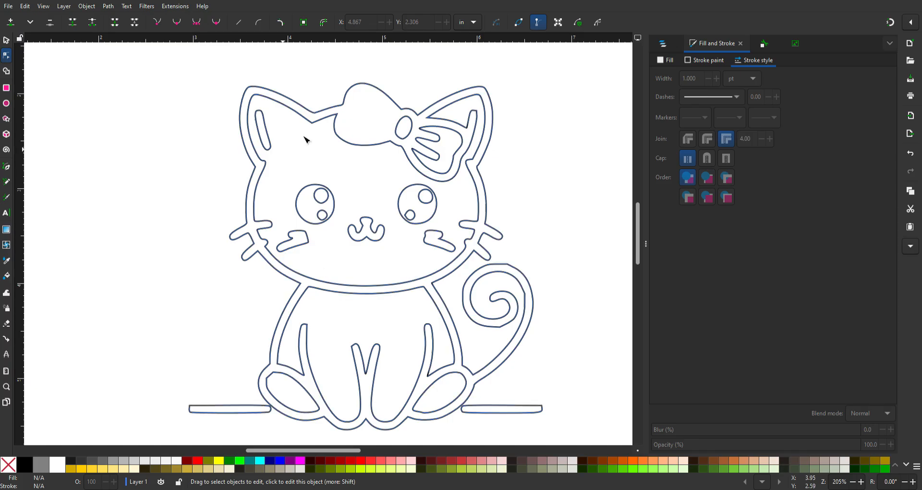
pyautogui.click(6, 40)
pyautogui.scroll(-6, 422, 149)
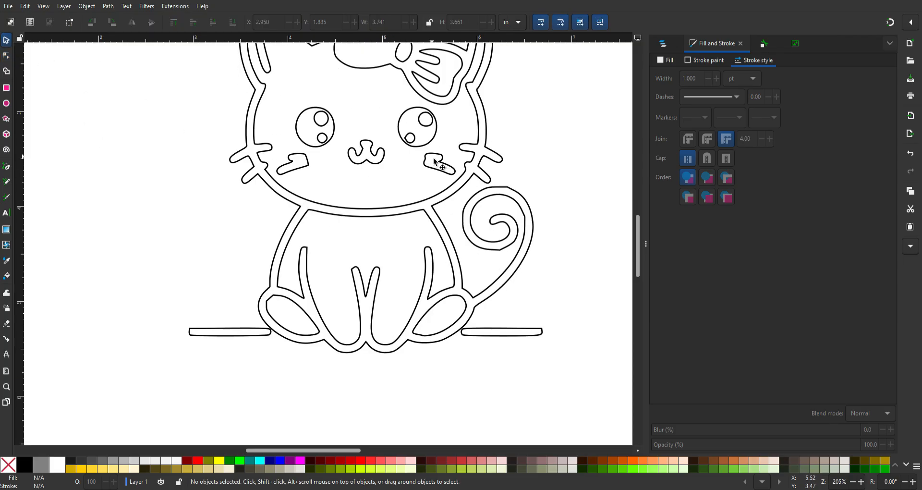
pyautogui.press('x')
pyautogui.scroll(-2, 359, 188)
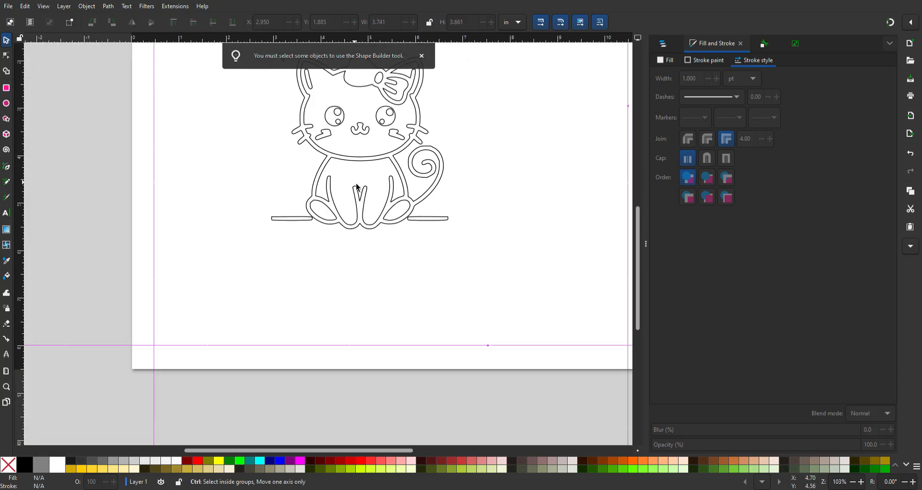
pyautogui.scroll(2, 362, 242)
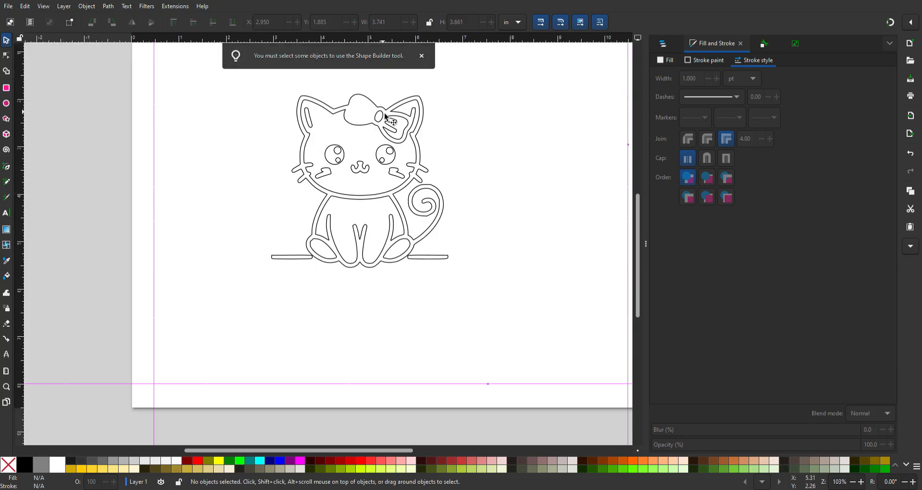
# Select the whole traced cat, display its path nodes and deselect it
pyautogui.click(384, 123)
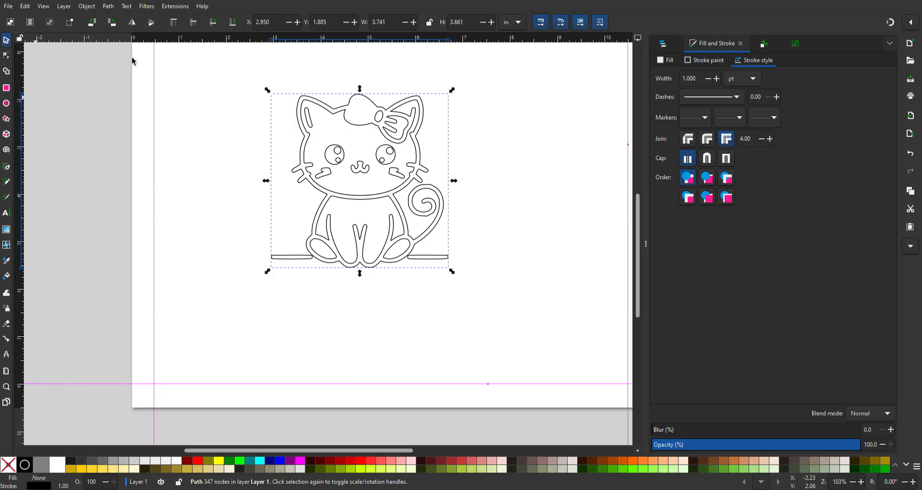
pyautogui.click(392, 136)
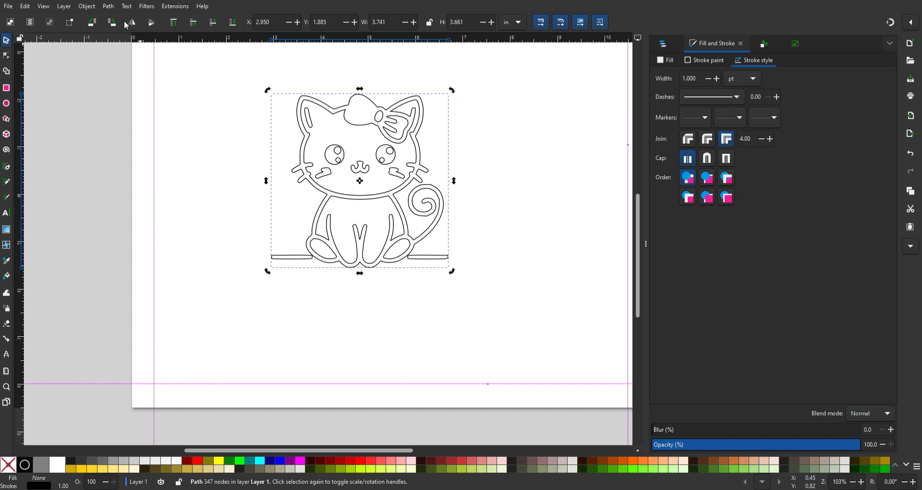
pyautogui.moveTo(515, 77); pyautogui.dragTo(238, 289)
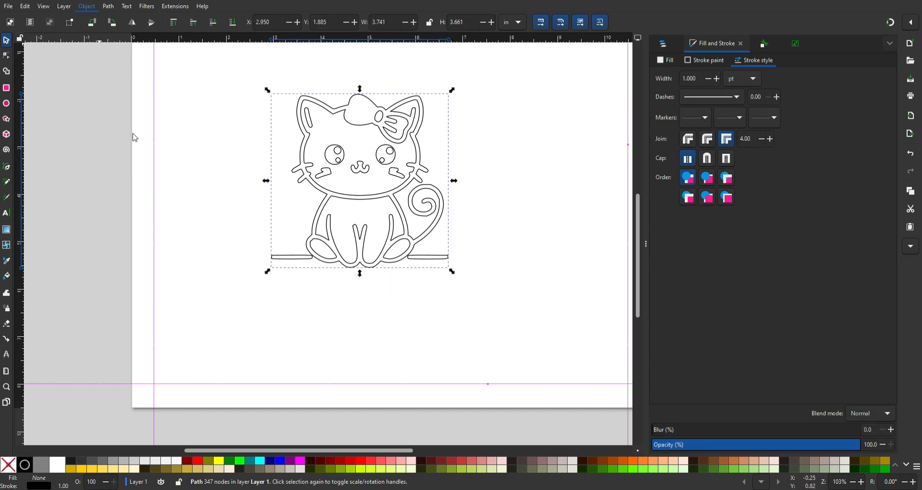
pyautogui.click(132, 55)
pyautogui.click(124, 61)
pyautogui.click(382, 270)
pyautogui.doubleClick(381, 201)
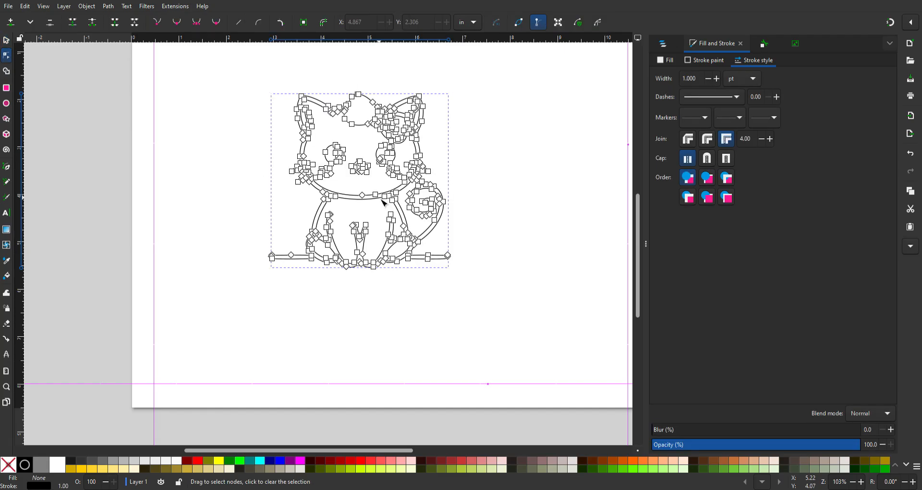
pyautogui.click(276, 313)
# Draw two rounded rectangles side by side below the cat, about 1.63 × 1.16 in and 1.52 × 1.42 in
pyautogui.click(5, 89)
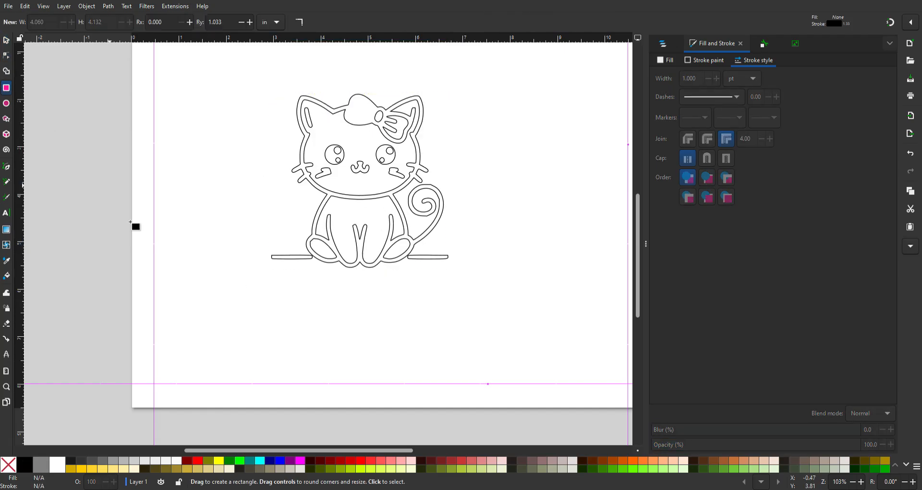
pyautogui.moveTo(197, 283); pyautogui.dragTo(275, 339)
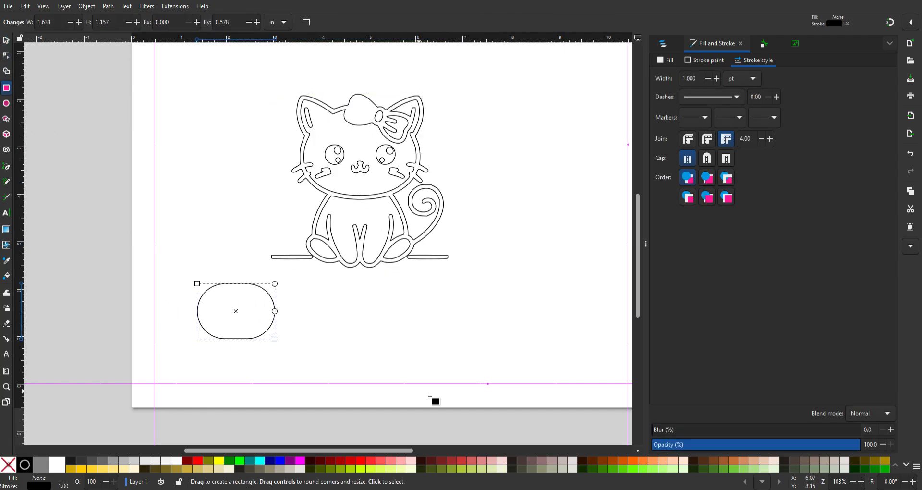
pyautogui.moveTo(298, 289); pyautogui.dragTo(371, 356)
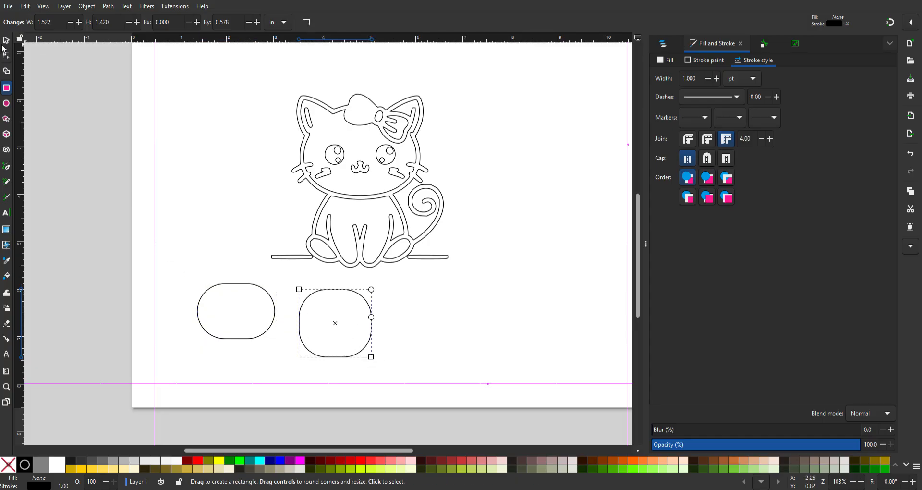
pyautogui.click(5, 40)
pyautogui.click(397, 321)
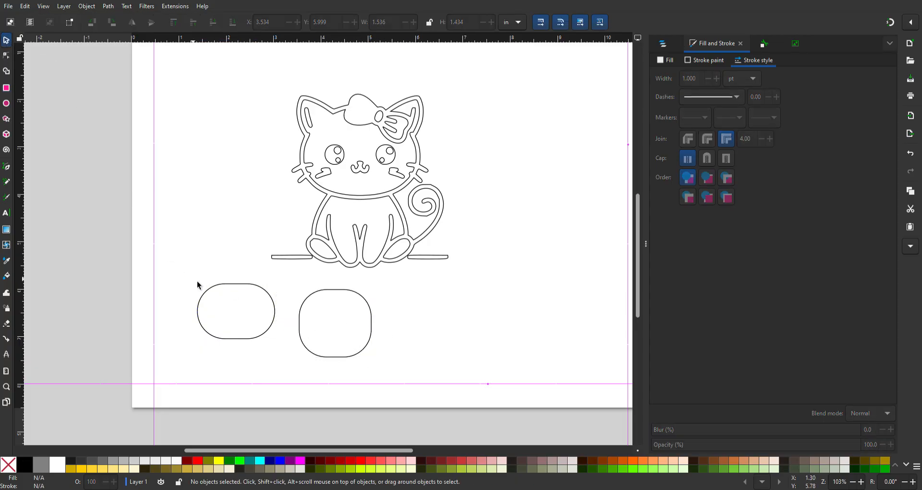
# Move the squarer rounded rectangle away from the other one, to about X 5.28 in, Y 6.2 in
pyautogui.moveTo(186, 317); pyautogui.dragTo(276, 315)
pyautogui.click(372, 330)
pyautogui.click(373, 331)
pyautogui.click(408, 342)
pyautogui.moveTo(375, 332); pyautogui.dragTo(457, 341)
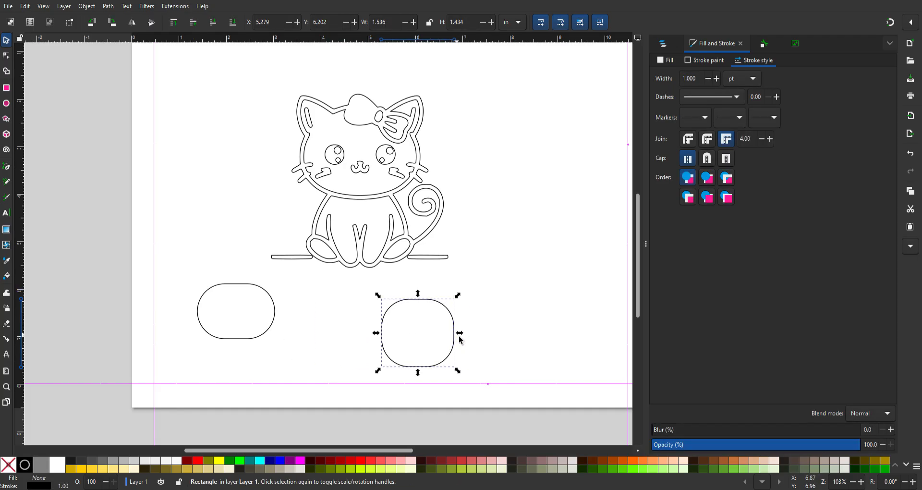
pyautogui.moveTo(488, 310); pyautogui.dragTo(190, 329)
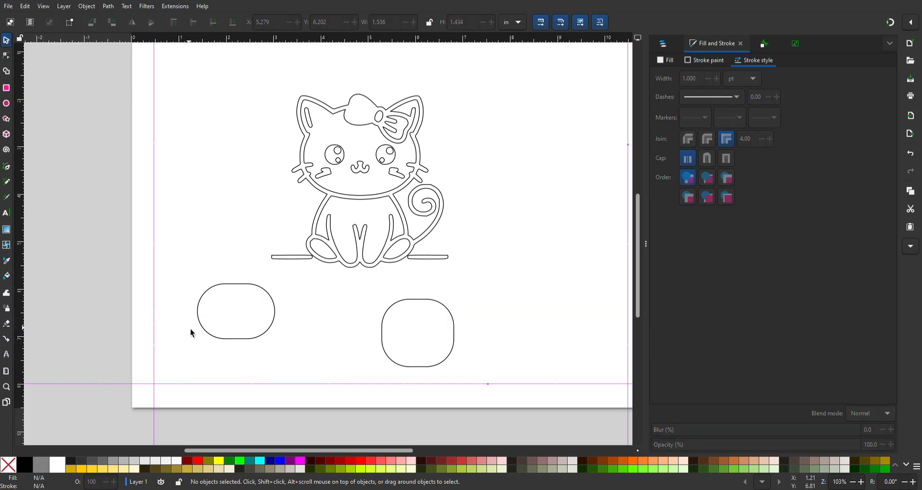
# Group the two rounded rectangles and move the group to about X 1.23 in, Y 5.87 in
pyautogui.moveTo(497, 279); pyautogui.dragTo(171, 376)
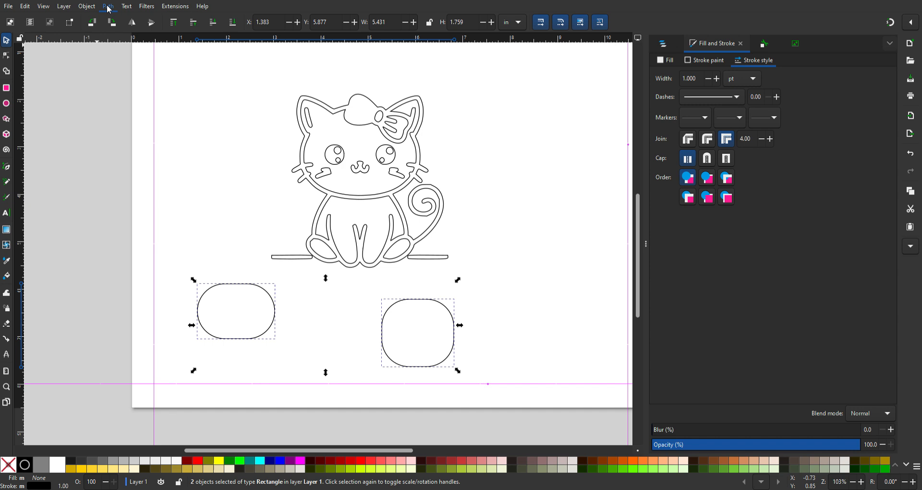
pyautogui.hotkey('ctrl', 'g')
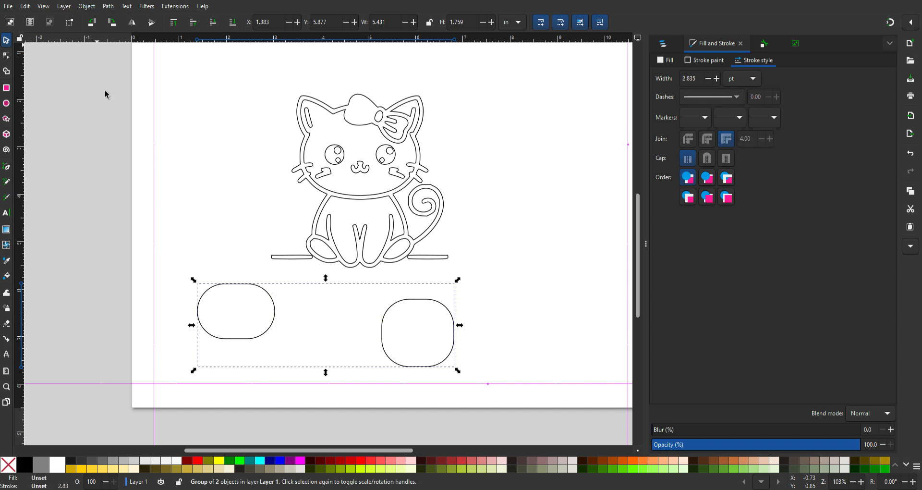
pyautogui.click(462, 312)
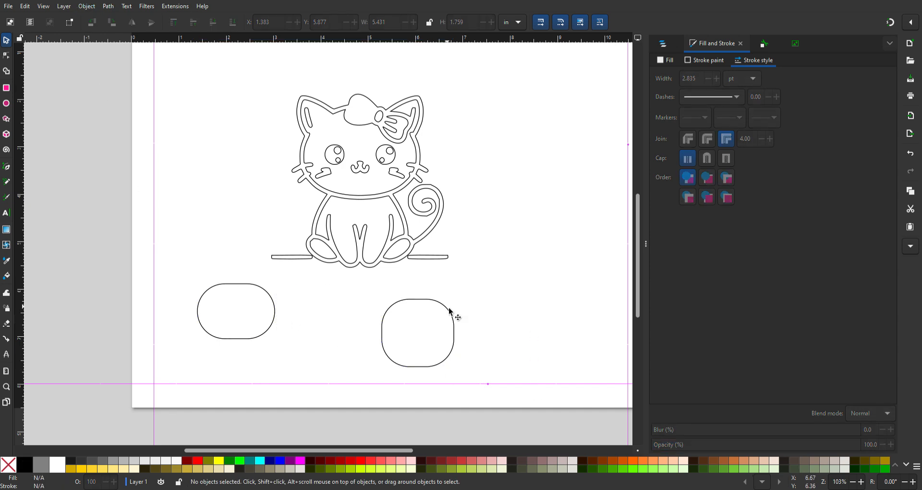
pyautogui.click(433, 340)
pyautogui.moveTo(432, 338); pyautogui.dragTo(437, 311)
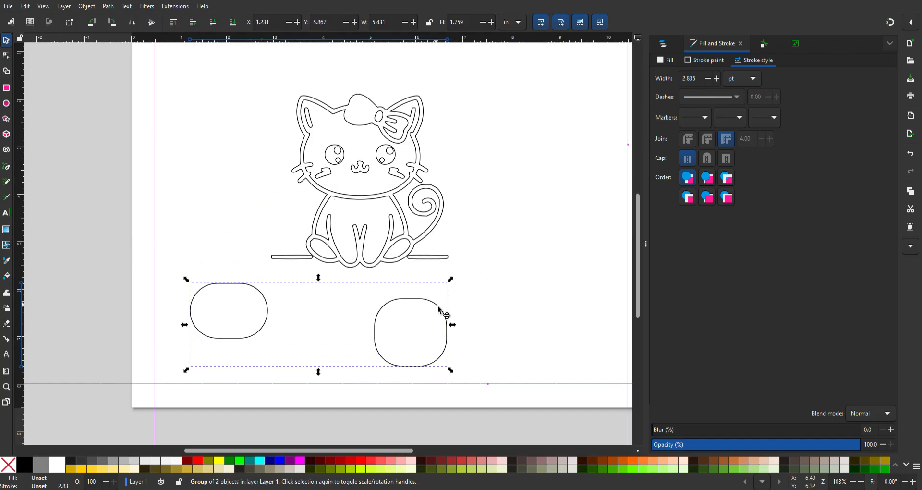
# Move only the squarer rectangle inside the group close to the other one, making the group about 3.42 in wide
pyautogui.press('Escape')
pyautogui.click(438, 308)
pyautogui.moveTo(438, 307); pyautogui.dragTo(340, 301)
pyautogui.doubleClick(227, 205)
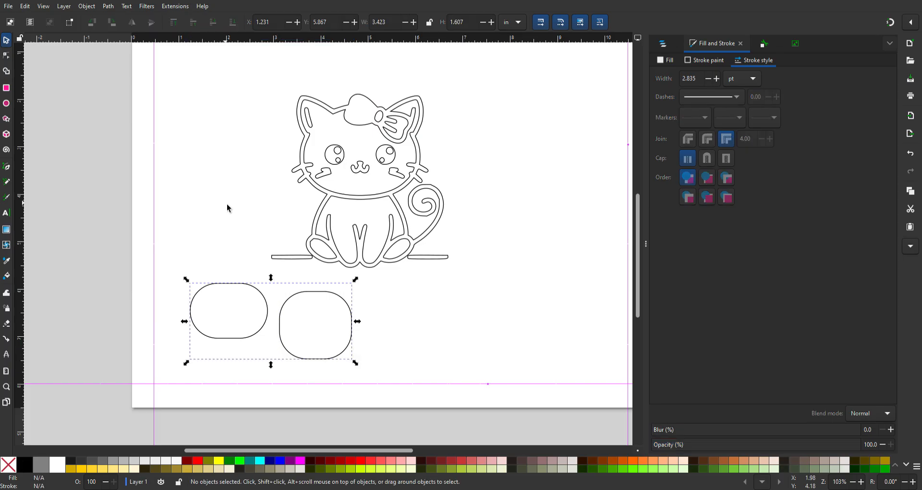
# Move the grouped rectangles together to about X 1.06 in, Y 6.14 in and deselect them
pyautogui.click(267, 316)
pyautogui.moveTo(267, 315)
pyautogui.mouseDown()
pyautogui.moveTo(412, 319)
pyautogui.moveTo(160, 340)
pyautogui.moveTo(310, 331)
pyautogui.moveTo(265, 311)
pyautogui.mouseUp()
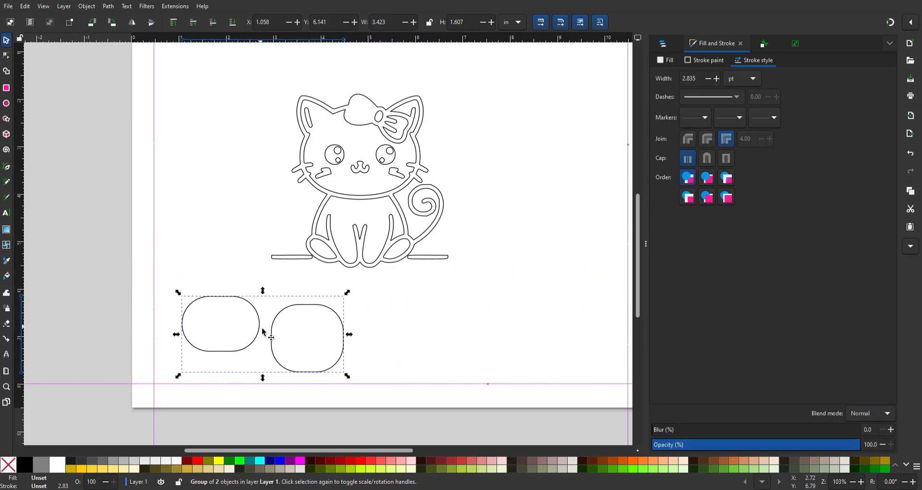
pyautogui.click(227, 217)
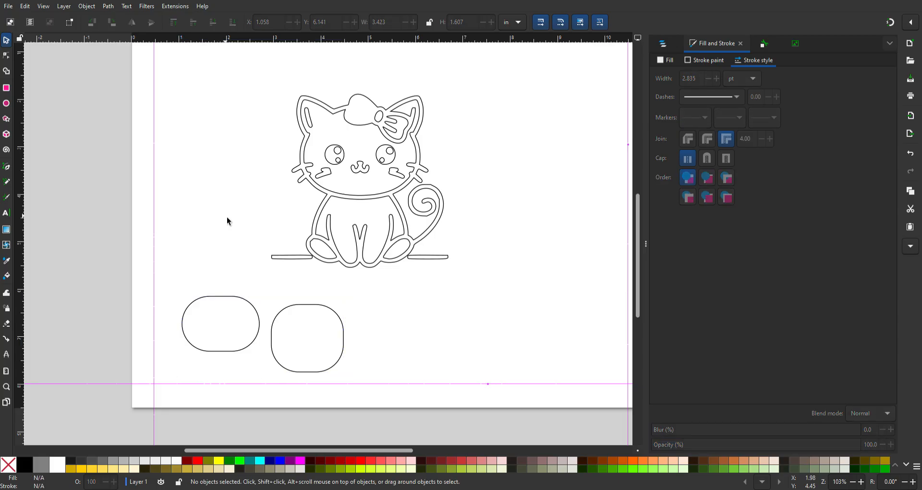
# Ungroup the two rounded rectangles and clear the selection
pyautogui.click(241, 301)
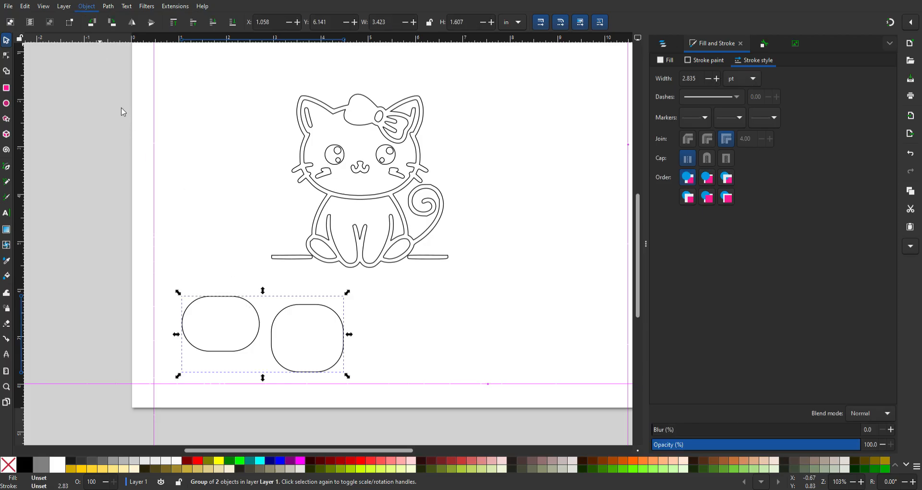
pyautogui.hotkey('ctrl', 'shift', 'g')
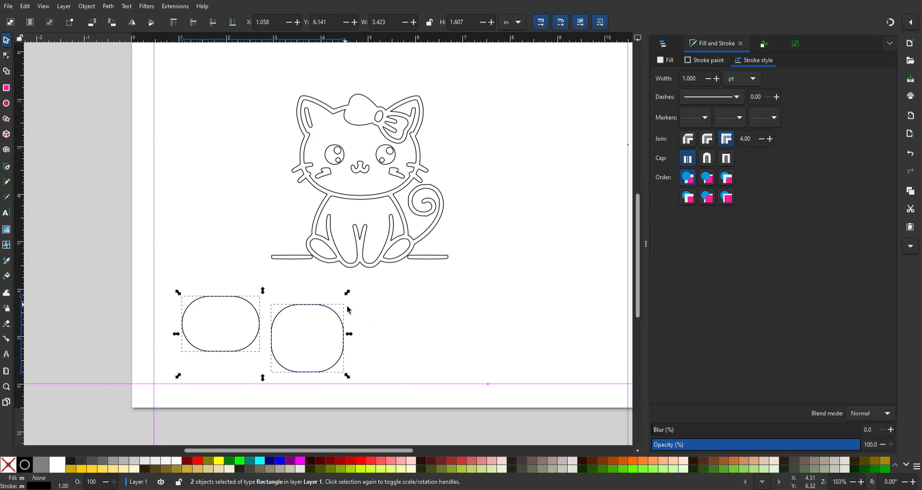
pyautogui.click(223, 227)
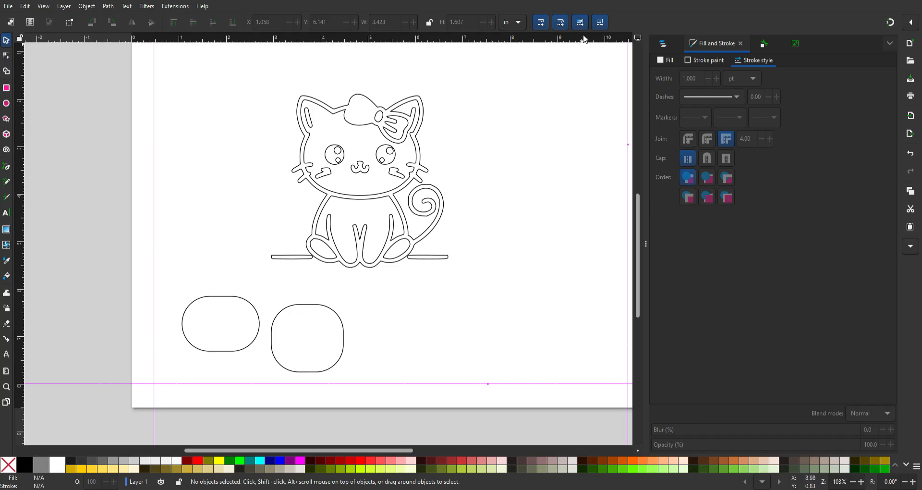
# Show the layers and objects list and delete the cat drawing and both rounded rectangles
pyautogui.click(665, 47)
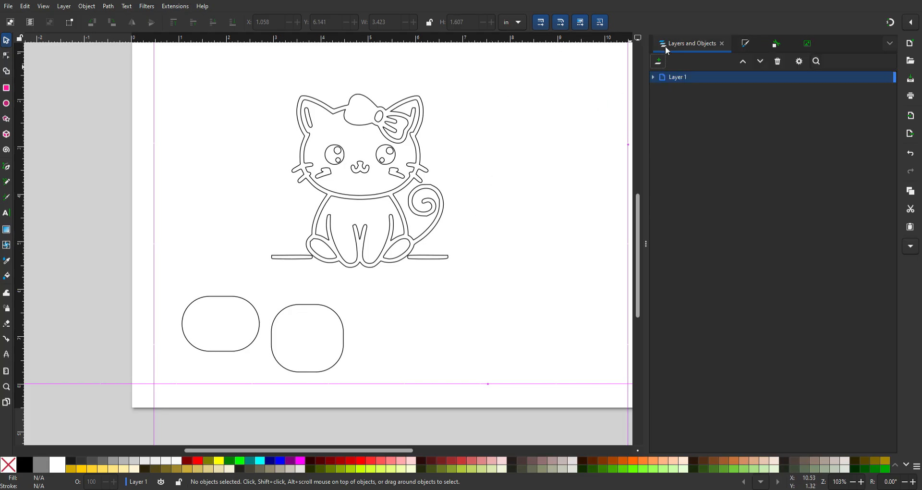
pyautogui.moveTo(453, 92); pyautogui.dragTo(166, 377)
pyautogui.press('Delete')
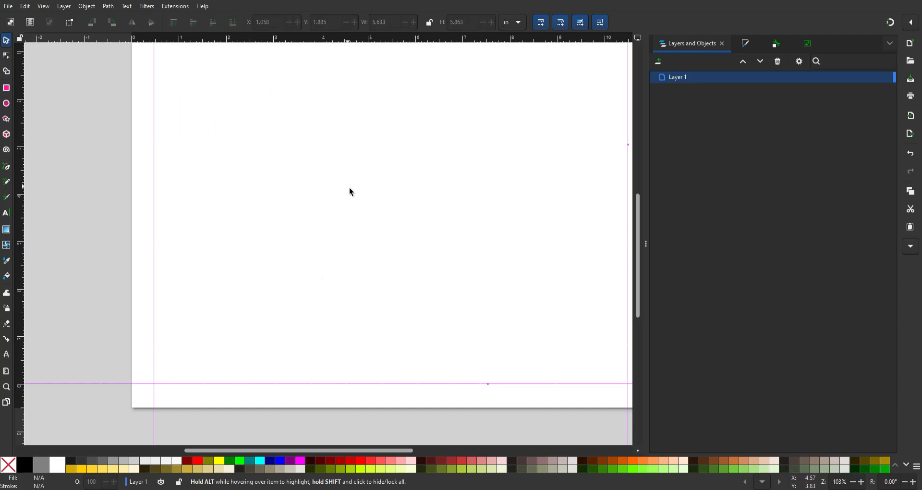
pyautogui.scroll(6, 351, 192)
pyautogui.scroll(-4, 350, 192)
pyautogui.scroll(2, 289, 164)
pyautogui.scroll(-2, 288, 164)
# Draw a rounded rectangle about 3.78 by 3.87 in and a near-circular ellipse about 2.40 by 2.35 in inside it
pyautogui.click(6, 88)
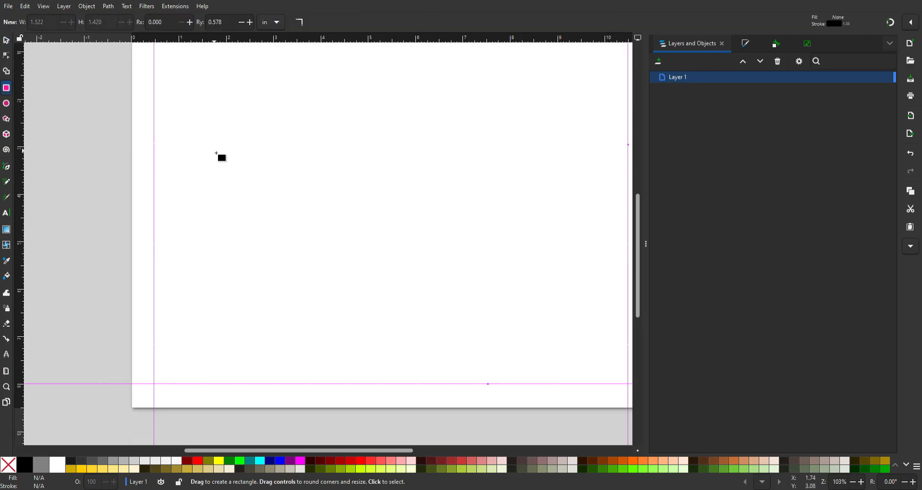
pyautogui.moveTo(206, 87); pyautogui.dragTo(385, 270)
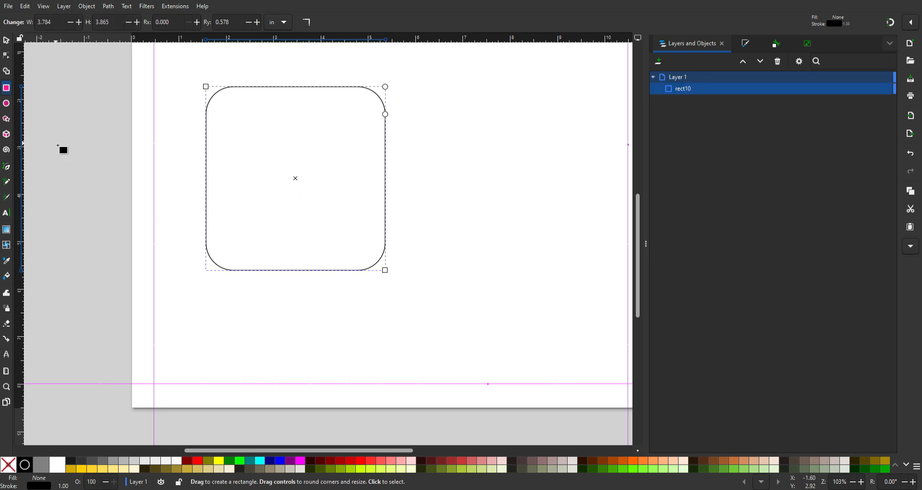
pyautogui.click(6, 103)
pyautogui.moveTo(239, 117); pyautogui.dragTo(355, 231)
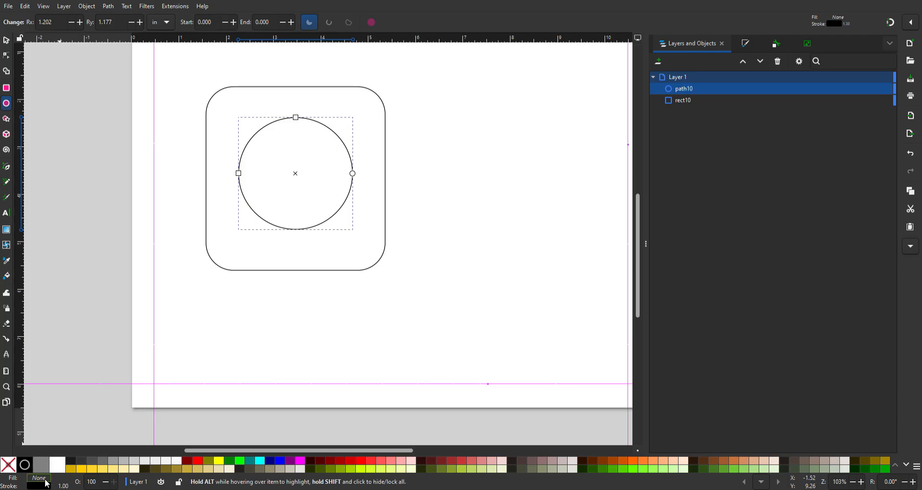
# Fill the circle with black, remove its stroke and clear the selection
pyautogui.click(29, 463)
pyautogui.middleClick(42, 487)
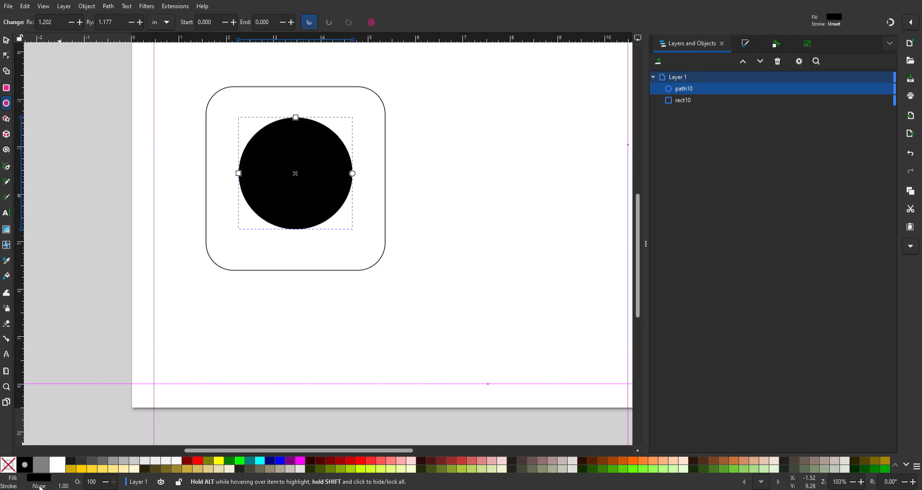
pyautogui.click(8, 40)
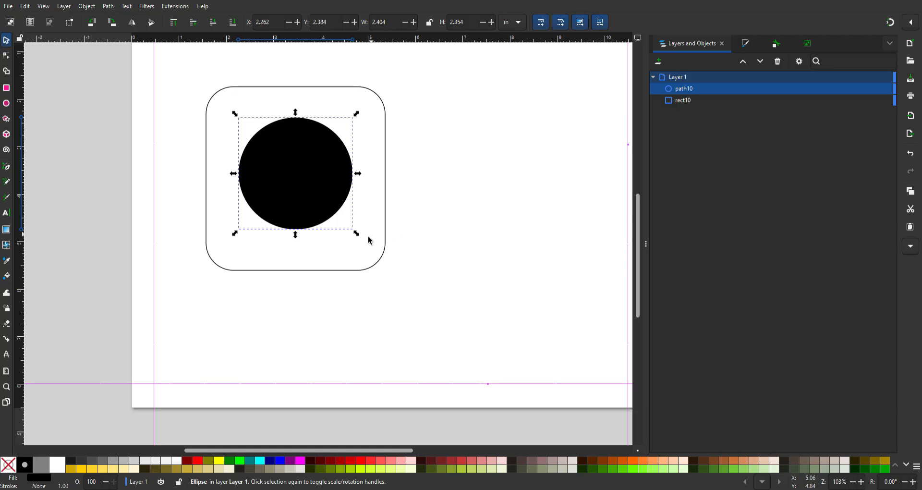
pyautogui.scroll(-4, 337, 223)
pyautogui.scroll(6, 389, 155)
pyautogui.click(433, 104)
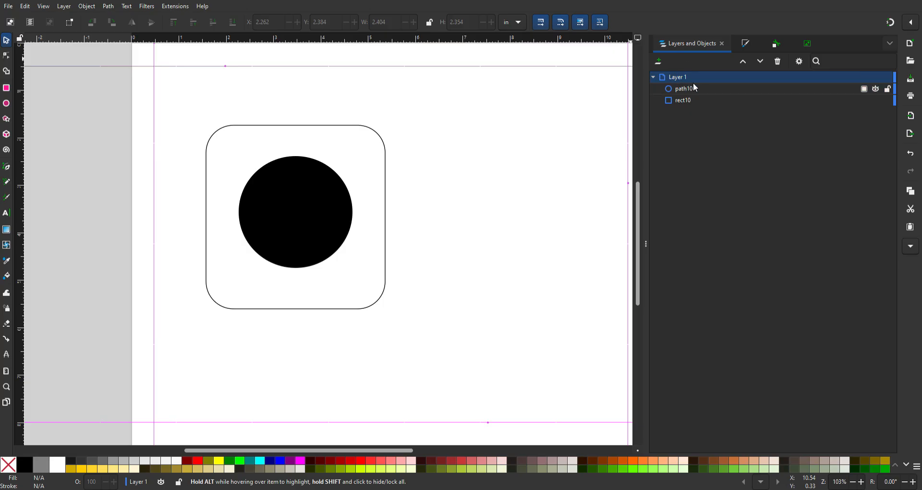
# Rename Layer 1 as Cutting
pyautogui.click(653, 77)
pyautogui.doubleClick(676, 79)
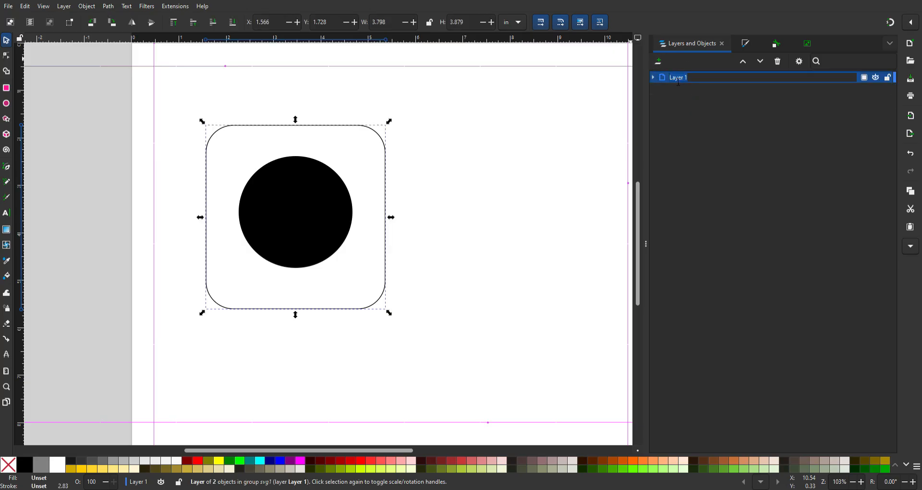
pyautogui.write('Cutting')
pyautogui.press('Return')
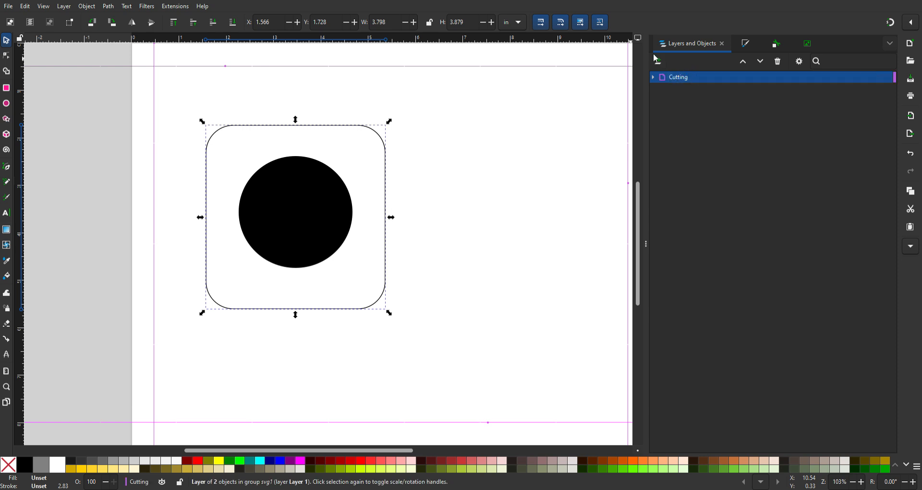
# Add a new layer named Etching above the Cutting layer
pyautogui.click(658, 62)
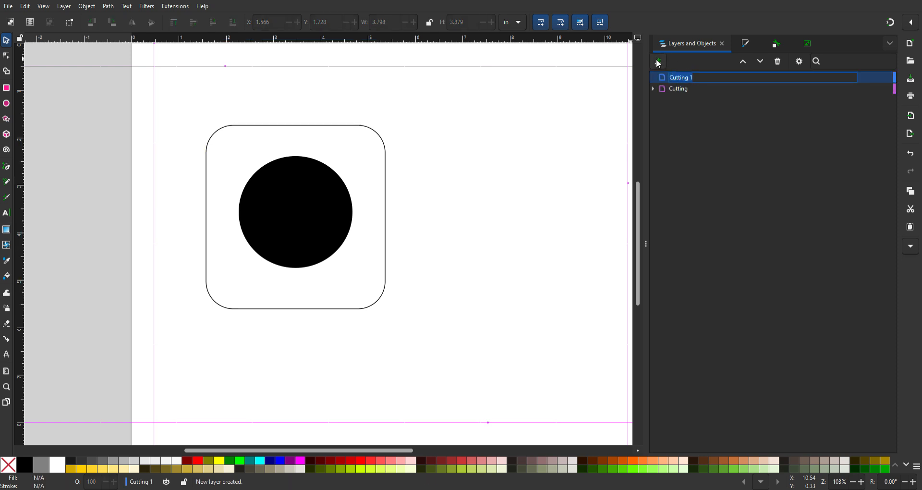
pyautogui.write('Etching')
pyautogui.press('Return')
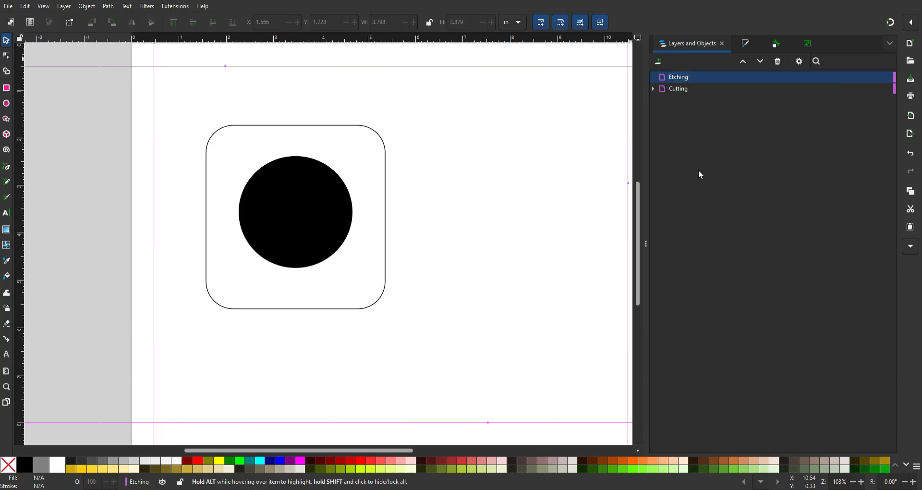
# Move the black circle from the Cutting layer into the Etching layer
pyautogui.click(653, 88)
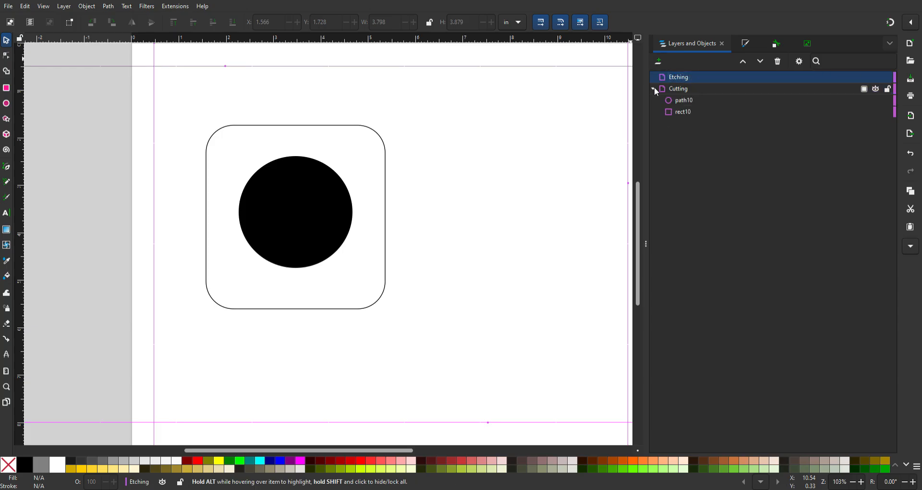
pyautogui.click(680, 99)
pyautogui.click(687, 114)
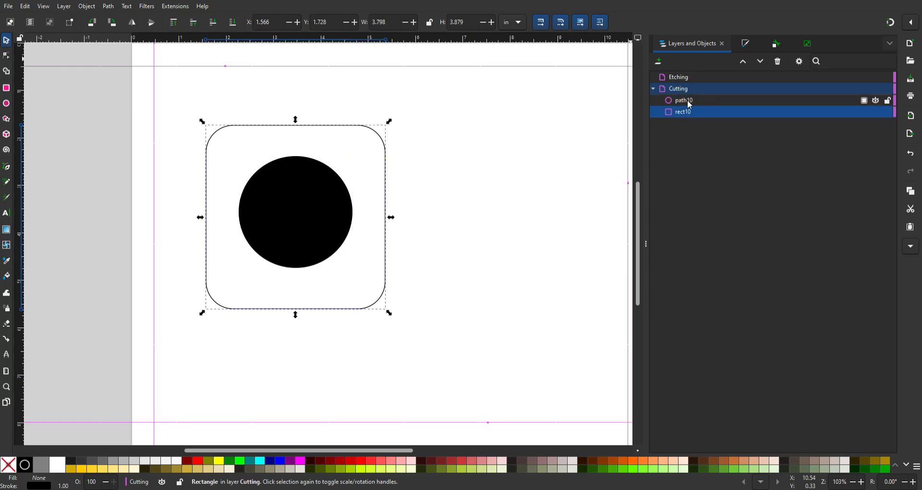
pyautogui.click(689, 103)
pyautogui.moveTo(688, 104); pyautogui.dragTo(686, 82)
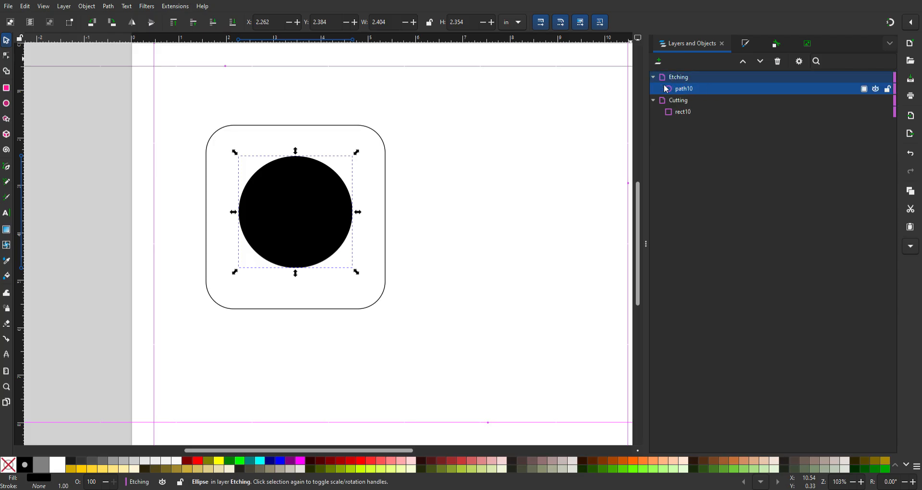
# Examine which objects the Cutting and Etching layers contain and collapse both layers
pyautogui.click(653, 100)
pyautogui.click(673, 101)
pyautogui.click(653, 100)
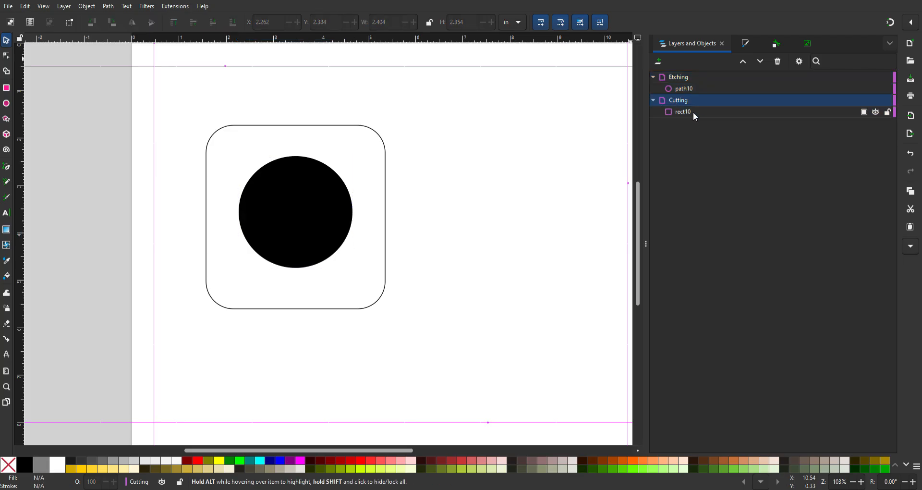
pyautogui.click(653, 100)
pyautogui.click(653, 77)
pyautogui.click(653, 76)
pyautogui.click(653, 77)
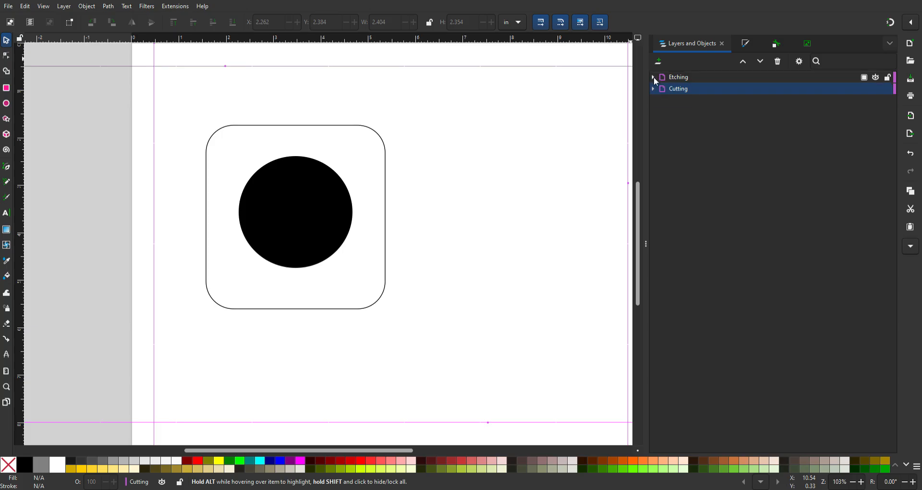
# Hide the Etching layer to view the cutting outline alone, and make Etching visible again
pyautogui.click(662, 90)
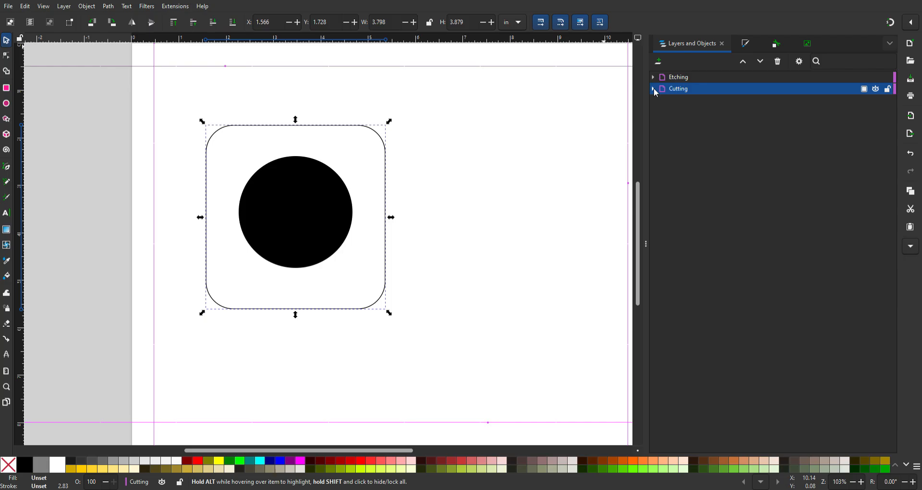
pyautogui.click(732, 85)
pyautogui.click(731, 77)
pyautogui.click(728, 90)
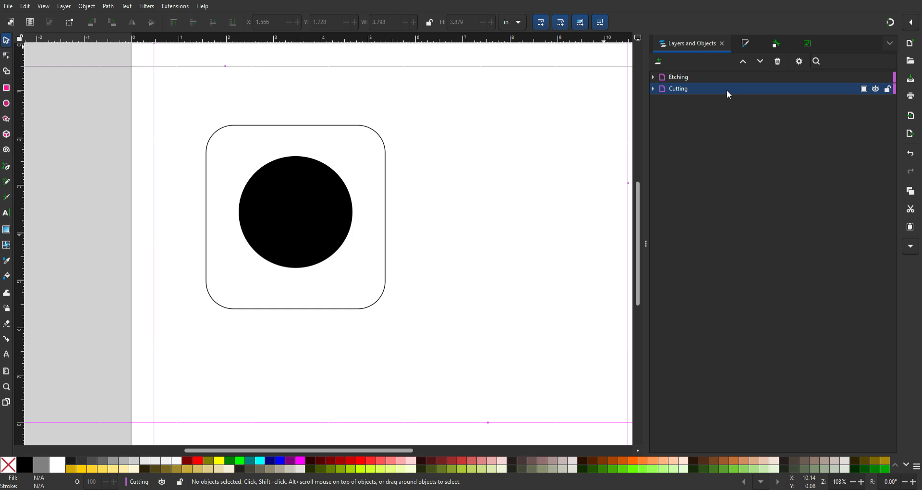
pyautogui.click(756, 78)
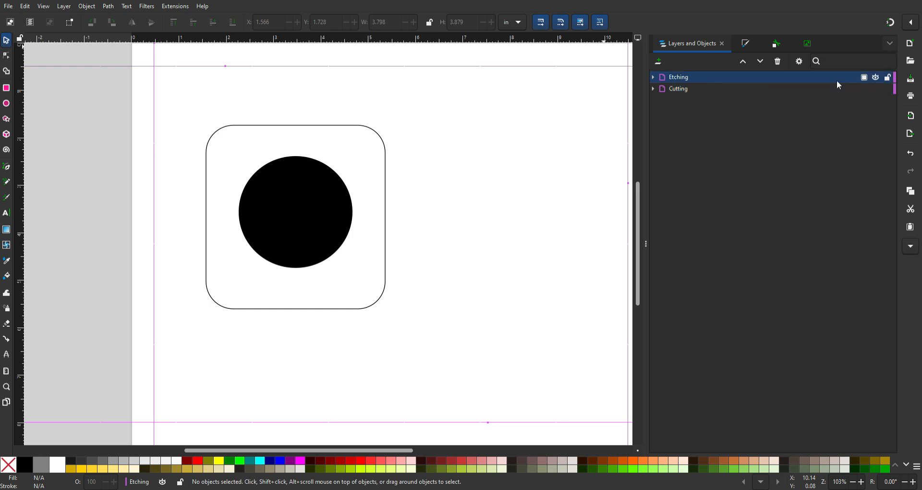
pyautogui.click(876, 78)
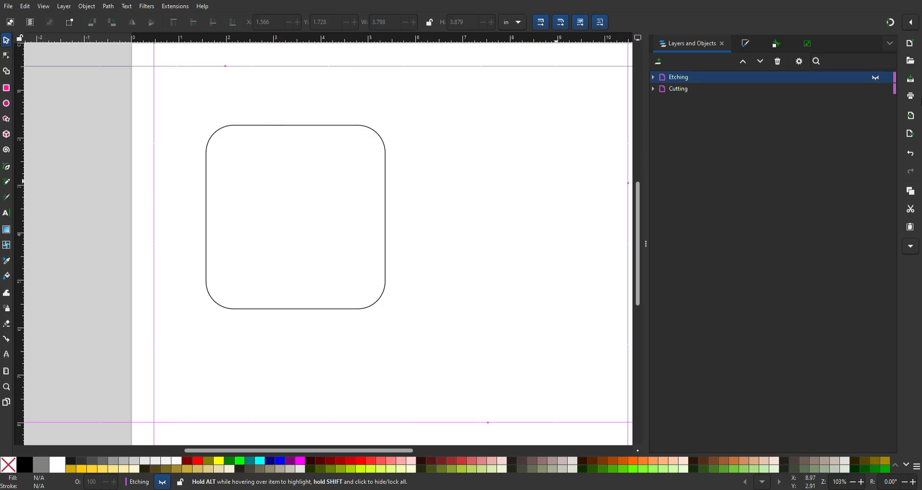
pyautogui.click(829, 84)
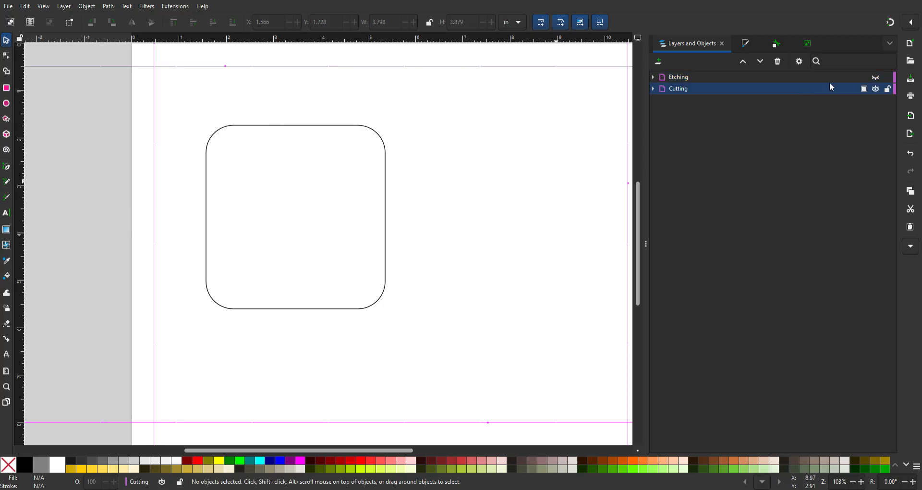
pyautogui.click(875, 78)
# Make Etching the current layer and toggle its visibility off and back on
pyautogui.click(772, 90)
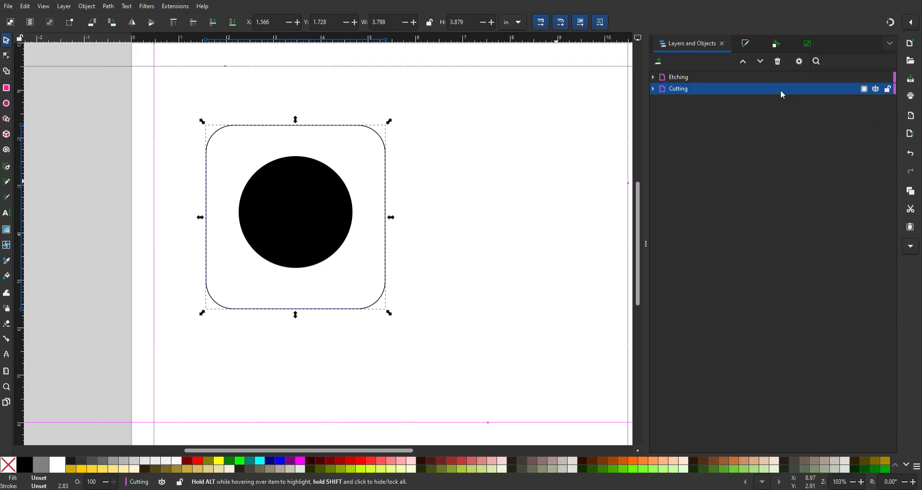
pyautogui.click(821, 75)
pyautogui.click(819, 87)
pyautogui.click(818, 78)
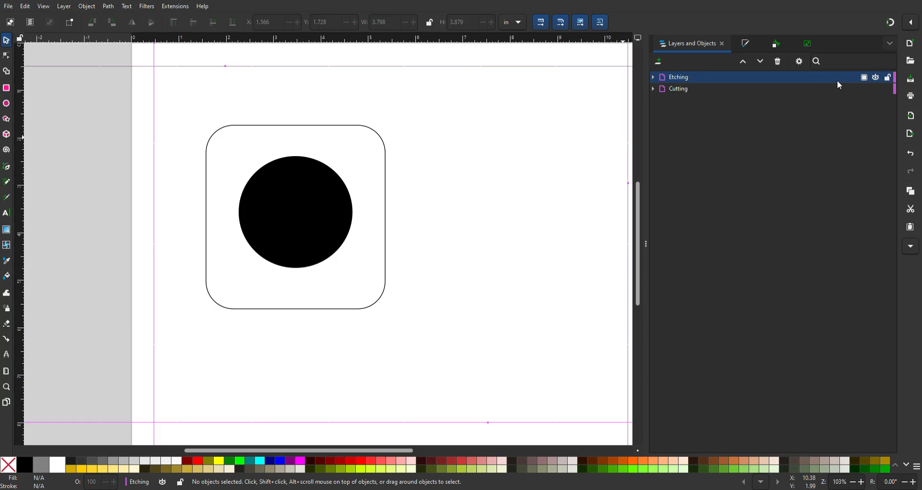
pyautogui.click(876, 78)
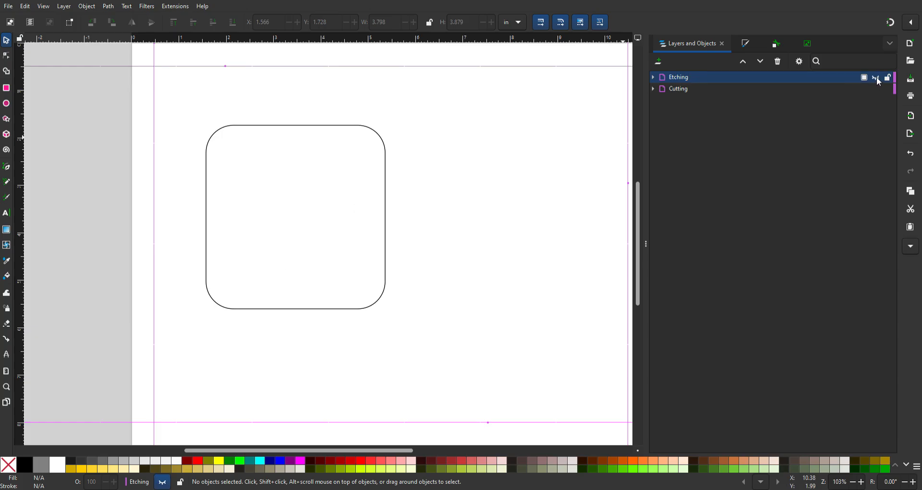
pyautogui.click(876, 78)
# Hide the Cutting layer to view only the etched circle, make Cutting the current layer and show it again
pyautogui.click(875, 89)
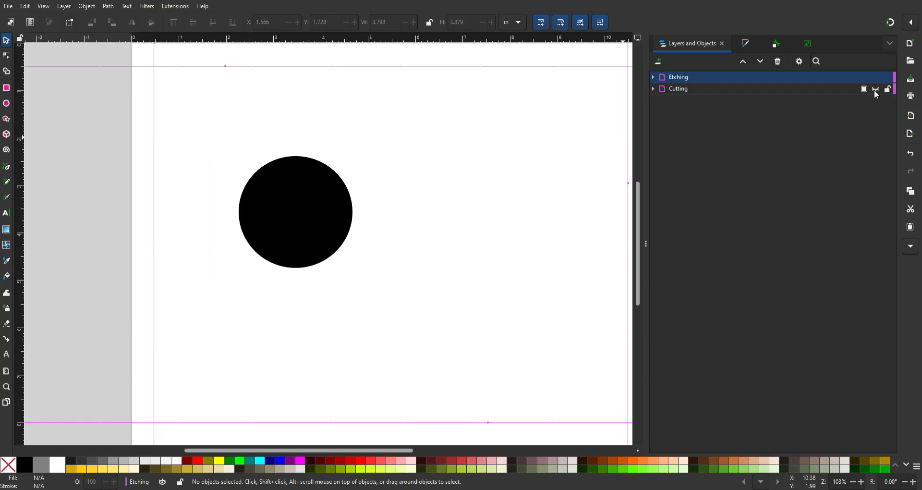
pyautogui.click(874, 89)
pyautogui.click(874, 89)
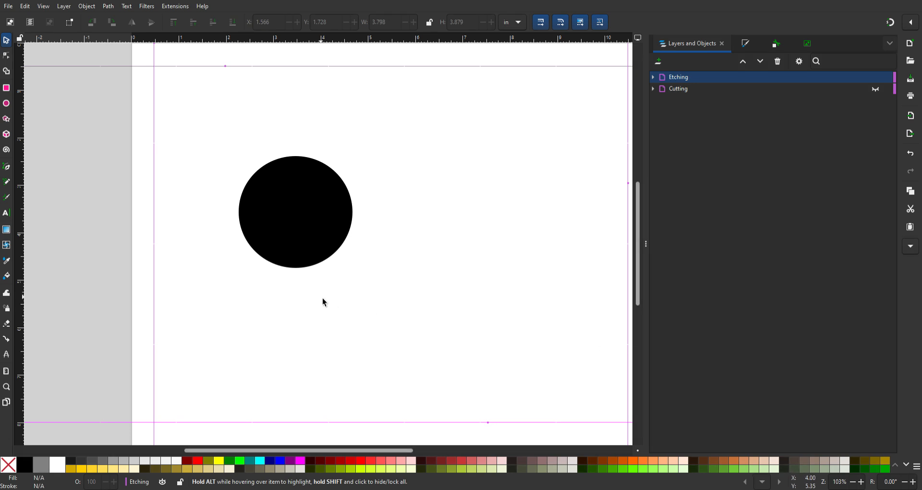
pyautogui.click(710, 87)
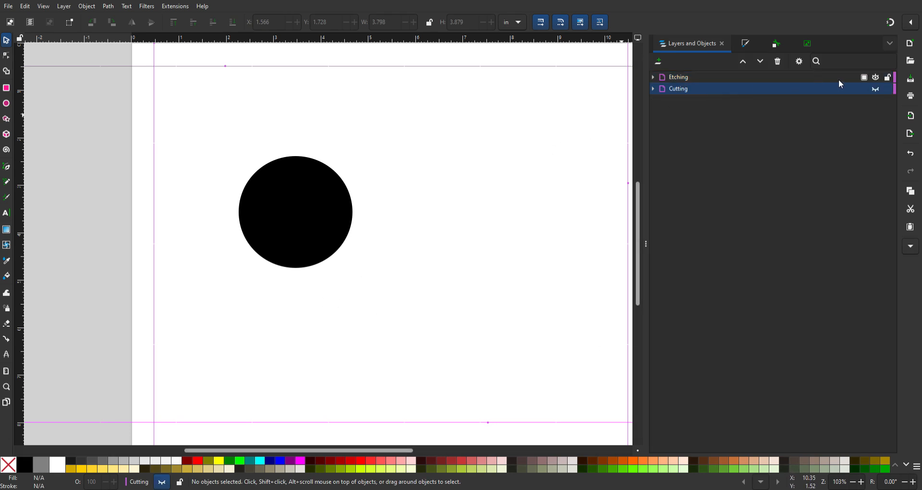
pyautogui.click(876, 89)
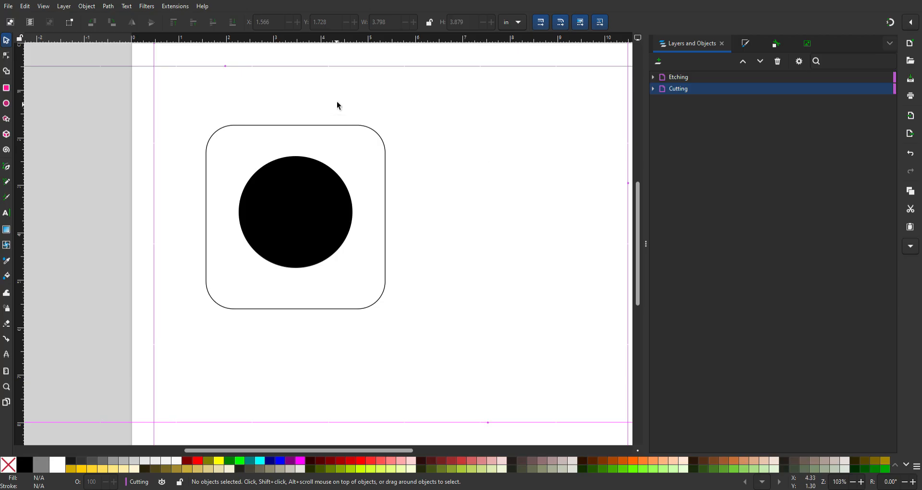
# Delete the black circle and the rounded rectangle, leaving both layers empty
pyautogui.click(248, 192)
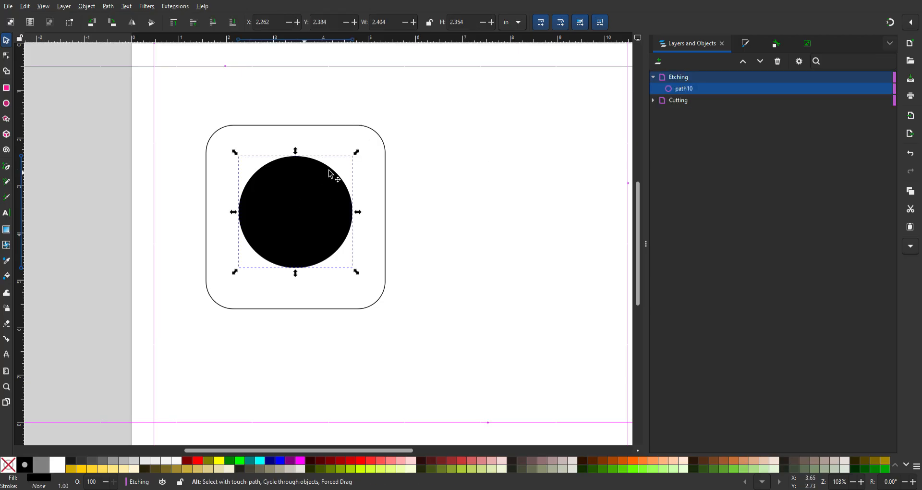
pyautogui.click(453, 139)
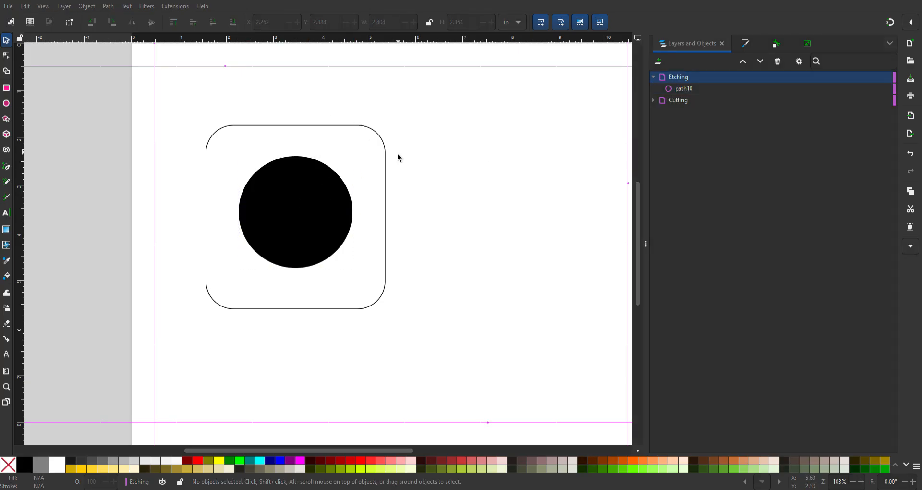
pyautogui.scroll(-2, 394, 158)
pyautogui.scroll(1, 330, 175)
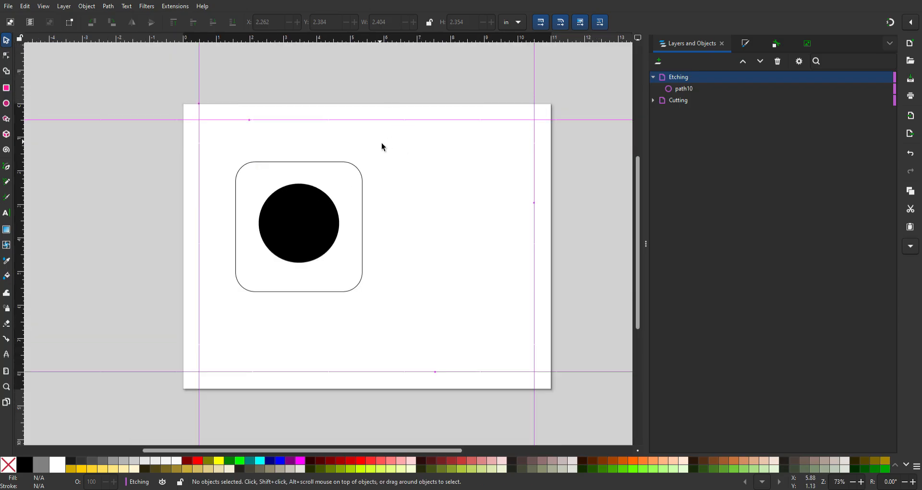
pyautogui.moveTo(381, 143); pyautogui.dragTo(227, 317)
pyautogui.press('Delete')
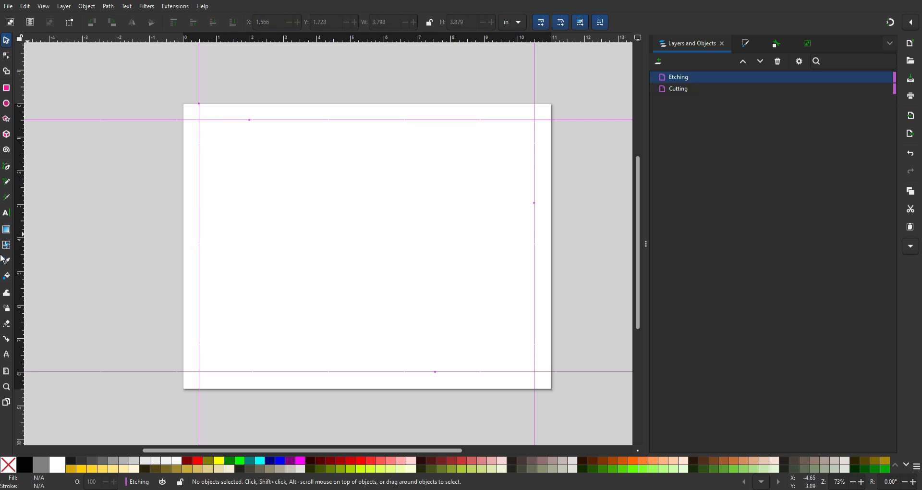
# Draw a closed freeform shape about 4.65 by 3.98 in with the Pen tool, mixing smooth curves and straight segments
pyautogui.click(6, 213)
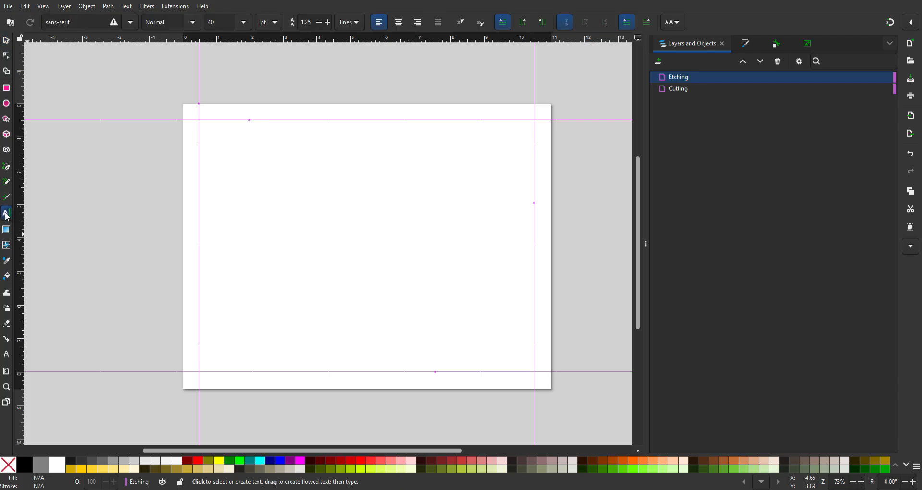
pyautogui.click(7, 168)
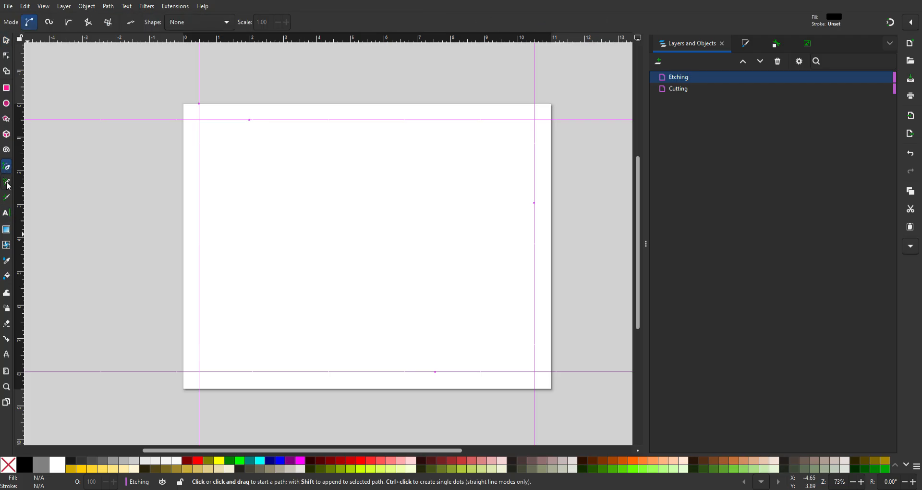
pyautogui.click(279, 151)
pyautogui.moveTo(241, 183); pyautogui.dragTo(300, 212)
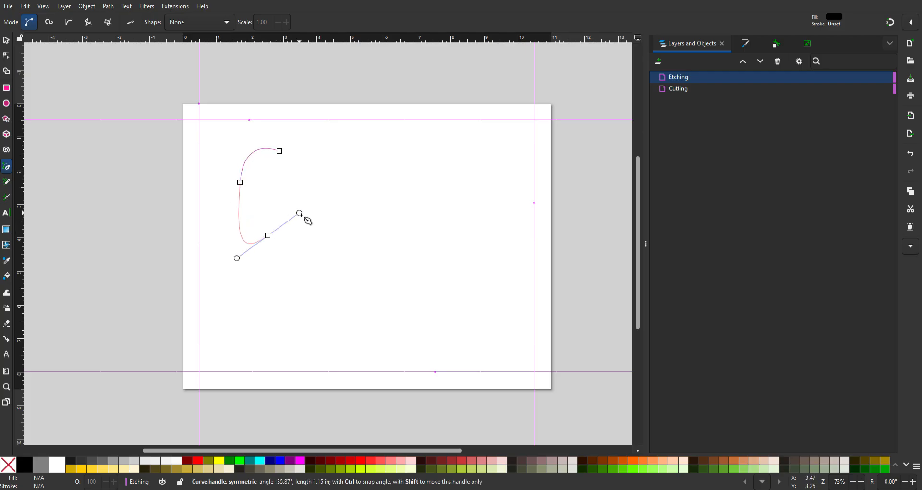
pyautogui.moveTo(325, 168); pyautogui.dragTo(355, 212)
pyautogui.moveTo(315, 263); pyautogui.dragTo(379, 296)
pyautogui.click(391, 178)
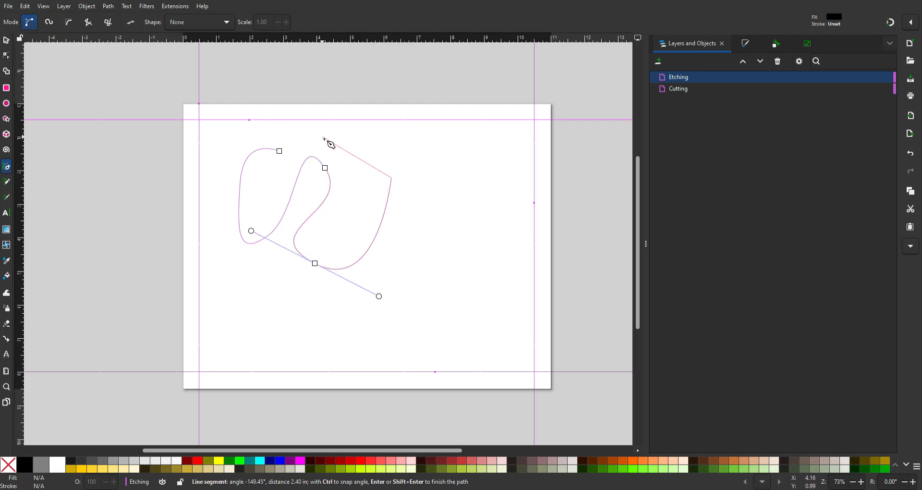
pyautogui.click(358, 143)
pyautogui.click(395, 139)
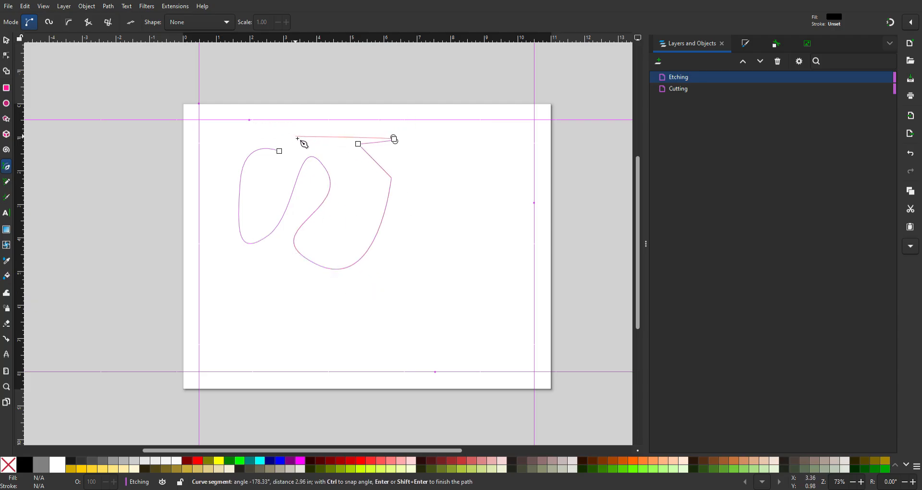
pyautogui.click(280, 152)
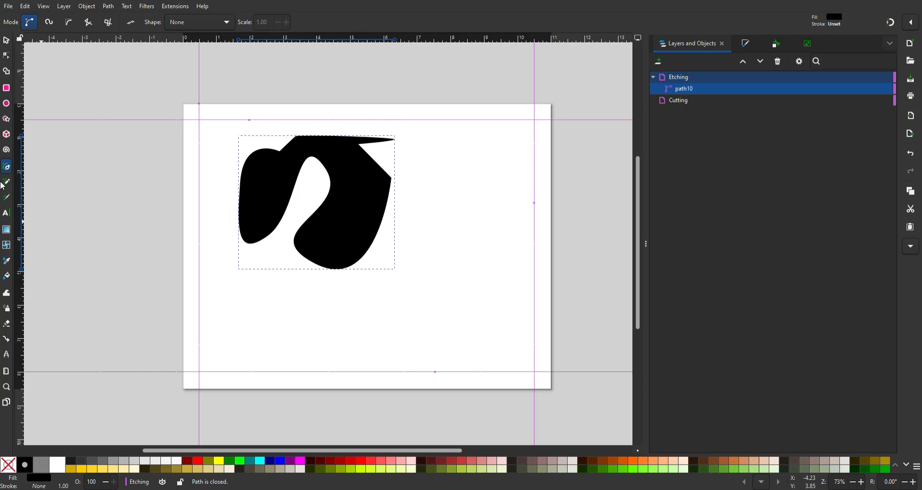
# Move the black freeform shape to about X 1.15, Y 1.97 in and delete it from the Etching layer
pyautogui.click(6, 40)
pyautogui.moveTo(368, 183); pyautogui.dragTo(350, 216)
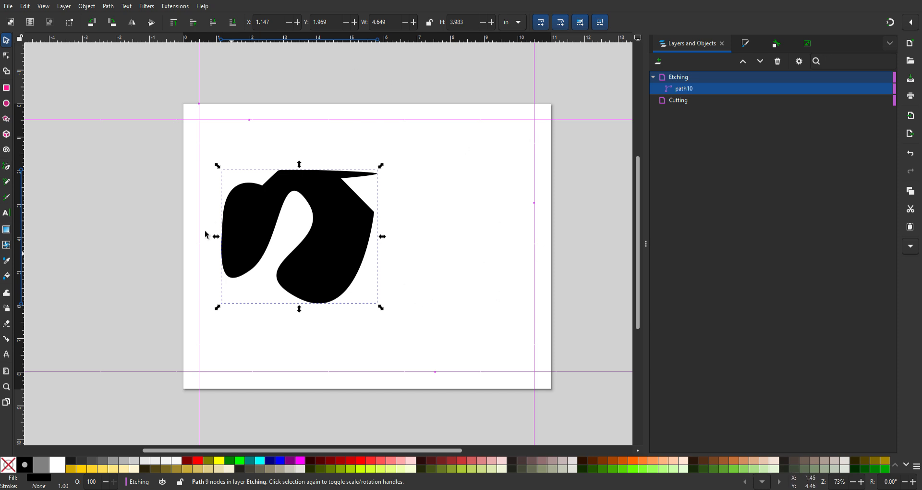
pyautogui.press('Delete')
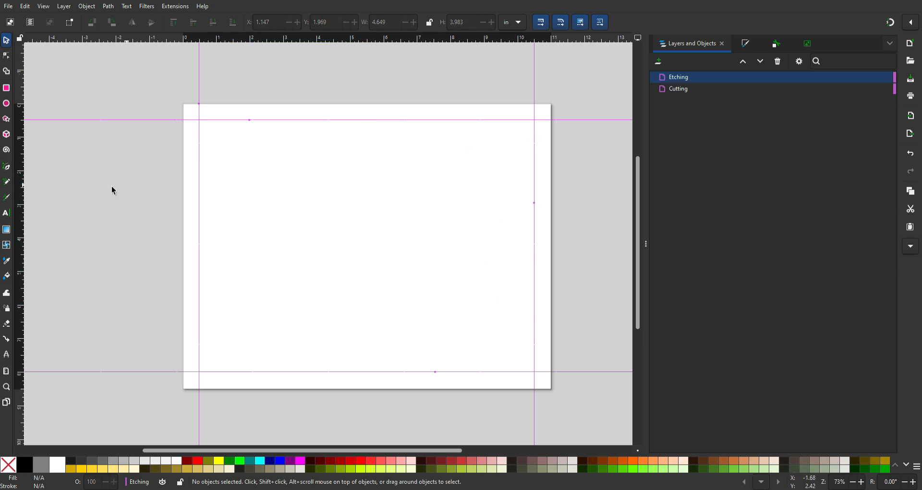
# Draw an open Pen path with a short horizontal segment followed by a curve, without fill and with a black stroke
pyautogui.click(6, 167)
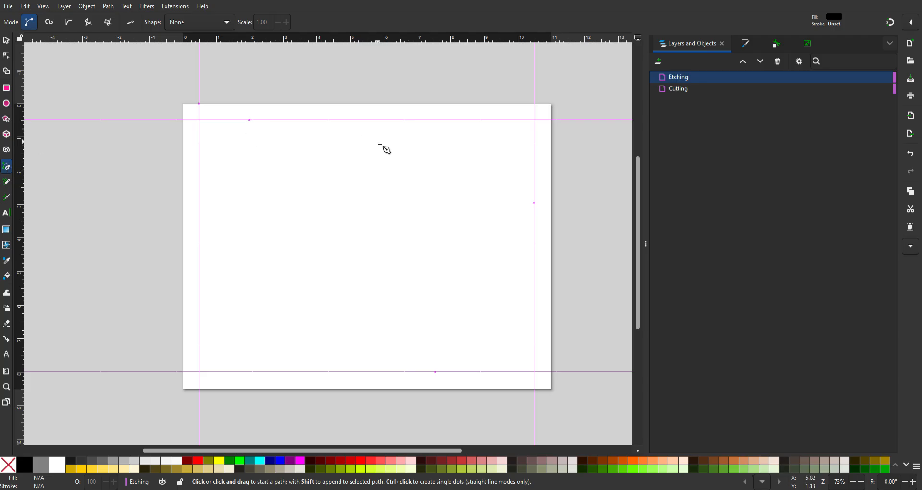
pyautogui.click(243, 152)
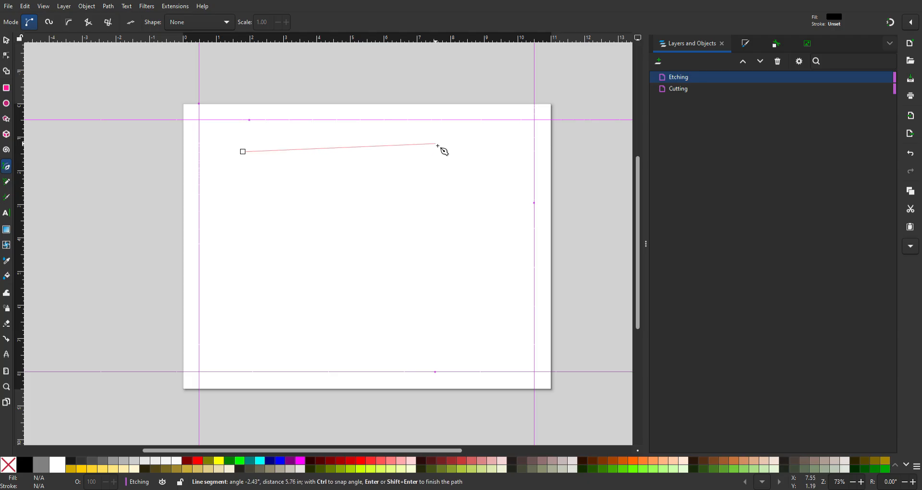
pyautogui.click(287, 152)
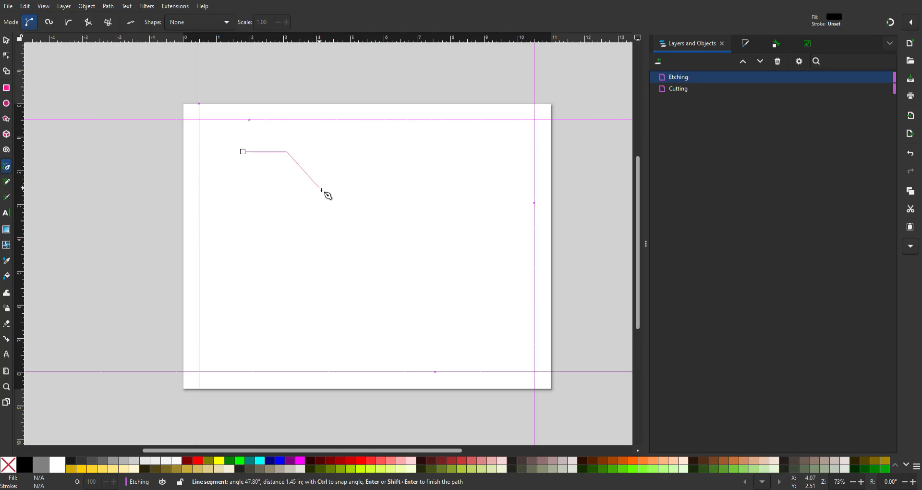
pyautogui.moveTo(319, 187); pyautogui.dragTo(320, 218)
pyautogui.moveTo(335, 209); pyautogui.dragTo(293, 241)
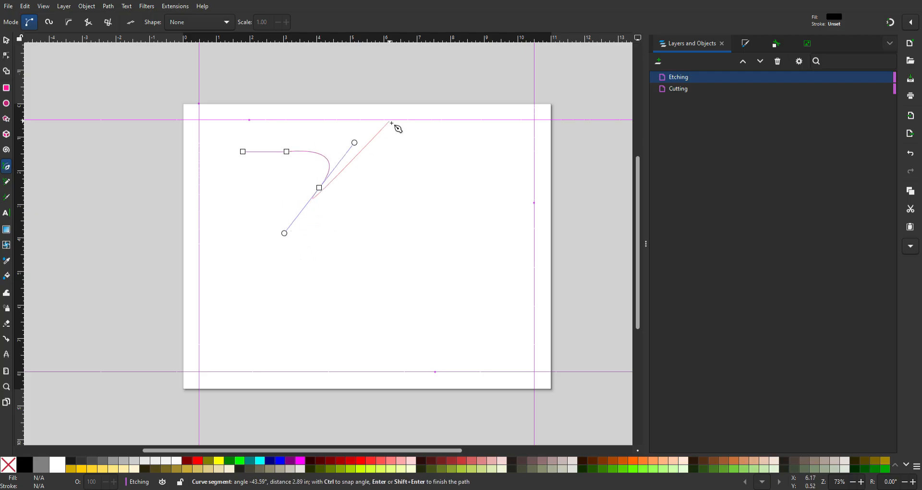
pyautogui.rightClick(285, 158)
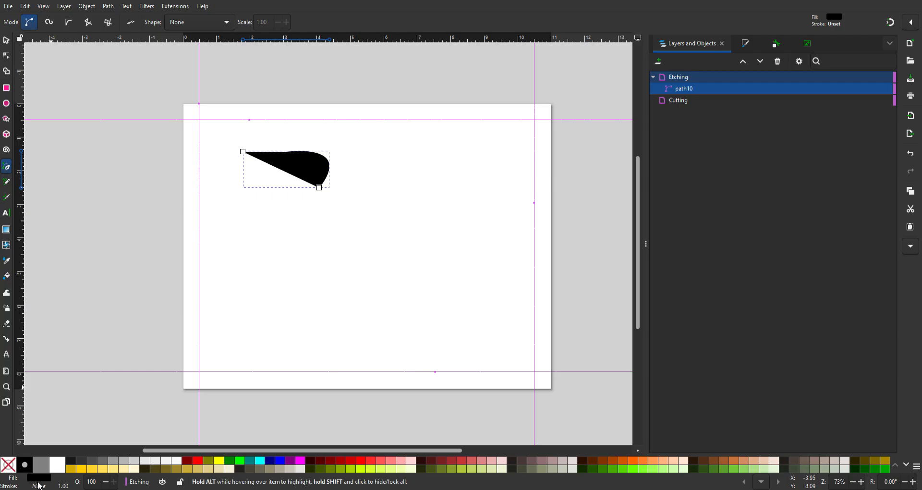
pyautogui.click(9, 465)
pyautogui.moveTo(24, 465); pyautogui.dragTo(40, 485)
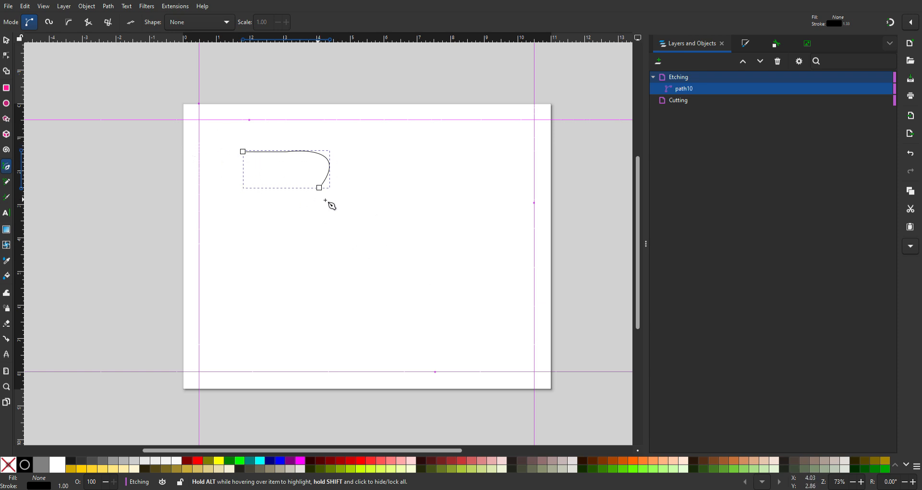
# Move the curve's lower end node to about X 3.63, Y 3.50 in and extend its handle to reshape the curve
pyautogui.click(6, 55)
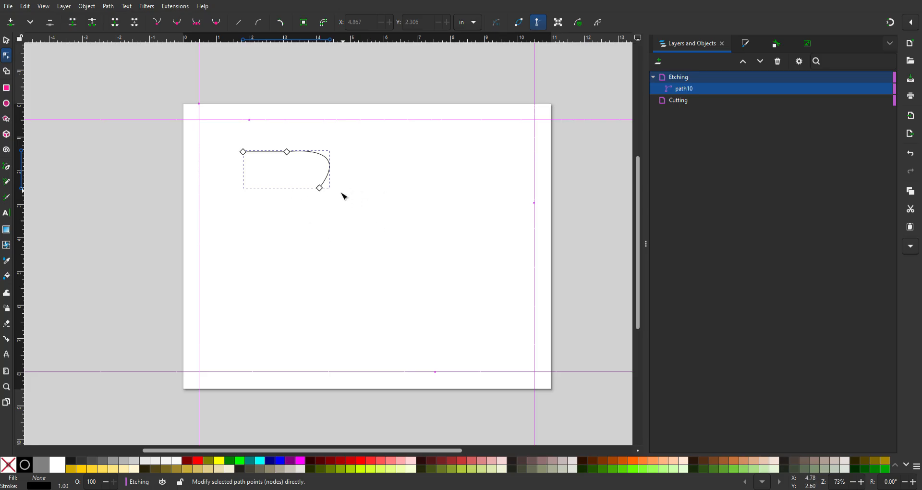
pyautogui.moveTo(320, 188); pyautogui.dragTo(347, 192)
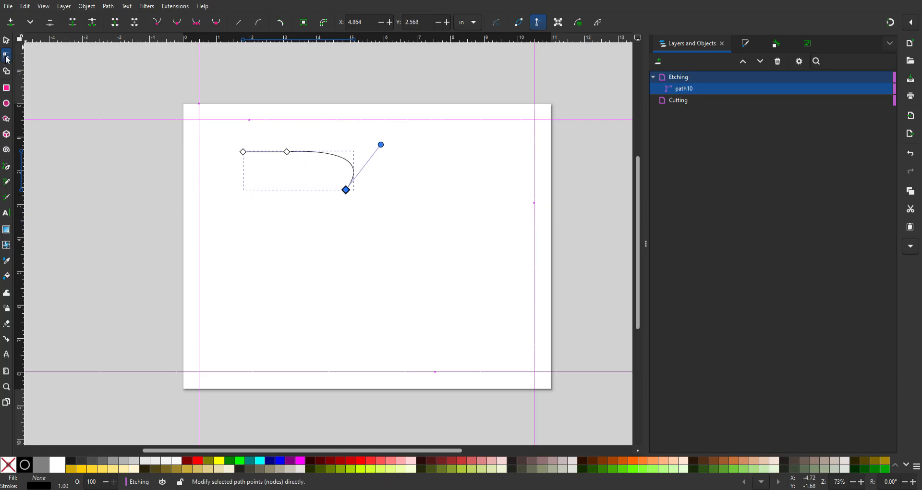
pyautogui.moveTo(347, 194); pyautogui.dragTo(307, 225)
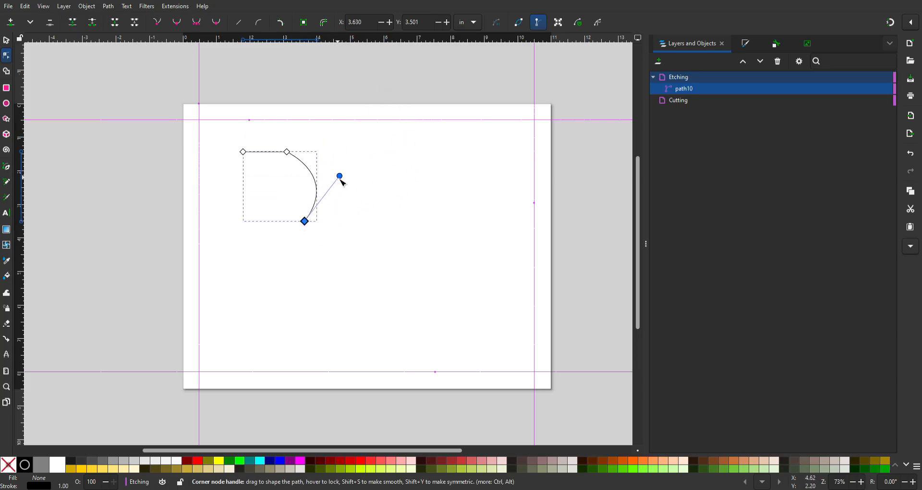
pyautogui.moveTo(344, 181); pyautogui.dragTo(383, 174)
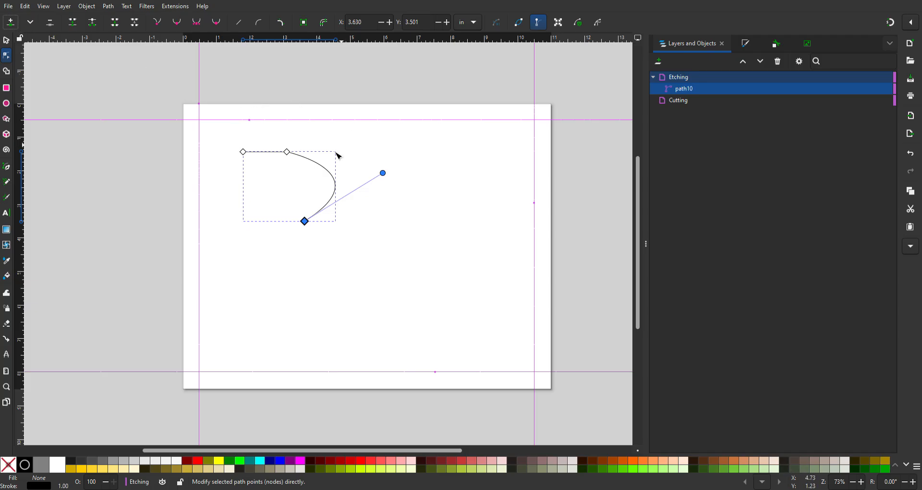
# Insert a node on the curve and one midway on the straight segment, raising the latter to about X 2.40, Y 0.75 in
pyautogui.click(330, 177)
pyautogui.click(10, 24)
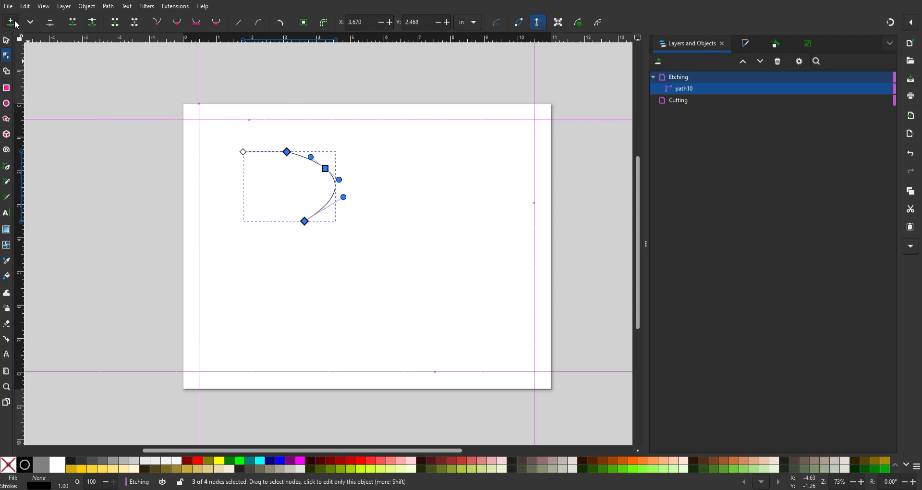
pyautogui.click(248, 201)
pyautogui.click(283, 153)
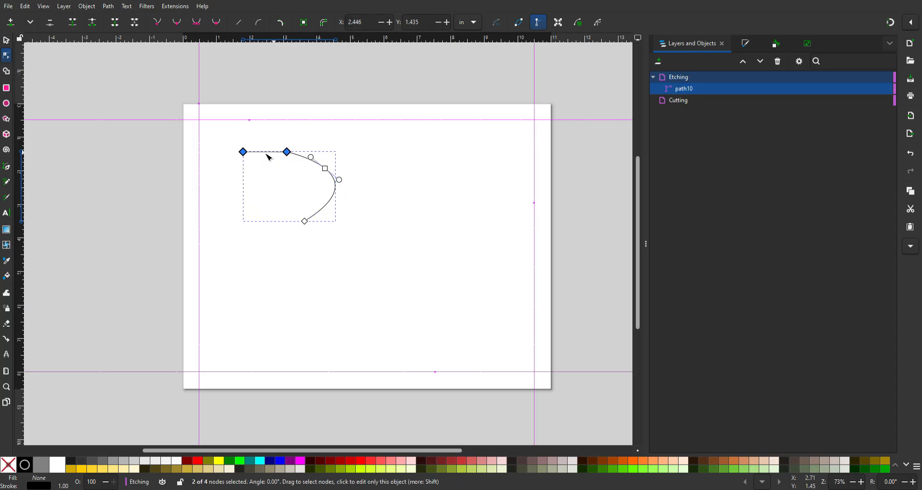
pyautogui.click(11, 22)
pyautogui.click(265, 153)
pyautogui.moveTo(267, 154); pyautogui.dragTo(265, 129)
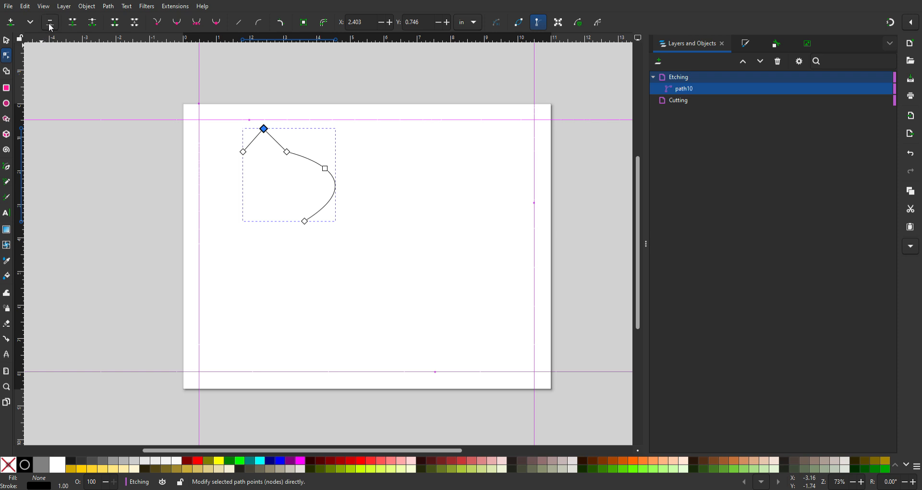
# Delete the raised node and make the nodes at both ends of that segment corners so it is straight again
pyautogui.click(51, 27)
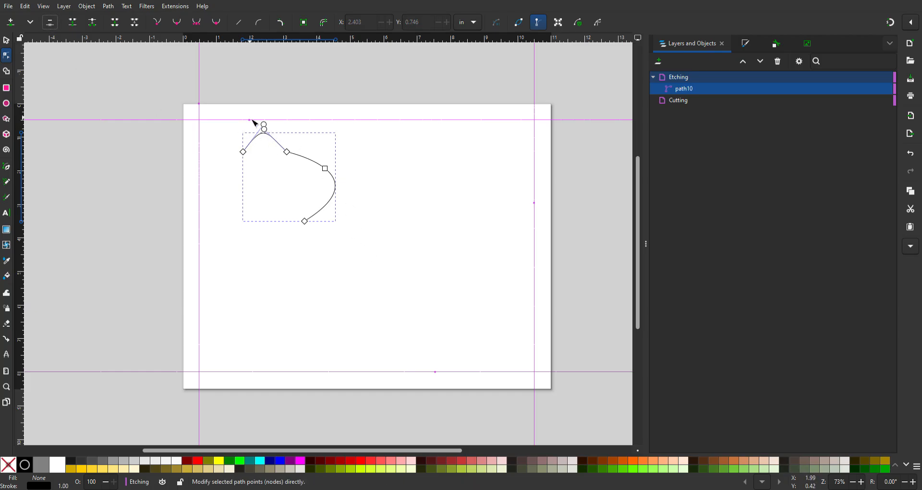
pyautogui.moveTo(265, 129); pyautogui.dragTo(291, 126)
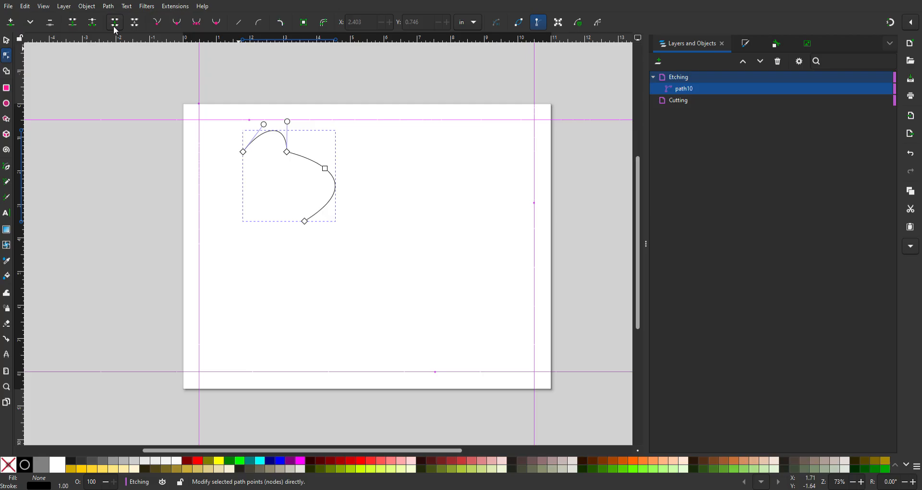
pyautogui.click(155, 27)
pyautogui.click(287, 153)
pyautogui.click(160, 24)
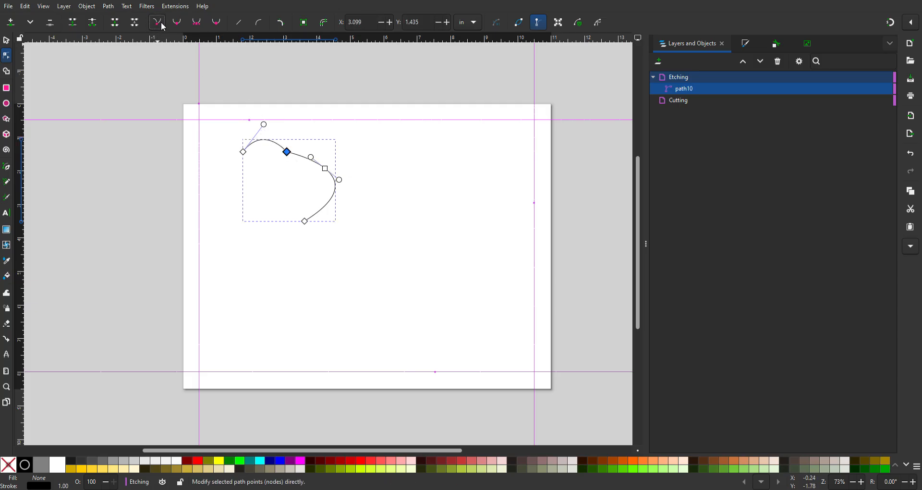
pyautogui.moveTo(264, 125); pyautogui.dragTo(264, 133)
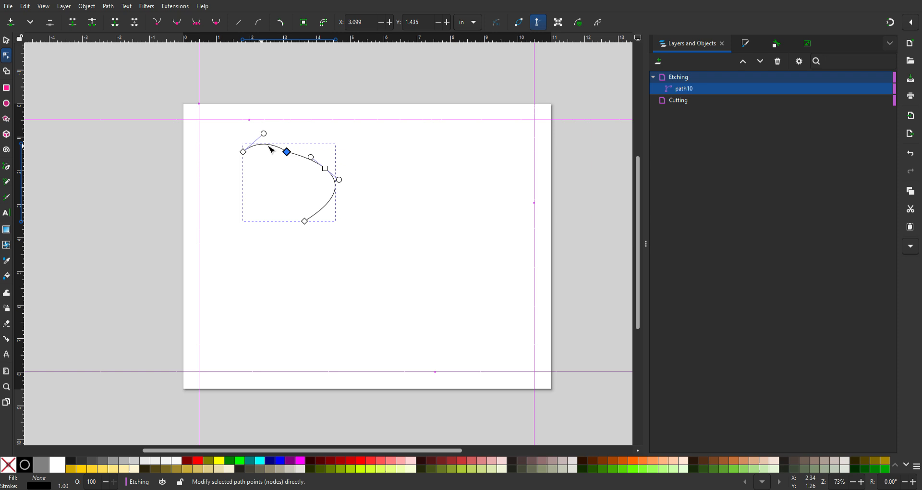
pyautogui.click(244, 153)
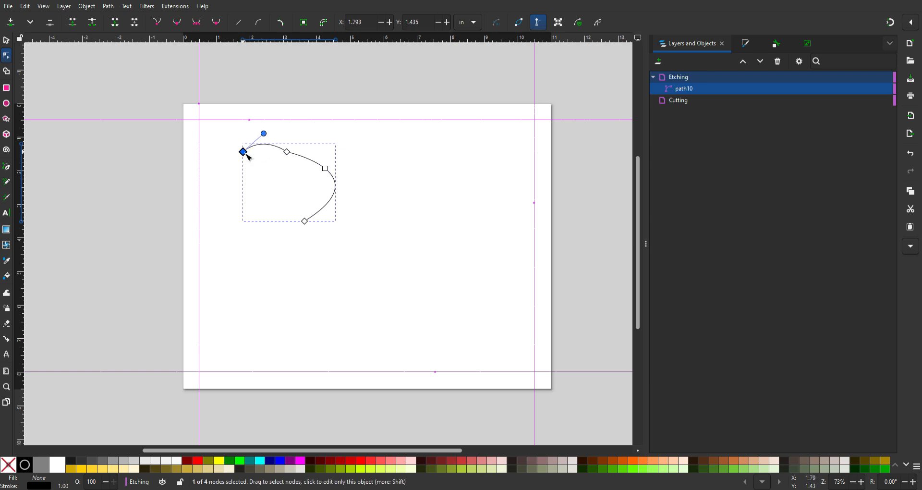
pyautogui.click(158, 22)
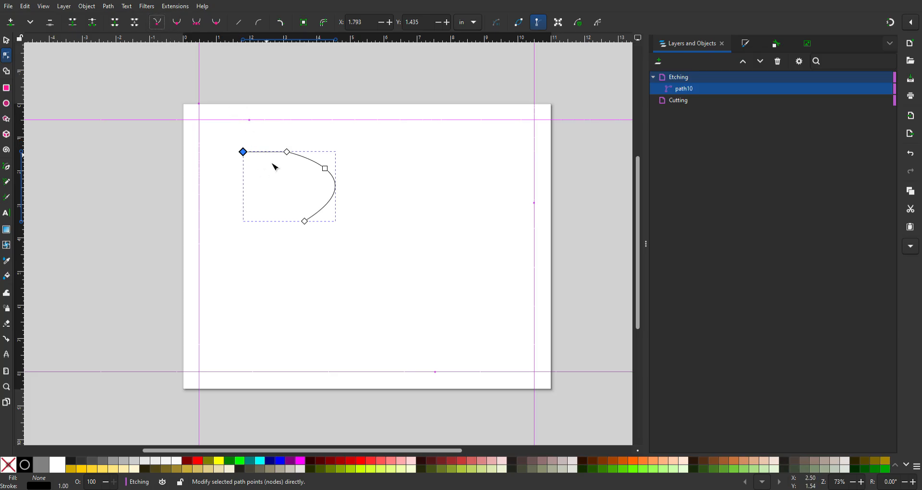
# Make the curve's middle node symmetric, and apply the symmetric node type to all three nodes along the curve
pyautogui.click(203, 27)
pyautogui.click(325, 168)
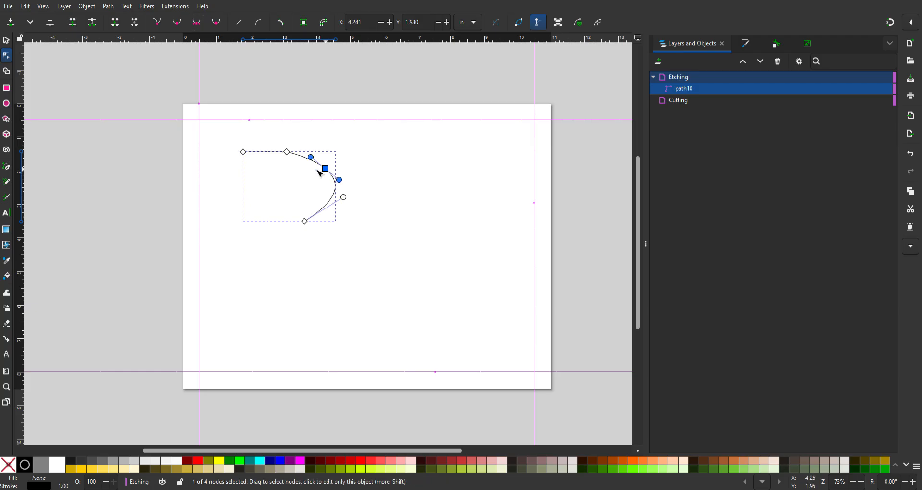
pyautogui.click(194, 23)
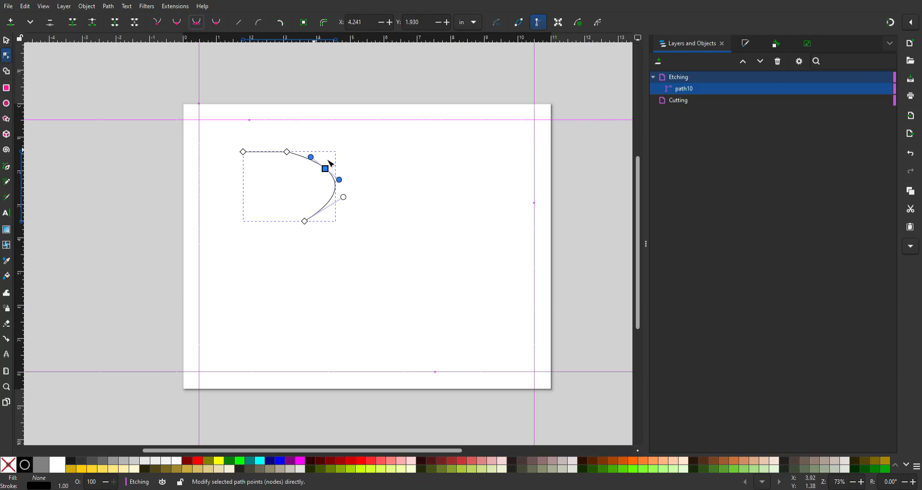
pyautogui.click(287, 152)
pyautogui.keyDown('shift'); pyautogui.click(325, 169); pyautogui.keyUp('shift')
pyautogui.keyDown('shift'); pyautogui.click(304, 221); pyautogui.keyUp('shift')
pyautogui.click(197, 25)
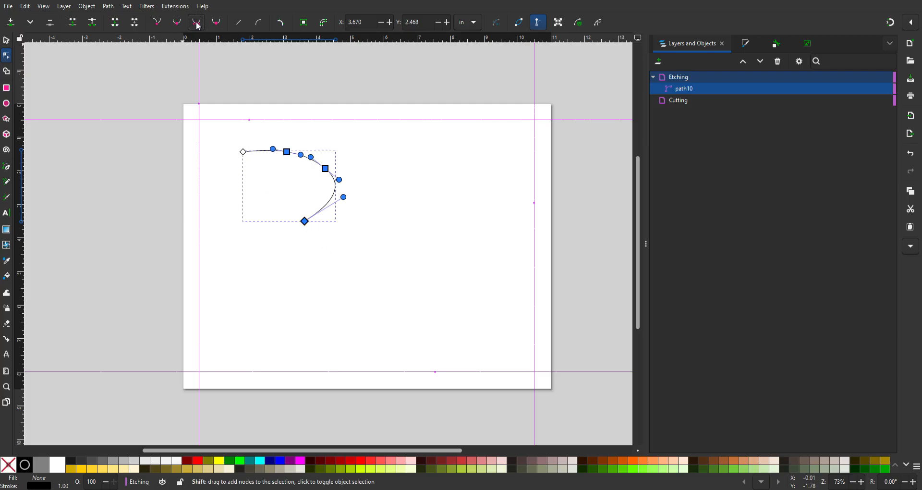
# Try the smooth, corner, auto-smooth and symmetric types on the three selected nodes, ending with corner nodes
pyautogui.click(181, 26)
pyautogui.click(157, 23)
pyautogui.click(216, 27)
pyautogui.click(197, 25)
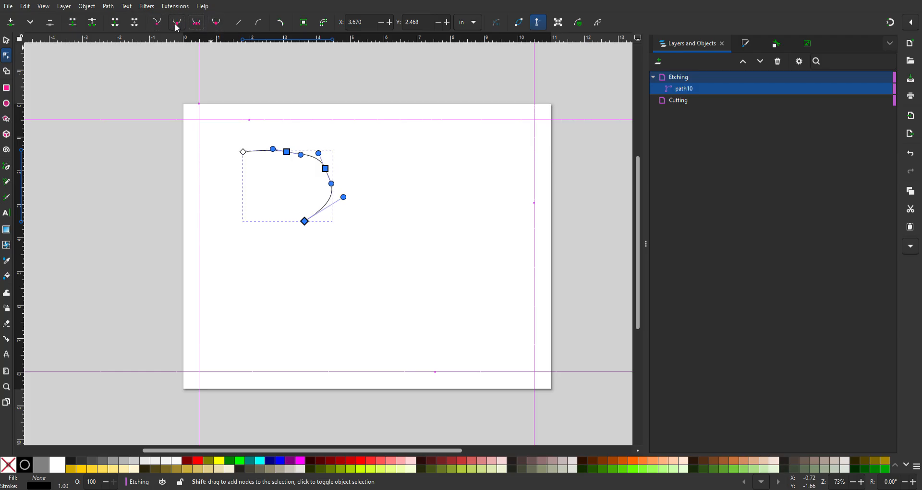
pyautogui.click(157, 23)
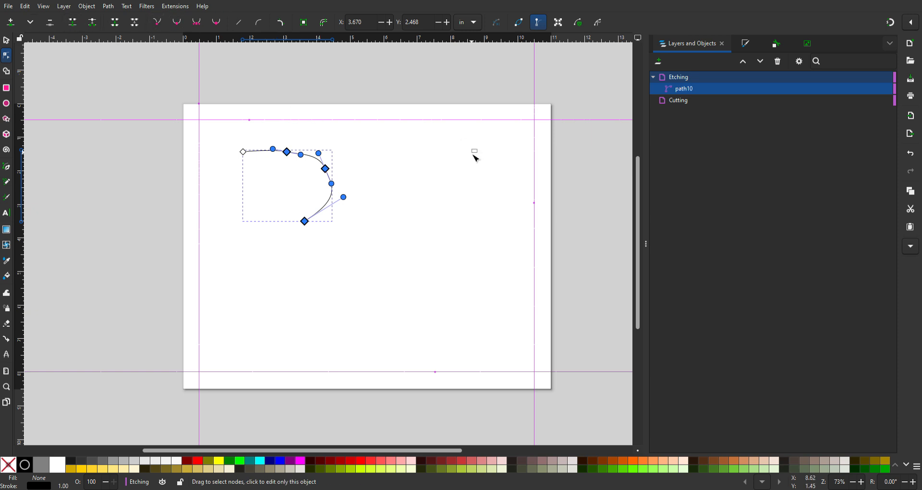
# Delete the path segment between the straight line's inner node and the curve's middle node, splitting the path in two
pyautogui.click(452, 158)
pyautogui.click(318, 158)
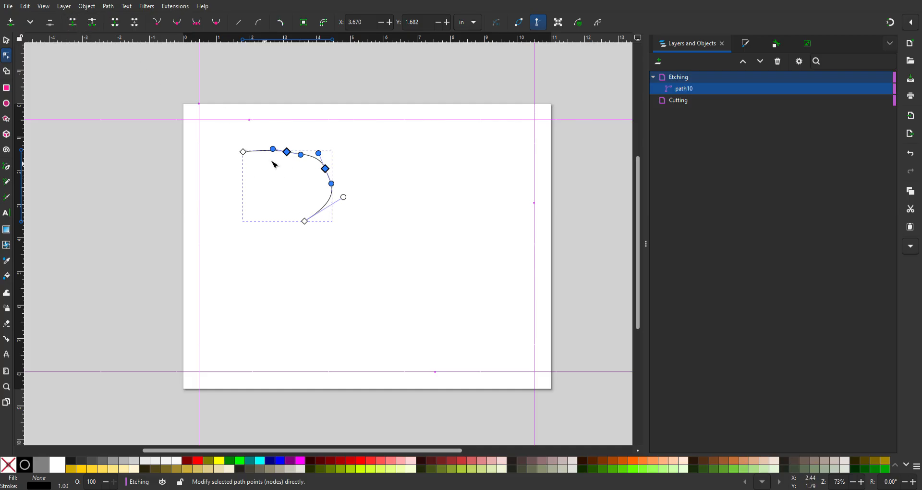
pyautogui.click(298, 181)
pyautogui.click(288, 152)
pyautogui.keyDown('shift'); pyautogui.click(325, 169); pyautogui.keyUp('shift')
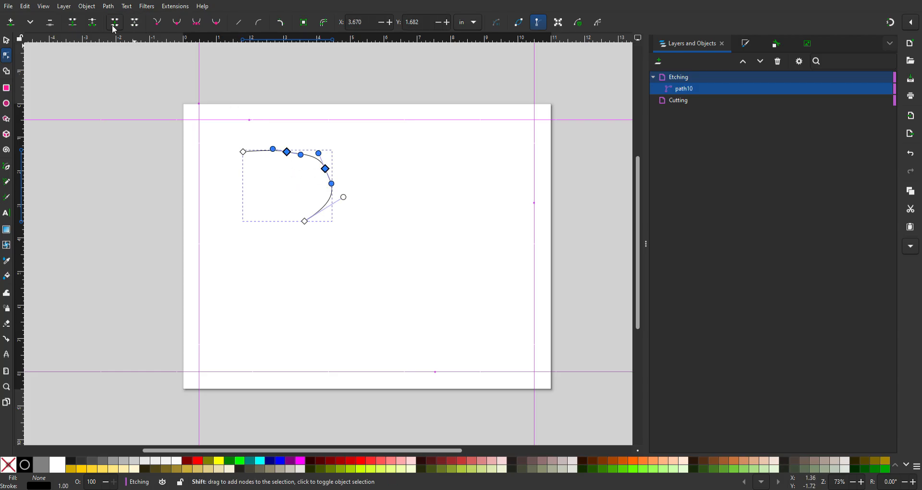
pyautogui.click(138, 24)
pyautogui.click(271, 183)
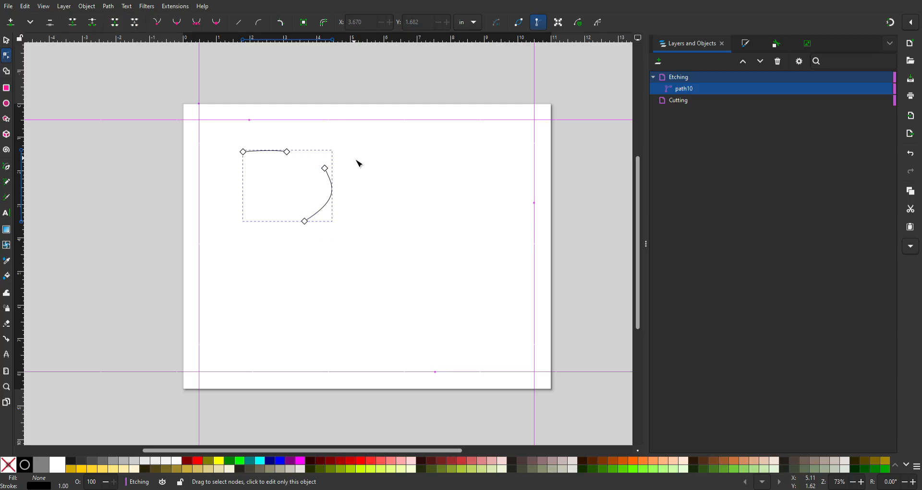
# Join the curve's two end nodes with a straight segment, and add three nodes along the straight segments, pulling each one out of line
pyautogui.click(332, 206)
pyautogui.click(117, 25)
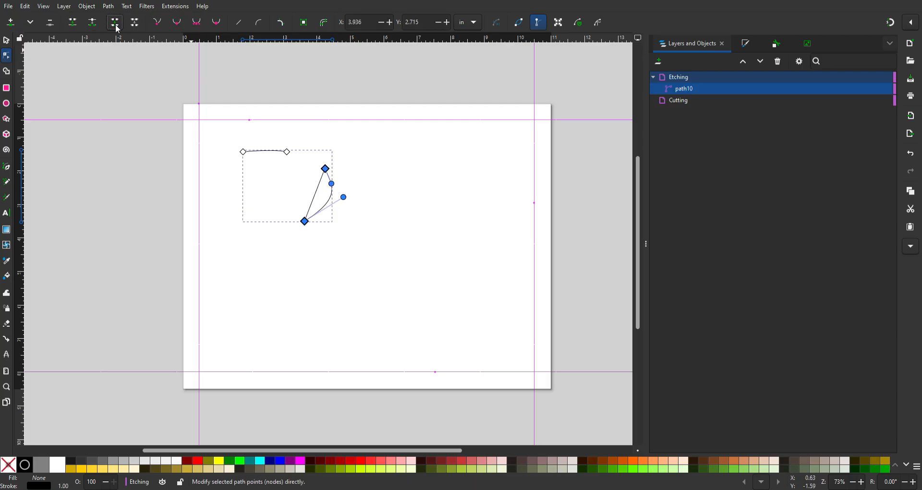
pyautogui.doubleClick(321, 192)
pyautogui.moveTo(321, 192); pyautogui.dragTo(291, 179)
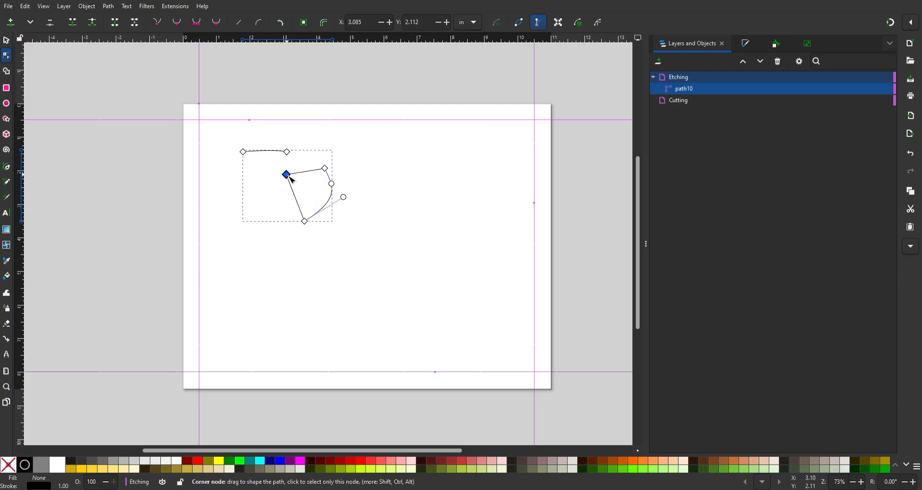
pyautogui.doubleClick(309, 173)
pyautogui.moveTo(312, 177); pyautogui.dragTo(309, 135)
pyautogui.doubleClick(295, 198)
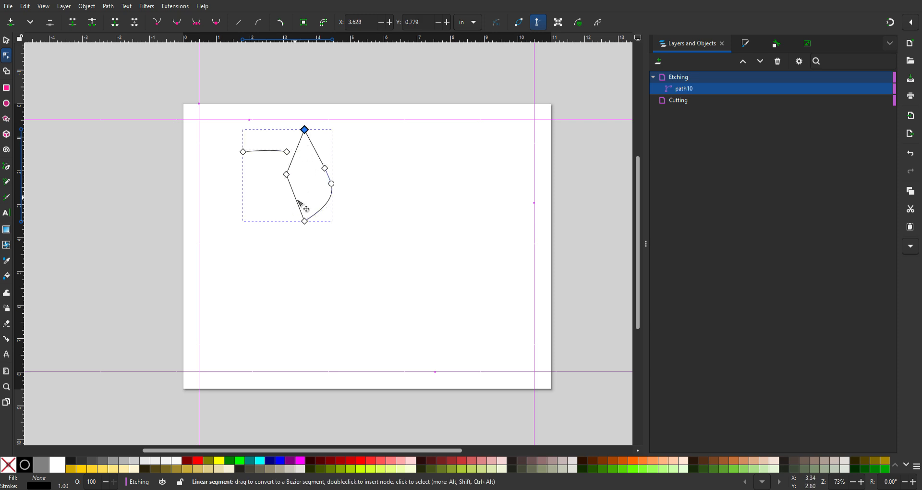
pyautogui.moveTo(298, 205); pyautogui.dragTo(244, 213)
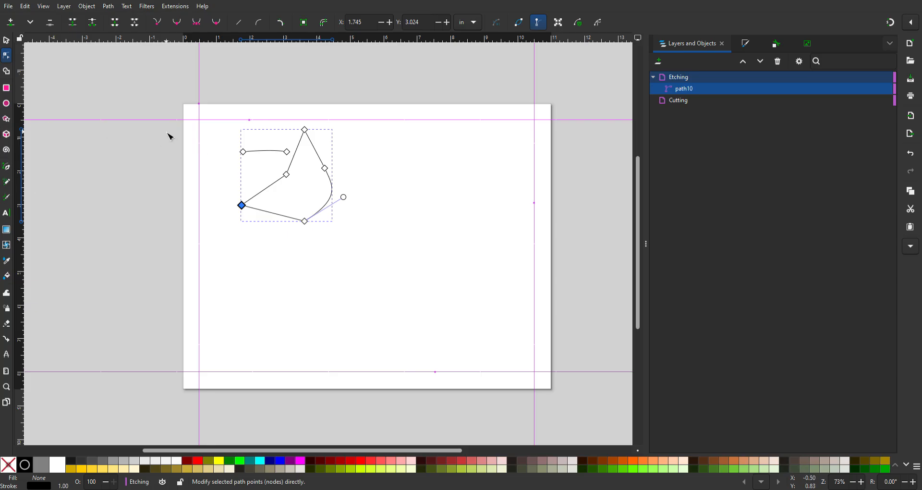
# Delete the whole edited path from the Etching layer
pyautogui.click(6, 40)
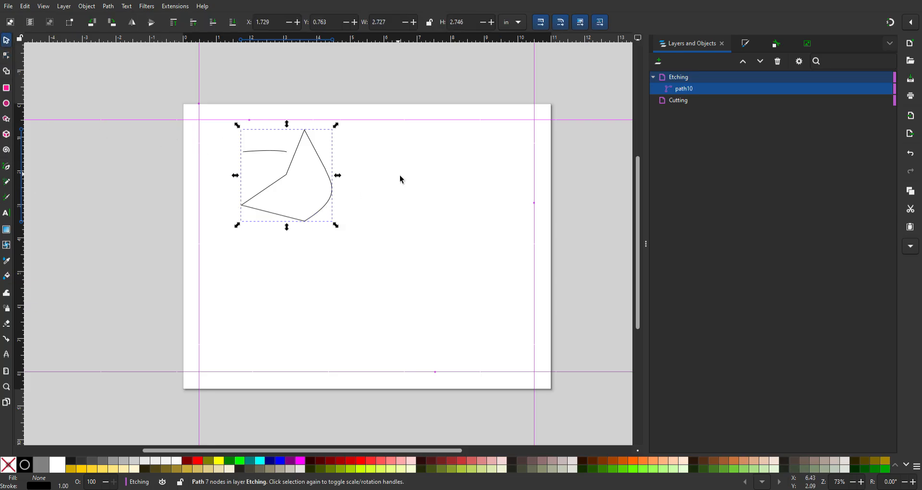
pyautogui.press('Delete')
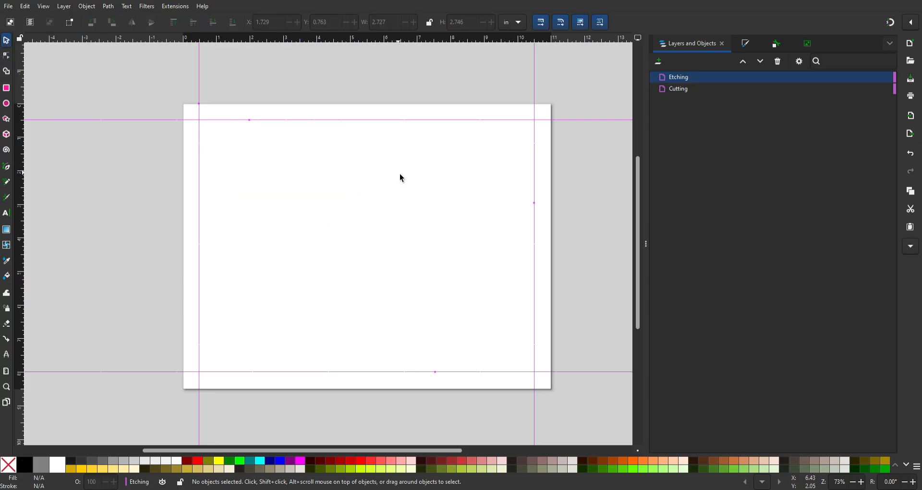
# Create a flowed text frame about 7.3 by 3.4 in on the upper part of the page, reading "I'm etching this"
pyautogui.click(6, 213)
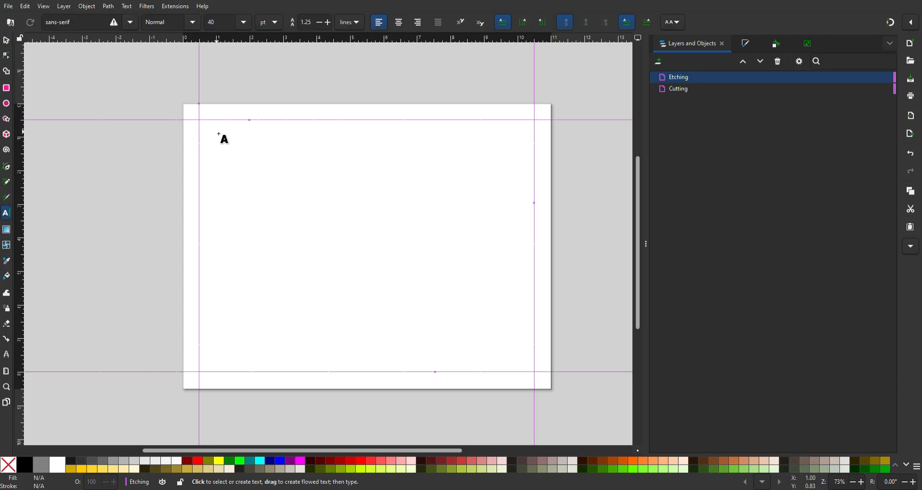
pyautogui.moveTo(217, 132); pyautogui.dragTo(460, 244)
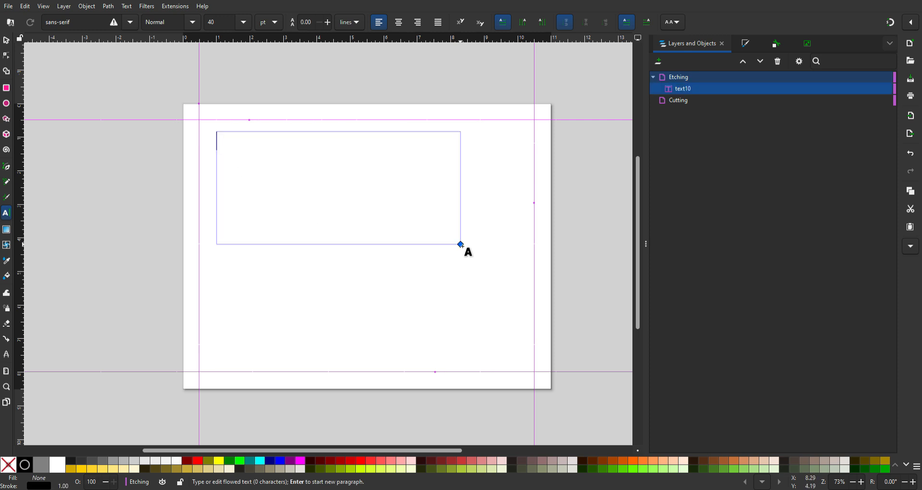
pyautogui.click(228, 224)
pyautogui.write("I'm etching this")
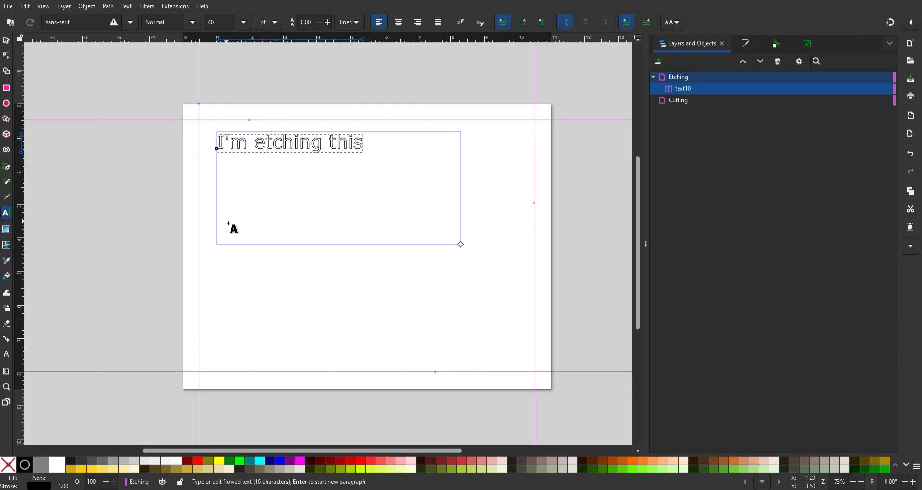
# Reopen the text for editing and remove "ing" so it reads "I'm etch this", leaving the text object selected
pyautogui.click(7, 39)
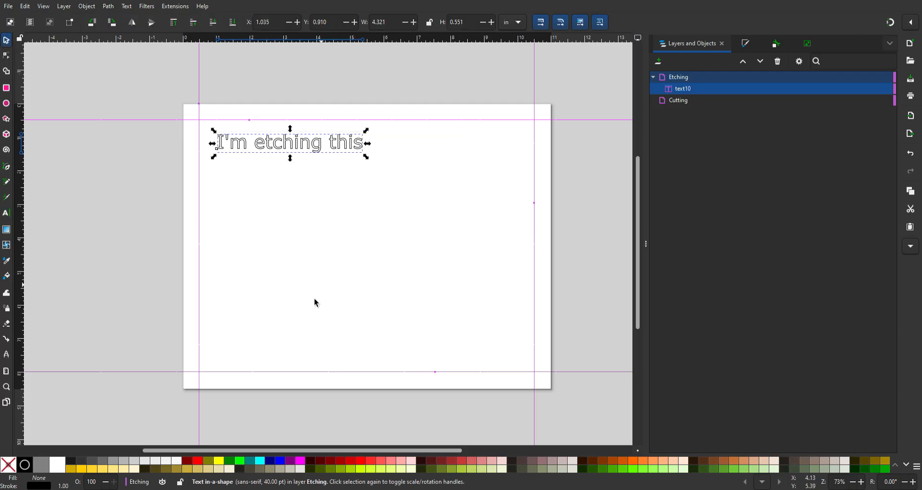
pyautogui.doubleClick(299, 151)
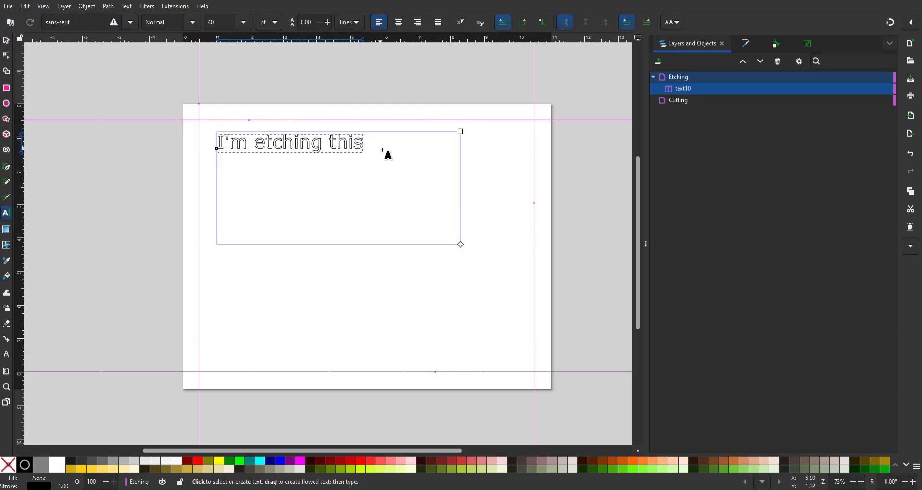
pyautogui.keyDown('shift'); pyautogui.click(325, 152); pyautogui.keyUp('shift')
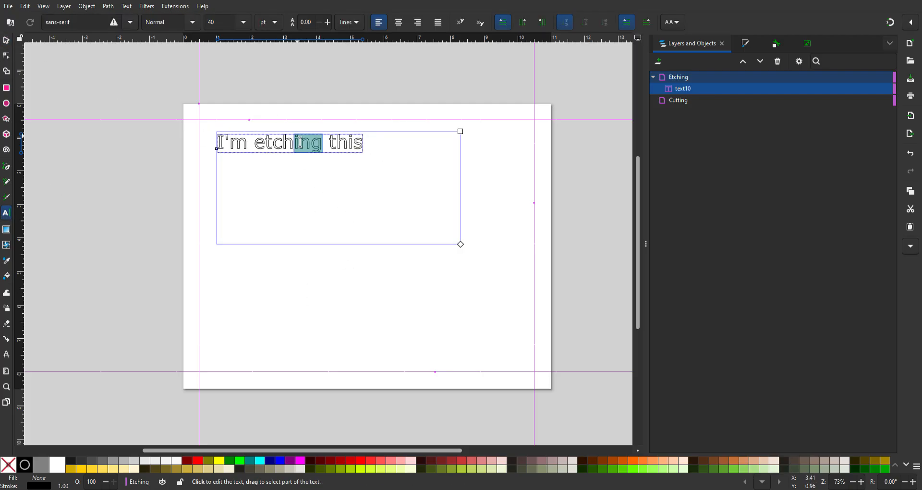
pyautogui.press('BackSpace')
pyautogui.click(274, 303)
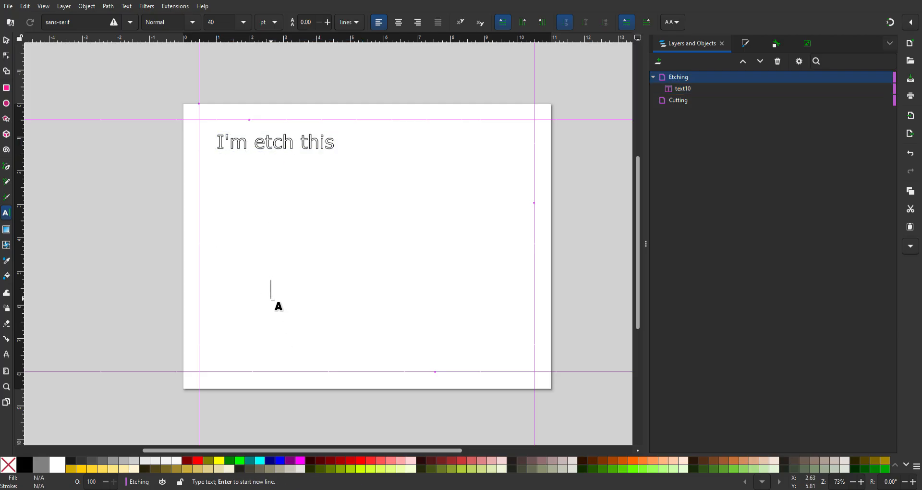
pyautogui.click(293, 144)
pyautogui.press('Escape')
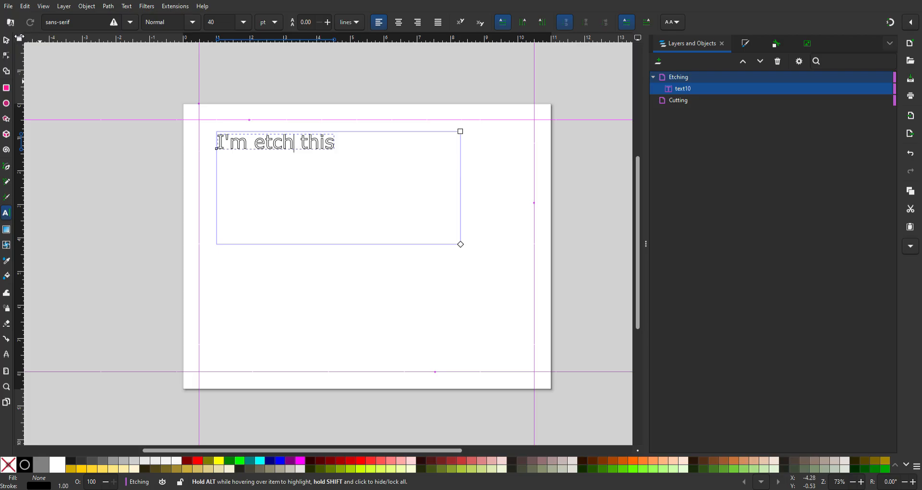
pyautogui.press('s')
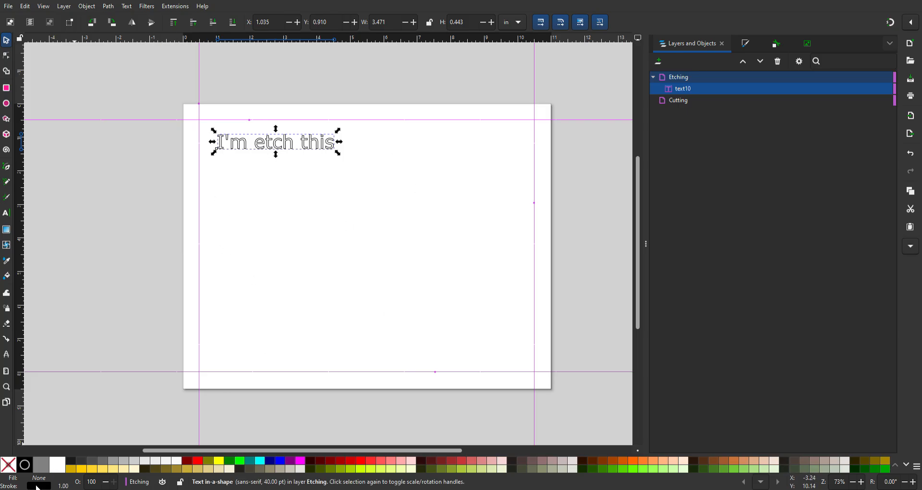
# Give the text a flat black fill and no stroke paint
pyautogui.click(746, 45)
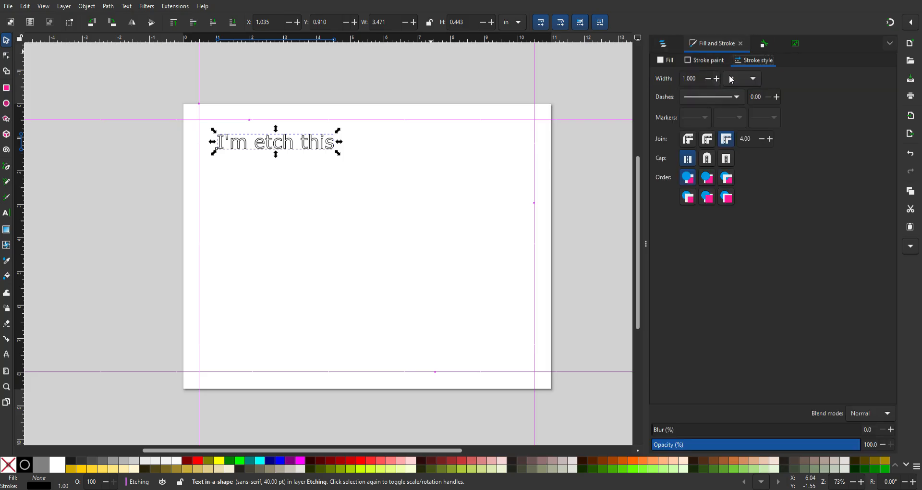
pyautogui.click(667, 58)
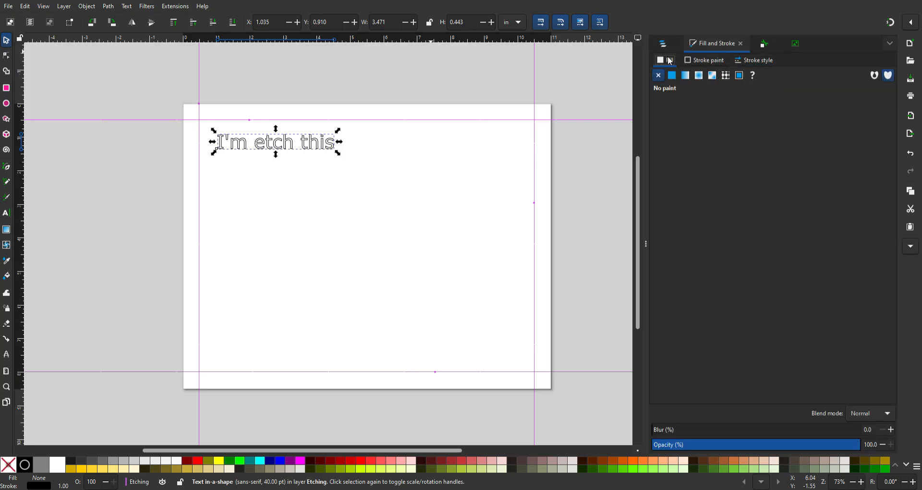
pyautogui.click(673, 75)
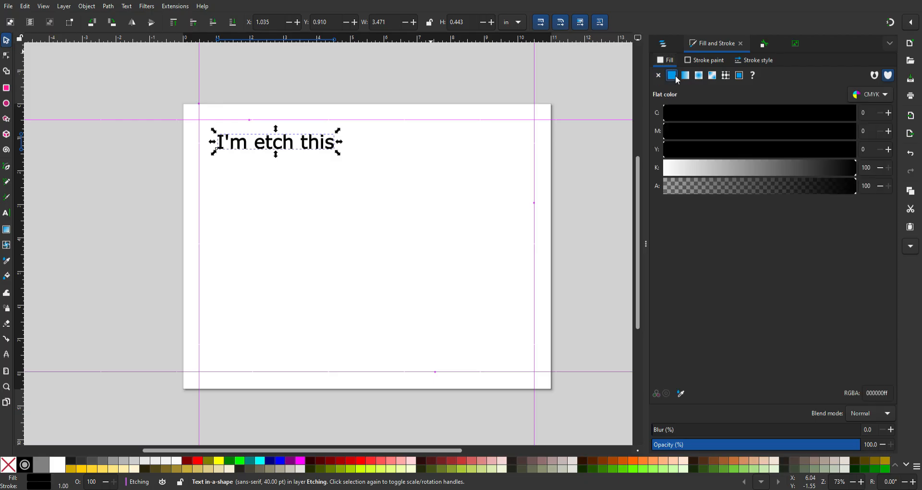
pyautogui.click(705, 60)
pyautogui.click(657, 75)
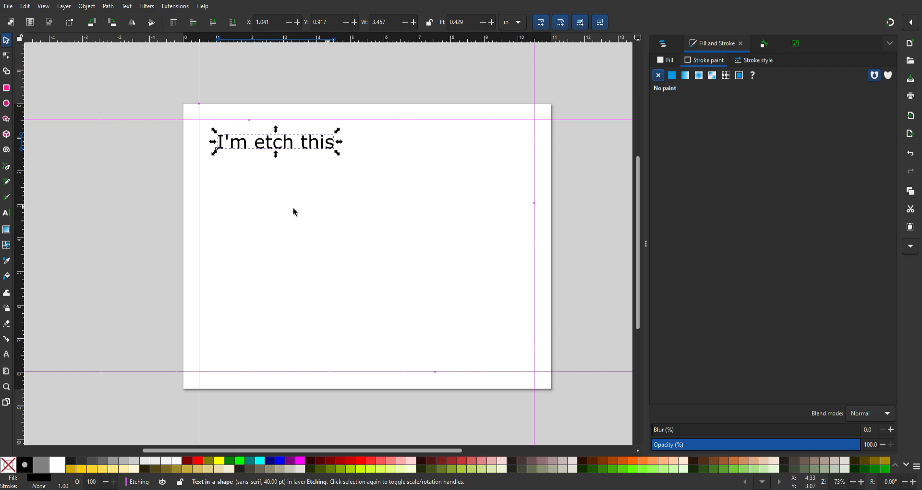
pyautogui.click(445, 248)
# Insert "asdf" after the "e" of "etch" and color only those four letters red
pyautogui.click(7, 212)
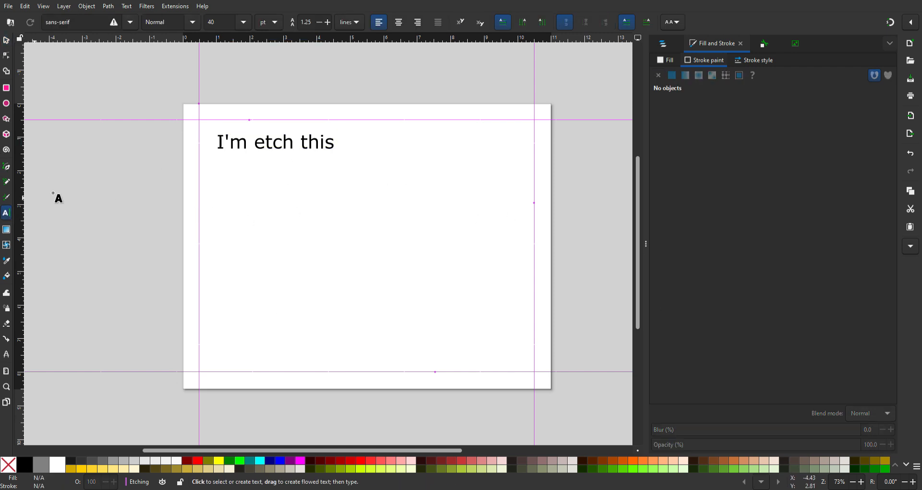
pyautogui.click(263, 152)
pyautogui.write('asdf')
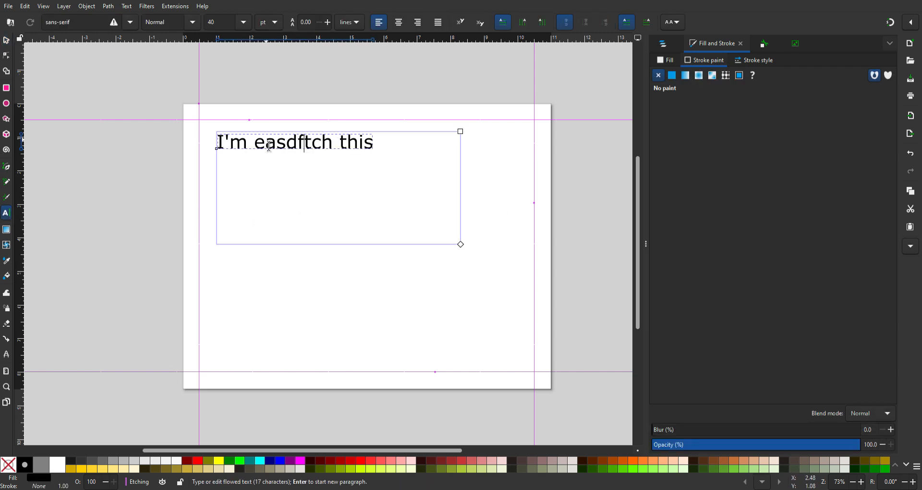
pyautogui.keyDown('shift'); pyautogui.click(264, 149); pyautogui.keyUp('shift')
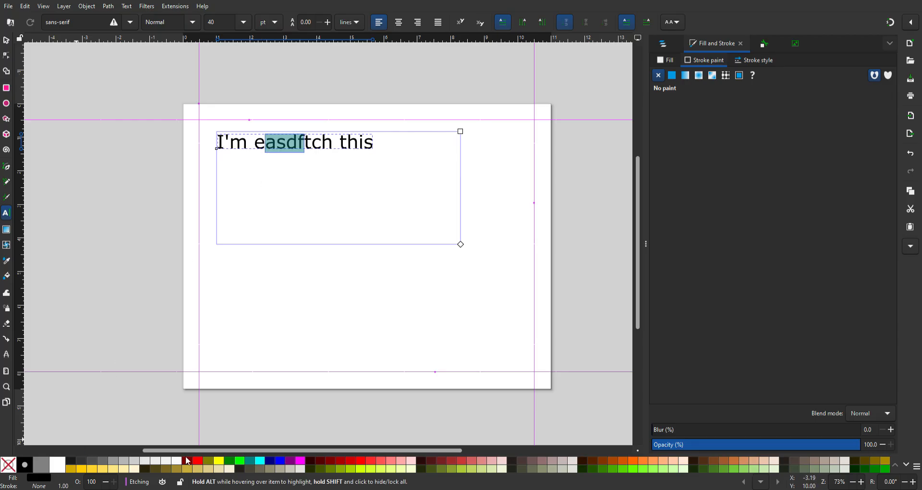
pyautogui.click(195, 465)
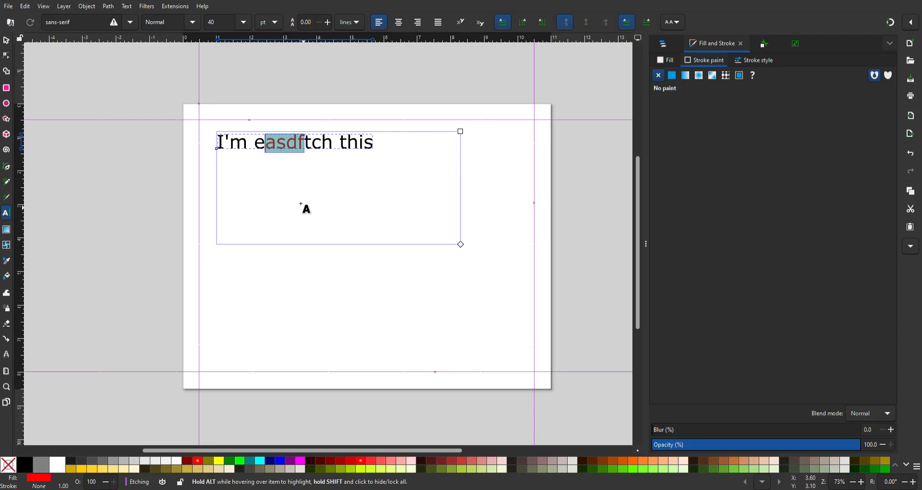
pyautogui.click(6, 41)
pyautogui.click(399, 245)
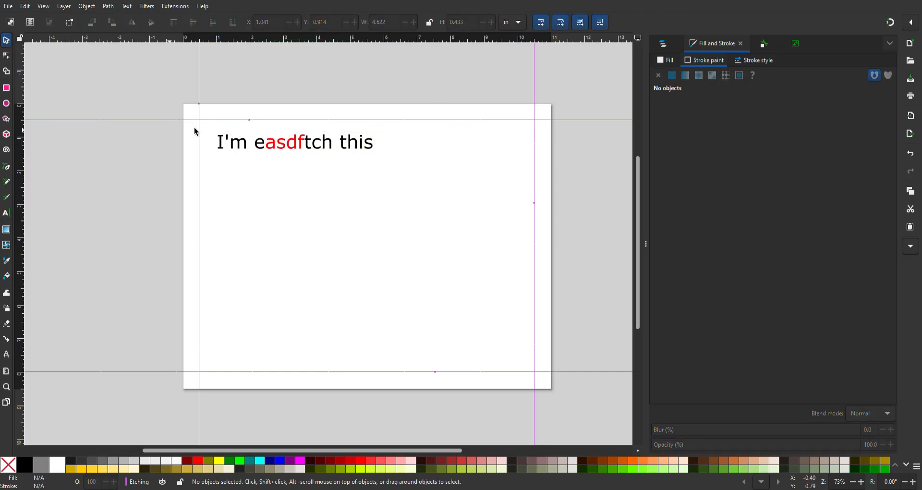
# Convert the text object to paths, and enter the resulting group to select the black "I'm e" path
pyautogui.click(295, 149)
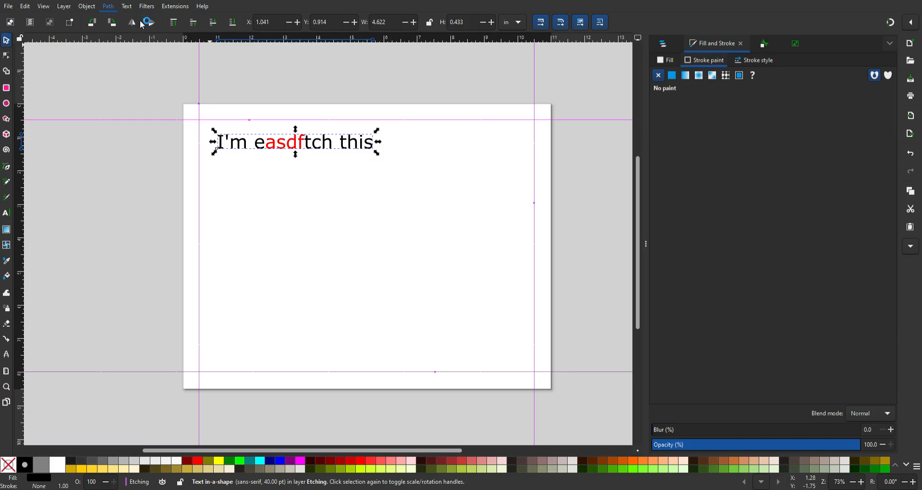
pyautogui.hotkey('shift', 'ctrl', 'c')
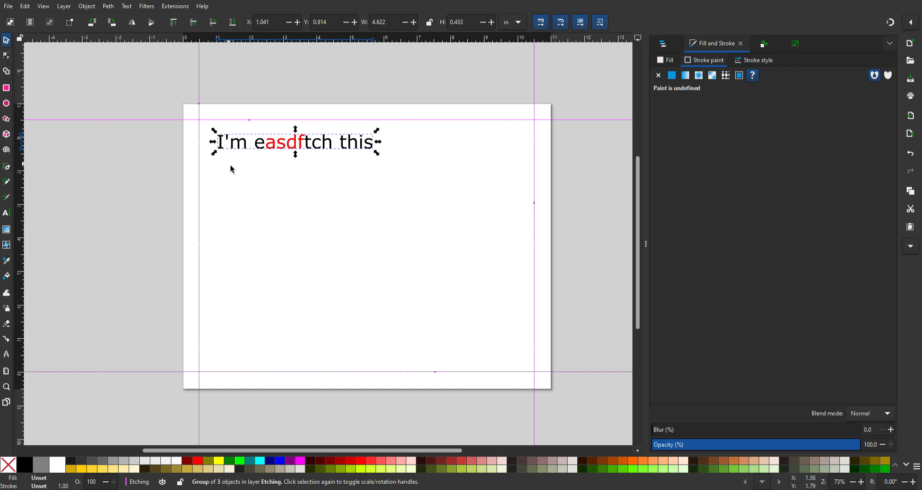
pyautogui.doubleClick(238, 143)
pyautogui.click(241, 145)
pyautogui.click(242, 142)
pyautogui.click(242, 142)
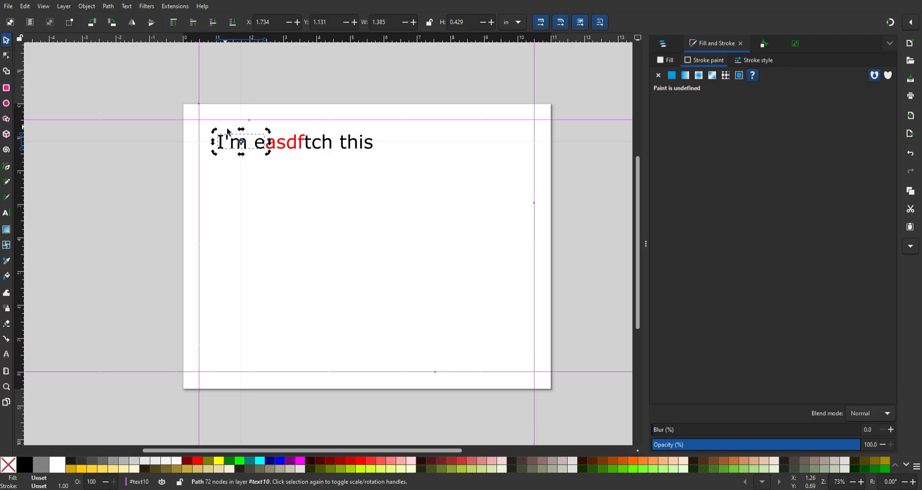
# Examine the nodes of the "I'm e" letter outlines up close, and deselect the path
pyautogui.scroll(6, 247, 139)
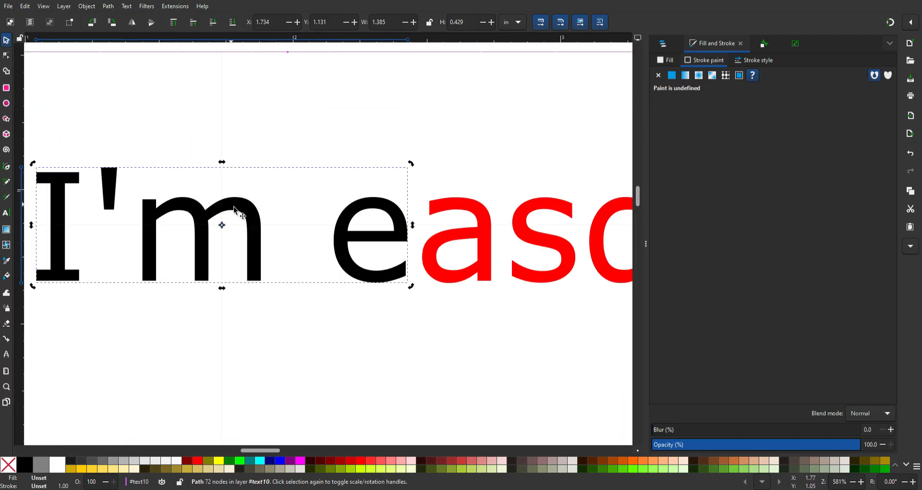
pyautogui.press('n')
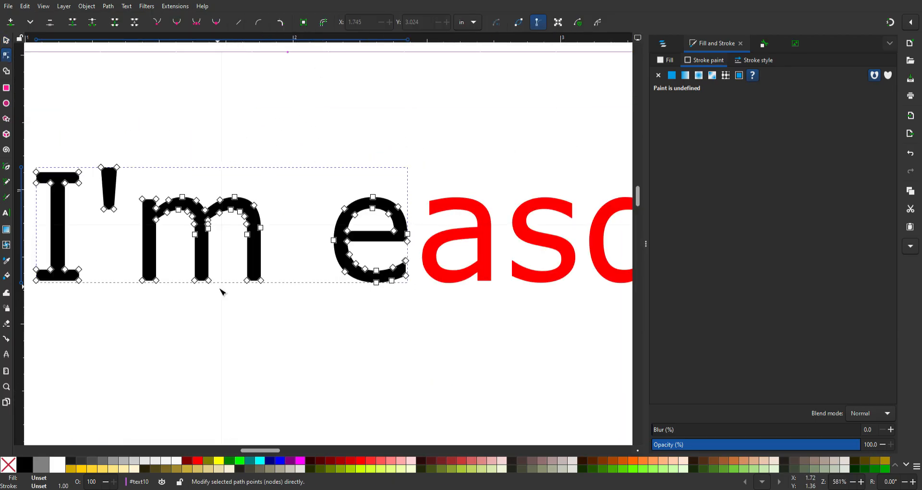
pyautogui.click(6, 40)
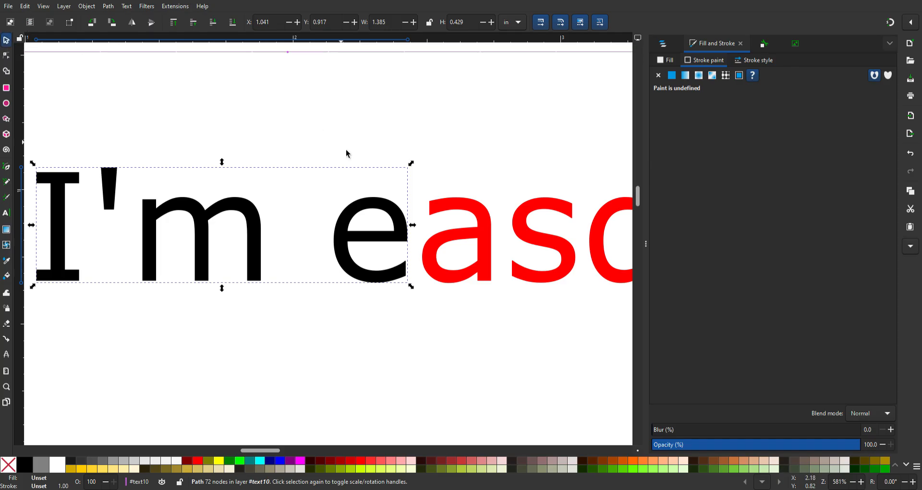
pyautogui.click(456, 183)
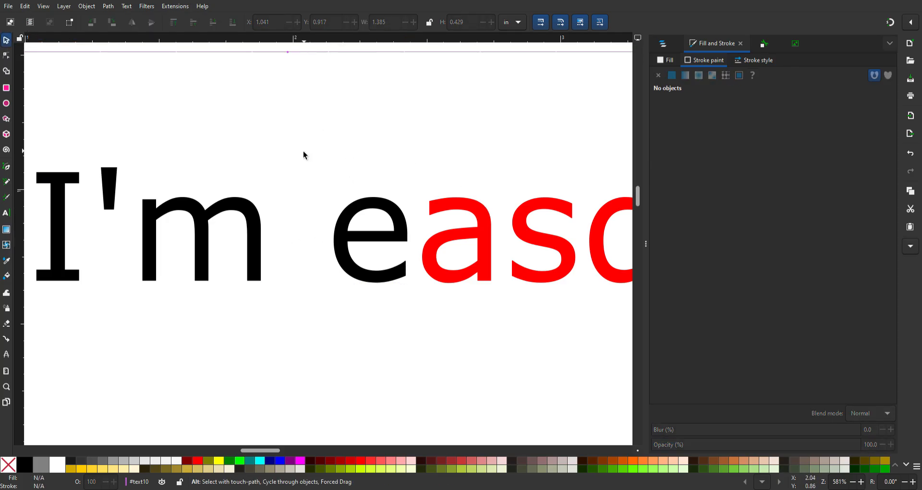
# Move the red "asdf" path about 1 in below the rest of the text, and undo the move
pyautogui.scroll(-2, 281, 175)
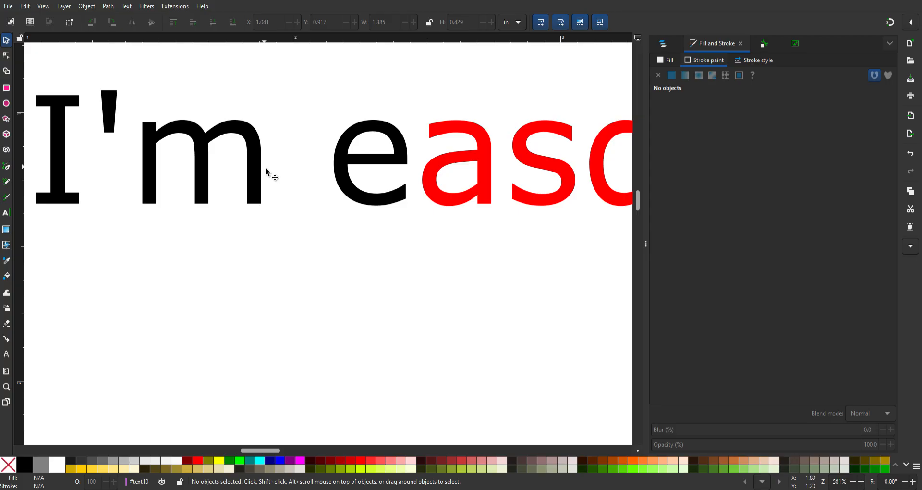
pyautogui.scroll(-3, 266, 168)
pyautogui.click(382, 173)
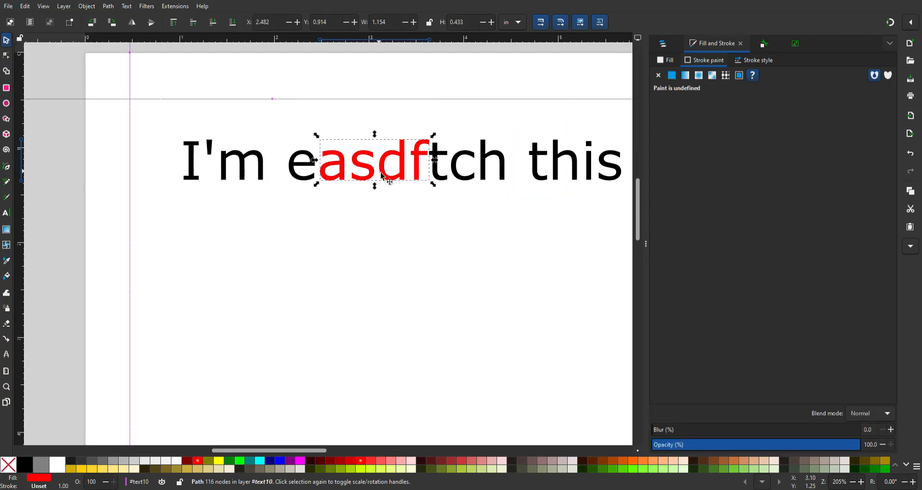
pyautogui.moveTo(383, 174); pyautogui.dragTo(364, 272)
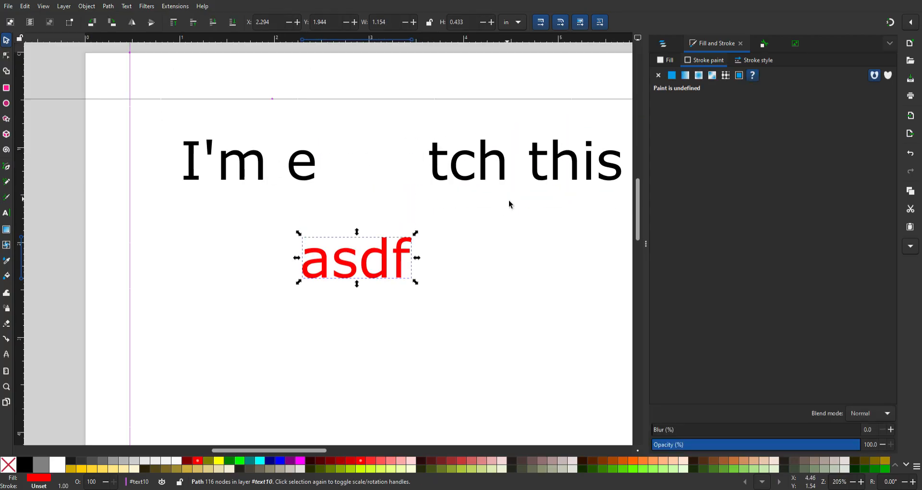
pyautogui.hotkey('ctrl', 'z')
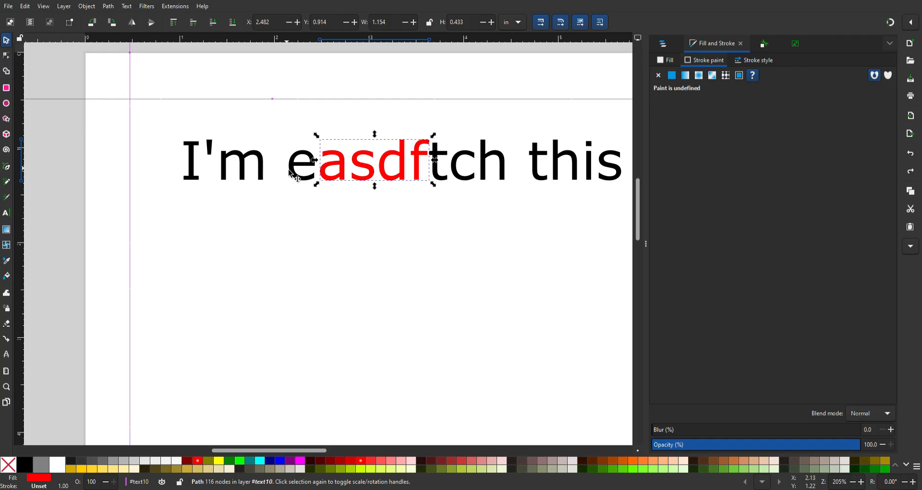
# Display the nodes of the black "I'm e" path for inspection, and deselect the path
pyautogui.click(246, 159)
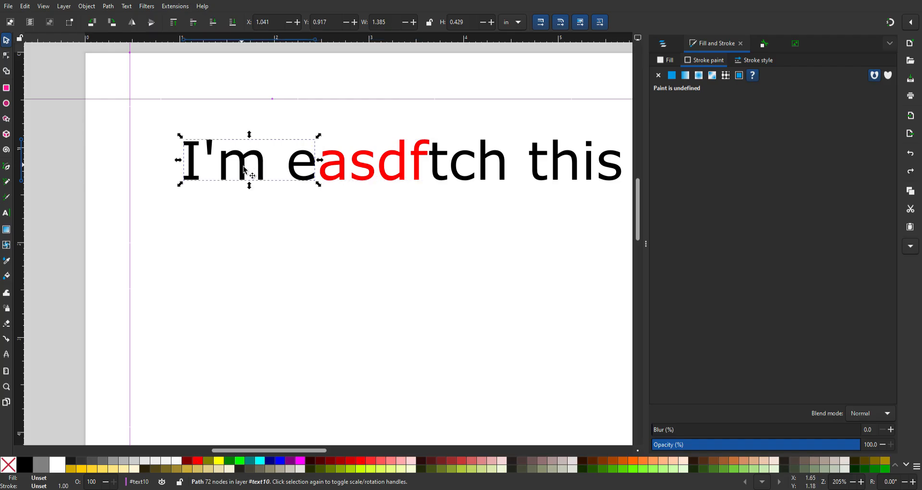
pyautogui.doubleClick(245, 170)
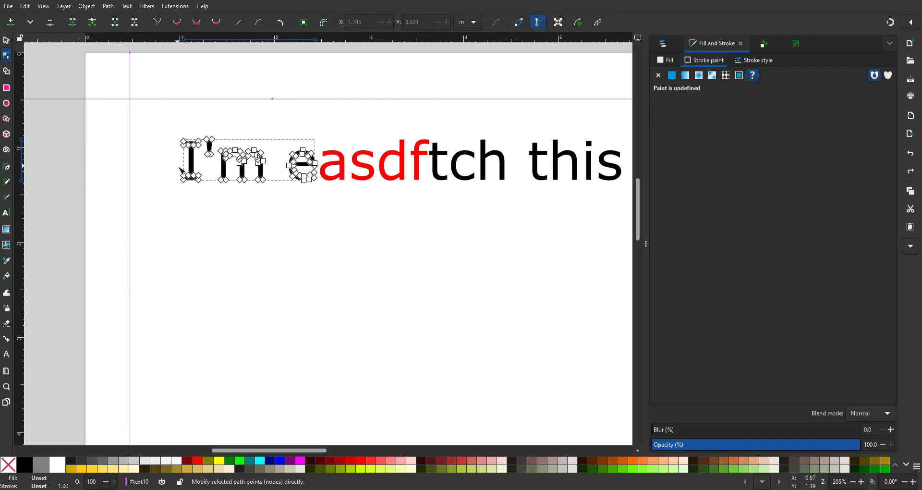
pyautogui.scroll(2, 183, 166)
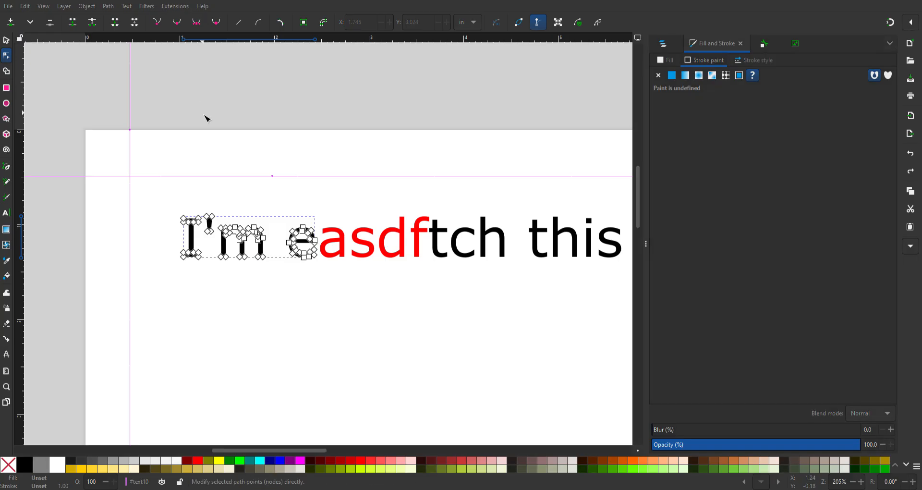
pyautogui.click(132, 236)
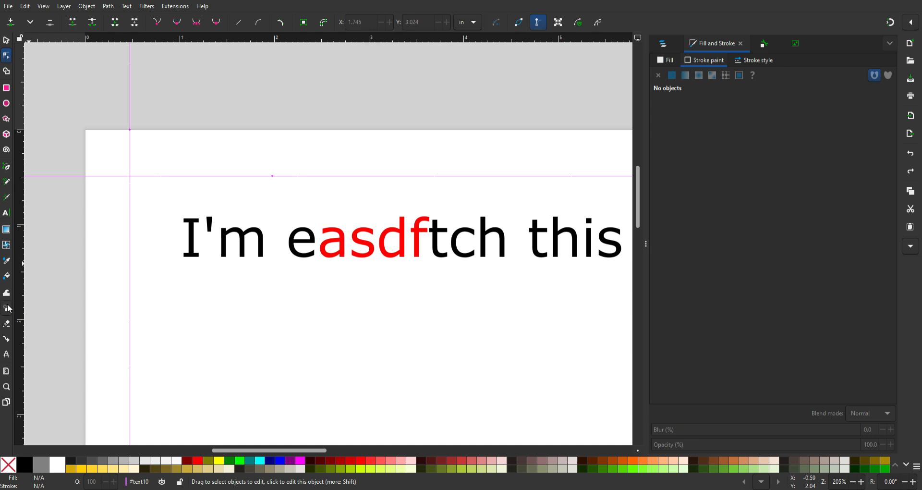
# Move the red "asdf" path just below the black letters, and replace its fill with a black stroke
pyautogui.click(6, 215)
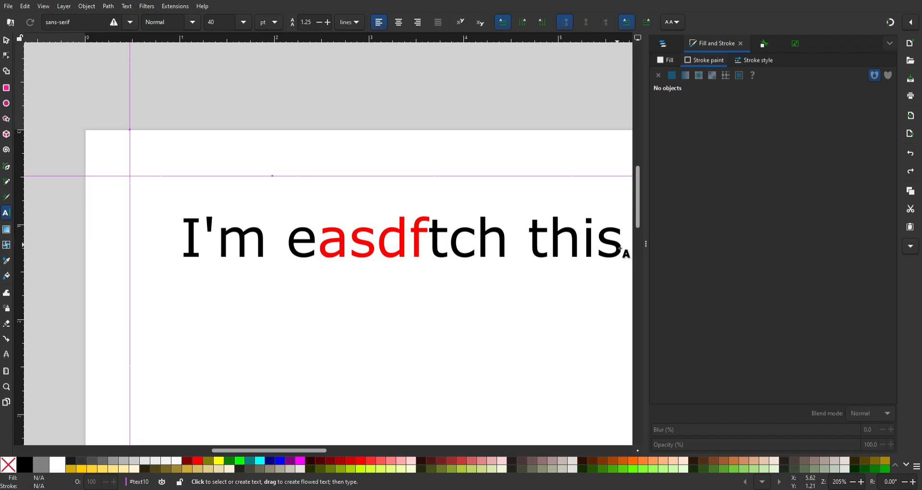
pyautogui.click(6, 40)
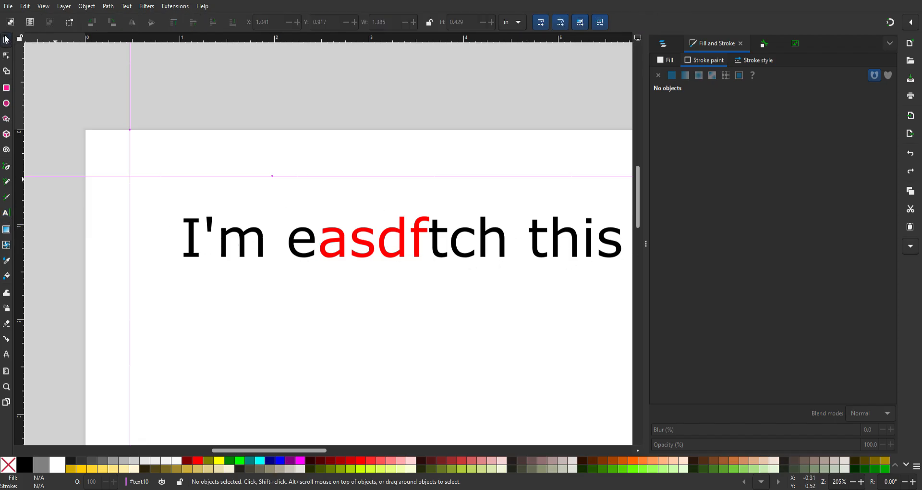
pyautogui.click(345, 253)
pyautogui.moveTo(346, 253); pyautogui.dragTo(257, 321)
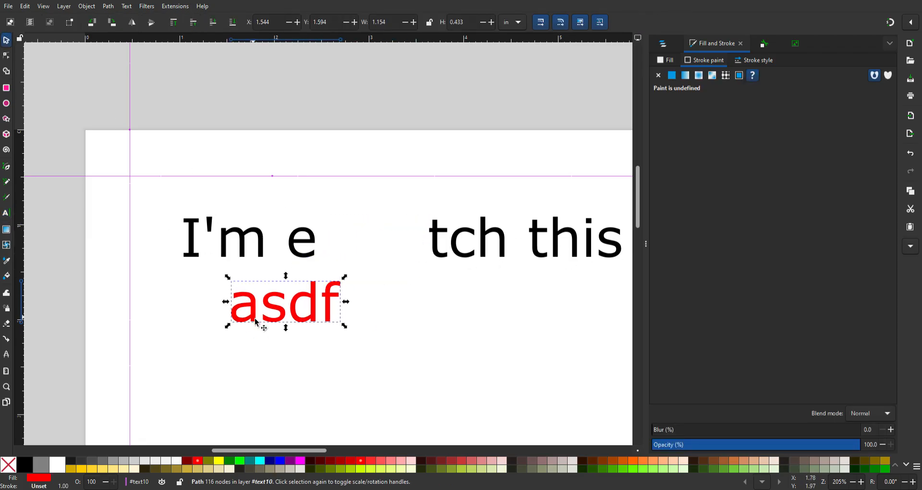
pyautogui.click(8, 465)
pyautogui.keyDown('shift'); pyautogui.click(25, 464); pyautogui.keyUp('shift')
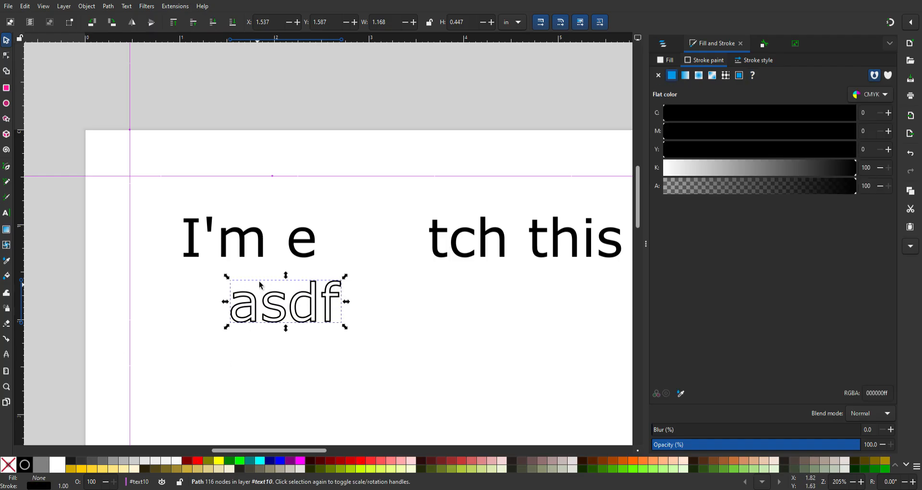
# Increase the stroke width of the outlined "asdf" path to 2.2 pt
pyautogui.click(757, 64)
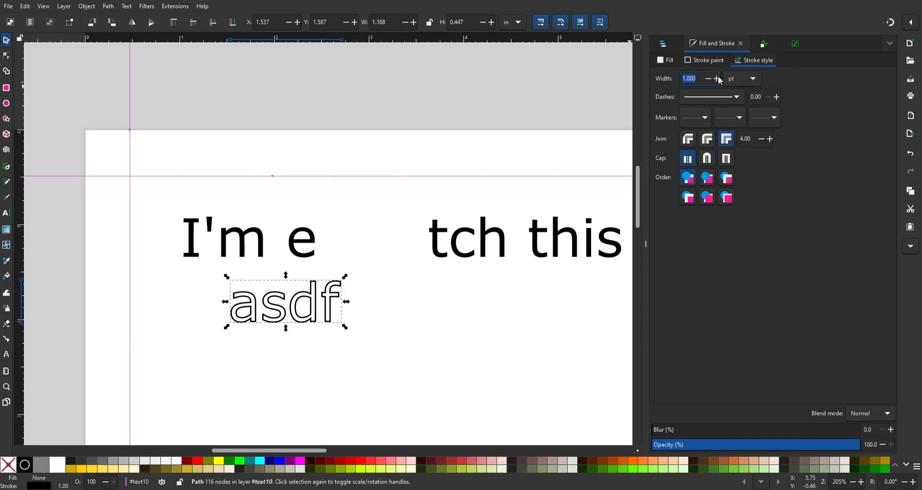
pyautogui.click(716, 79)
pyautogui.click(716, 79)
pyautogui.click(716, 78)
pyautogui.click(717, 79)
pyautogui.click(716, 78)
pyautogui.click(716, 79)
pyautogui.click(717, 79)
pyautogui.click(716, 80)
pyautogui.click(717, 79)
pyautogui.click(717, 80)
pyautogui.click(717, 80)
pyautogui.click(717, 79)
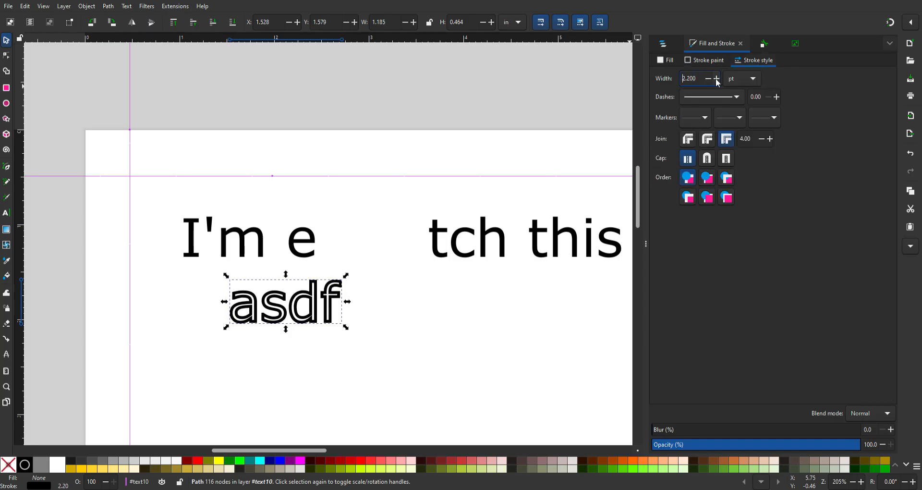
# Reduce the stroke width of the outlined "asdf" path to 0.6 pt
pyautogui.click(709, 79)
pyautogui.click(709, 79)
pyautogui.click(709, 79)
pyautogui.click(707, 79)
pyautogui.click(707, 79)
pyautogui.click(707, 79)
pyautogui.click(708, 79)
pyautogui.click(708, 79)
pyautogui.click(708, 79)
pyautogui.click(708, 78)
pyautogui.click(707, 79)
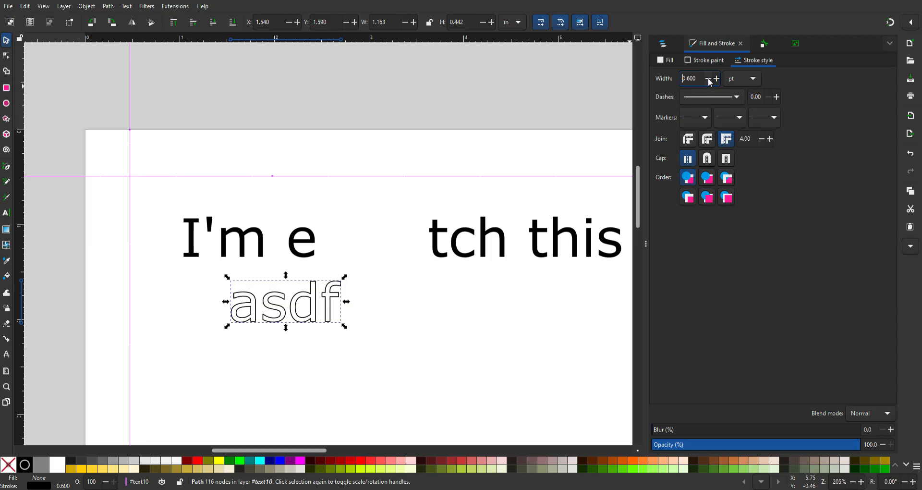
# Set the width of the "asdf" path to 3 in with its proportions unlocked, and undo the change
pyautogui.click(398, 26)
pyautogui.write('3')
pyautogui.press('Return')
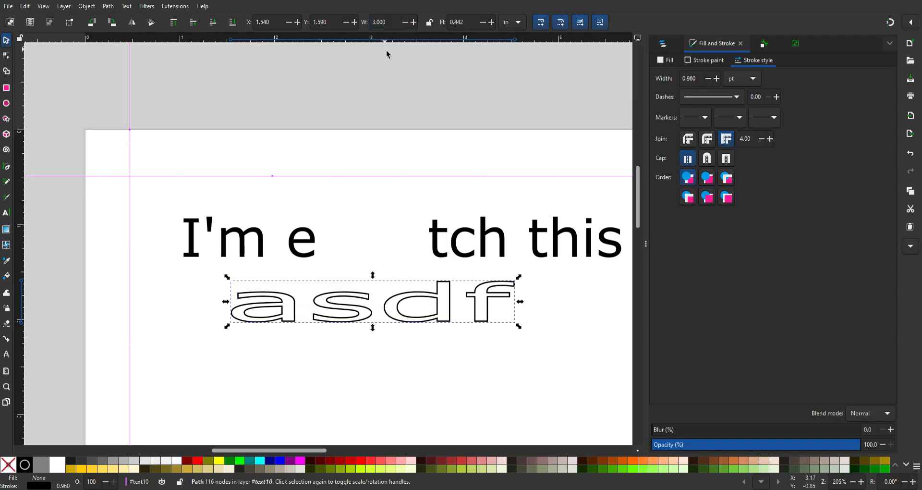
pyautogui.hotkey('ctrl', 'z')
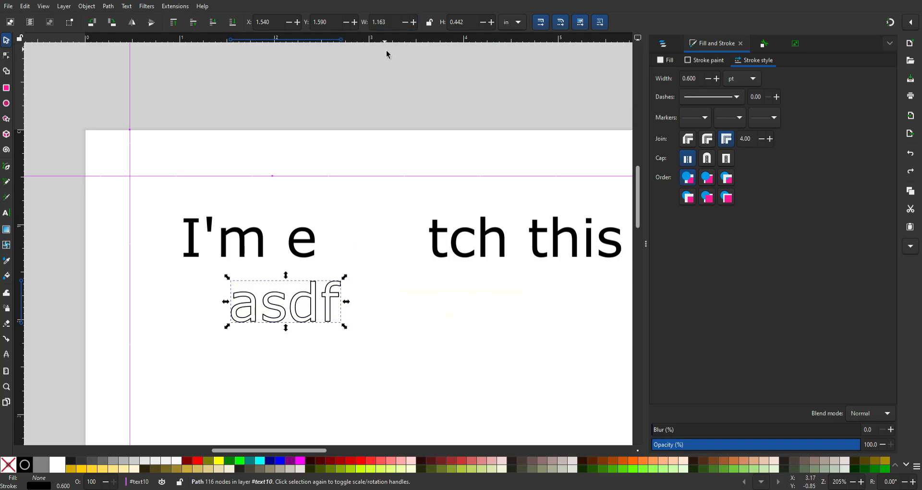
# Lock the width-to-height ratio and set the width of the "asdf" path to 3 in
pyautogui.click(429, 23)
pyautogui.moveTo(389, 23); pyautogui.dragTo(283, 27)
pyautogui.write('3')
pyautogui.press('Return')
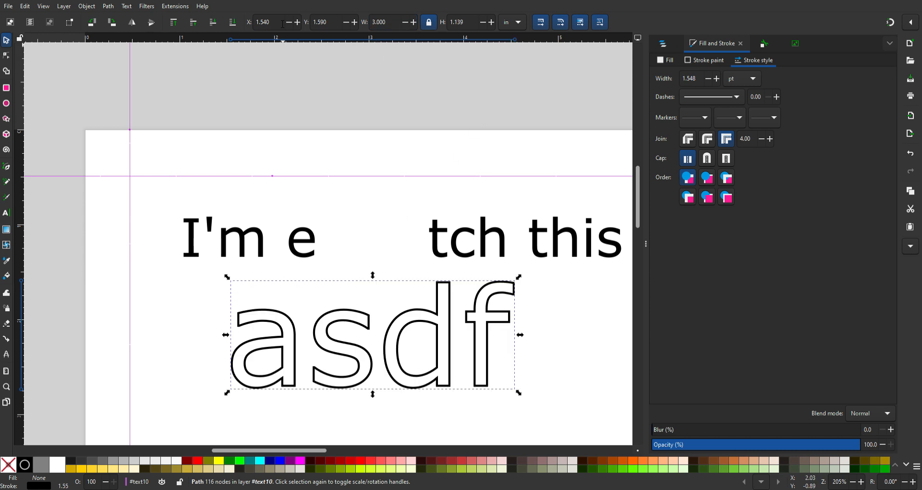
# Set the X position of the "asdf" path to 1 in
pyautogui.moveTo(276, 22); pyautogui.dragTo(219, 25)
pyautogui.write('1')
pyautogui.press('Return')
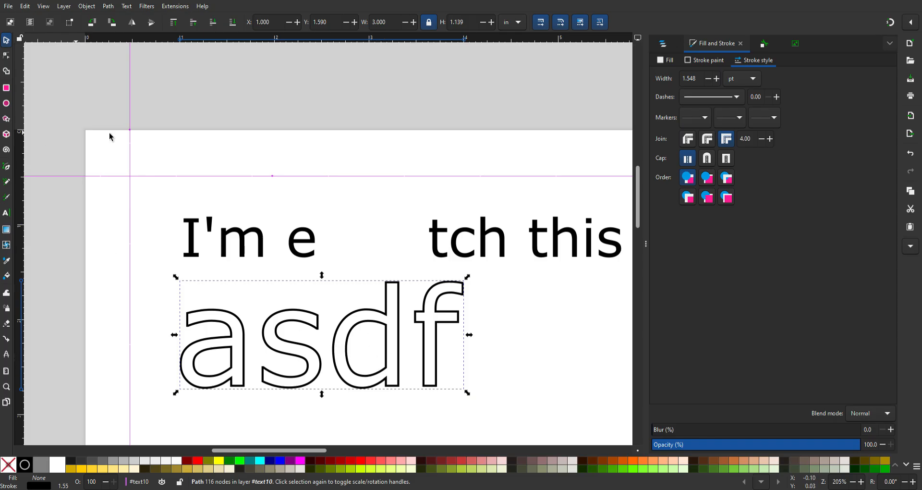
# Draw a rounded rectangle about 0.38 in by 0.13 in across the stem of the "d"
pyautogui.click(367, 240)
pyautogui.click(375, 312)
pyautogui.click(7, 89)
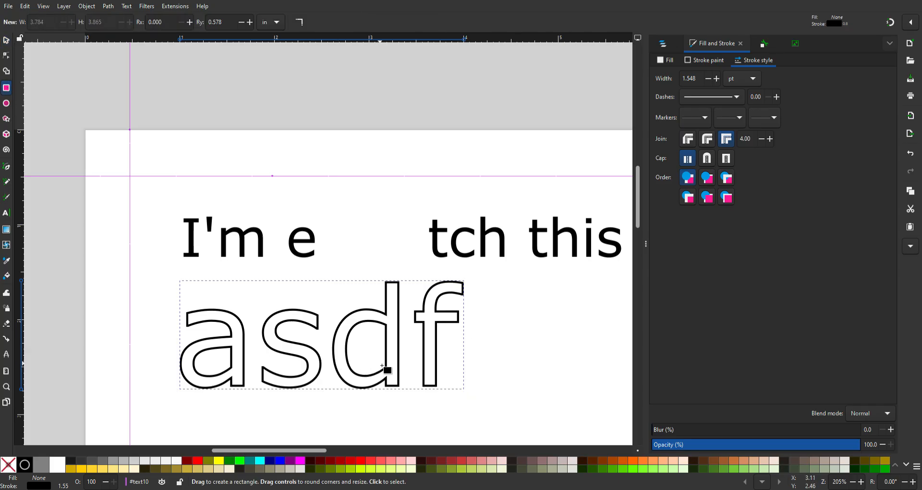
pyautogui.moveTo(375, 369); pyautogui.dragTo(410, 355)
pyautogui.click(6, 40)
pyautogui.keyDown('shift'); pyautogui.click(387, 342); pyautogui.keyUp('shift')
pyautogui.press('r')
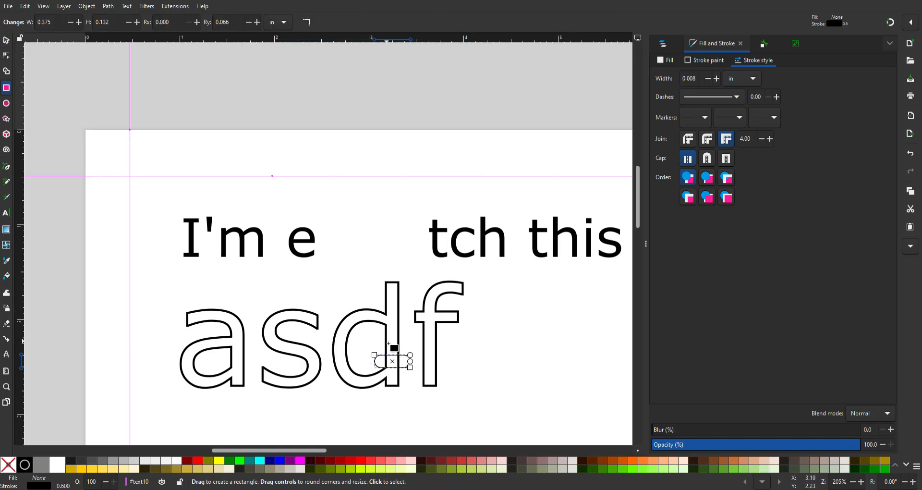
pyautogui.click(6, 40)
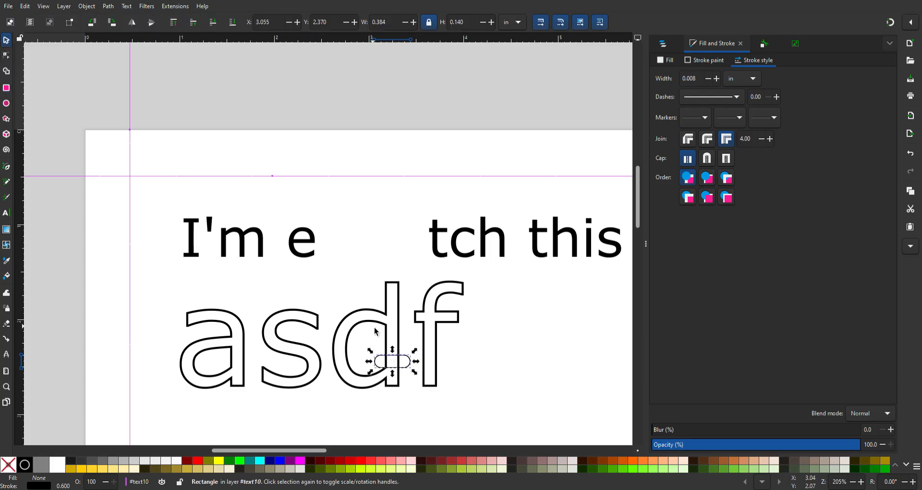
# Check the nodes of the "asdf" path, and delete the rounded rectangle over the "d"
pyautogui.click(377, 327)
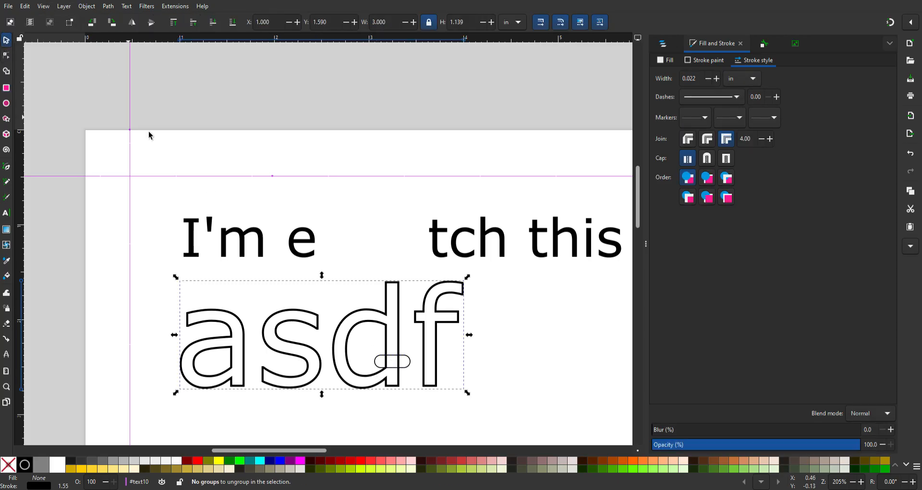
pyautogui.doubleClick(389, 330)
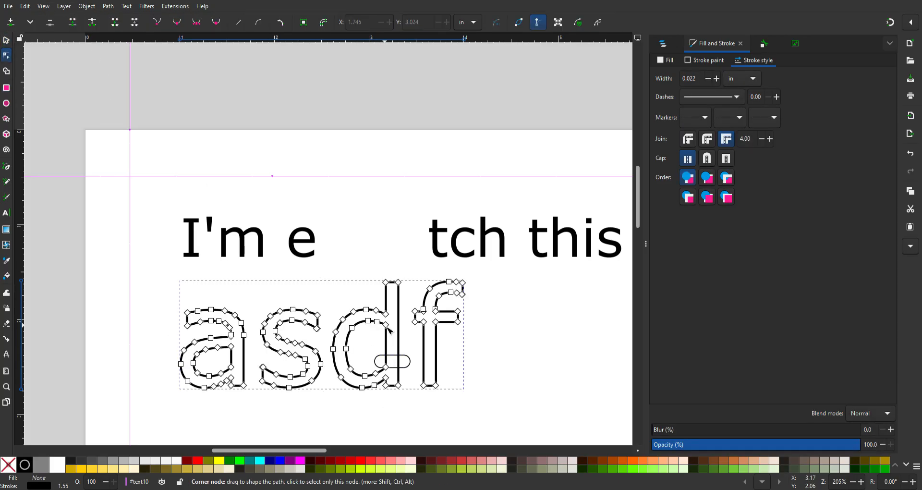
pyautogui.click(406, 360)
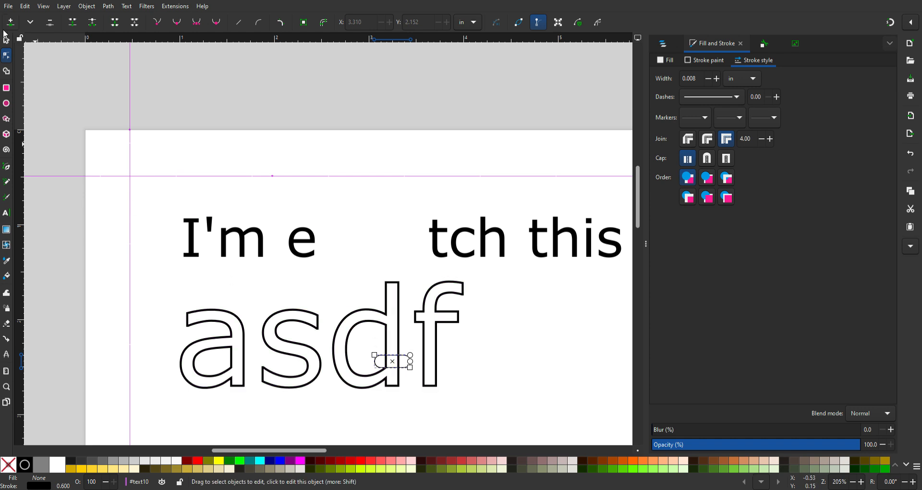
pyautogui.press('s')
pyautogui.click(408, 375)
pyautogui.click(407, 368)
pyautogui.press('Delete')
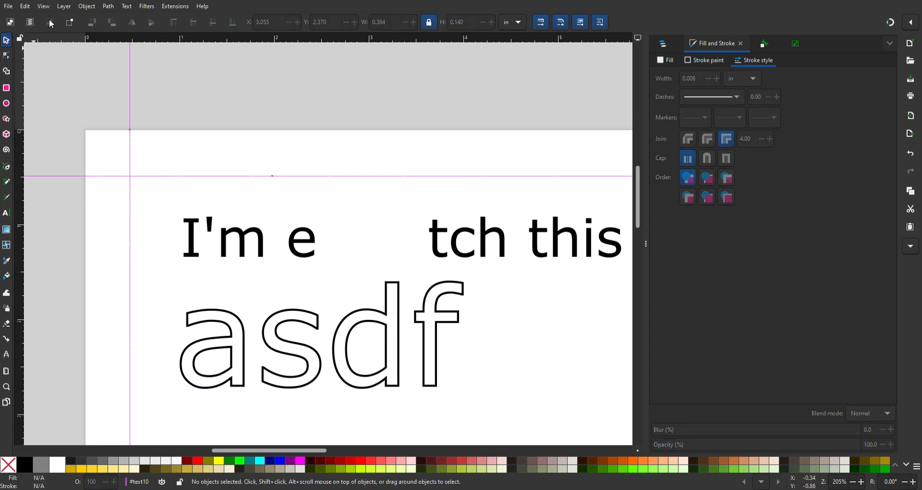
# Draw a rounded rectangle about 0.34 in by 0.17 in across the stem of the "d" and subtract it from the "asdf" path
pyautogui.click(6, 89)
pyautogui.moveTo(376, 349); pyautogui.dragTo(410, 367)
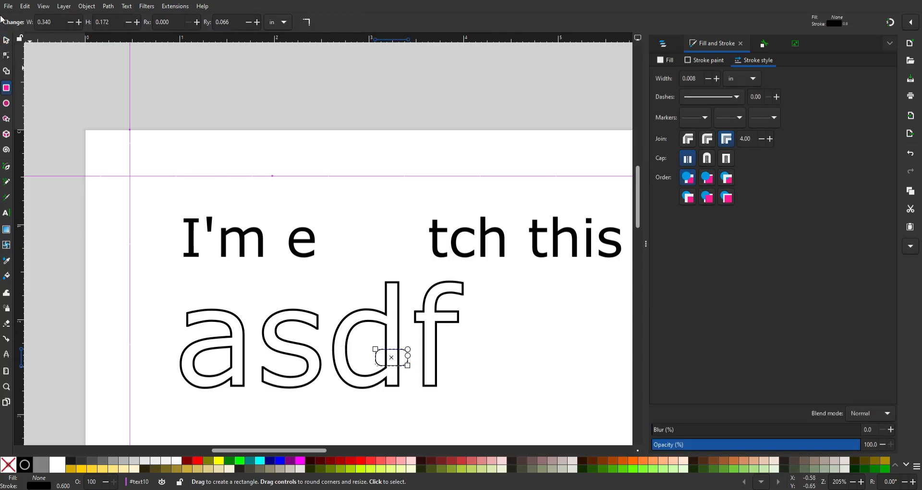
pyautogui.press('s')
pyautogui.moveTo(416, 273); pyautogui.dragTo(341, 397)
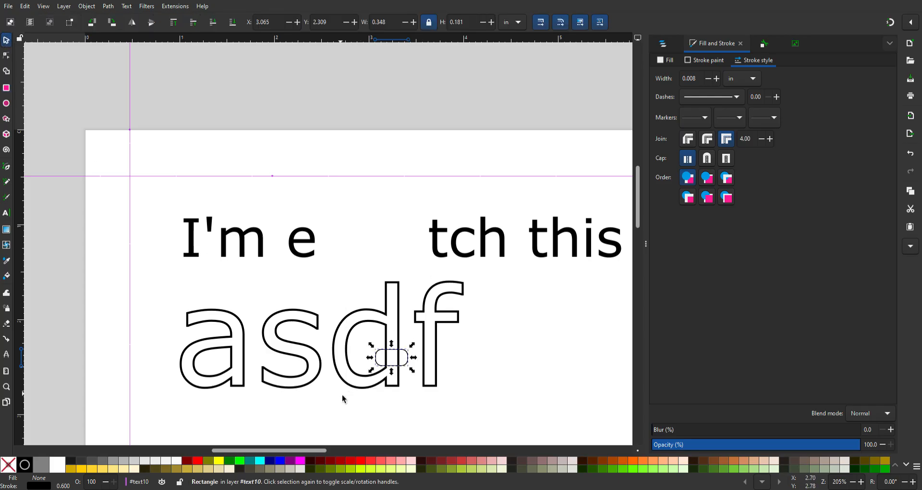
pyautogui.keyDown('shift'); pyautogui.click(403, 389); pyautogui.keyUp('shift')
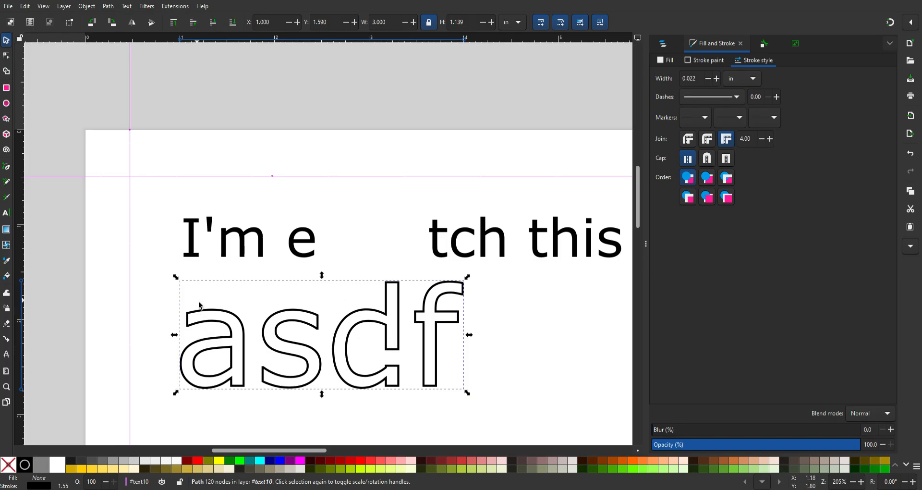
pyautogui.press('Escape')
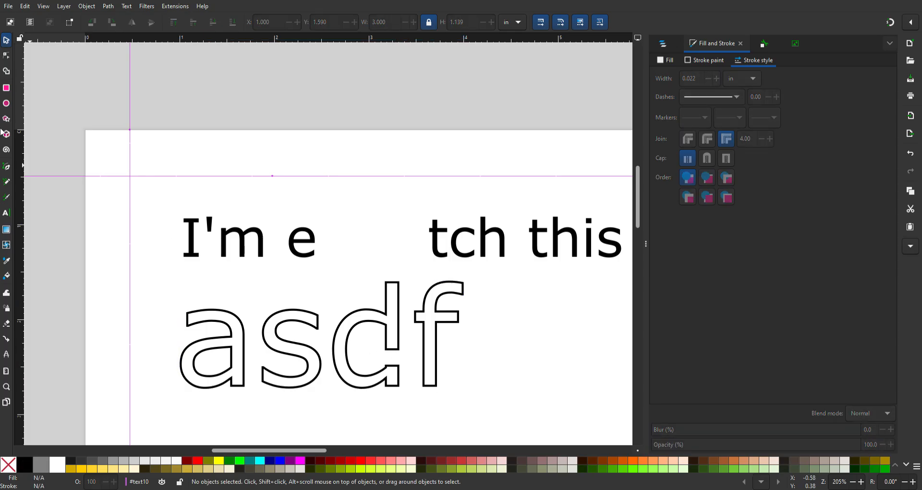
# Draw a rounded rectangle about 0.47 in by 0.19 in over the gap in the "d", and discard it together with the cut
pyautogui.click(6, 87)
pyautogui.moveTo(372, 348); pyautogui.dragTo(416, 366)
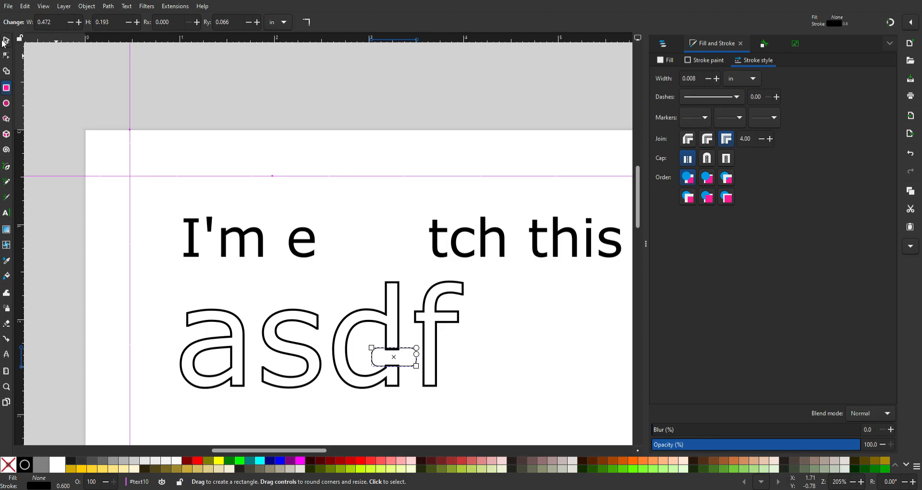
pyautogui.click(6, 40)
pyautogui.press('Delete')
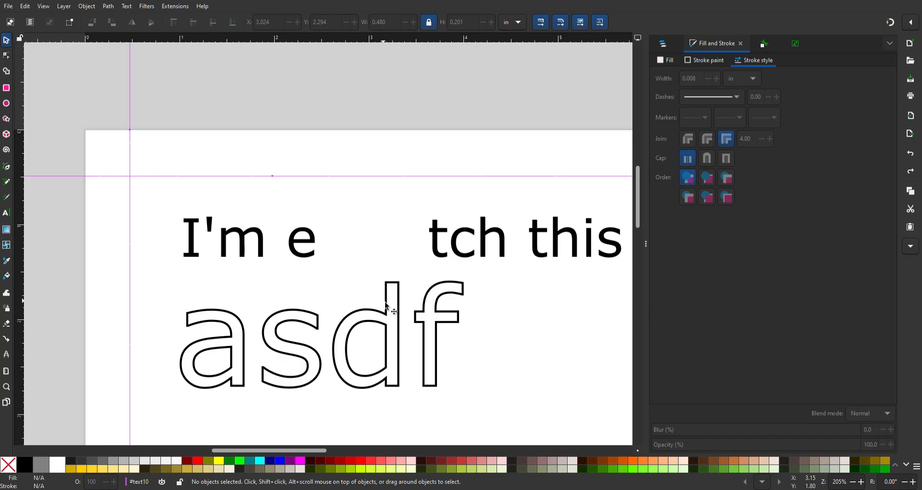
pyautogui.click(385, 328)
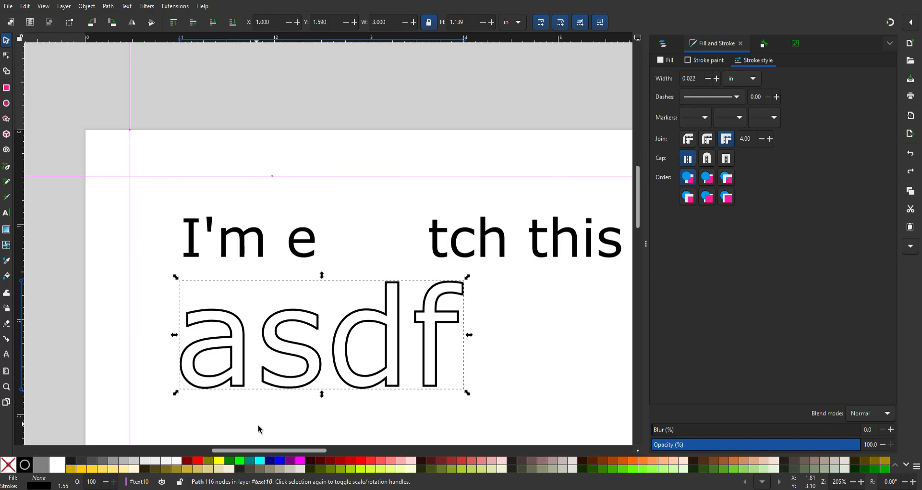
pyautogui.click(171, 261)
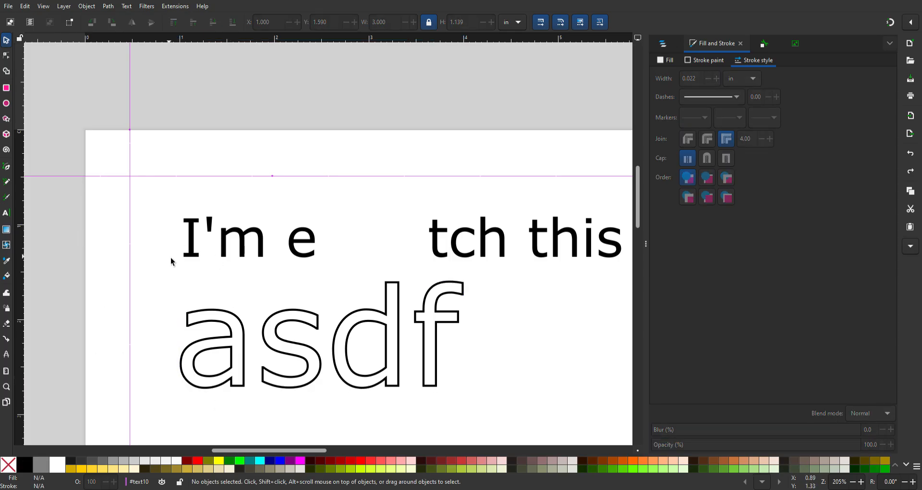
# Save the document
pyautogui.press('alt')
pyautogui.hotkey('ctrl', 's')
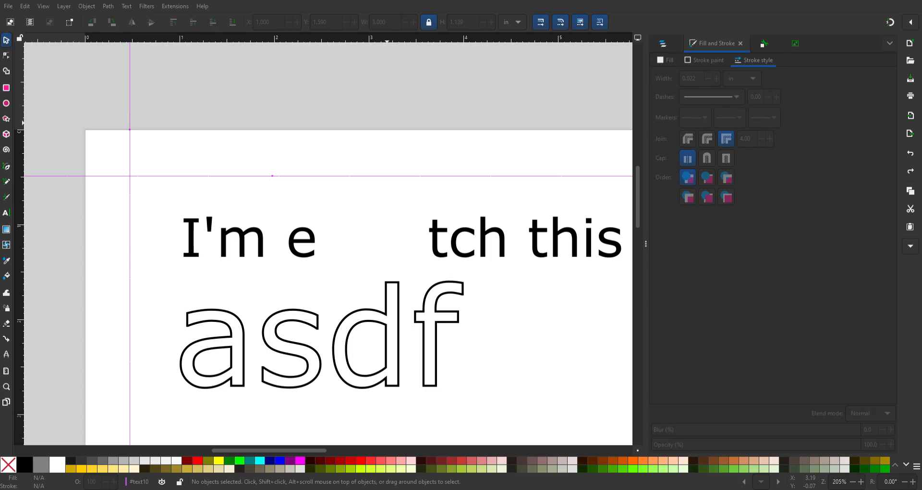
pyautogui.click(238, 261)
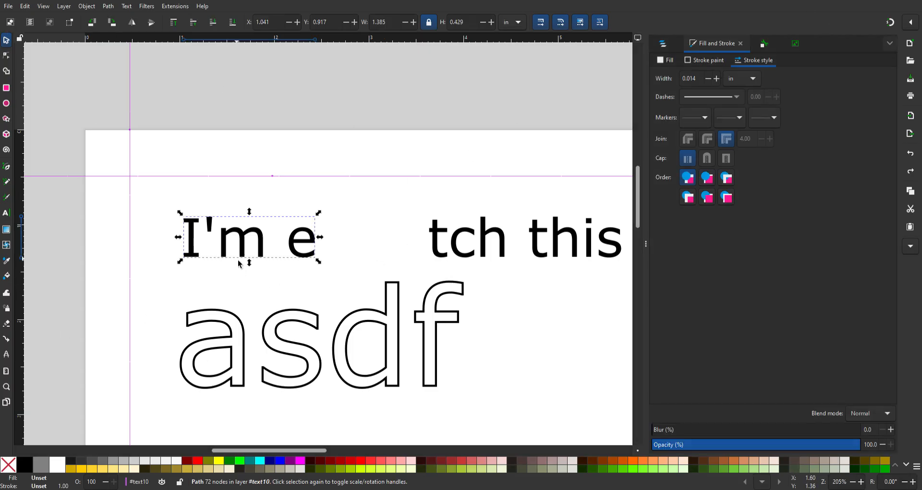
pyautogui.click(380, 230)
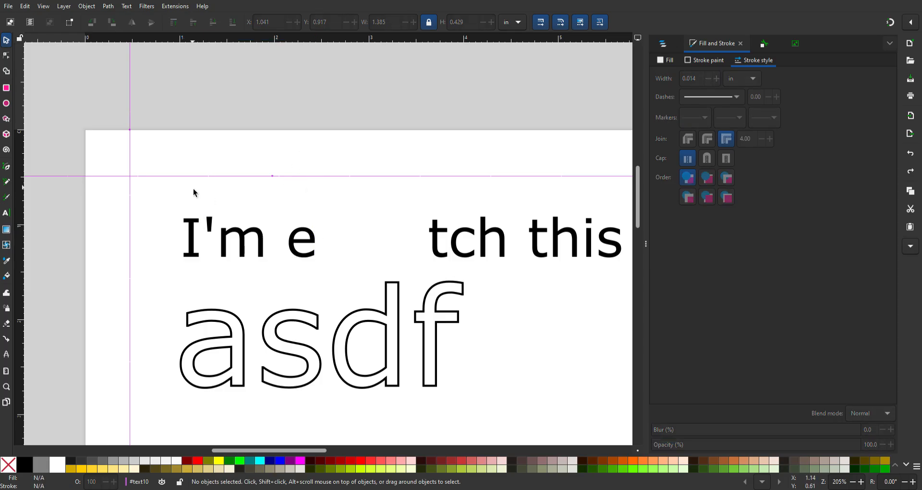
pyautogui.scroll(-4, 192, 188)
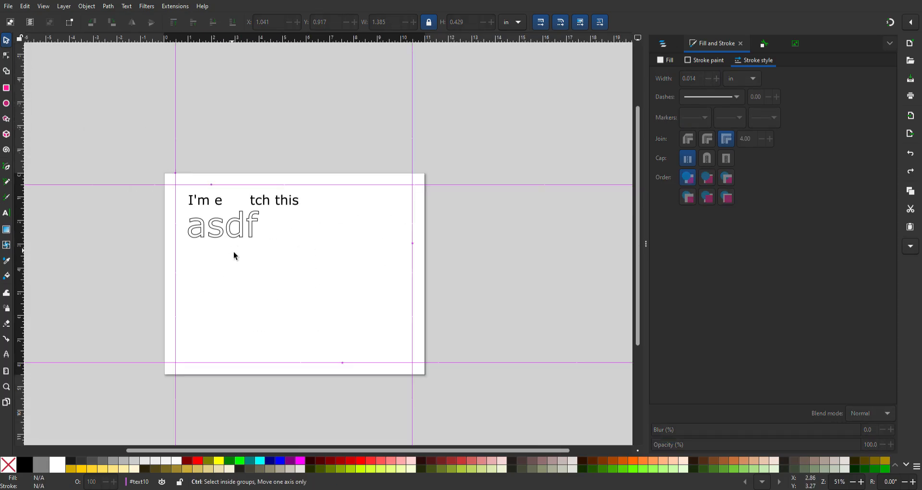
pyautogui.scroll(1, 234, 255)
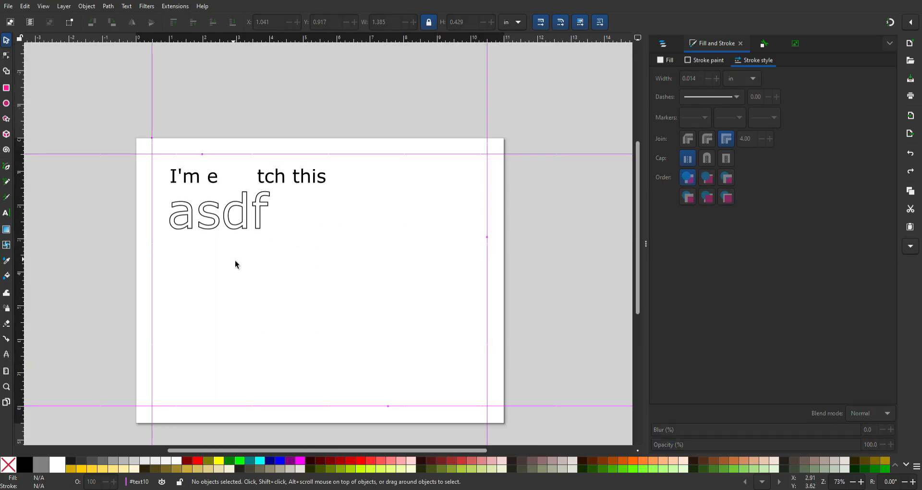